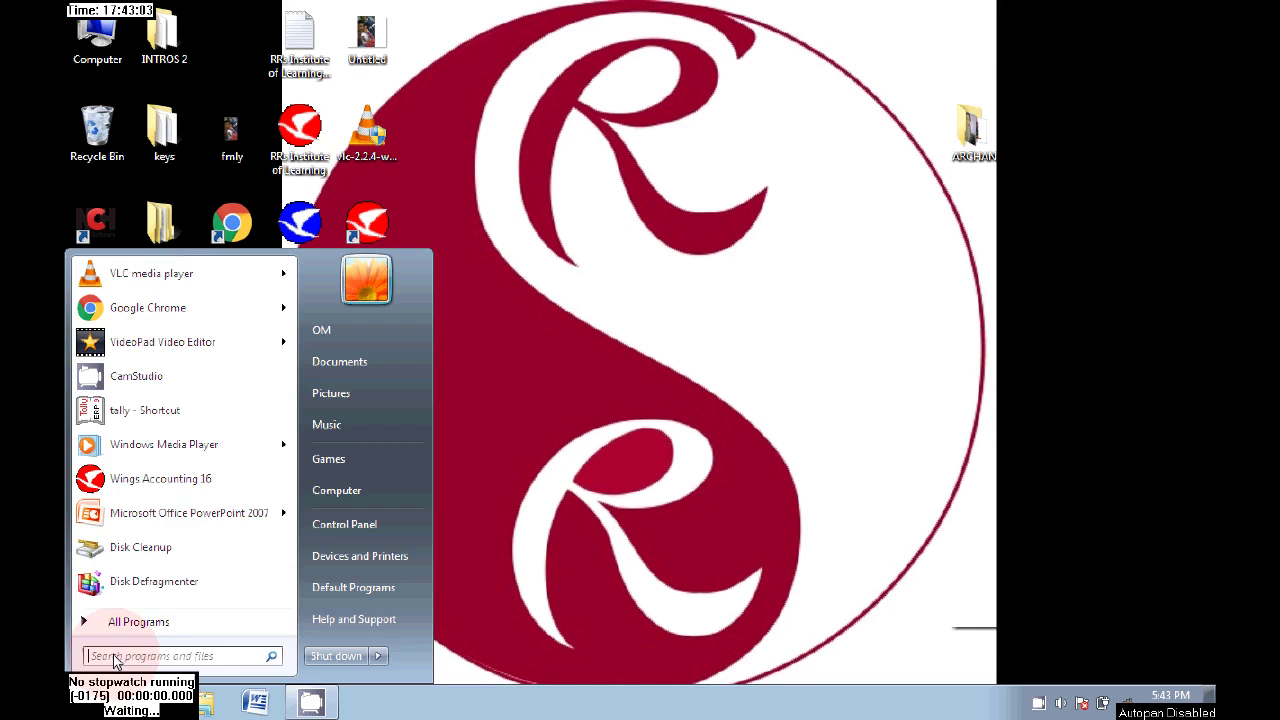
- Launch Microsoft Office Excel 2007 by searching EXC in the Start menu
type("EXC")
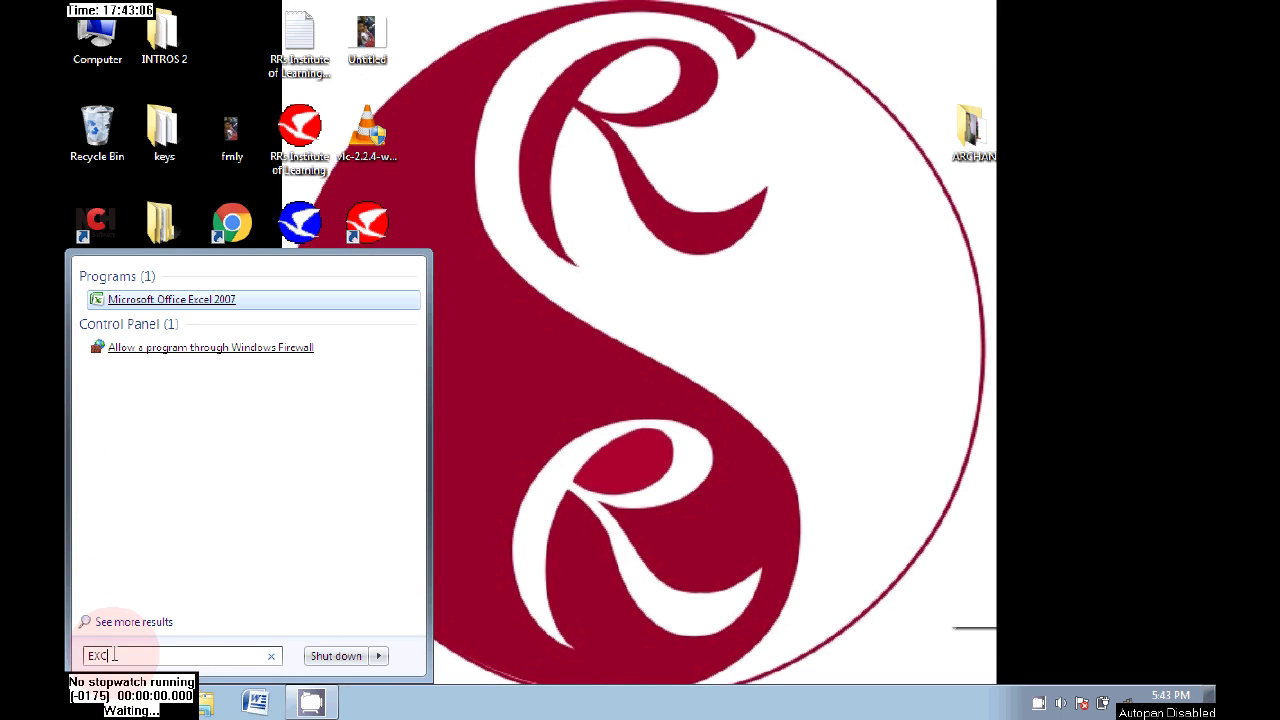
key("Return")
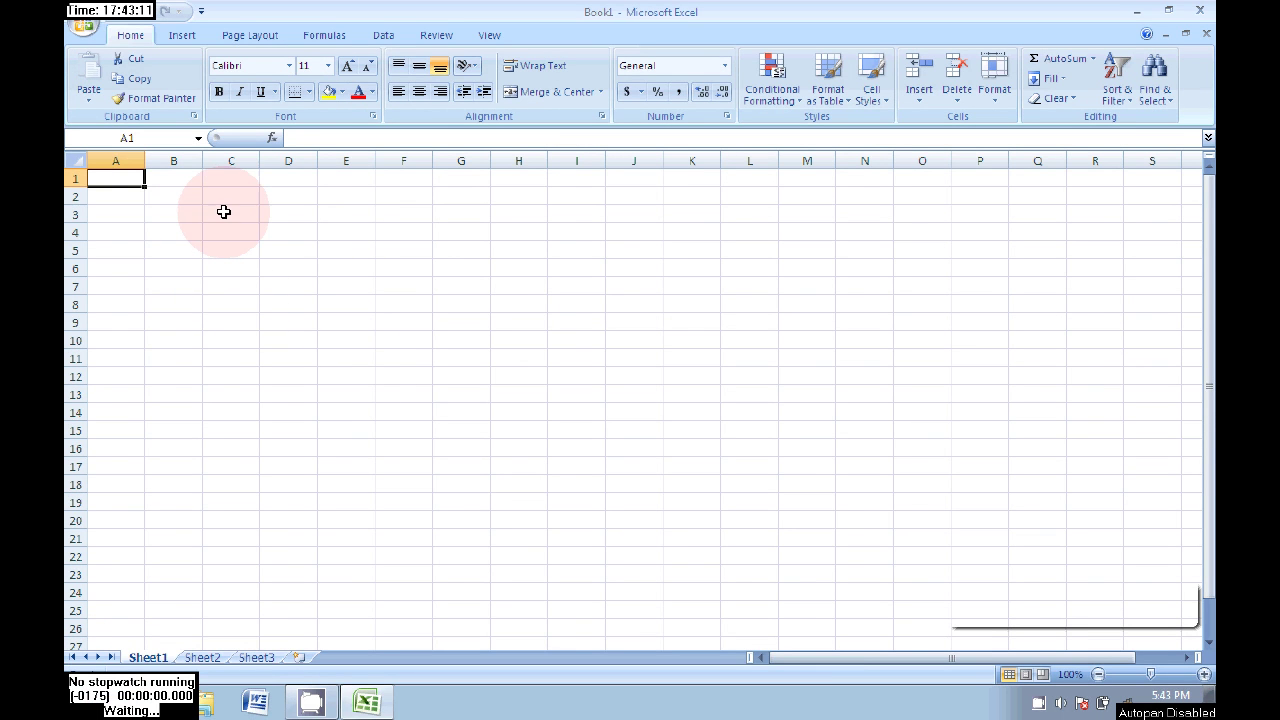
- Enter the headings EMP NO in B3 and EMP NAME in C3
left_click(177, 219)
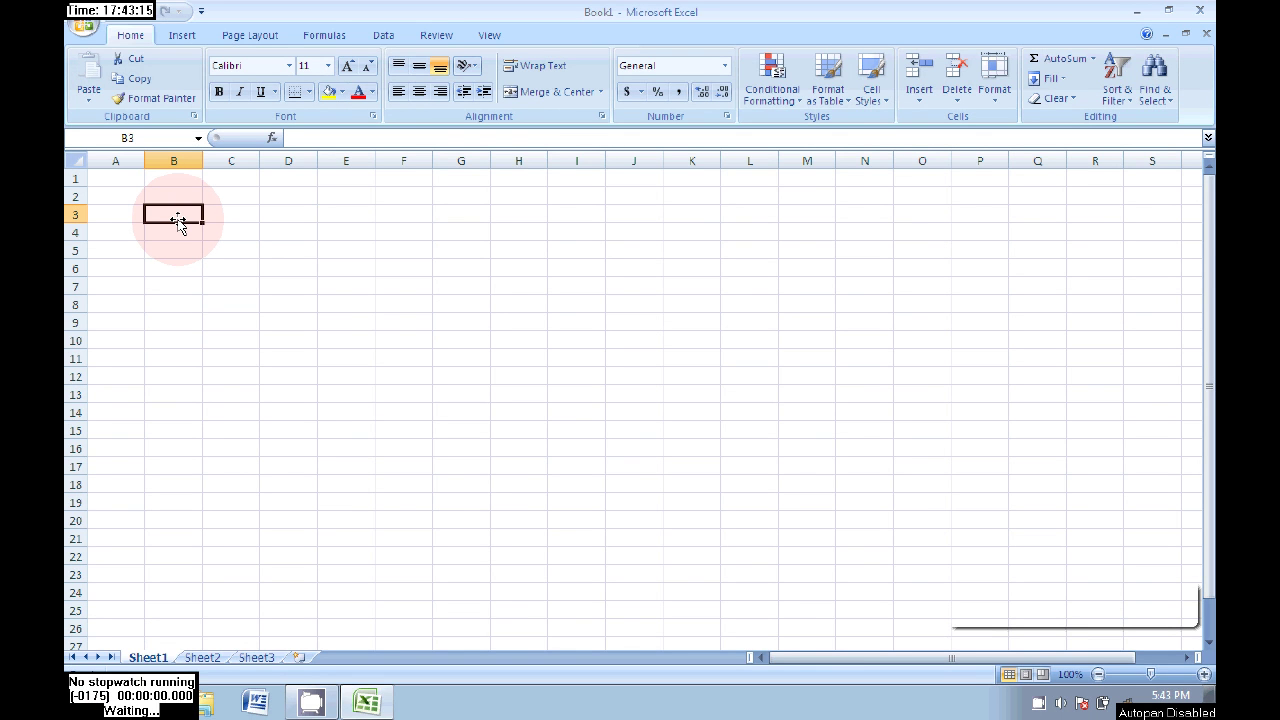
type("e")
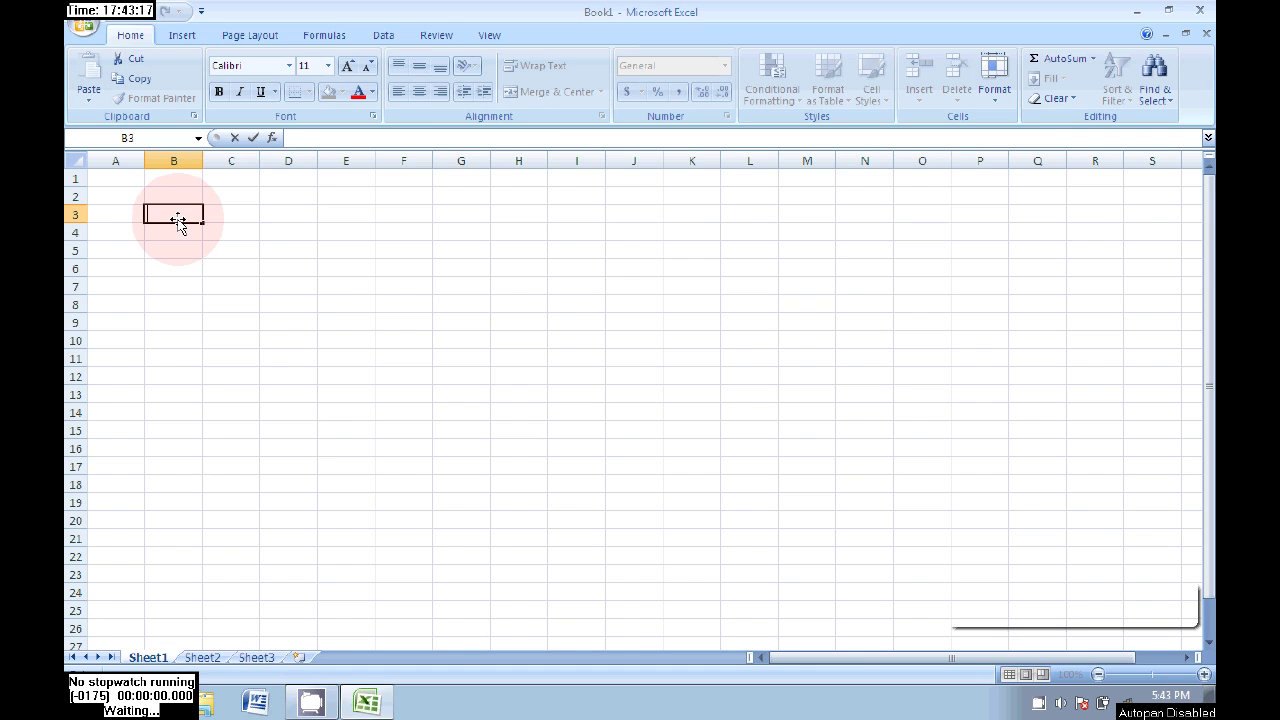
type("EMP N")
key("alt")
key("alt")
type("O")
key("alt")
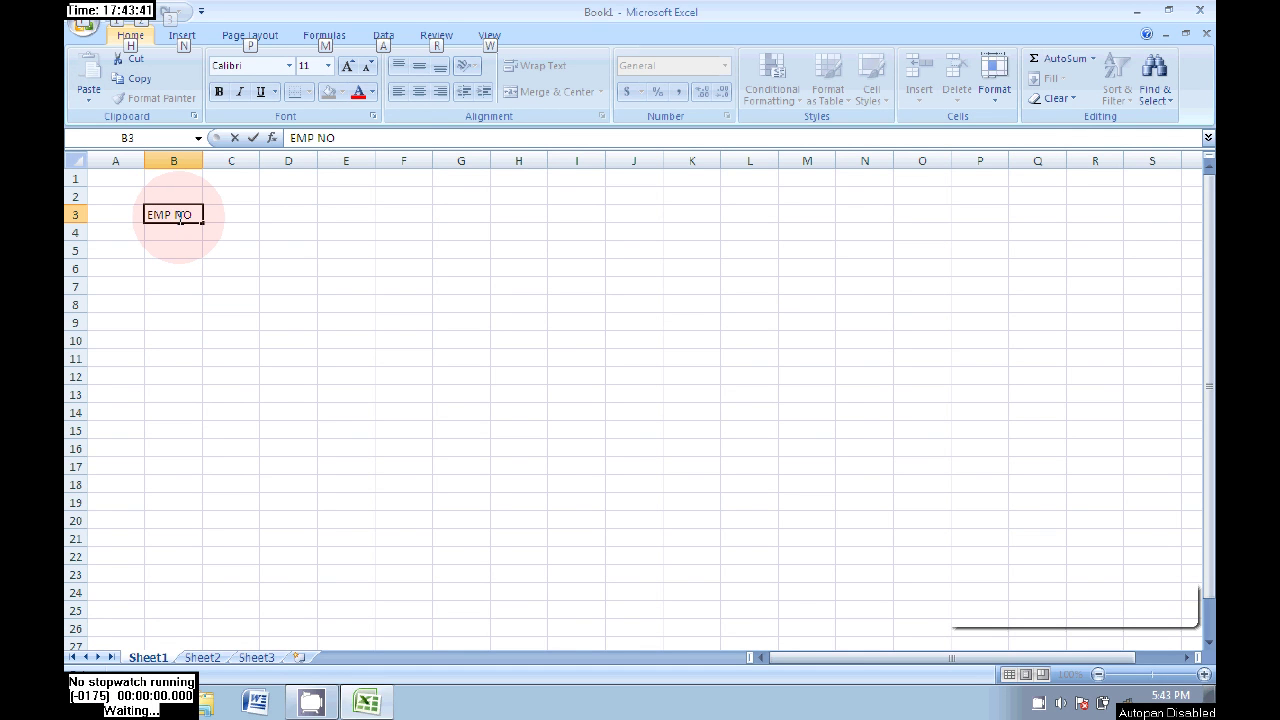
key("Tab")
type("EMP NAME")
key("Return")
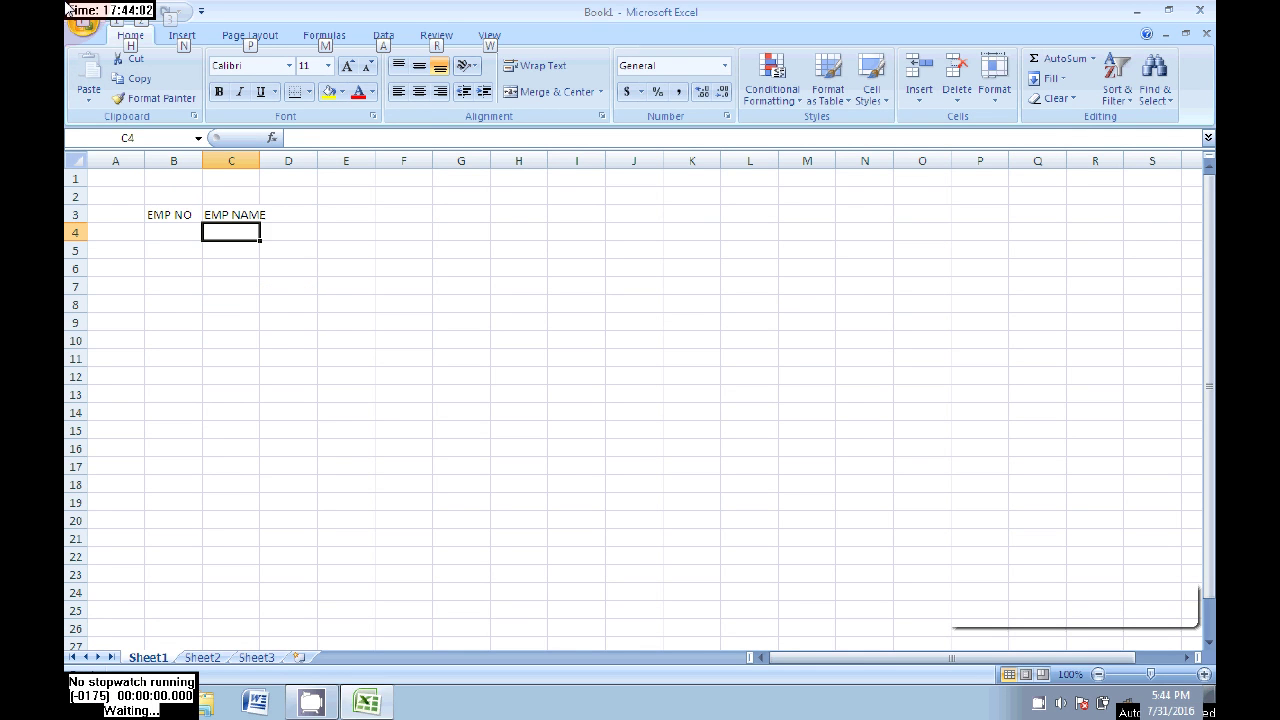
- Widen every column of the sheet, then narrow column A to a thin strip
left_click(76, 160)
left_click_drag(144, 164, 184, 164)
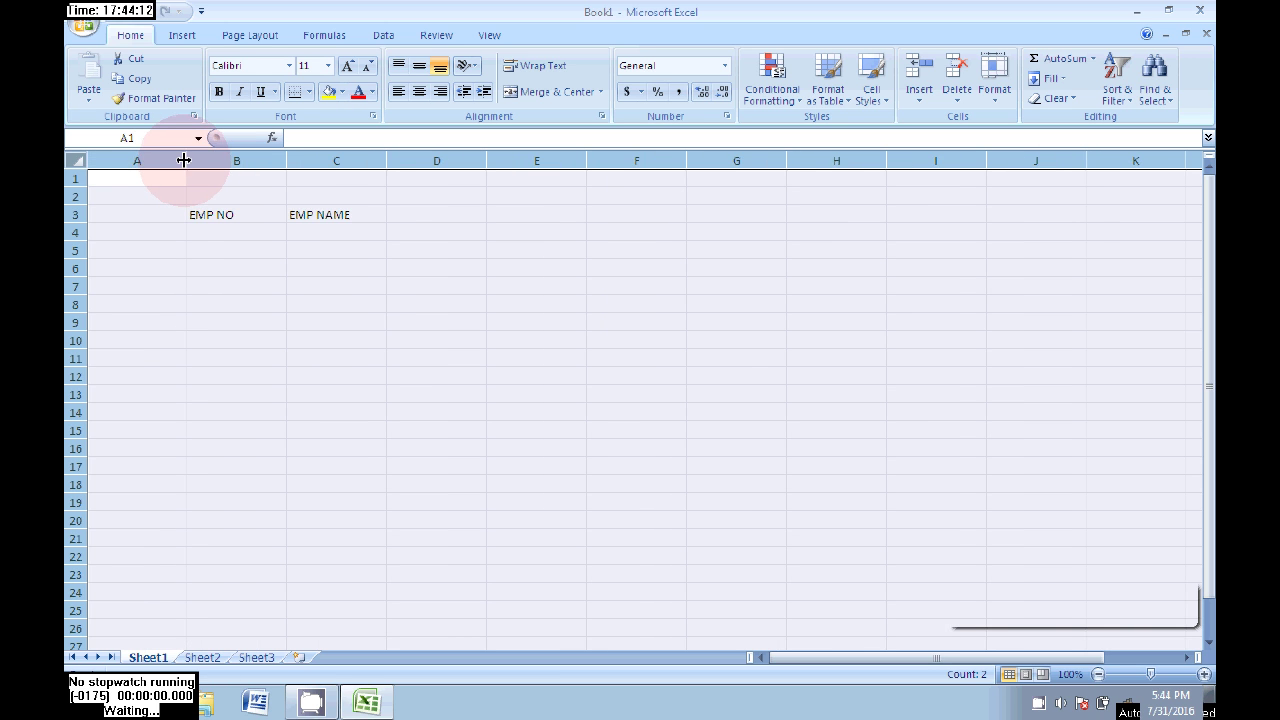
mouse_move(184, 161)
left_mouse_down()
mouse_move(116, 164)
mouse_move(203, 162)
mouse_move(180, 163)
left_mouse_up()
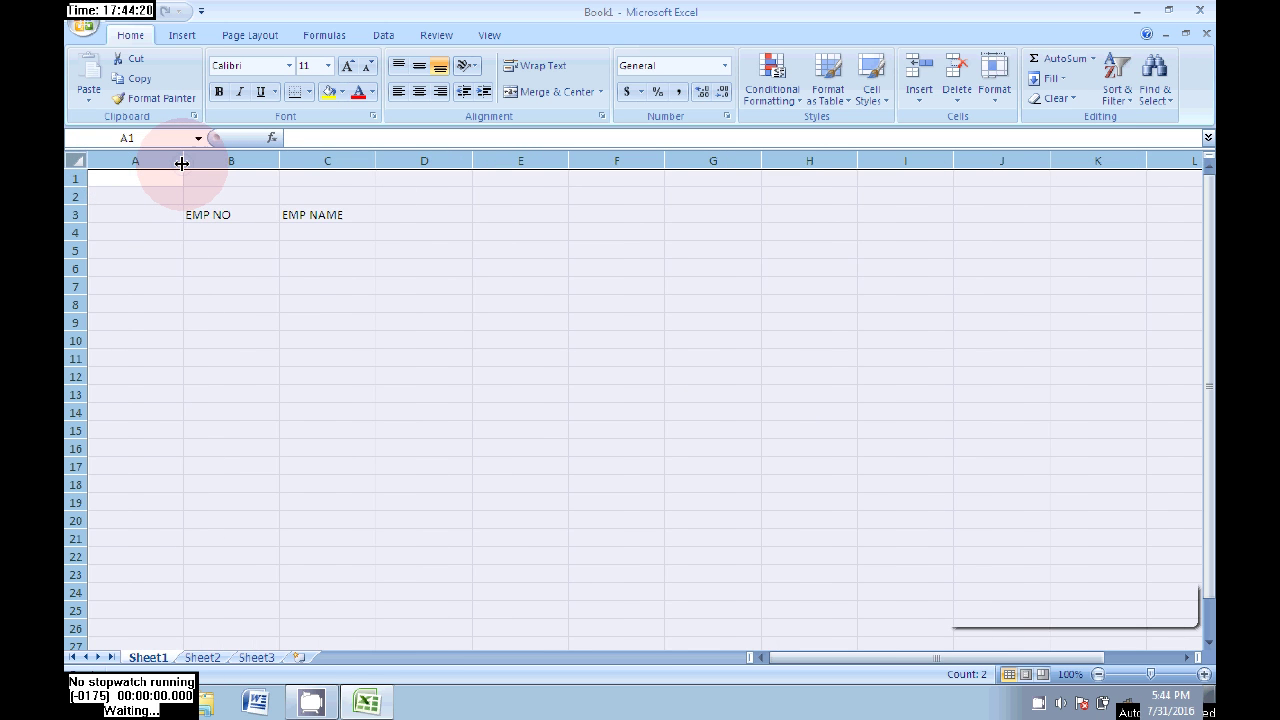
left_click(283, 302)
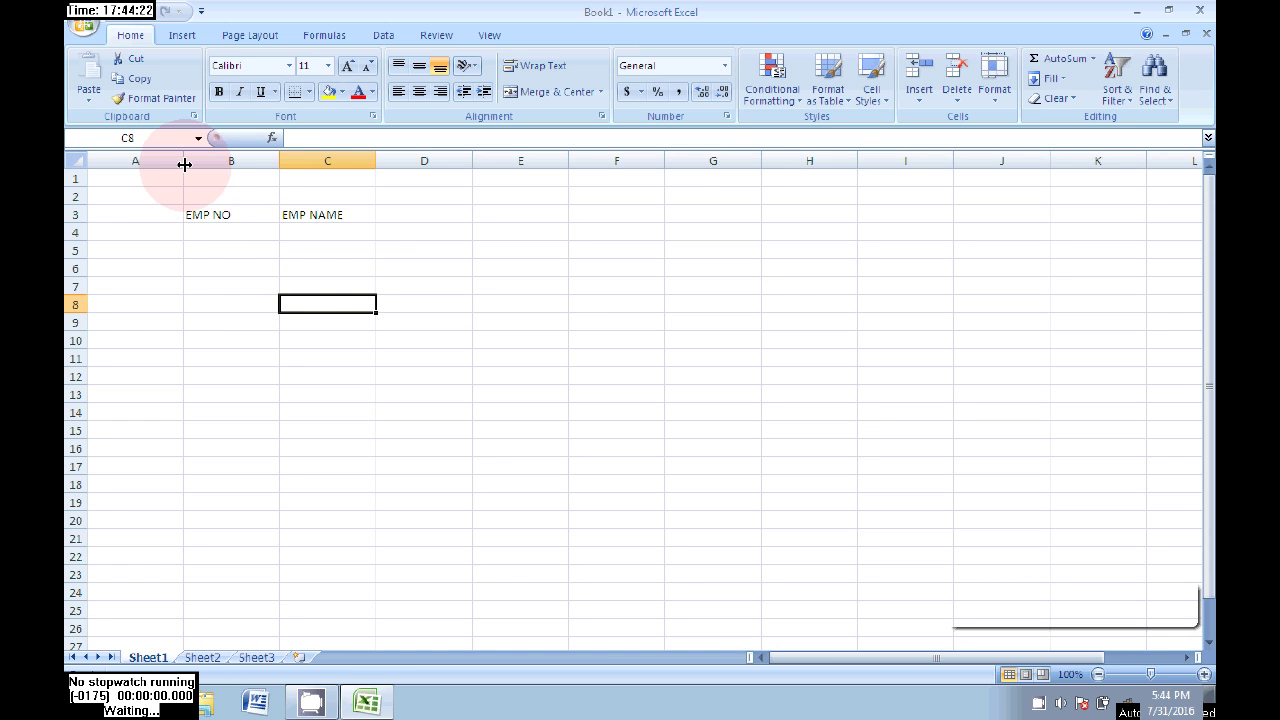
left_click_drag(184, 163, 102, 161)
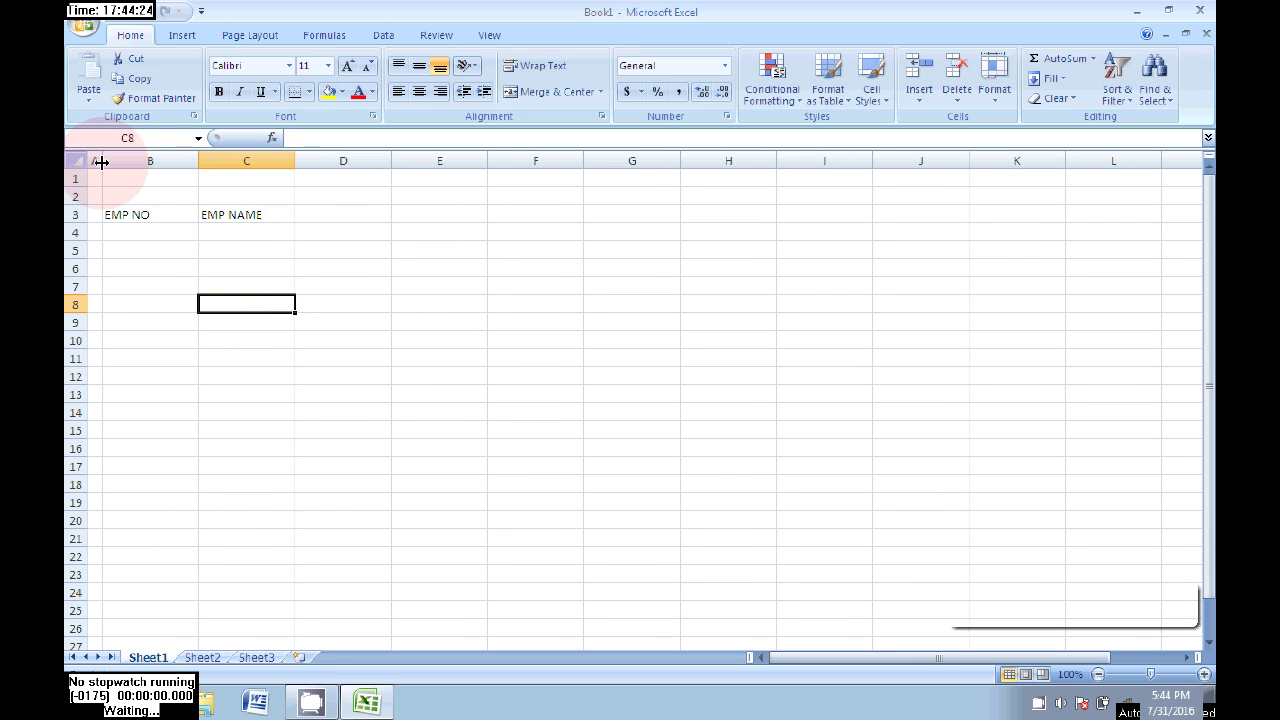
left_click(442, 376)
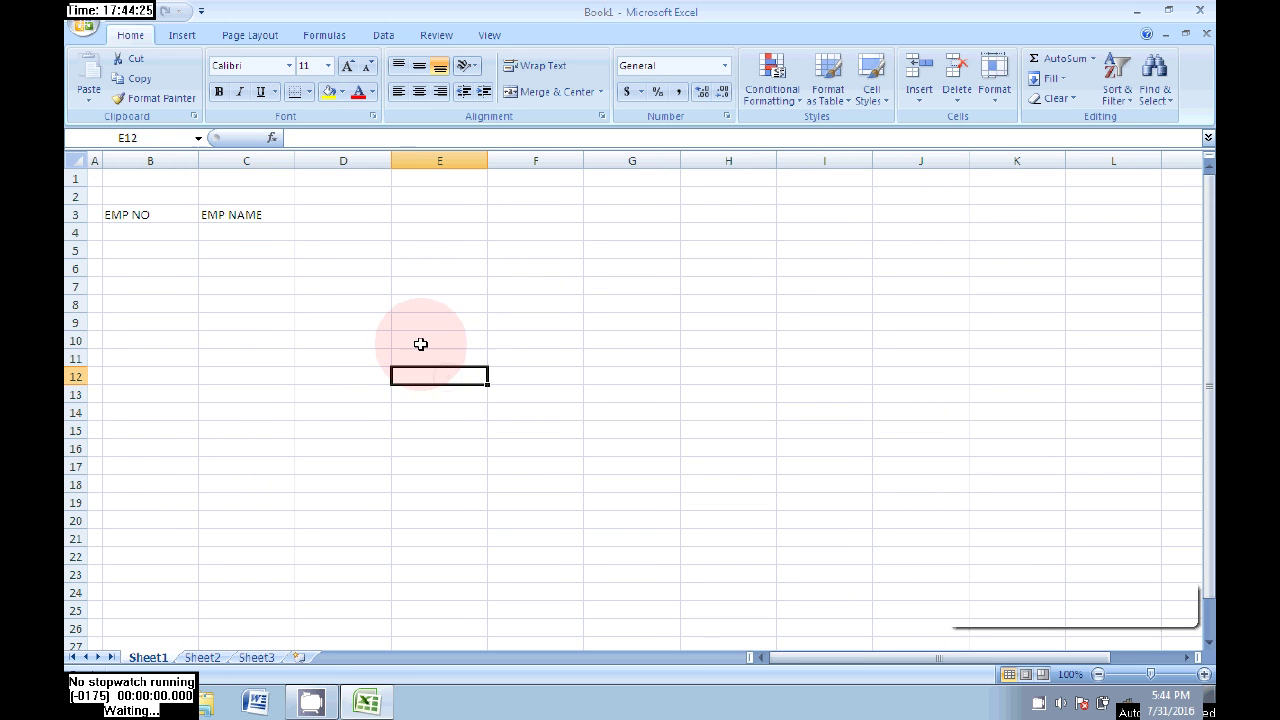
- Enter the date 1/4/2016 in cell D3 and select it
left_click(328, 217)
type("1")
key("alt")
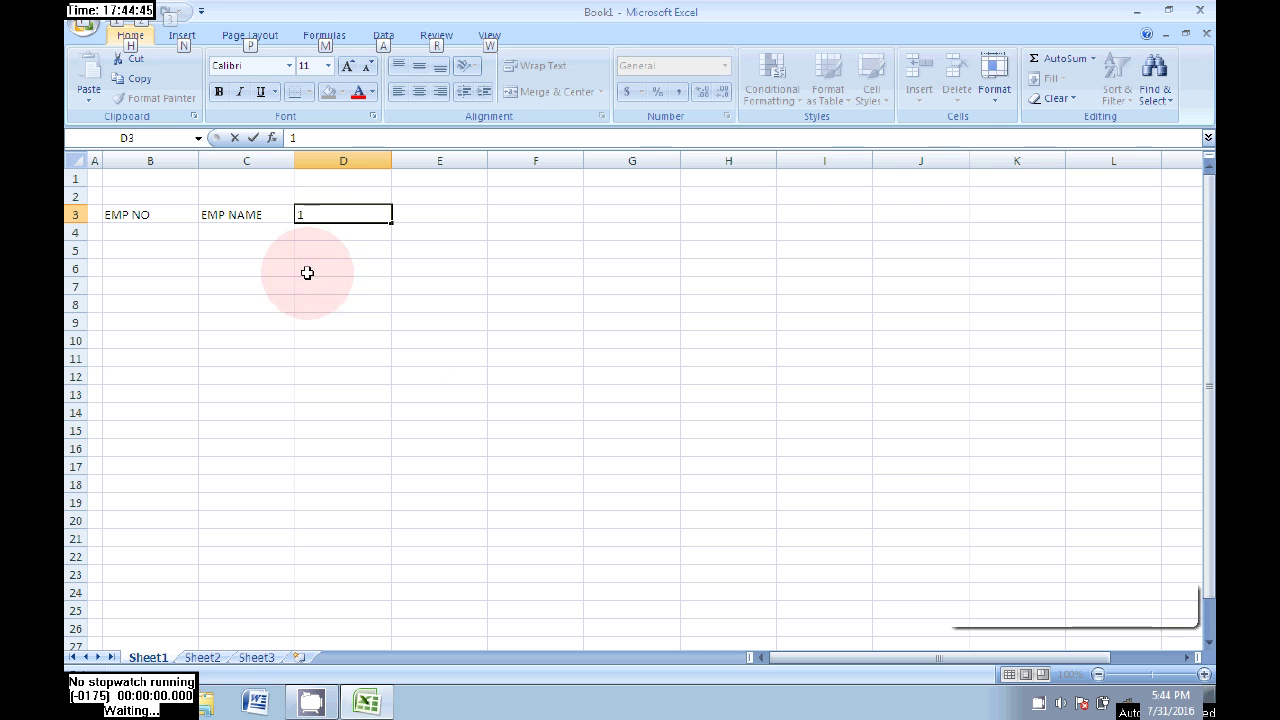
key("Escape")
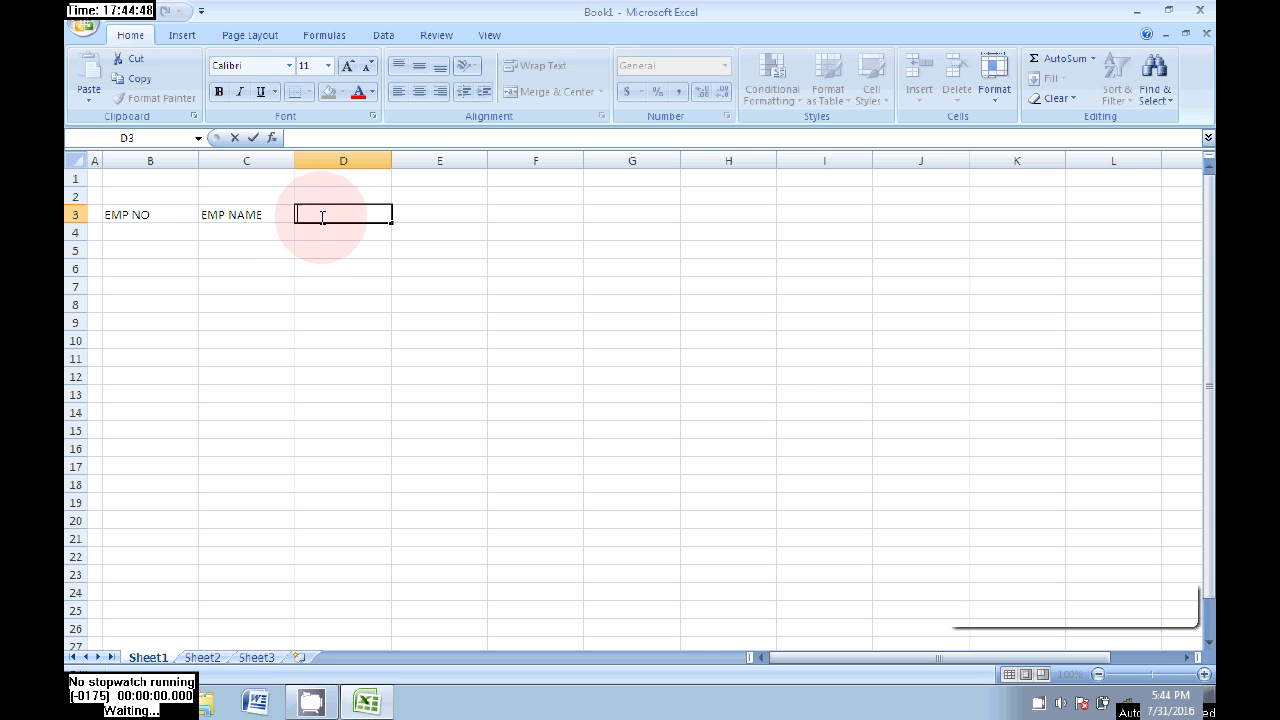
type("1/4/2016")
key("Return")
left_click(332, 303)
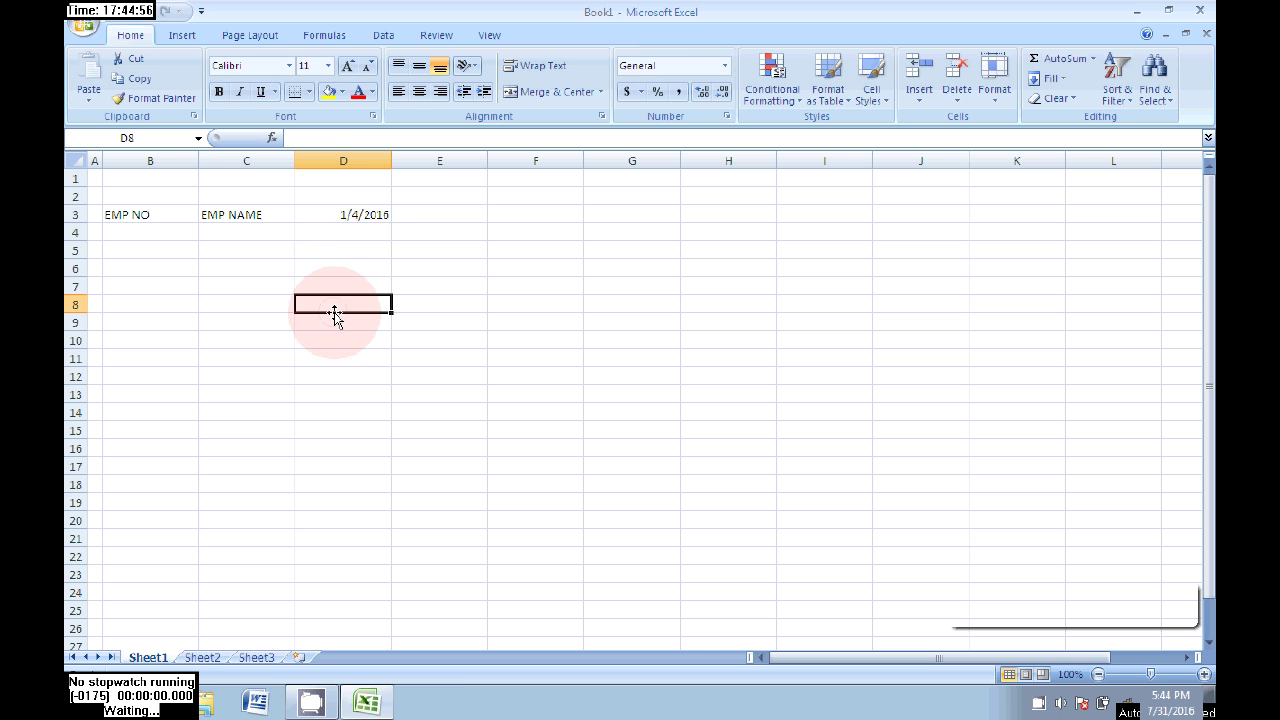
left_click(343, 213)
- Open Format Cells for D3 and browse the Custom number format codes
right_click(340, 212)
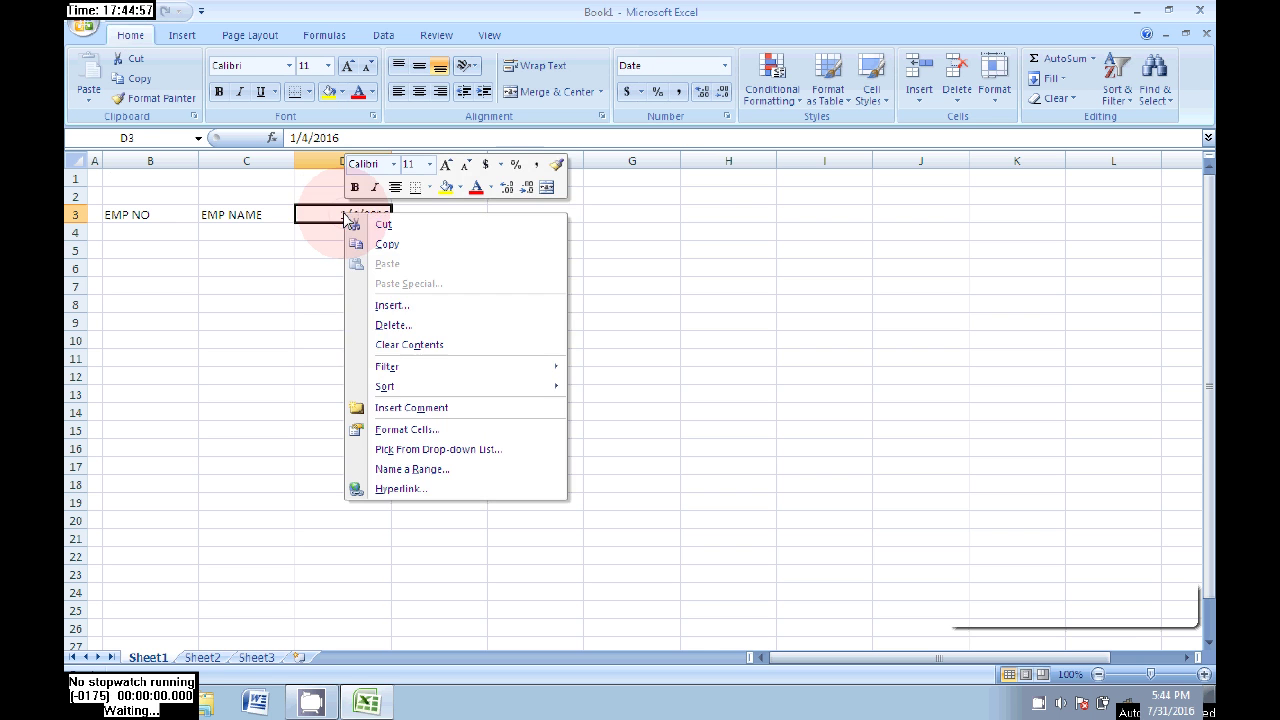
left_click(400, 430)
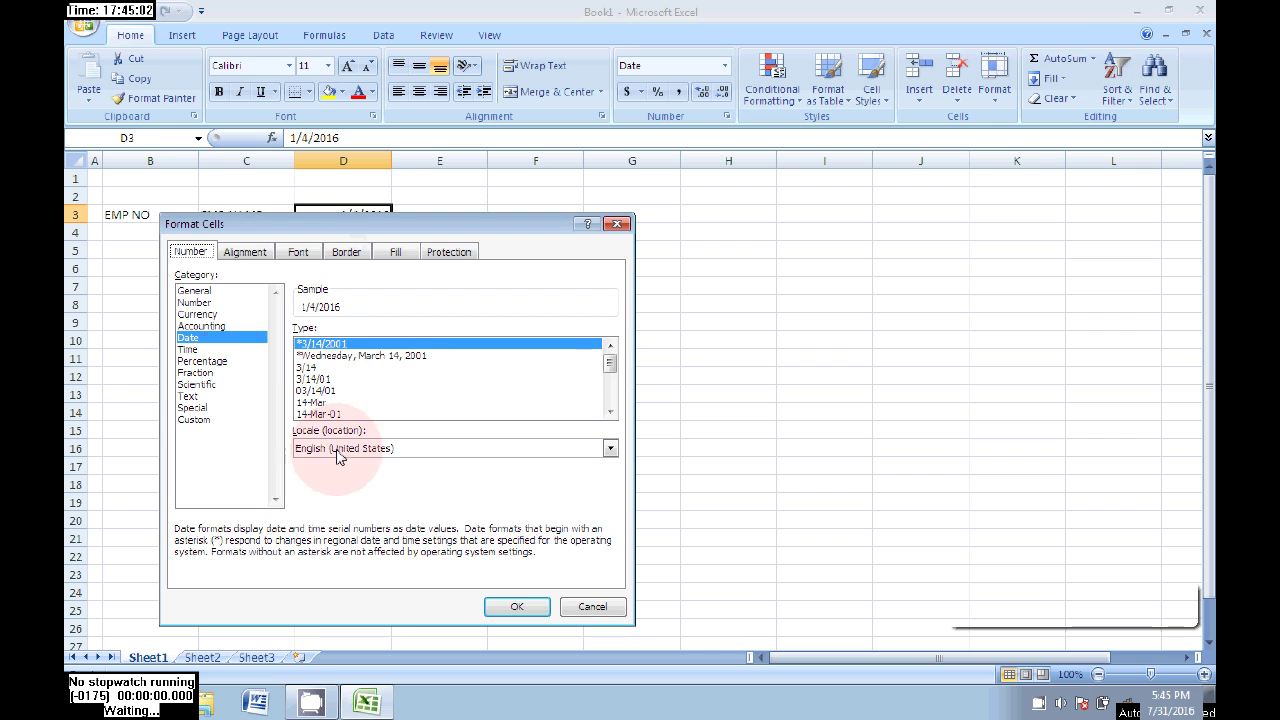
left_click(197, 420)
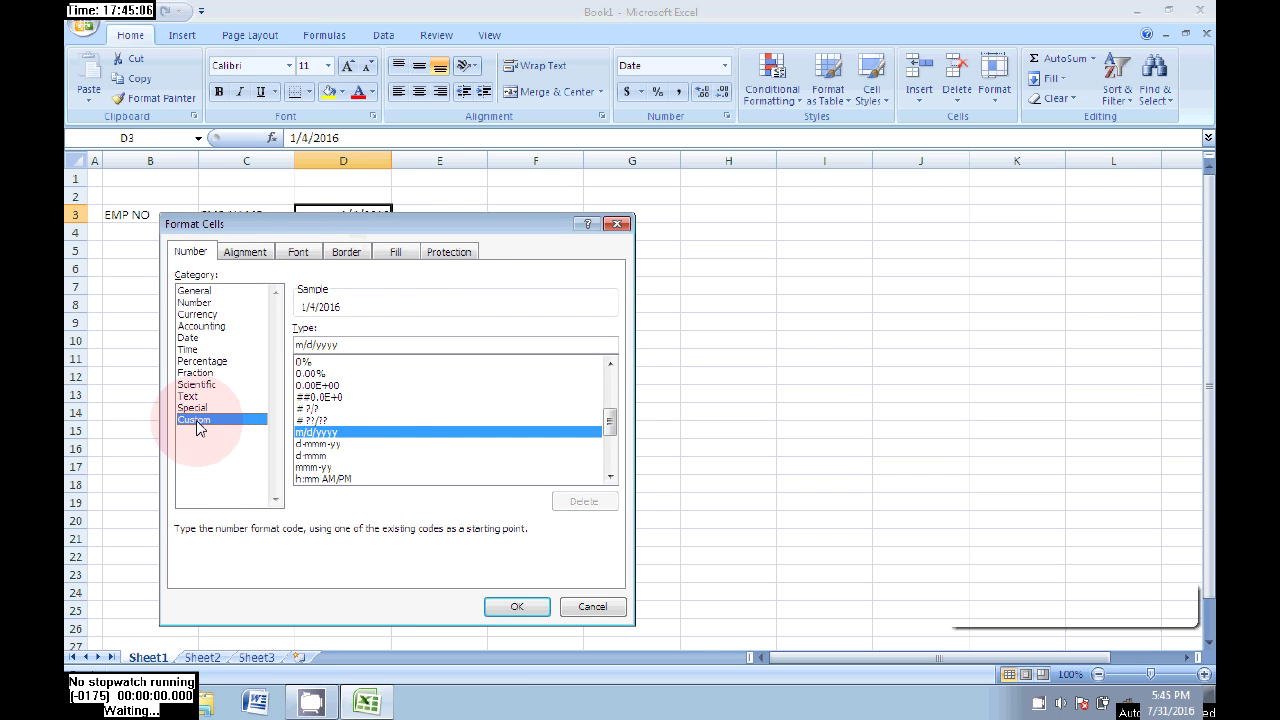
left_click(610, 476)
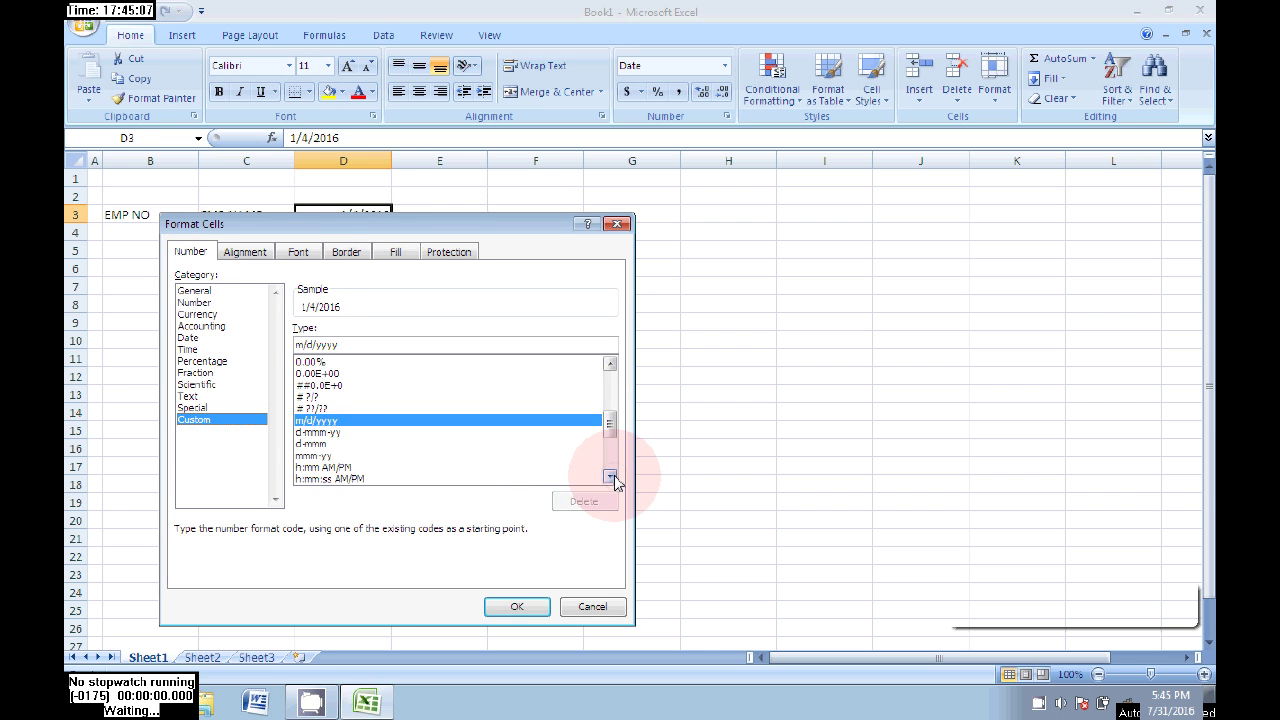
left_click(610, 476)
left_click(610, 476)
left_click(610, 476)
left_click(610, 476)
left_click(610, 476)
left_click(610, 476)
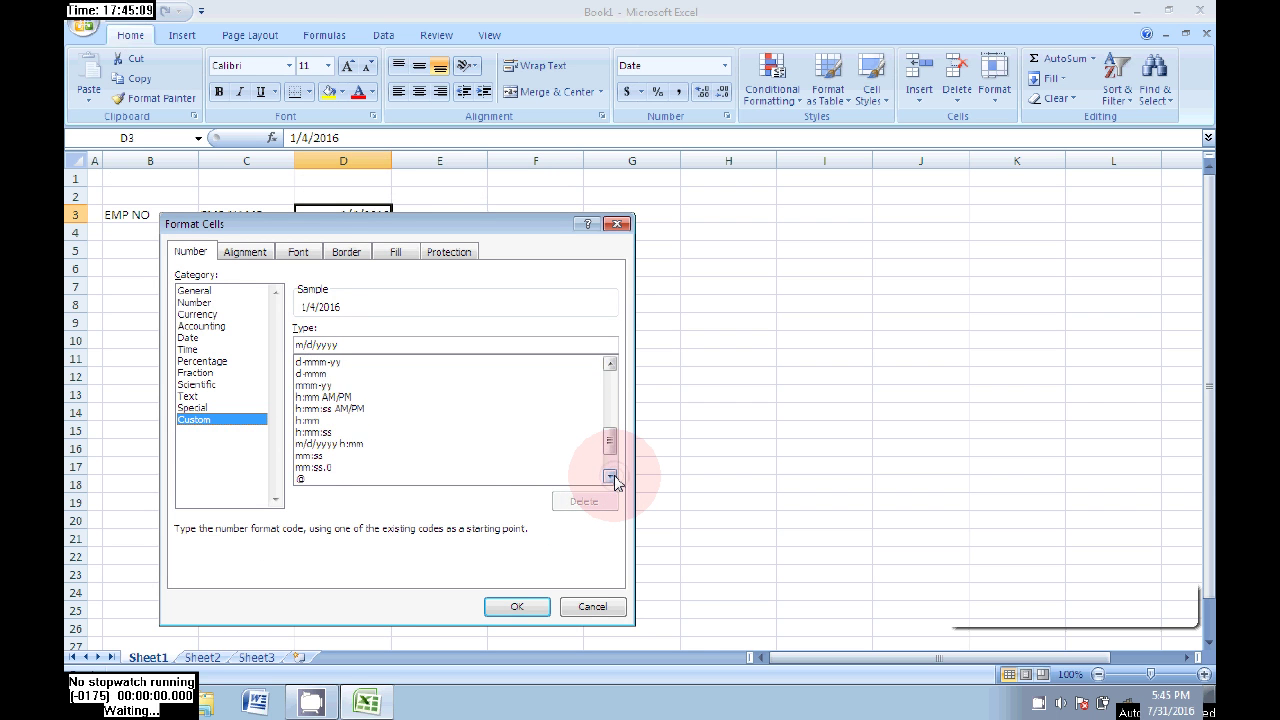
left_click(610, 476)
left_click(610, 476)
left_click(610, 476)
left_click(610, 476)
left_click(610, 476)
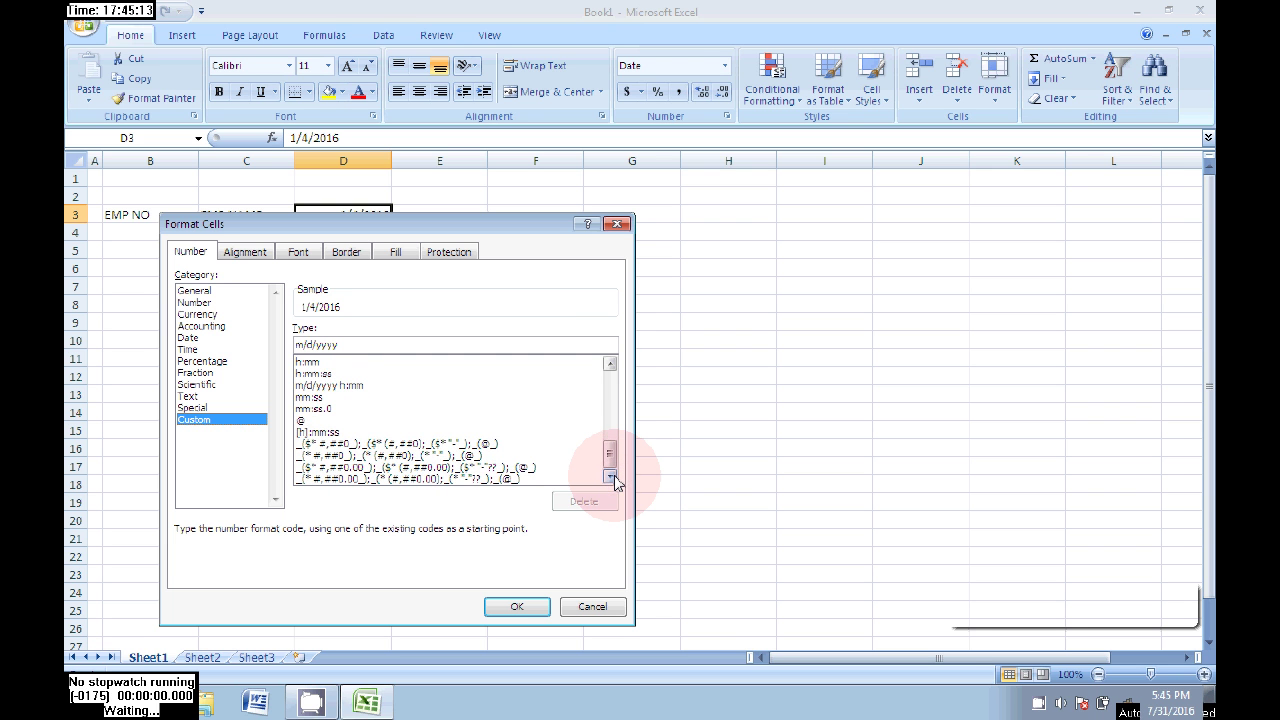
left_click(610, 364)
left_click(610, 364)
left_click(610, 364)
left_click(610, 364)
left_click(610, 364)
left_click(610, 364)
left_click(610, 364)
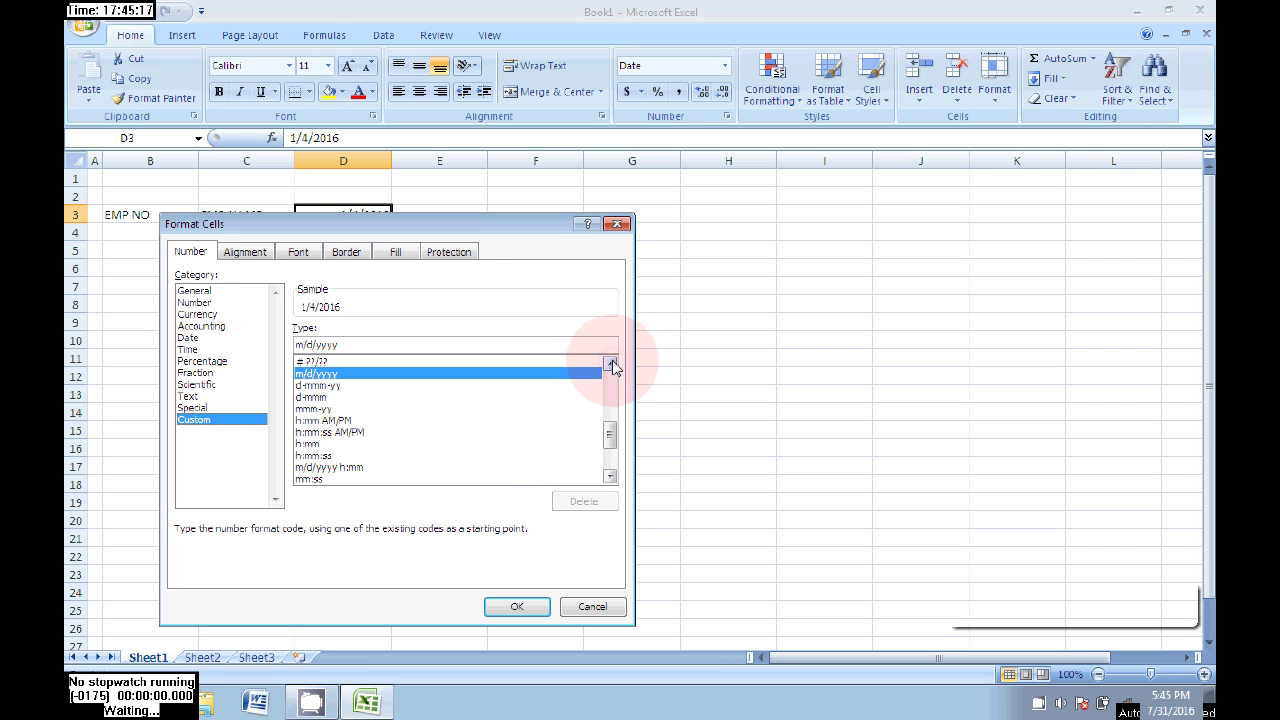
double_click(610, 364)
double_click(610, 364)
double_click(610, 364)
double_click(610, 364)
left_click(610, 364)
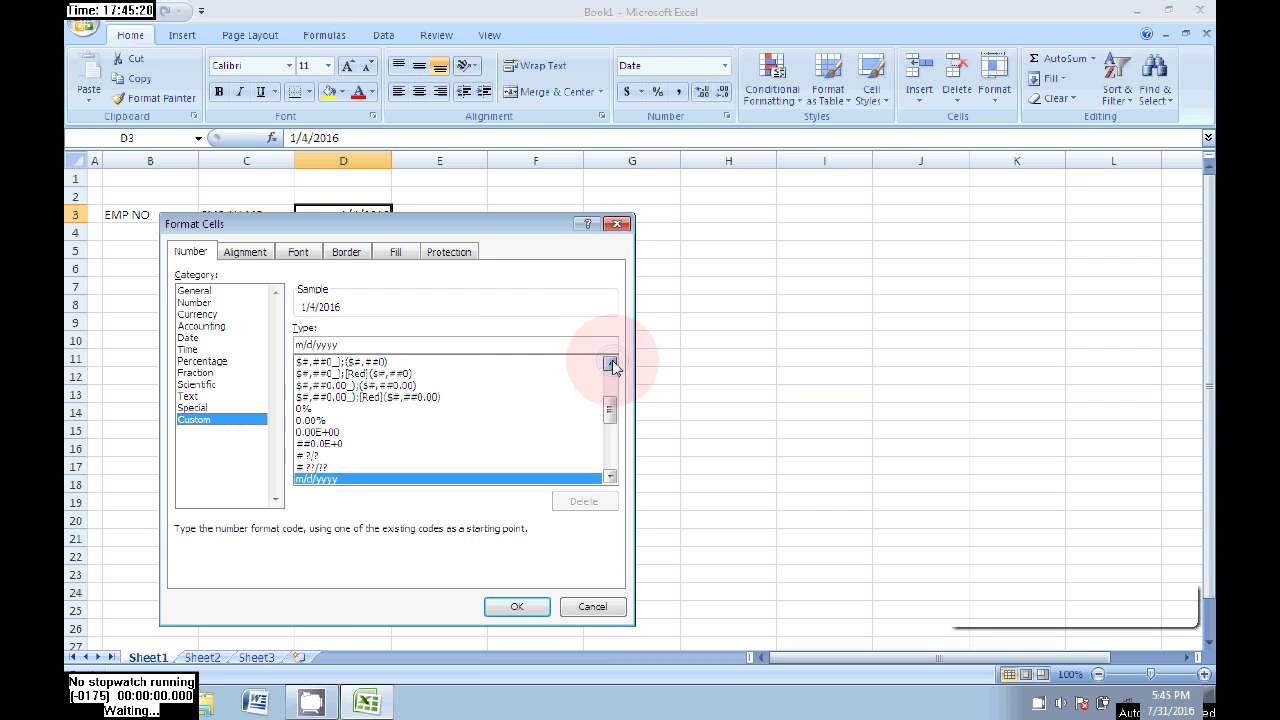
left_click(610, 364)
left_click(610, 364)
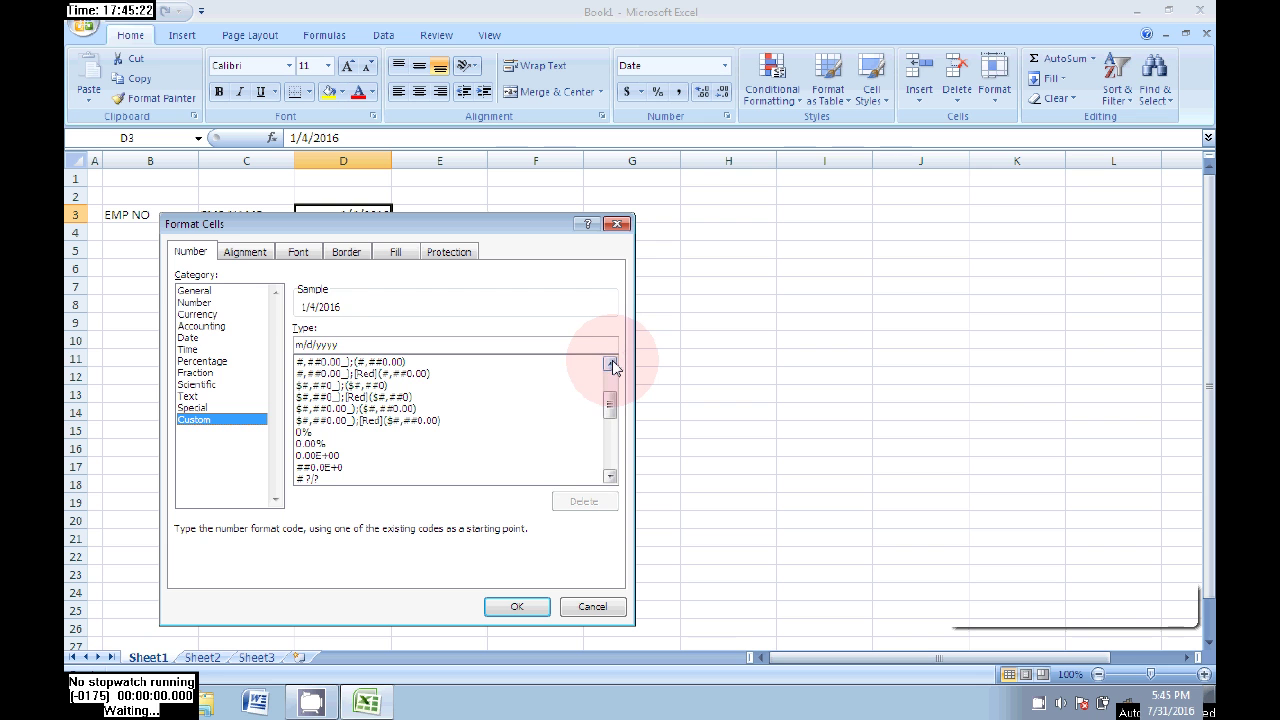
- Choose the long weekday Date type, previewing Monday, January 04, 2016
left_click(189, 338)
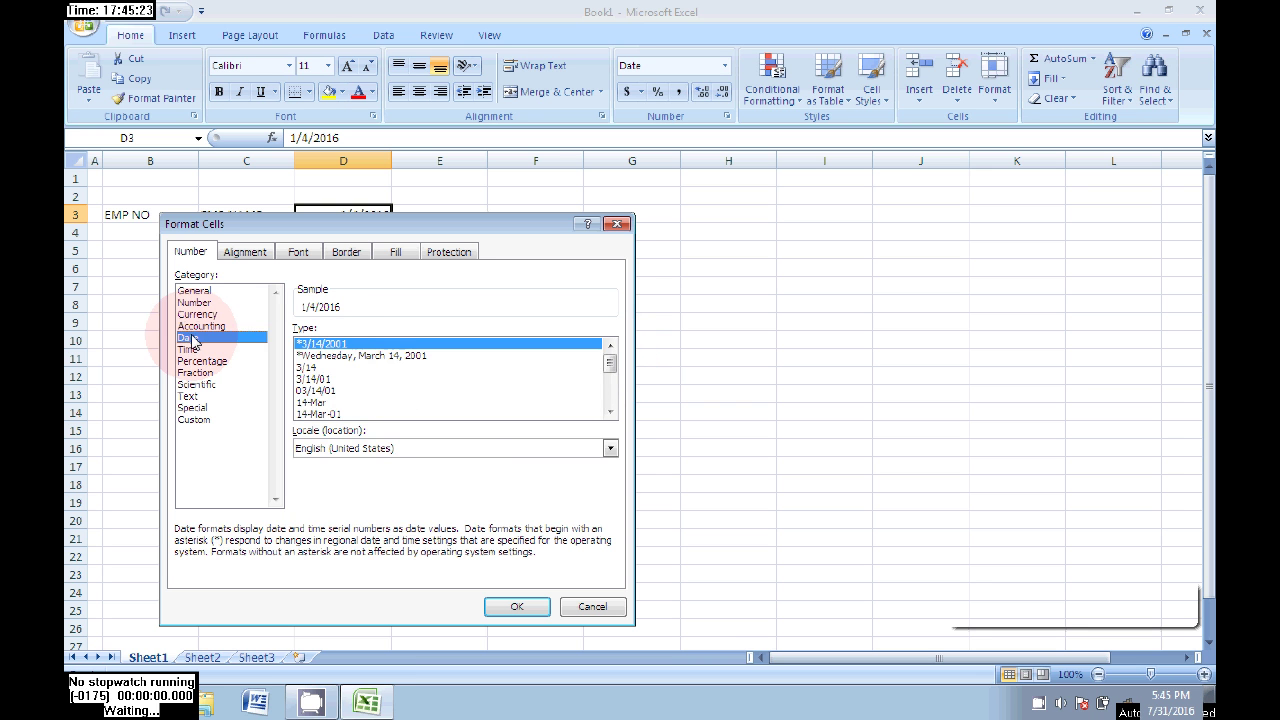
left_click(609, 414)
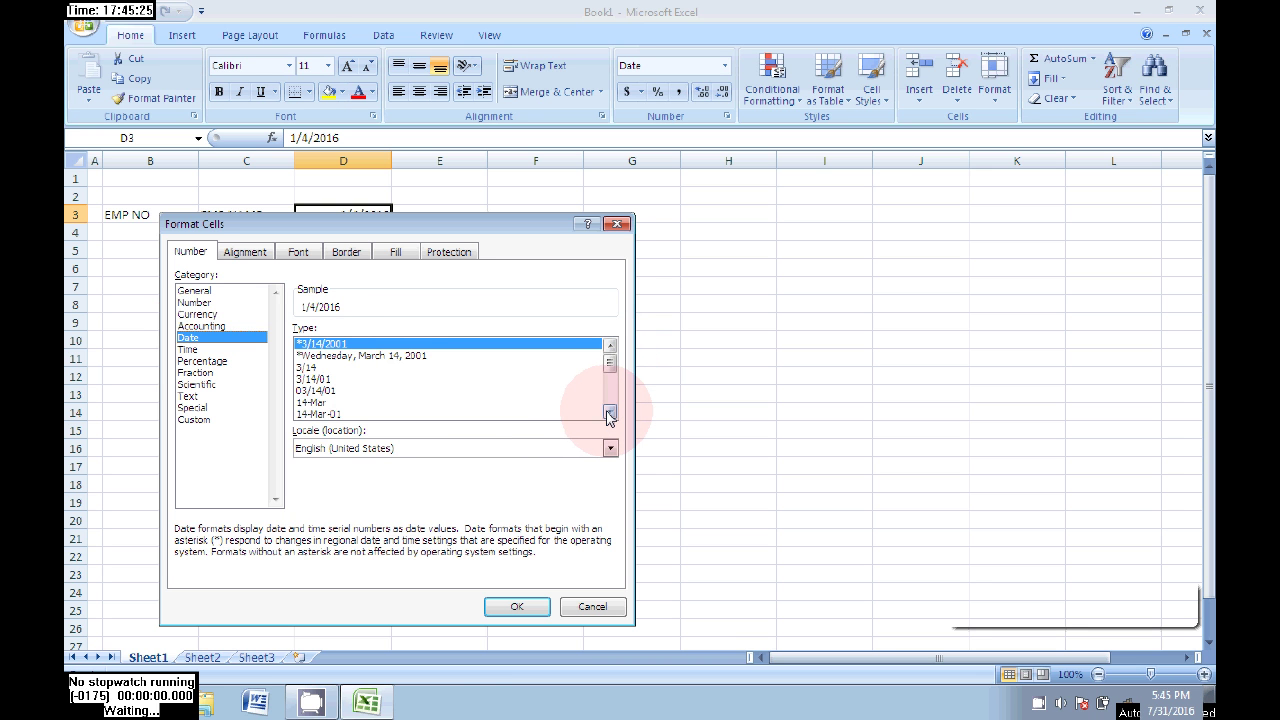
left_click(609, 414)
left_click(609, 414)
left_click(609, 414)
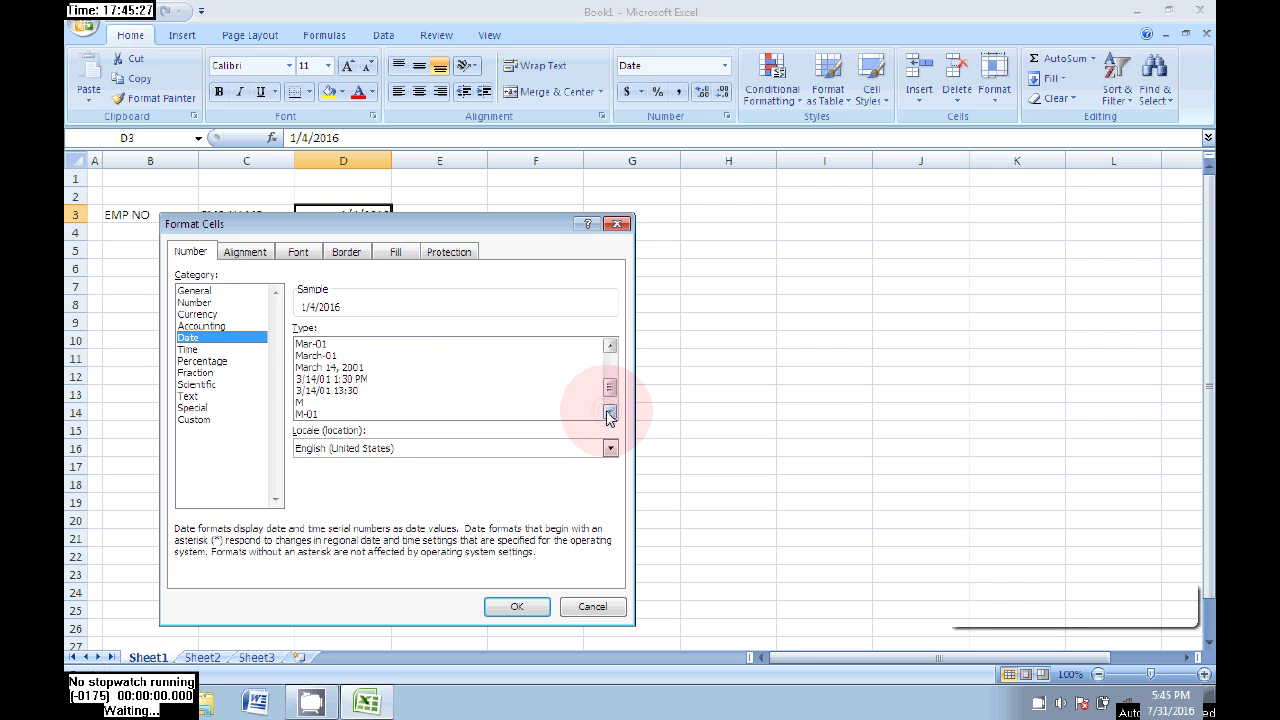
left_click(609, 414)
left_click(609, 414)
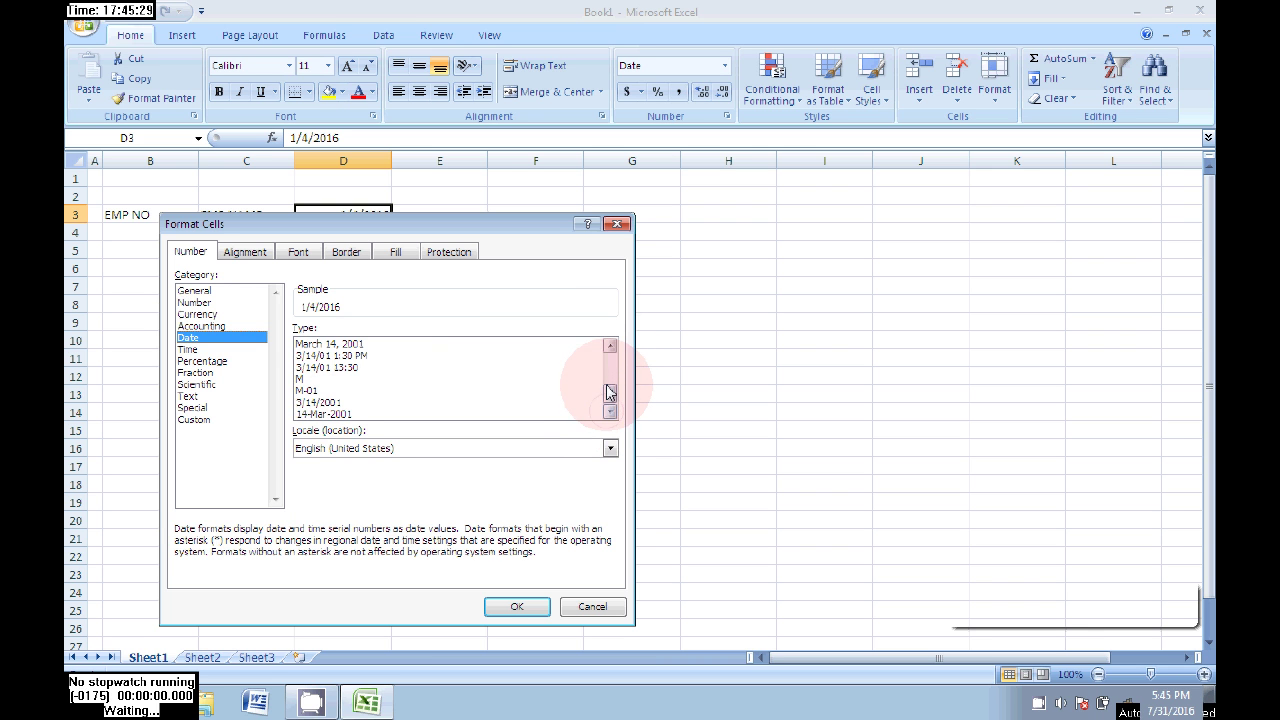
left_click(609, 344)
left_click(609, 344)
left_click(609, 344)
left_click(610, 344)
left_click(610, 344)
left_click(610, 344)
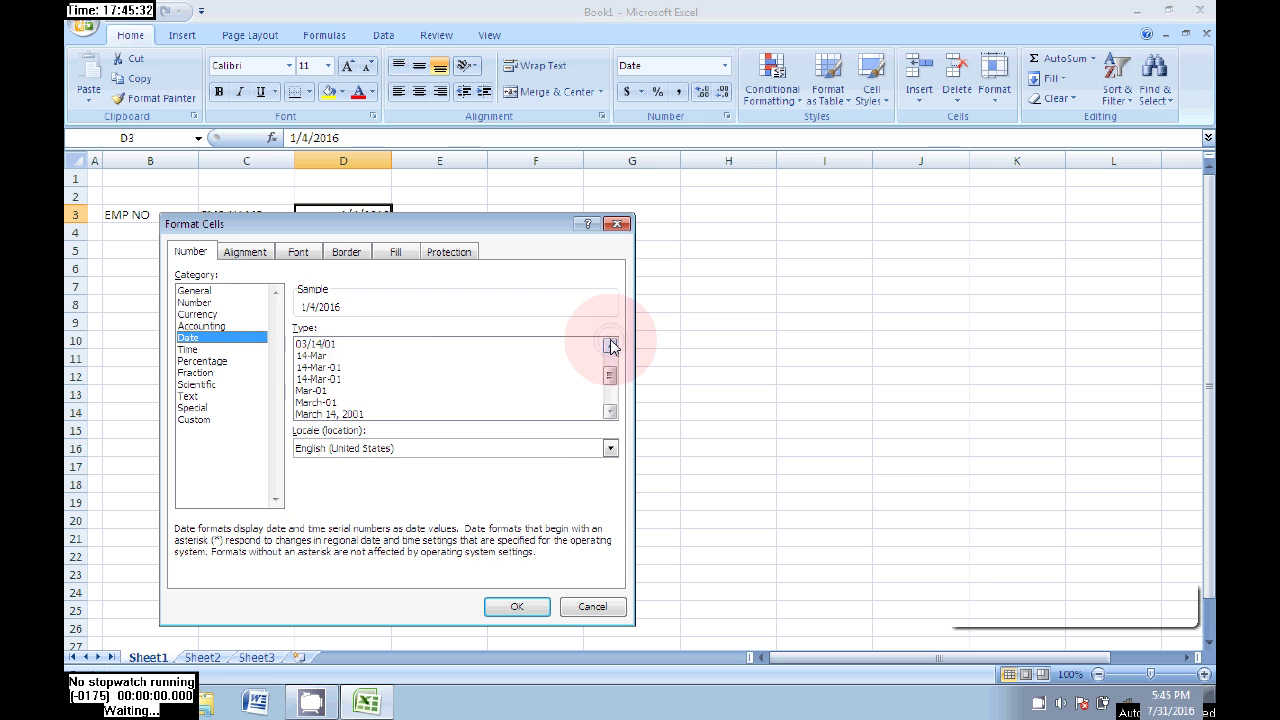
left_click(610, 344)
left_click(610, 344)
left_click(610, 344)
left_click(610, 344)
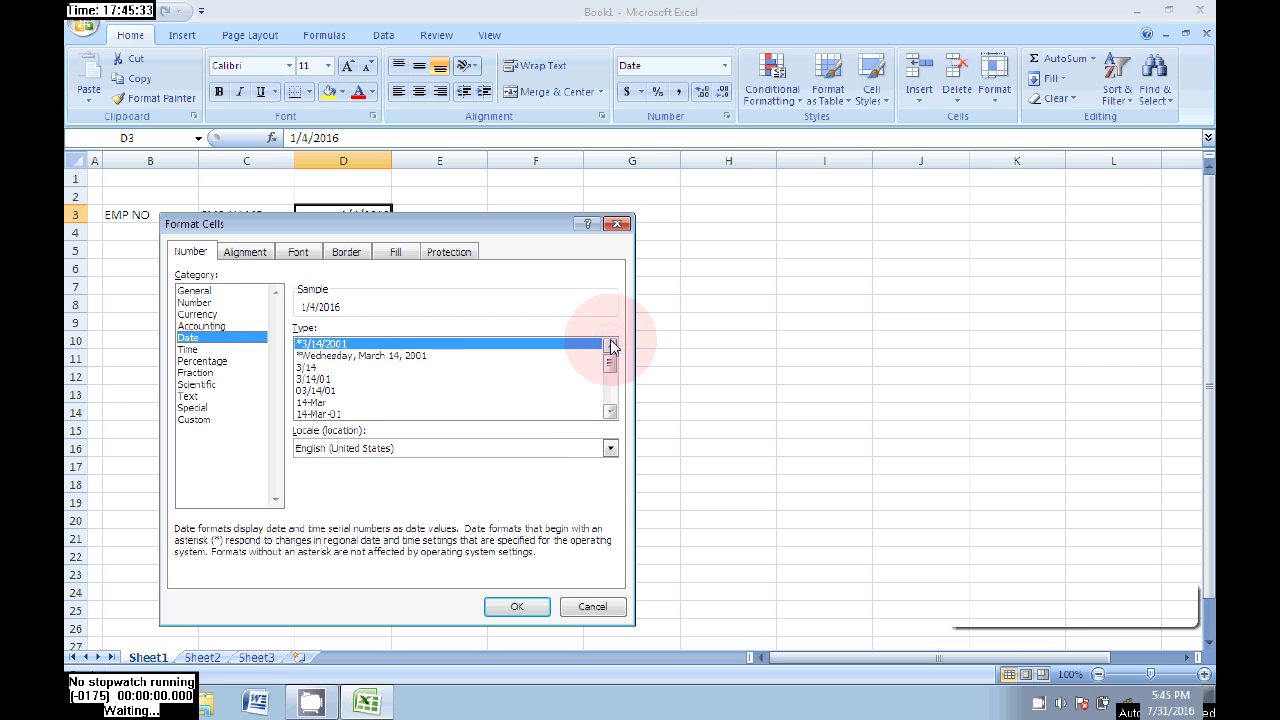
left_click(382, 356)
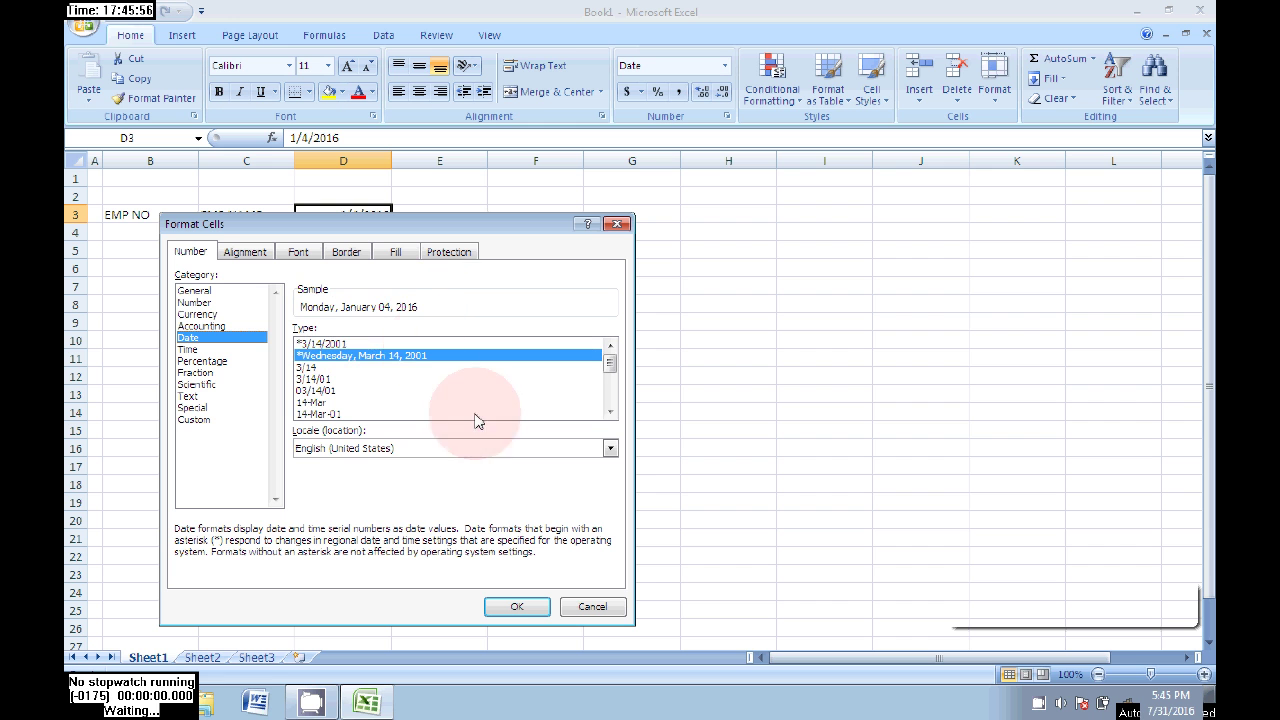
- Edit D3's custom format code to ddd, DD,mmm, yy, previewing Mon, 04,Jan, 16
left_click(195, 421)
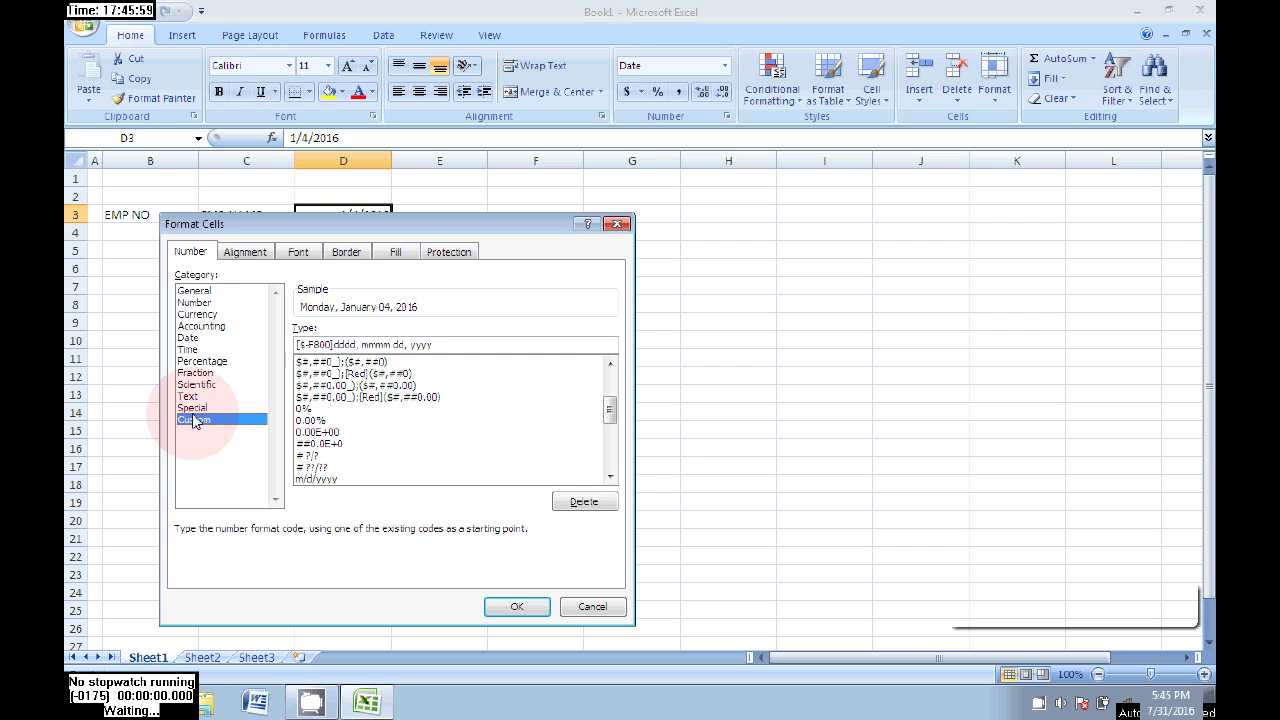
left_click(333, 344)
key("BackSpace")
key("BackSpace")
key("BackSpace")
key("BackSpace")
key("BackSpace")
key("BackSpace")
key("BackSpace")
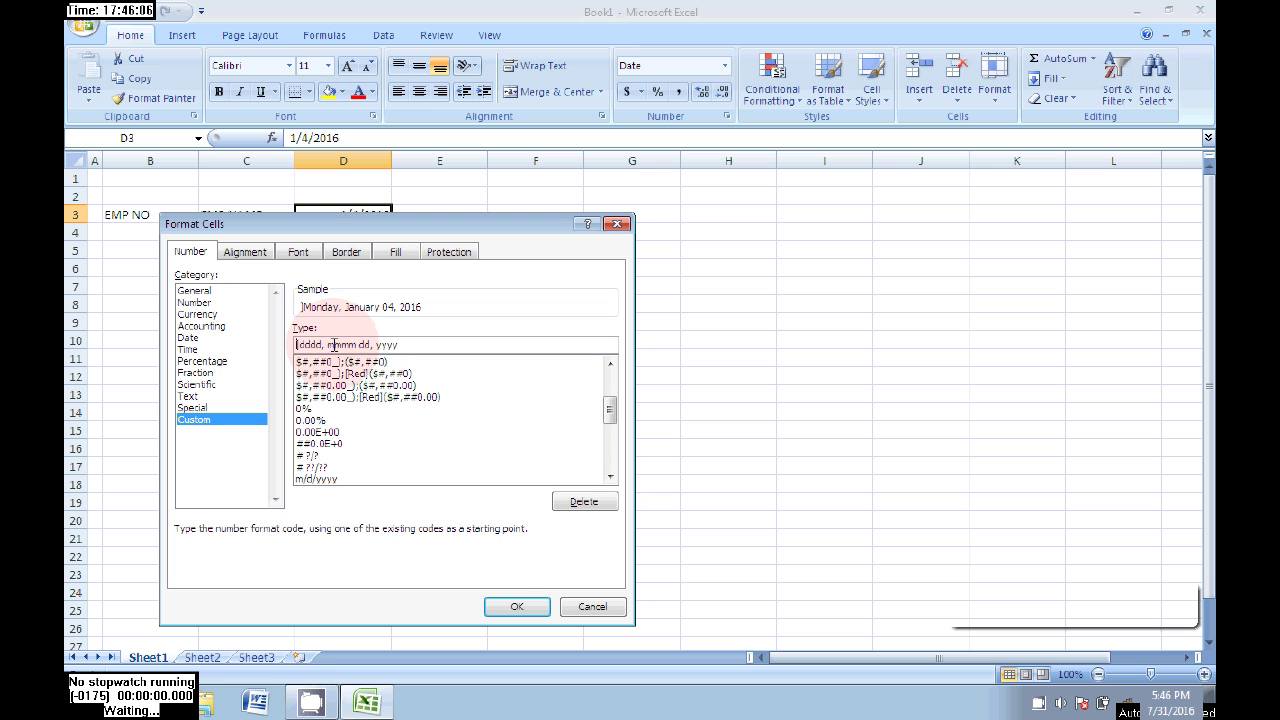
key("Delete")
key("Delete")
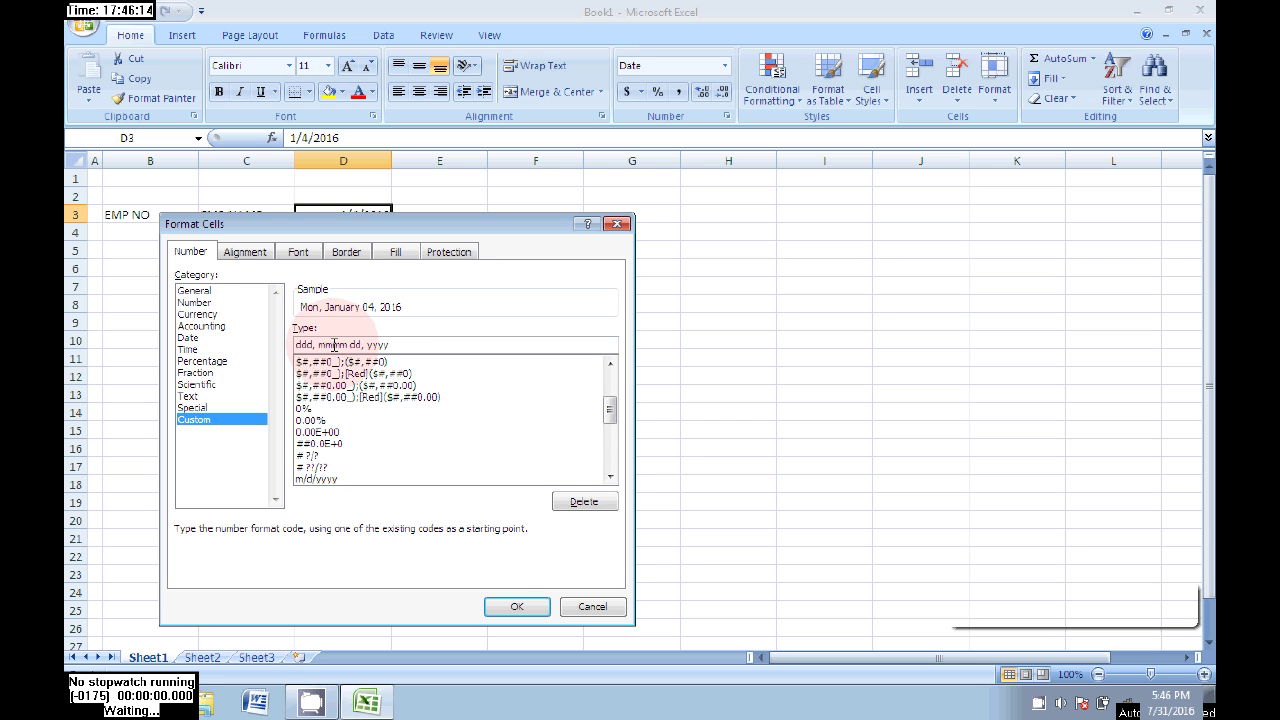
key("Delete")
key("Delete")
key("Delete")
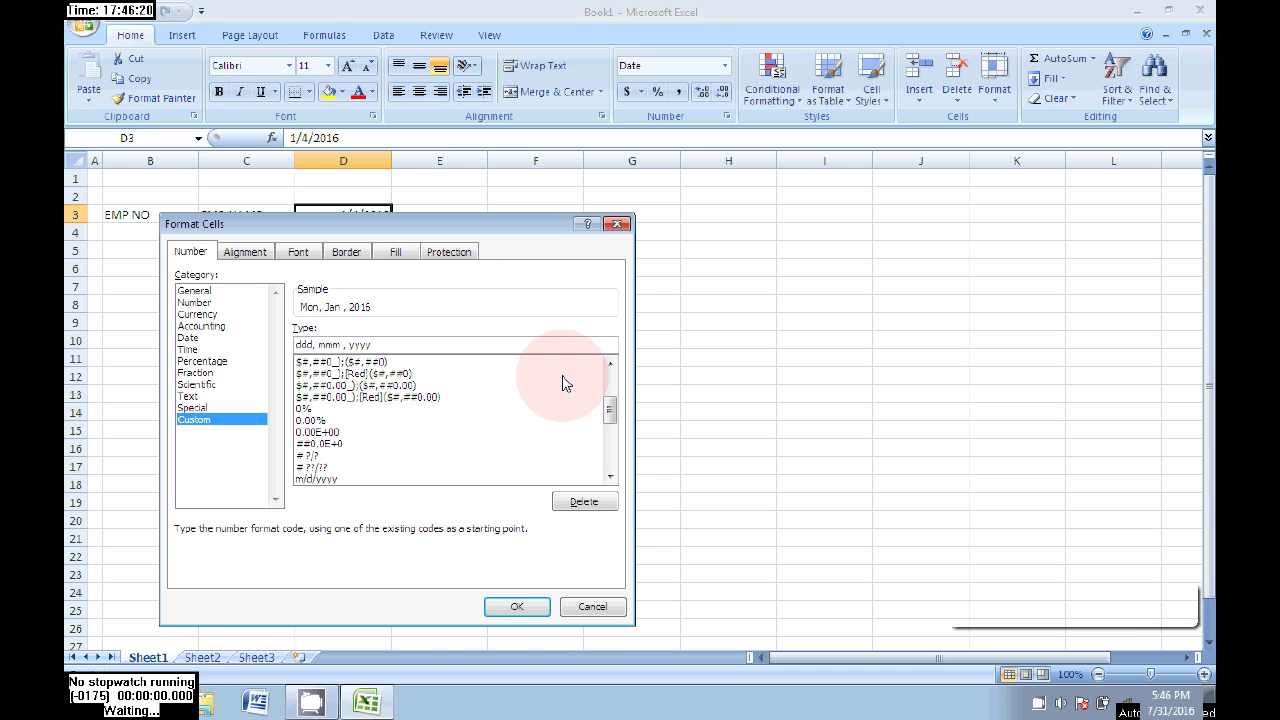
key("Delete")
type("DD")
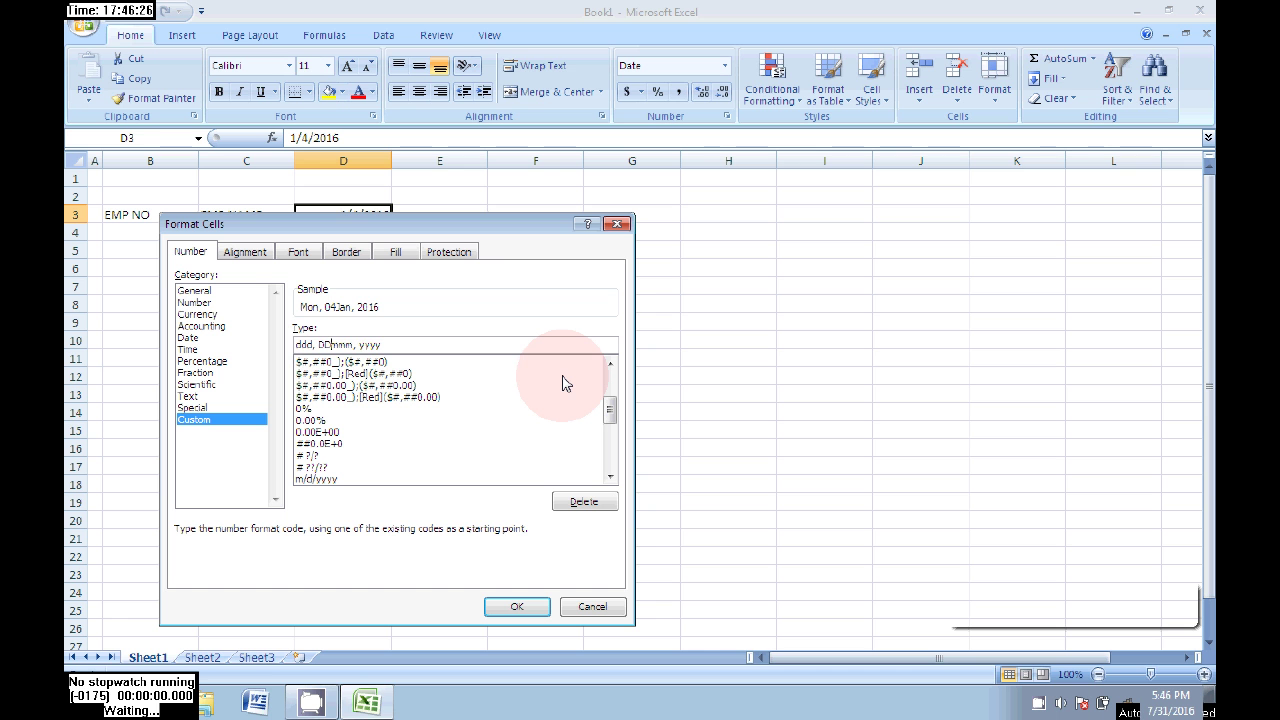
type(",")
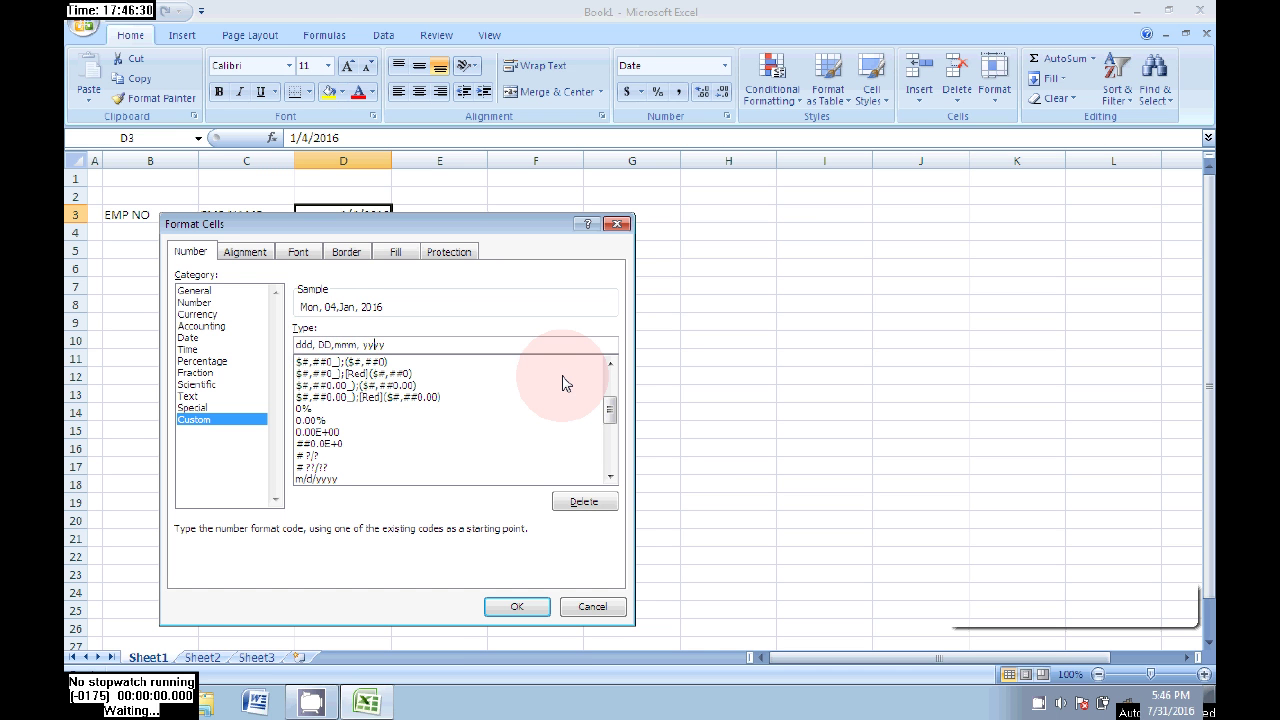
key("Delete")
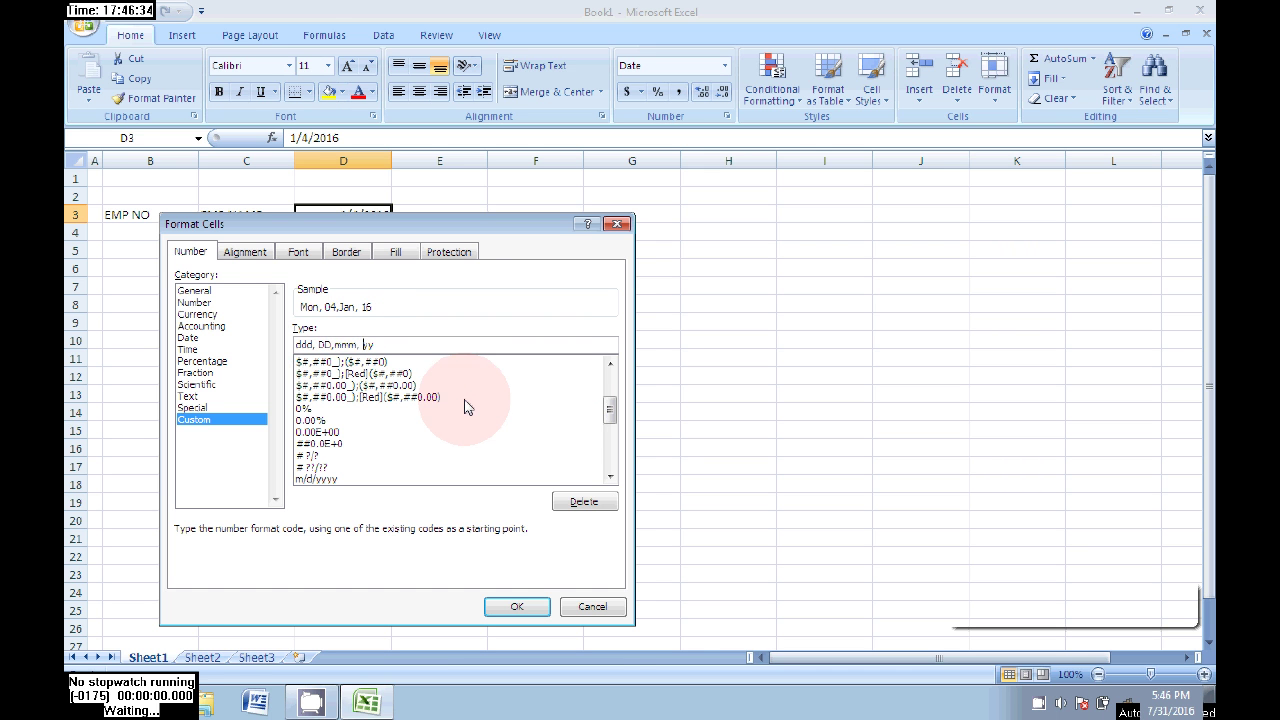
- Apply the custom date format to D3
left_click(517, 607)
key("alt")
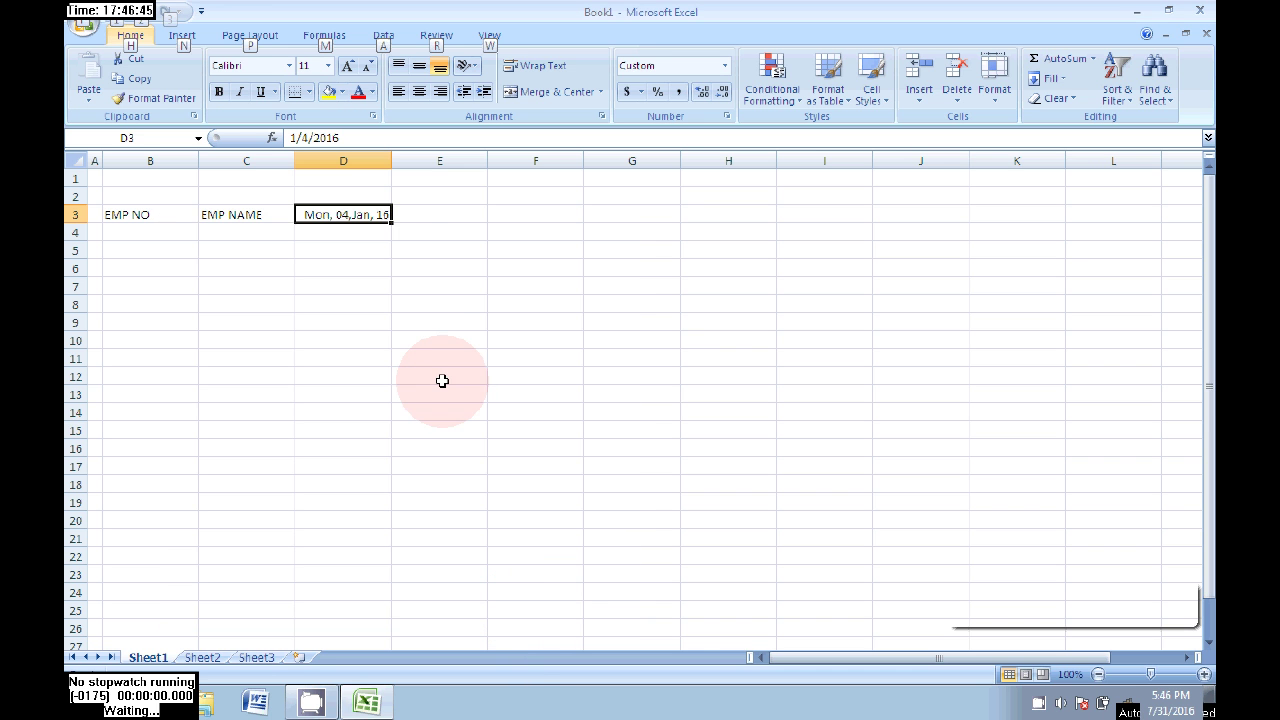
left_click(360, 268)
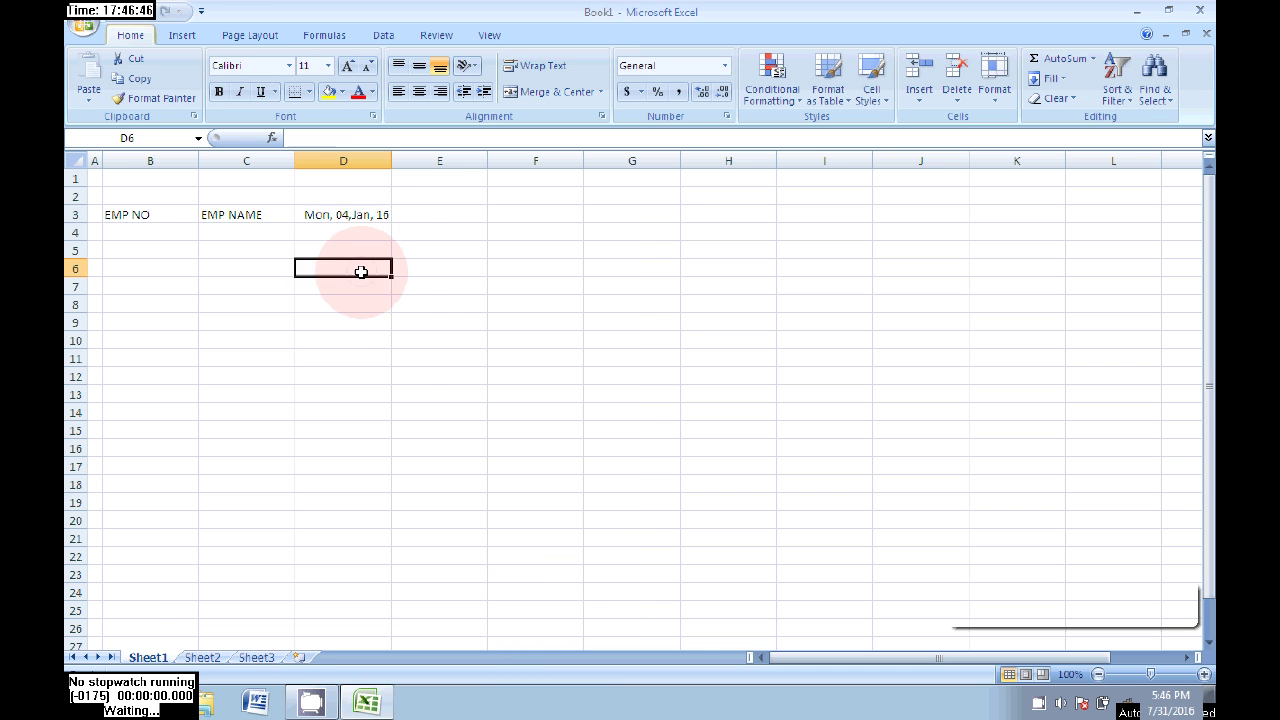
- Fill row 3 with daily dates from D3 through Sun, 31,Jan, 16 in column AE
left_click(368, 214)
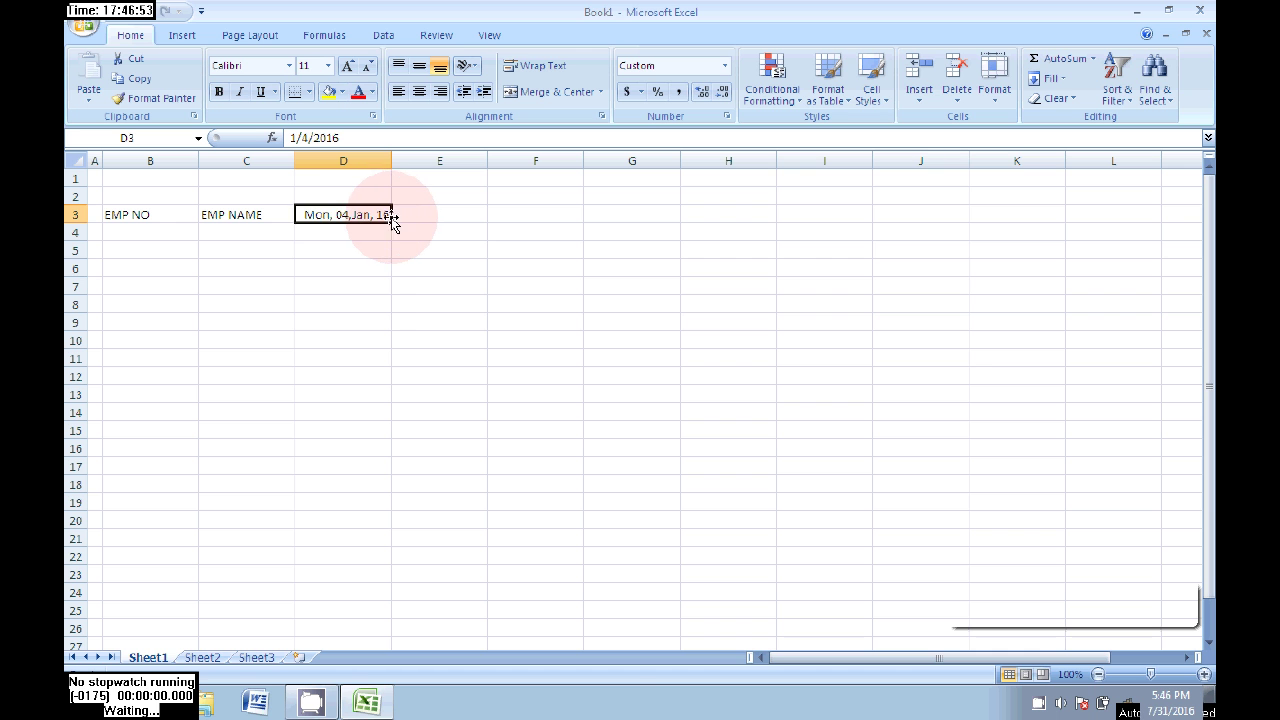
left_click_drag(392, 224, 839, 212)
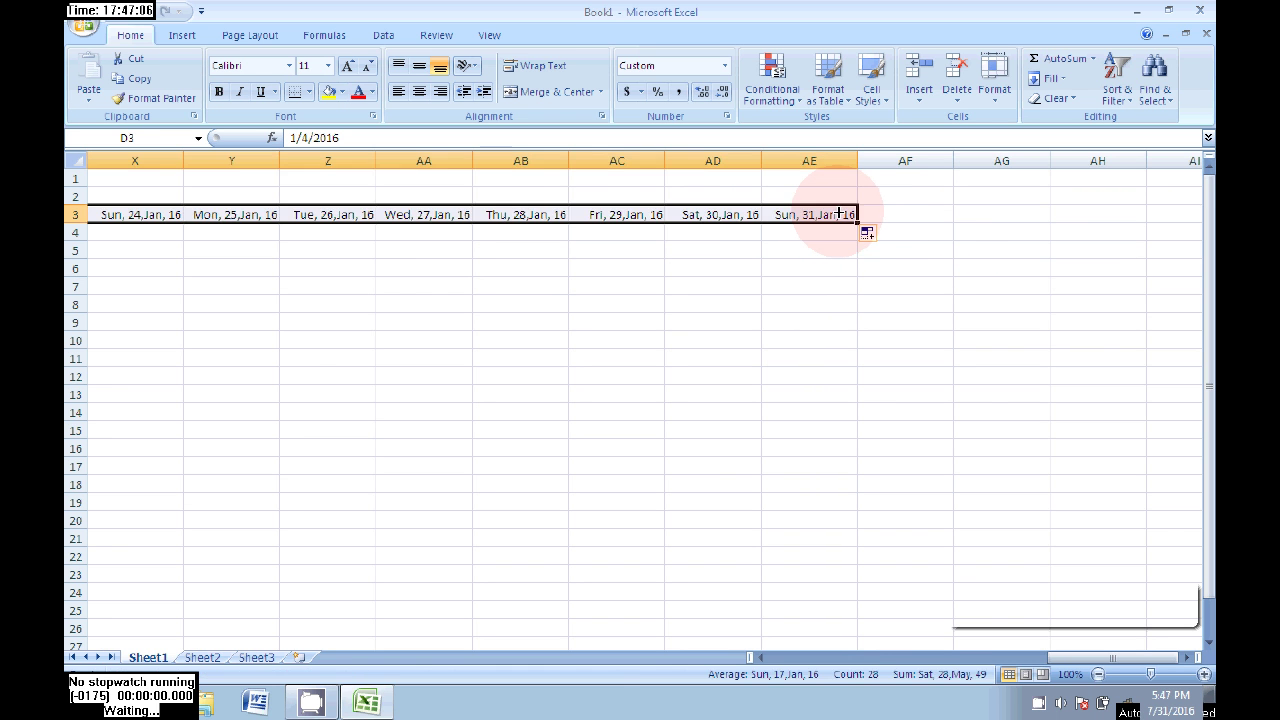
left_click(824, 283)
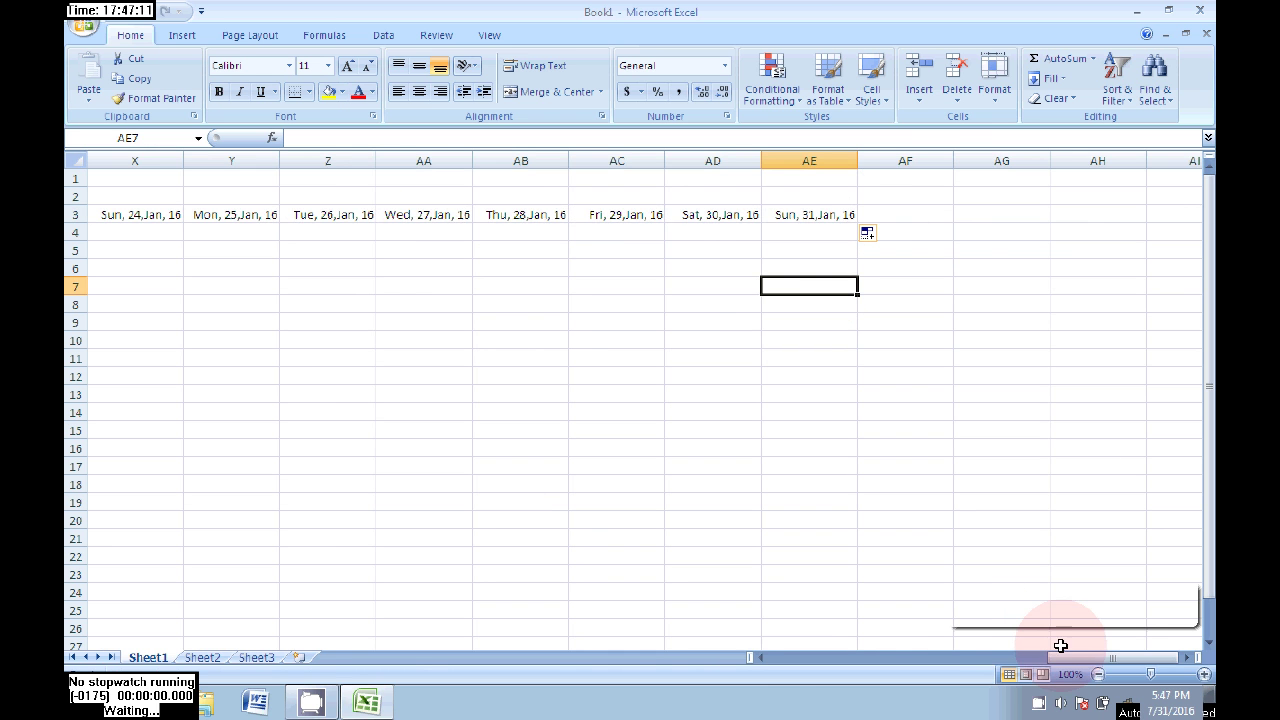
left_click_drag(1057, 657, 730, 670)
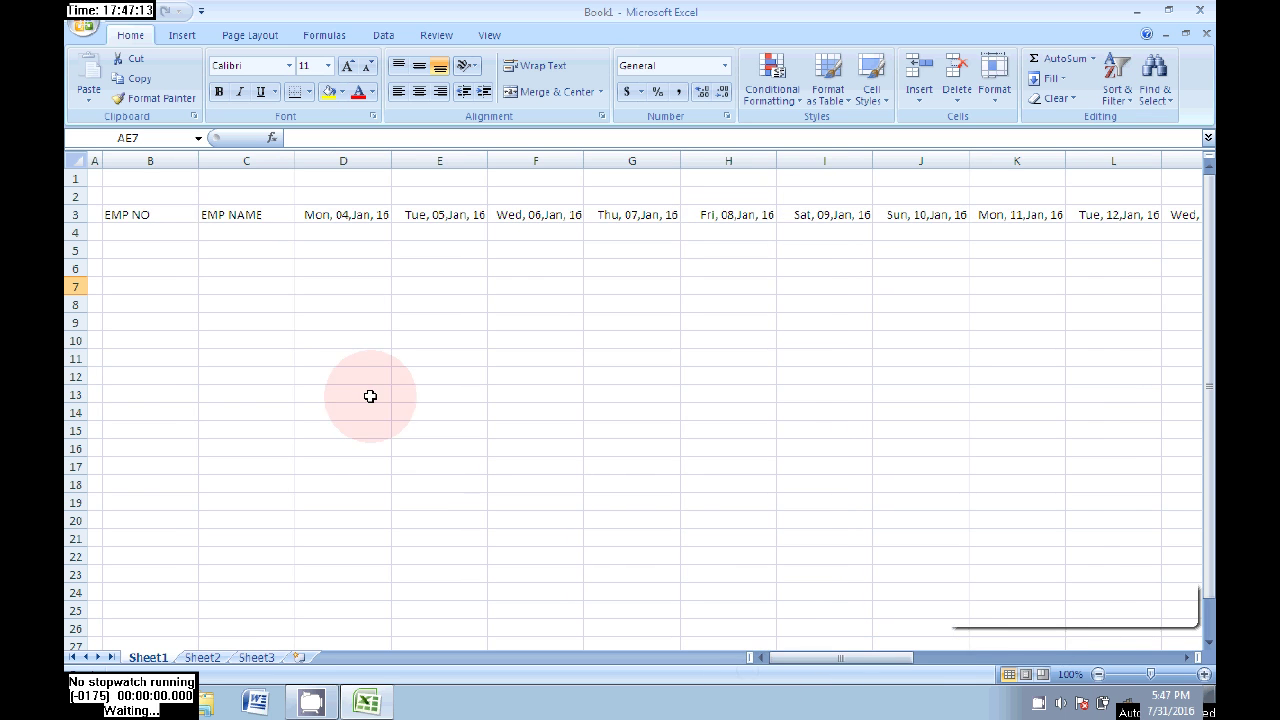
left_click(139, 233)
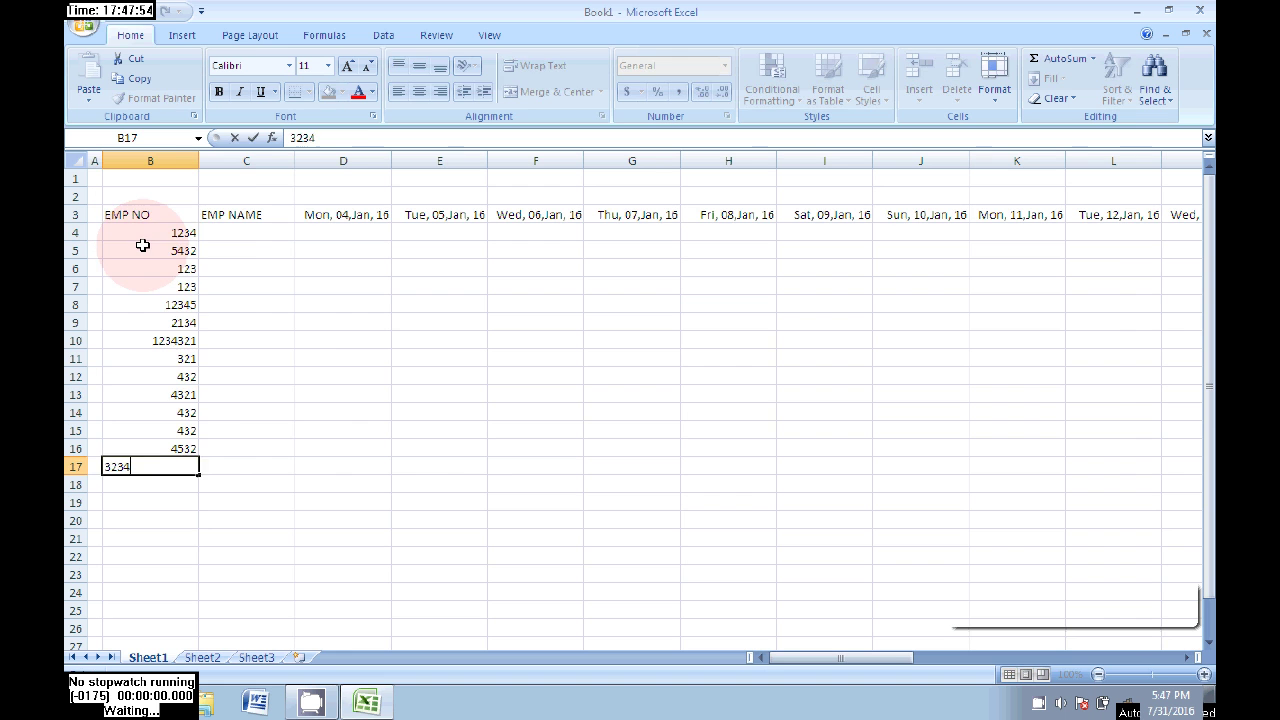
key("alt")
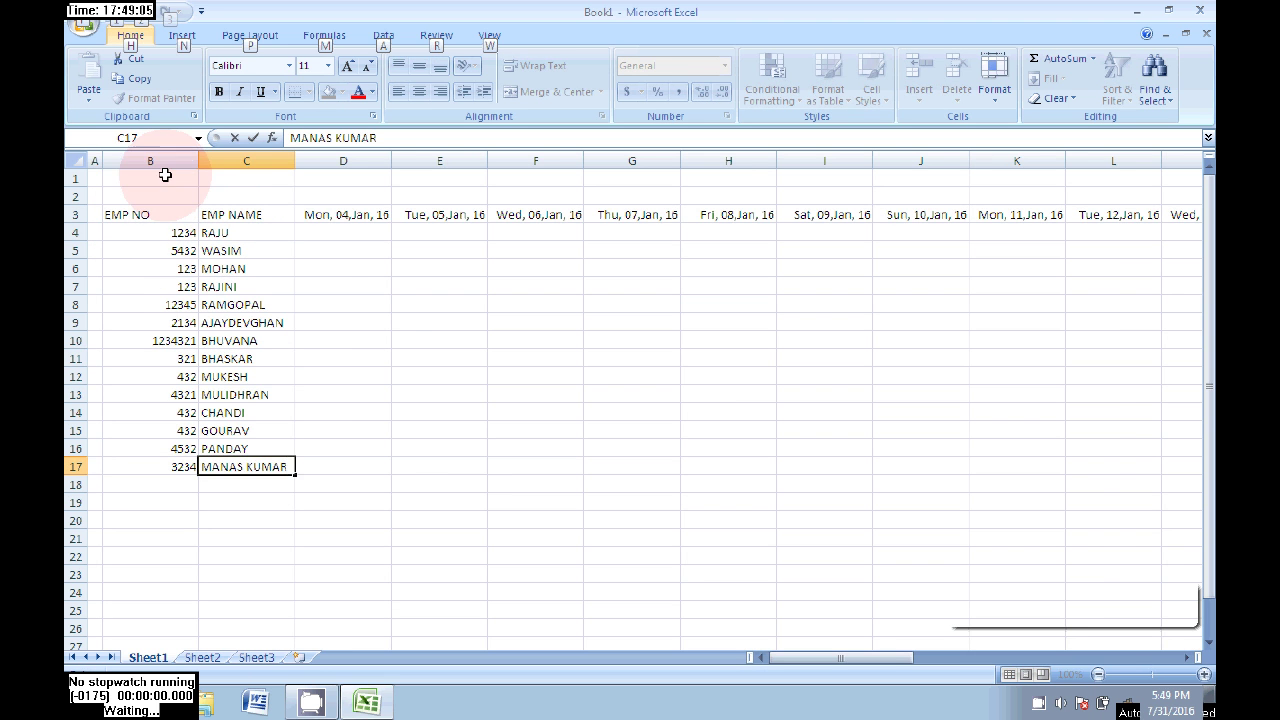
- Enter P in D4:D6 and fill it down to D17 for Mon, 04,Jan, 16
left_click(376, 342)
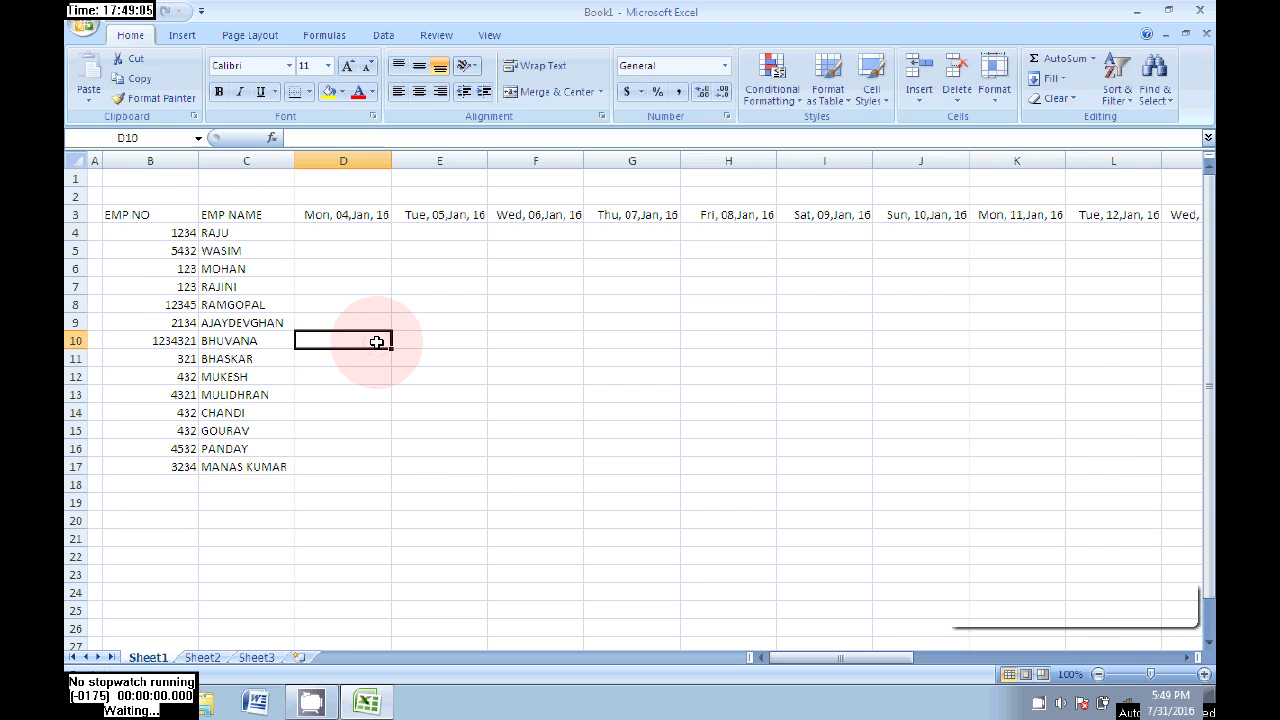
left_click(357, 485)
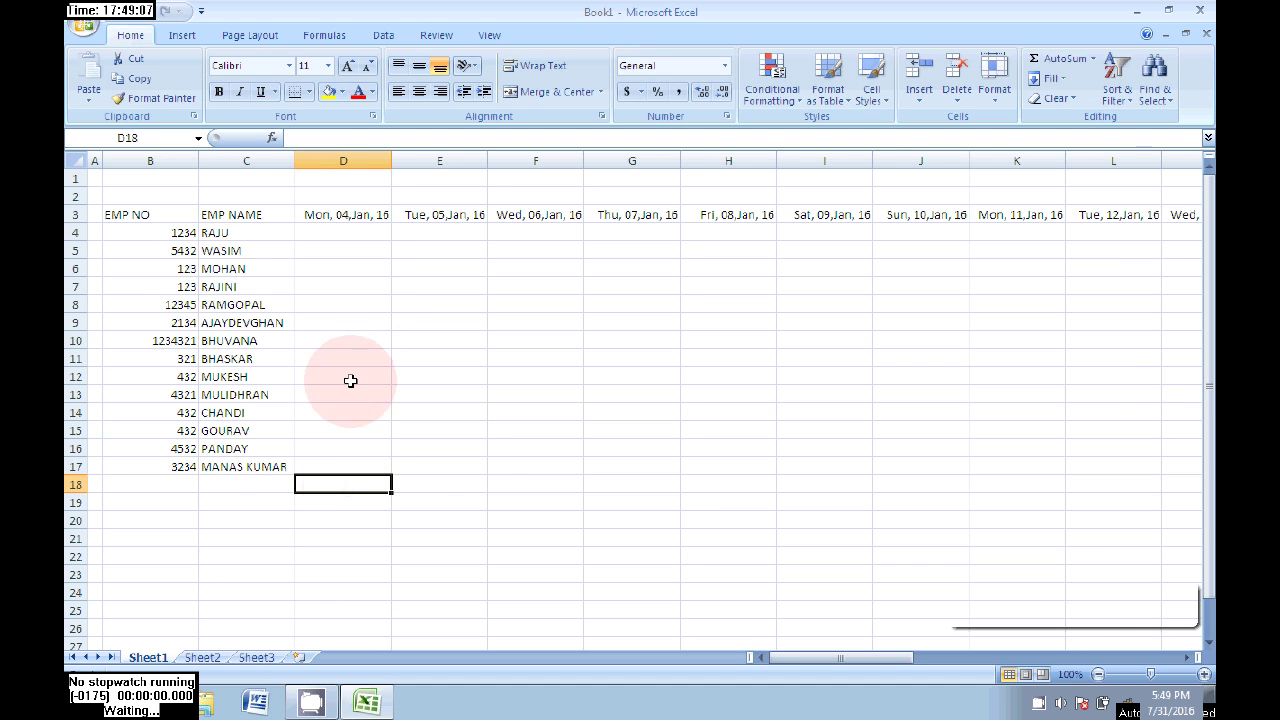
left_click(328, 235)
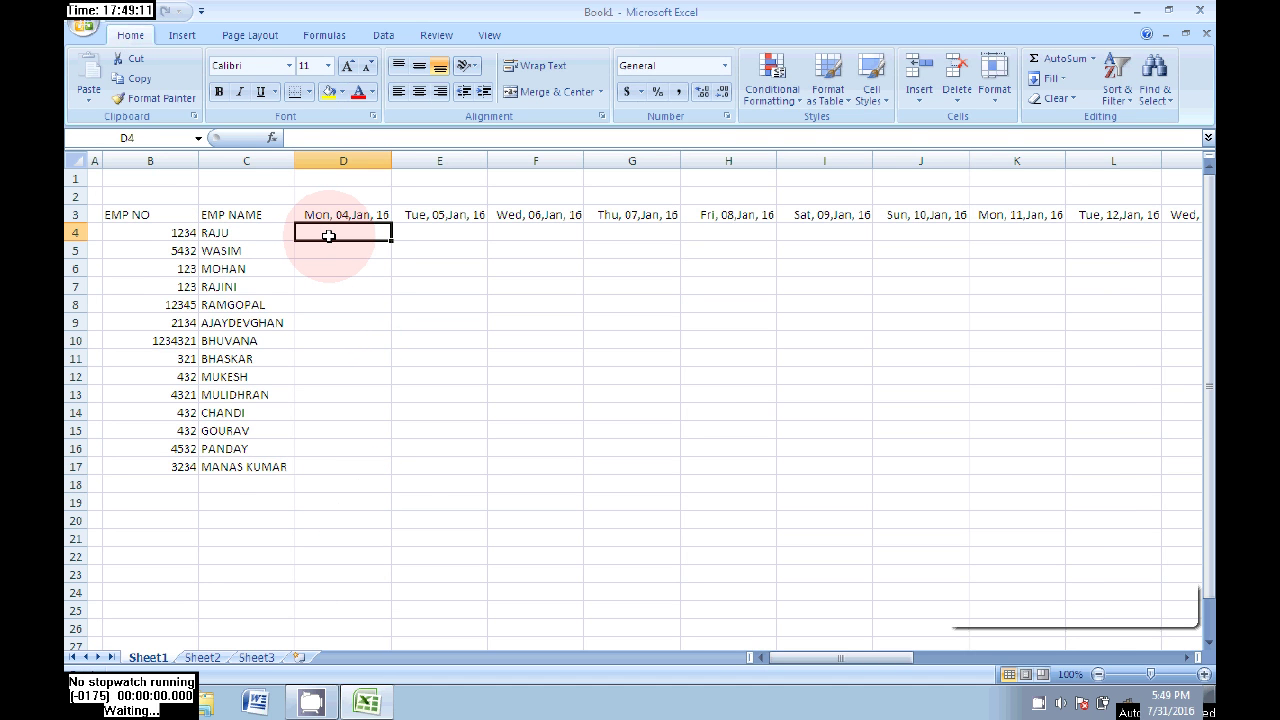
type("P")
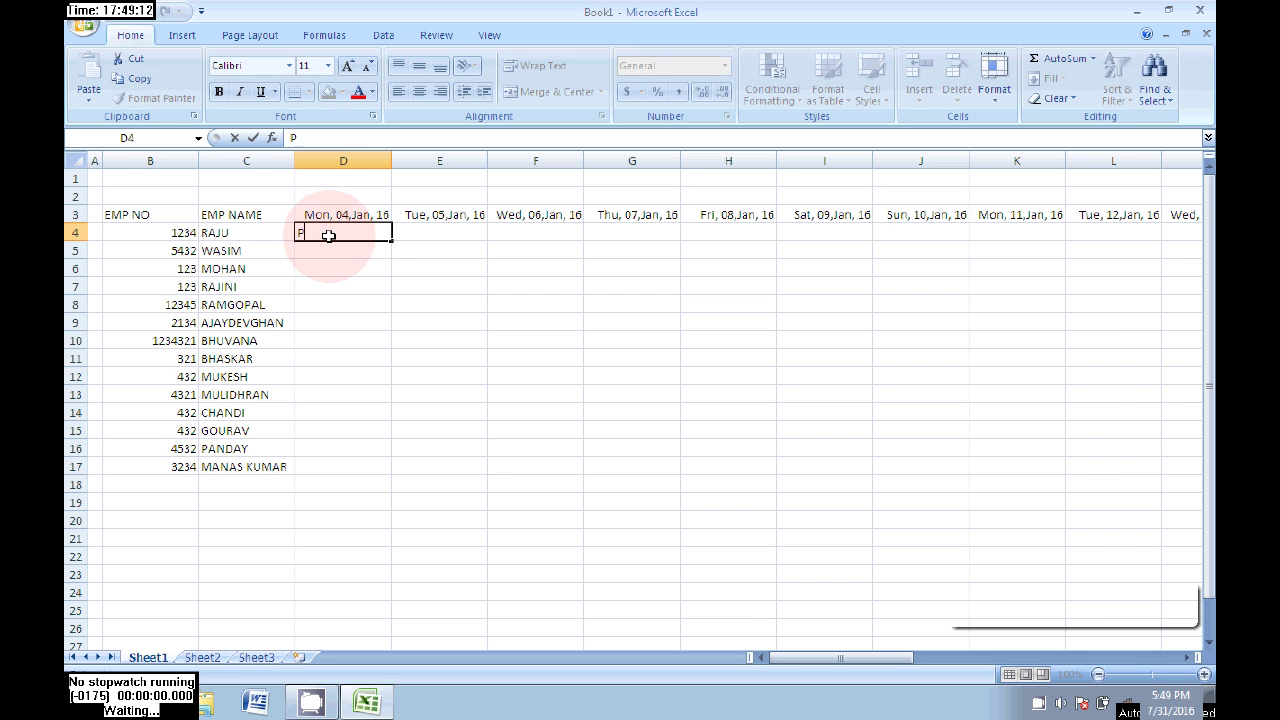
left_click(348, 299)
left_click(354, 248)
type("P")
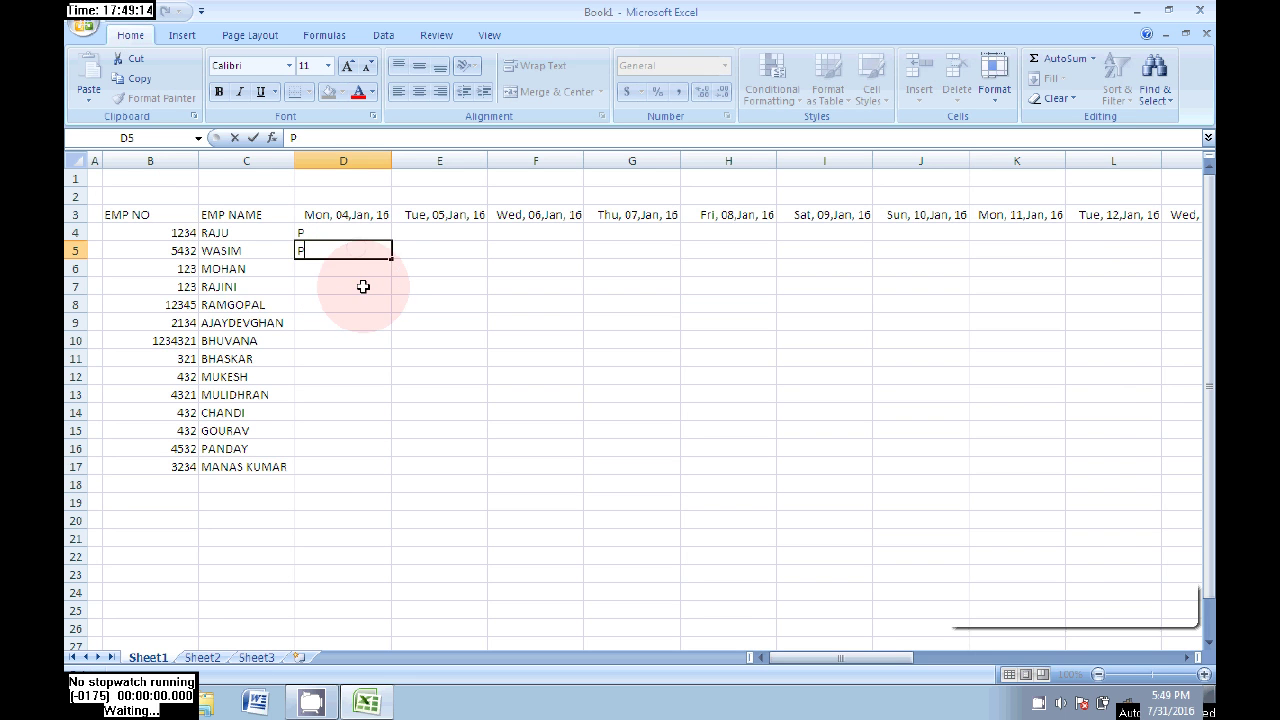
left_click(362, 284)
left_click(363, 272)
type("P")
key("Return")
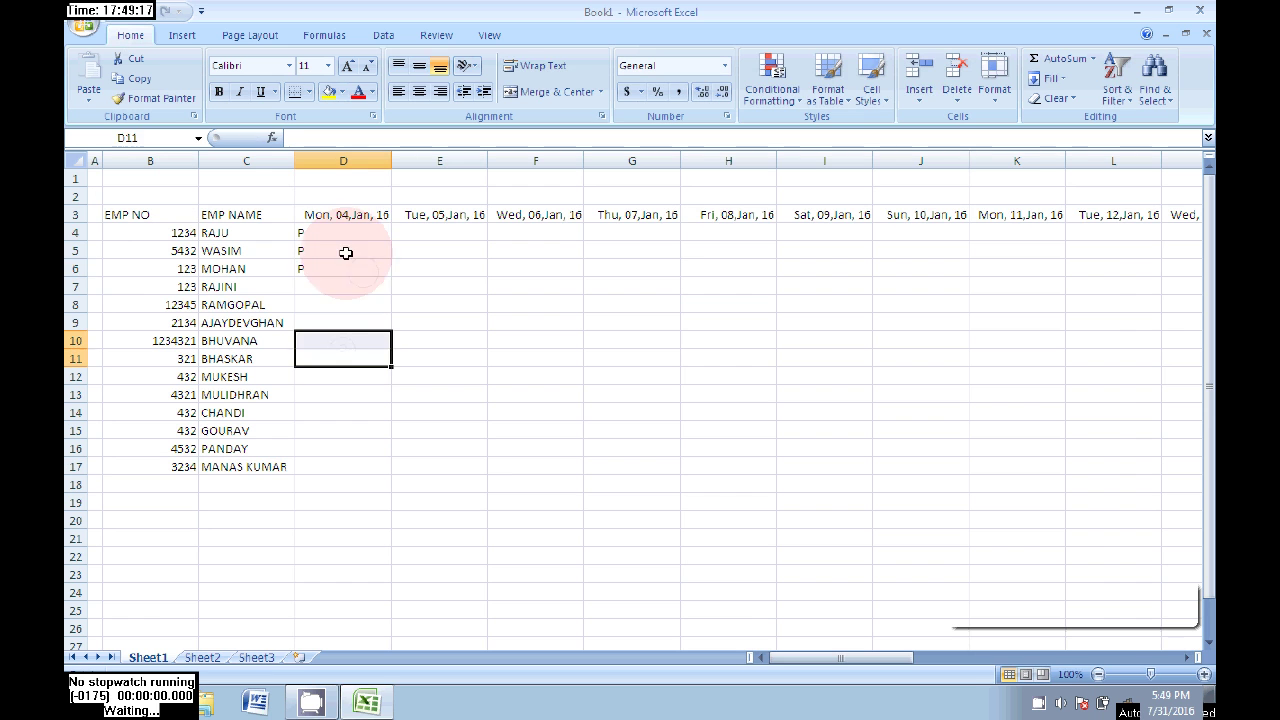
left_click_drag(346, 237, 372, 475)
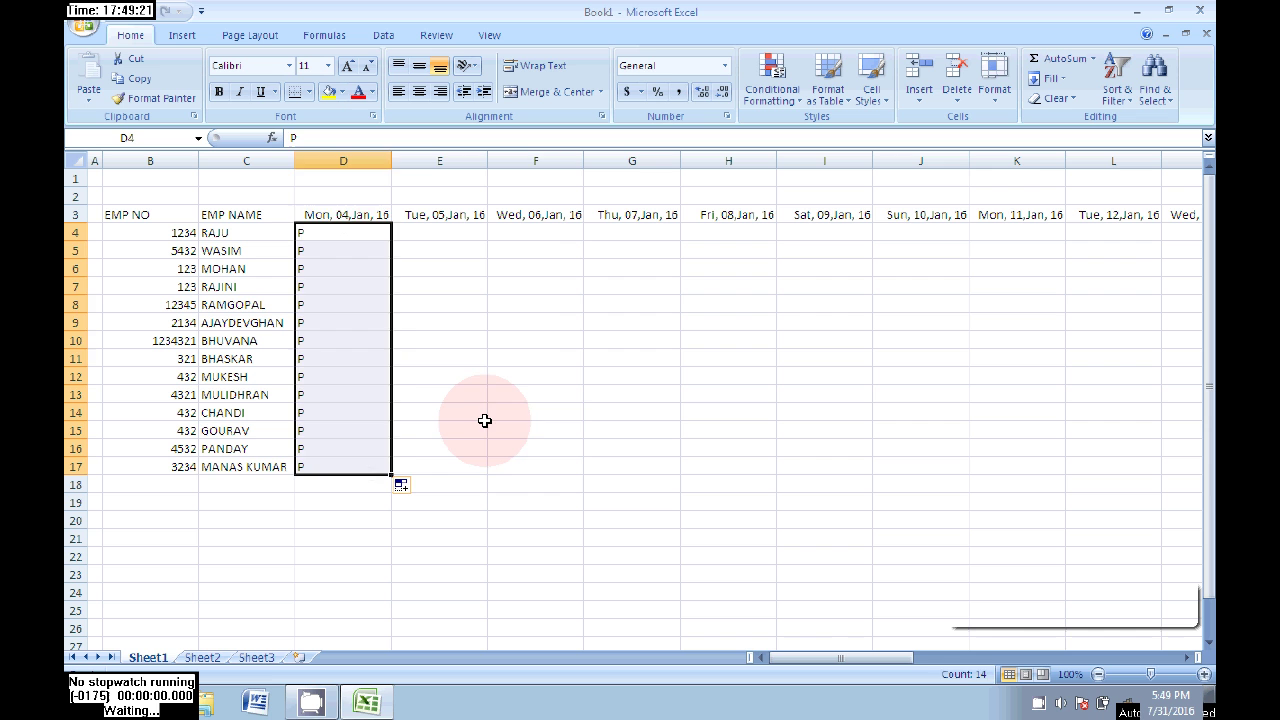
left_click(494, 418)
- Copy the P marks in D4:D17 across every date through column AE
left_click_drag(343, 232, 603, 466)
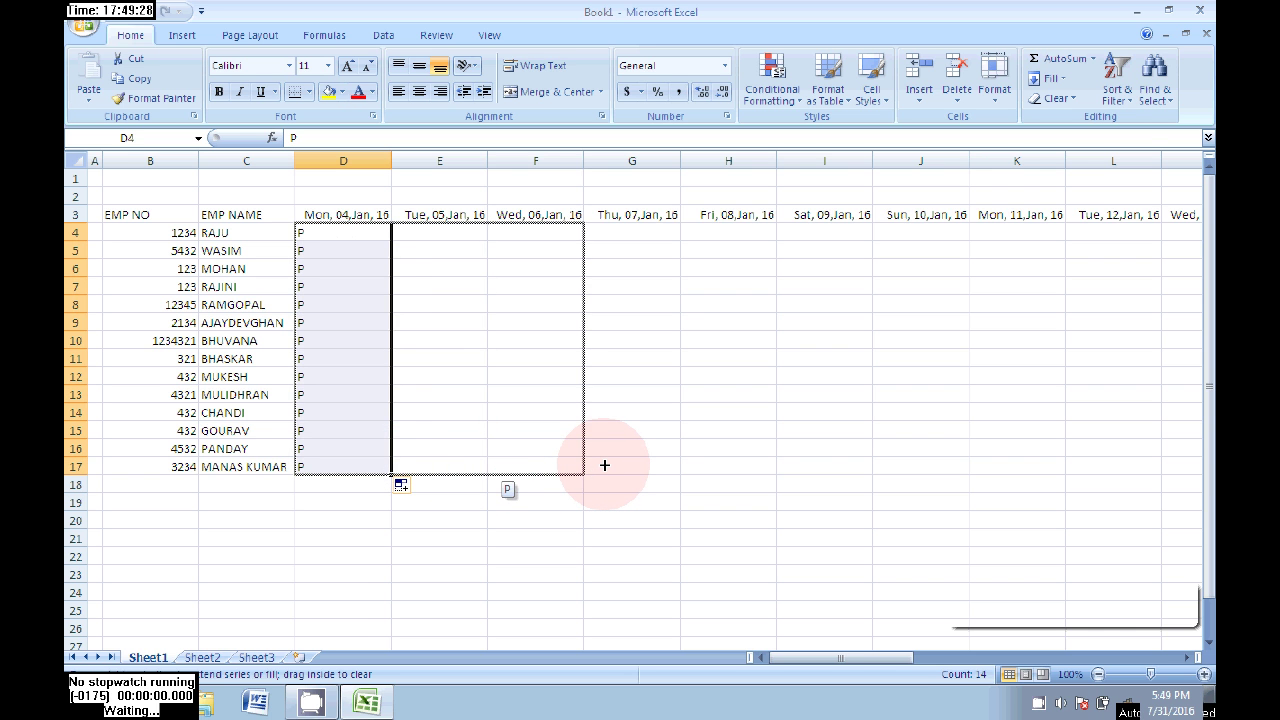
left_click_drag(604, 465, 1171, 414)
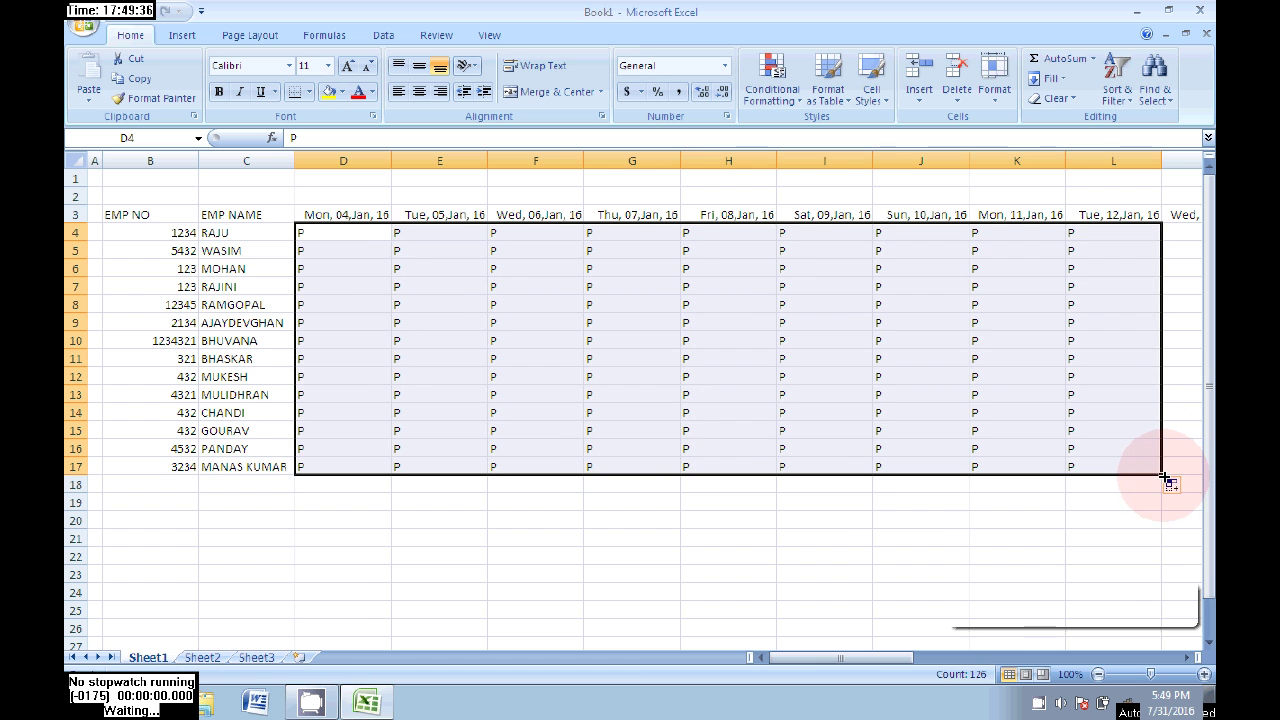
left_click_drag(1165, 478, 1045, 452)
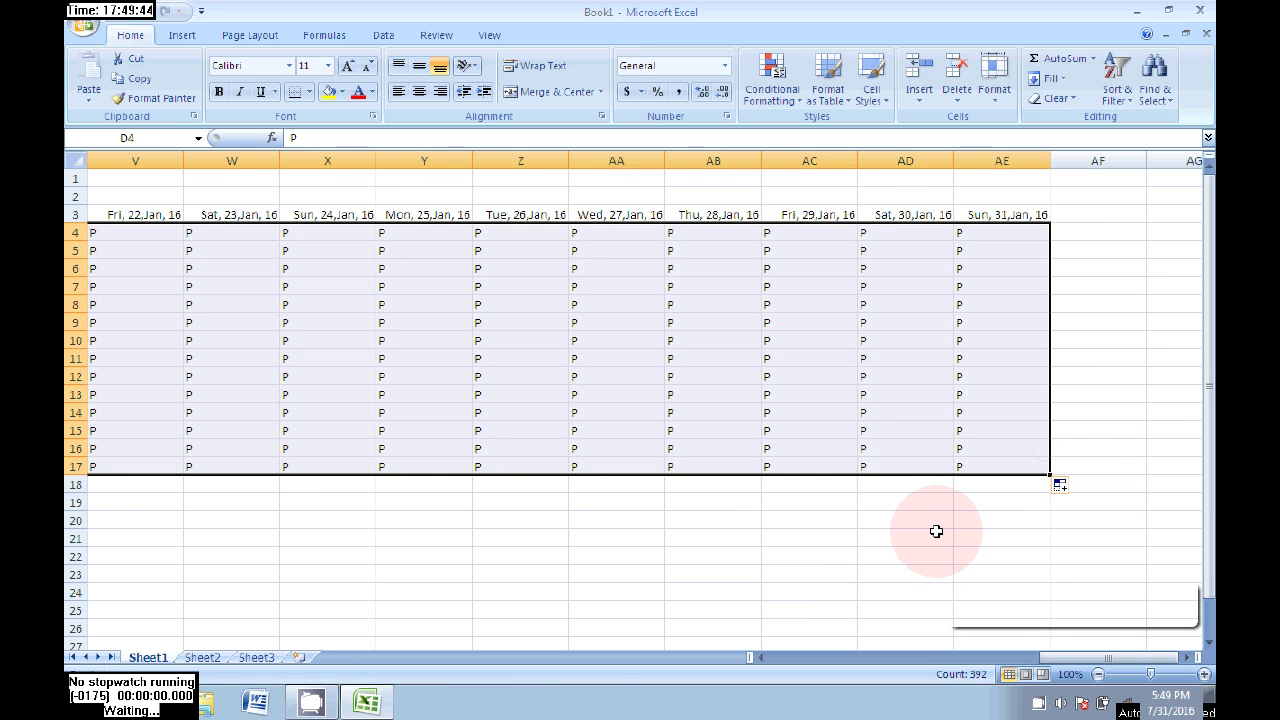
- Clear the P marks under Sun, 31,Jan, 16 and Sun, 24,Jan, 16
left_click(934, 531)
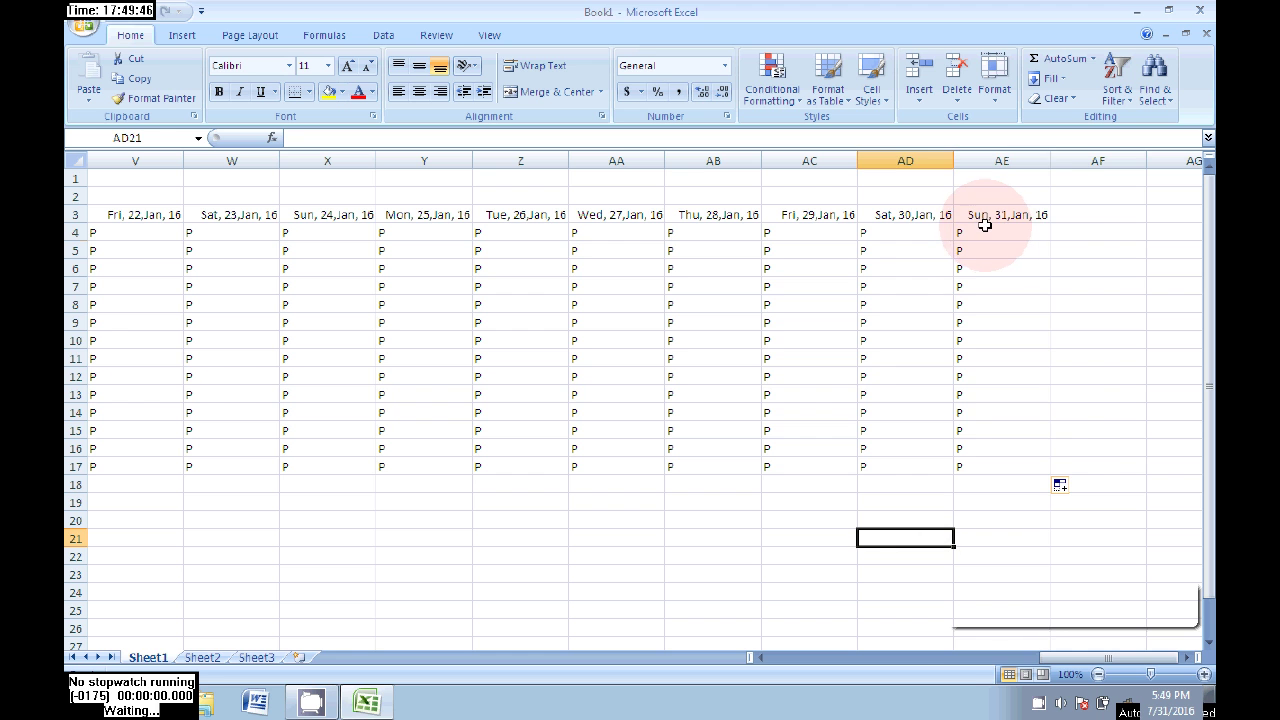
left_click_drag(985, 226, 1045, 458)
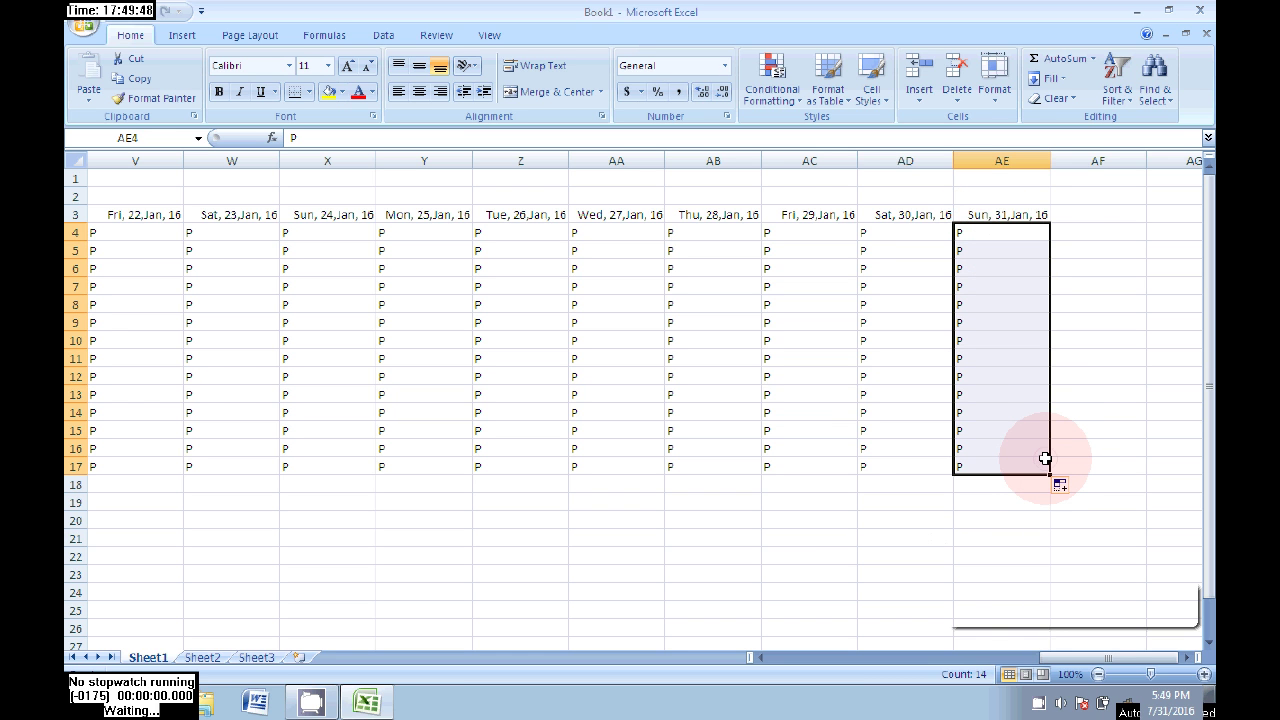
key("Delete")
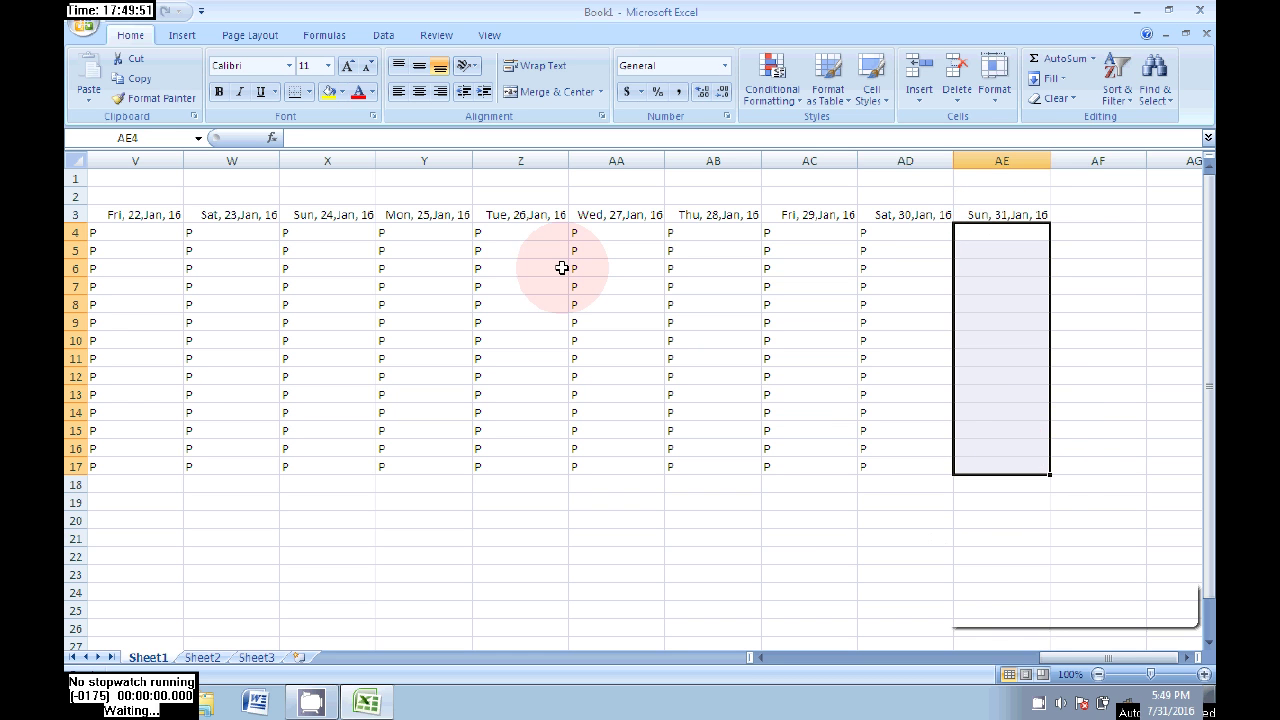
left_click_drag(318, 232, 321, 458)
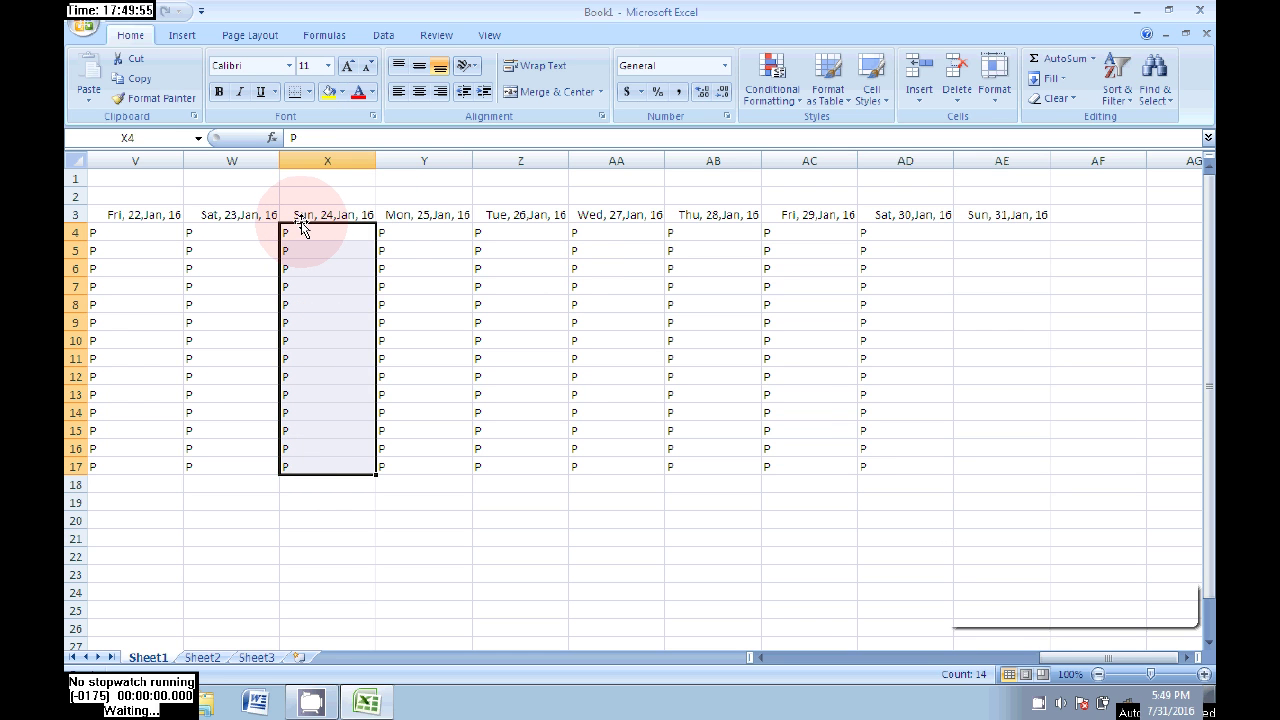
key("Delete")
- Work back through the 17 and 10 January Sunday columns to the EMP NAME column
key("Left")
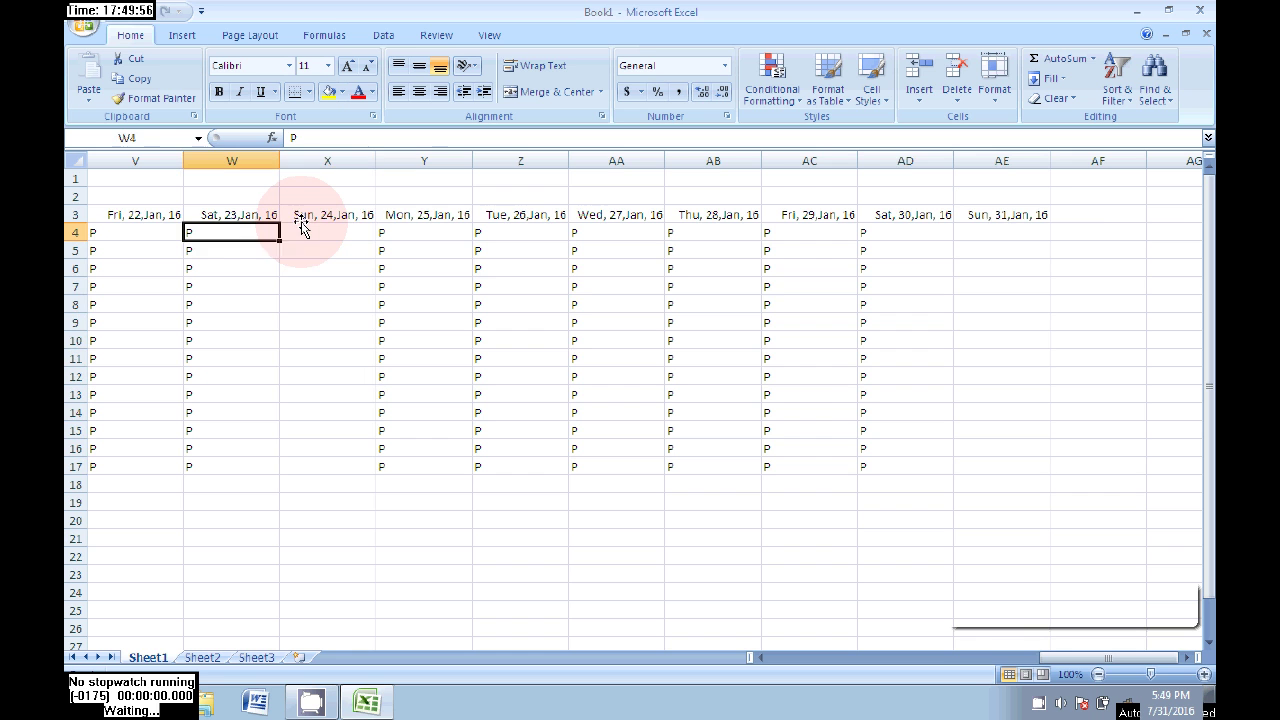
key("Left")
key("Left")
key("Left")
key("Left")
key("Left")
key("Left")
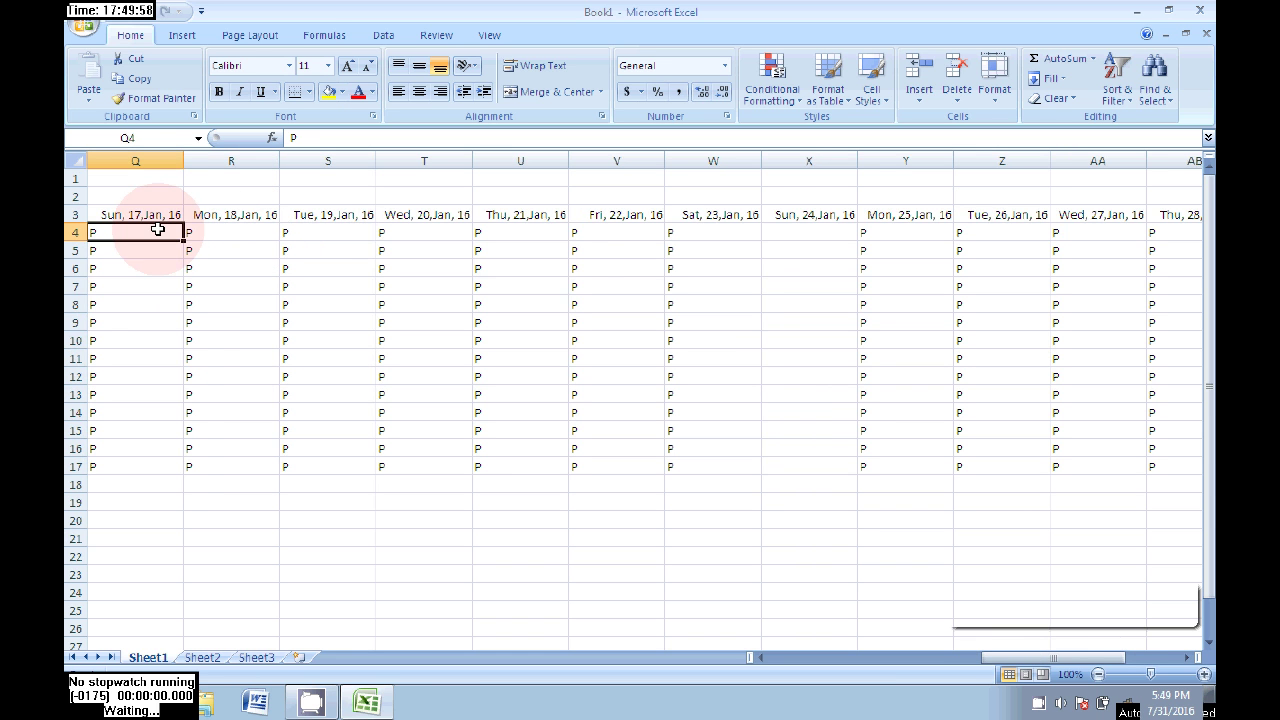
left_click_drag(157, 229, 162, 471)
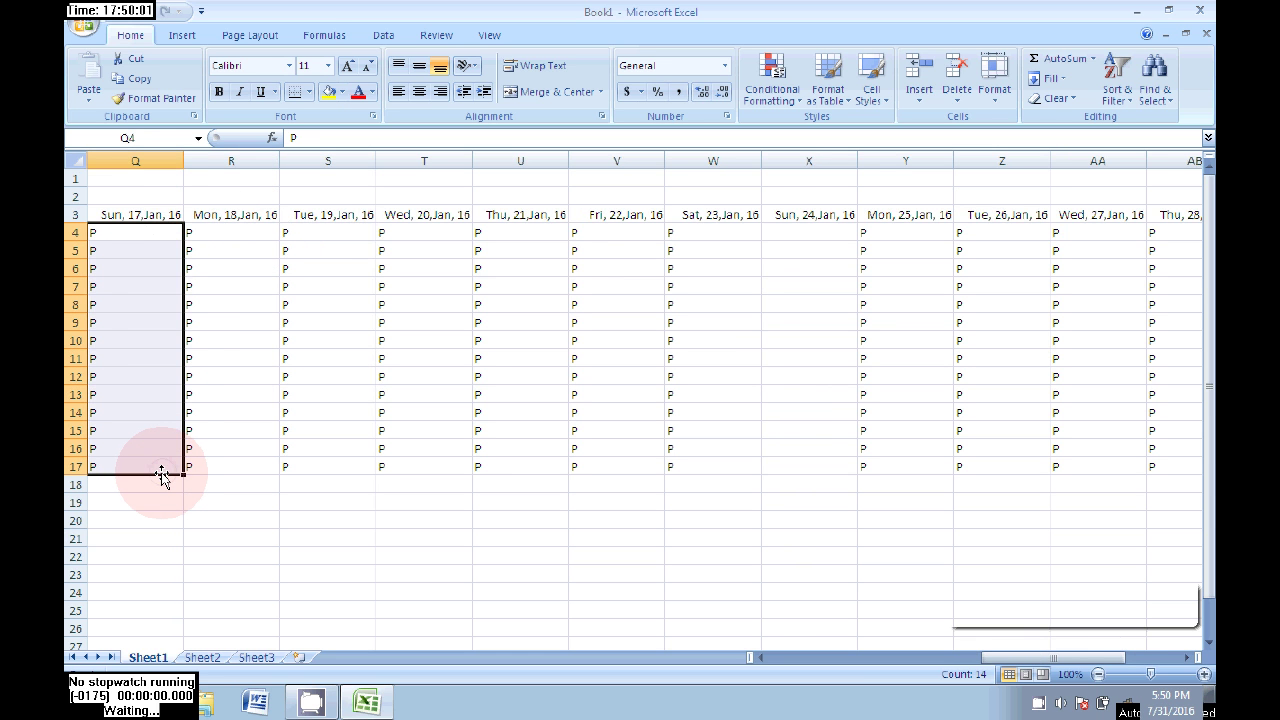
key("Left")
key("Left")
key("Left")
key("Left")
key("Left")
key("Left")
key("Left")
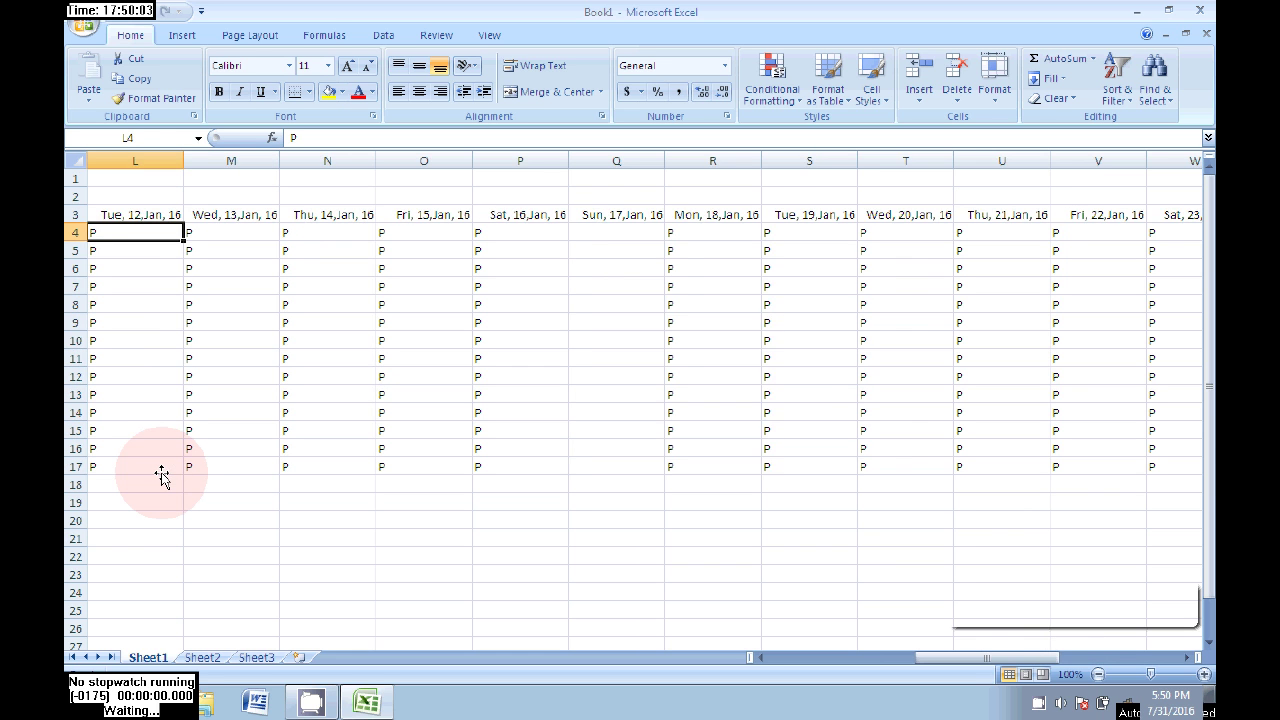
left_click_drag(128, 237, 131, 459)
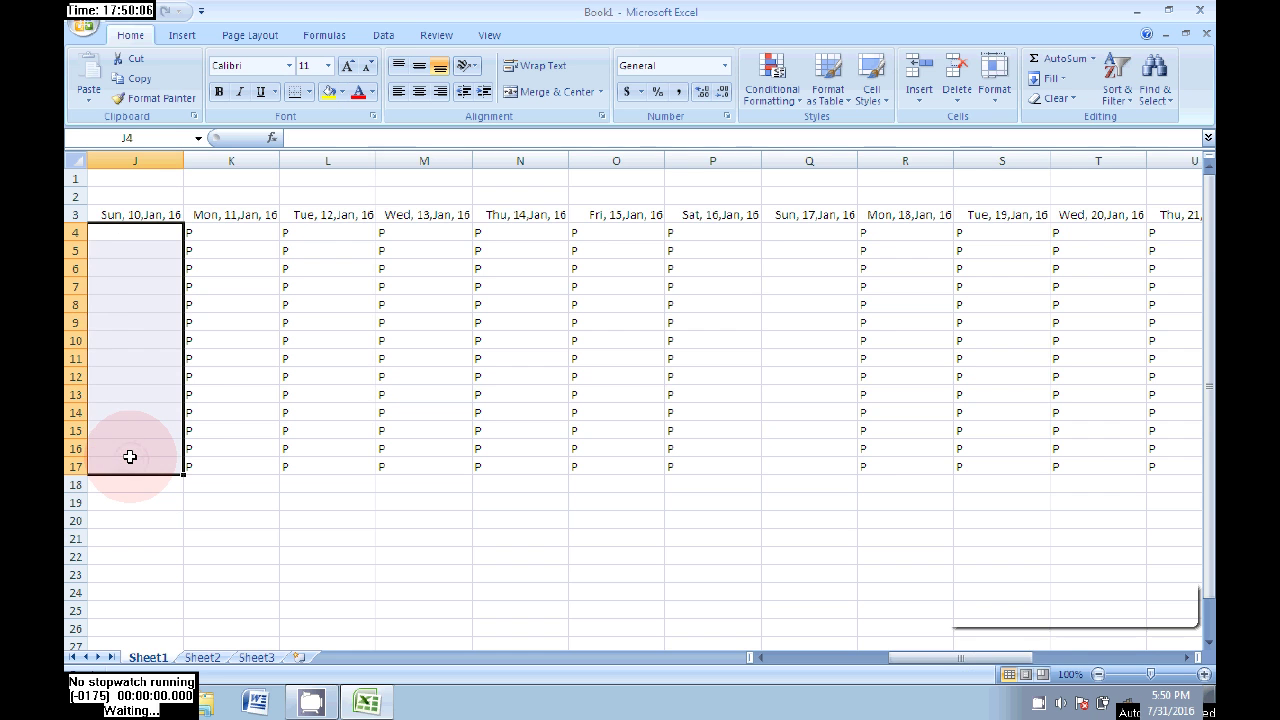
key("Left")
key("Left")
key("Left")
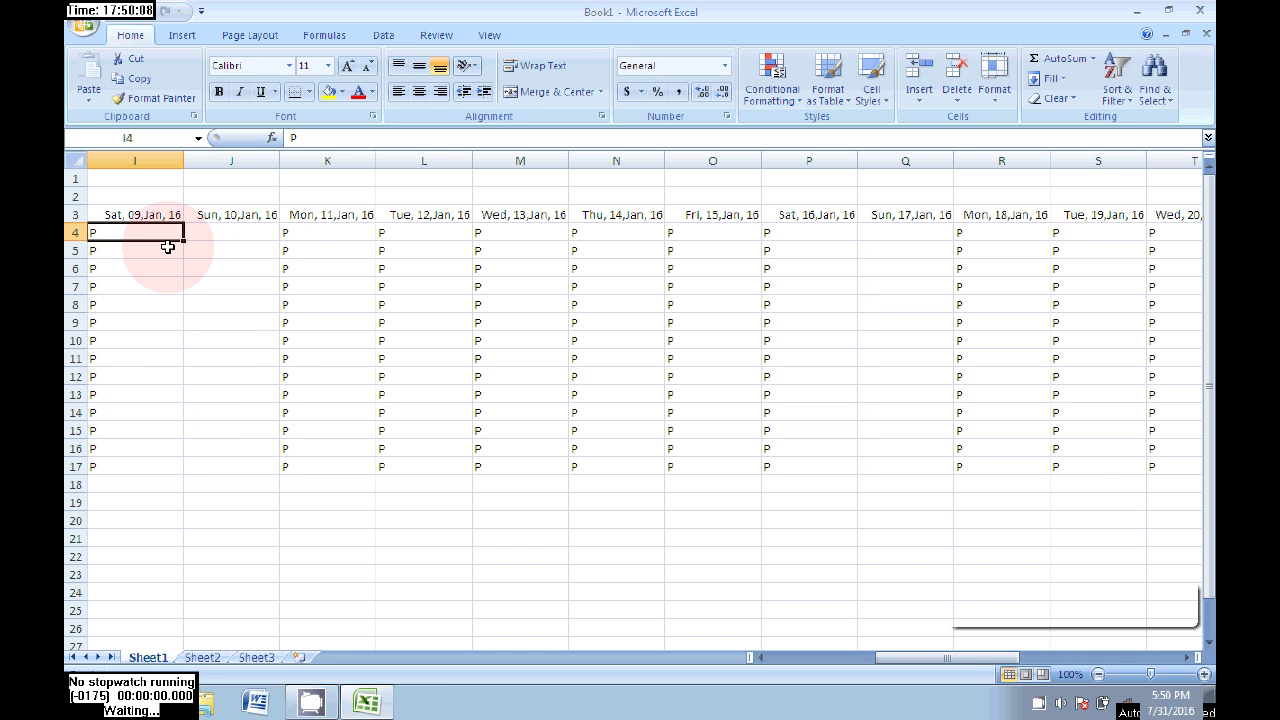
key("Left")
key("Left")
key("Left")
key("Left")
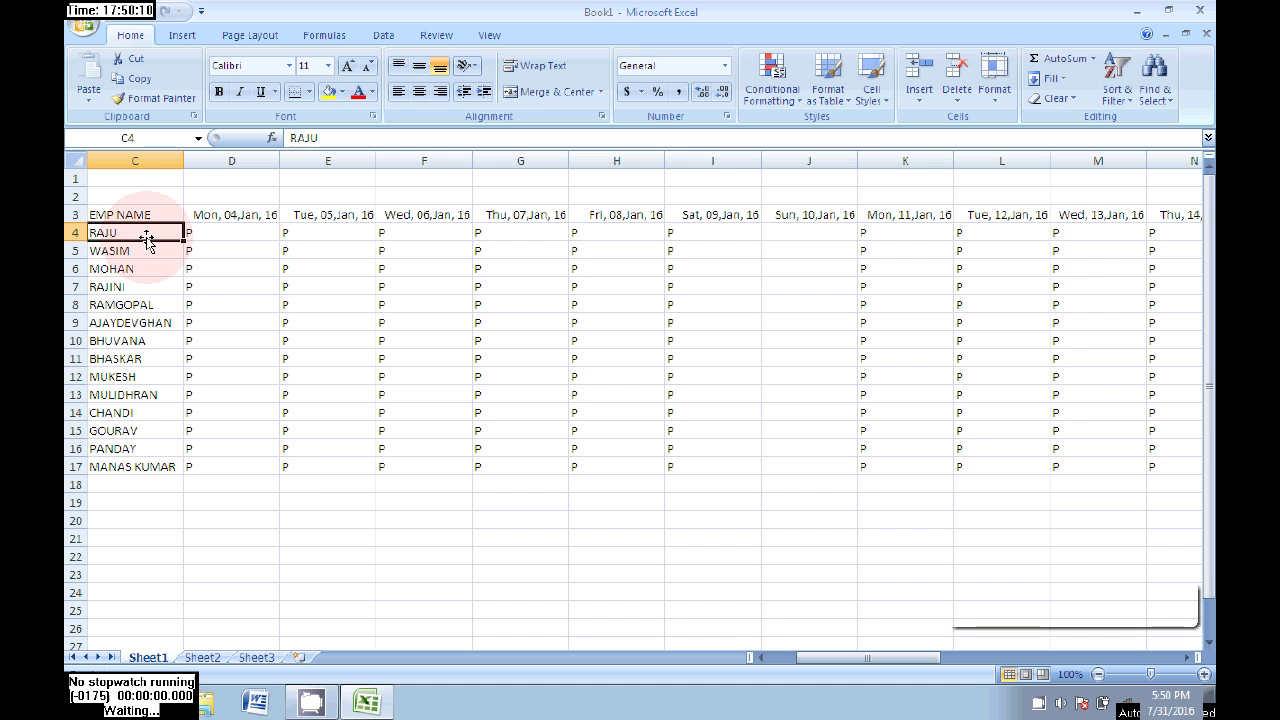
left_click(288, 536)
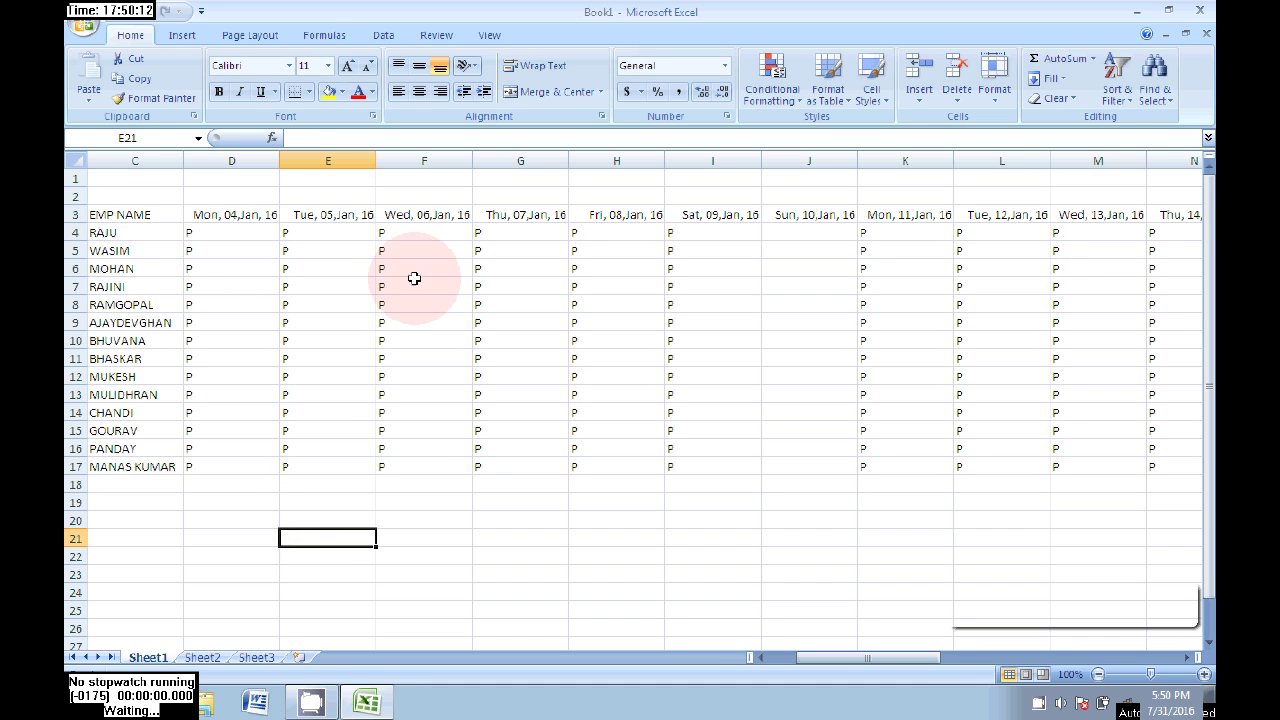
- Highlight attendance cells containing P with Green Fill with Dark Green Text
left_click_drag(208, 236, 1004, 462)
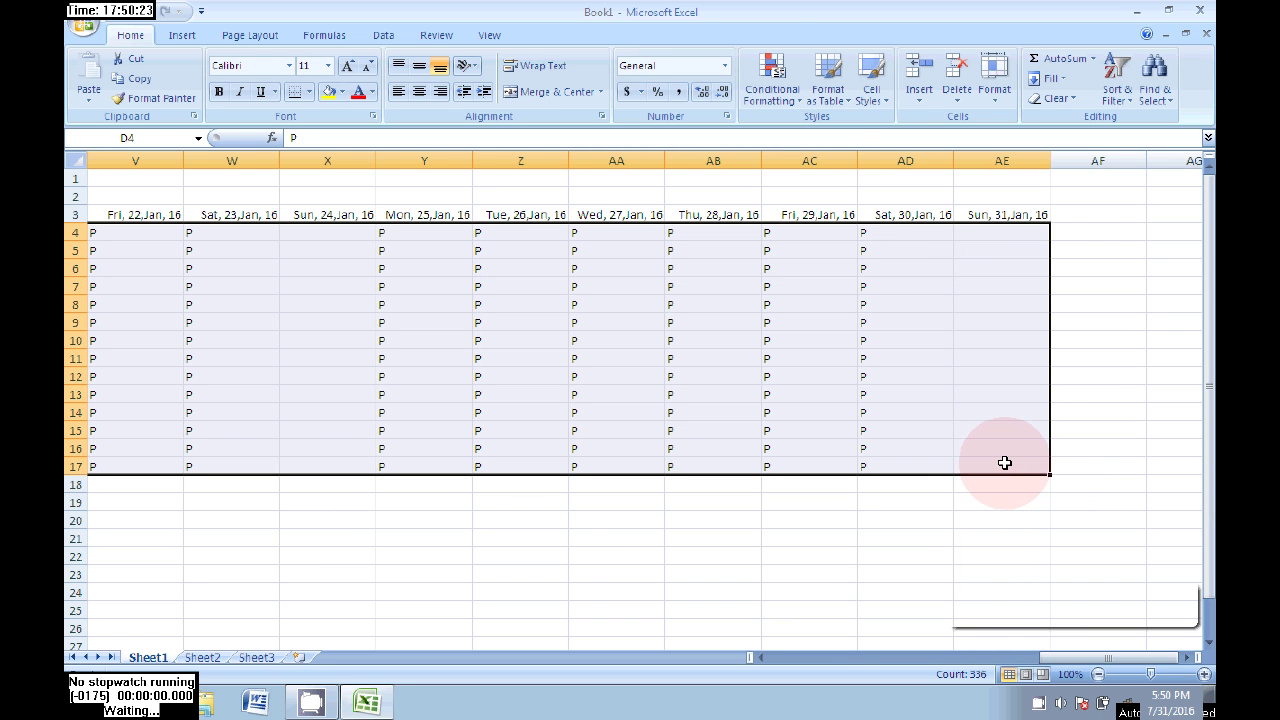
left_click(777, 80)
mouse_move(837, 137)
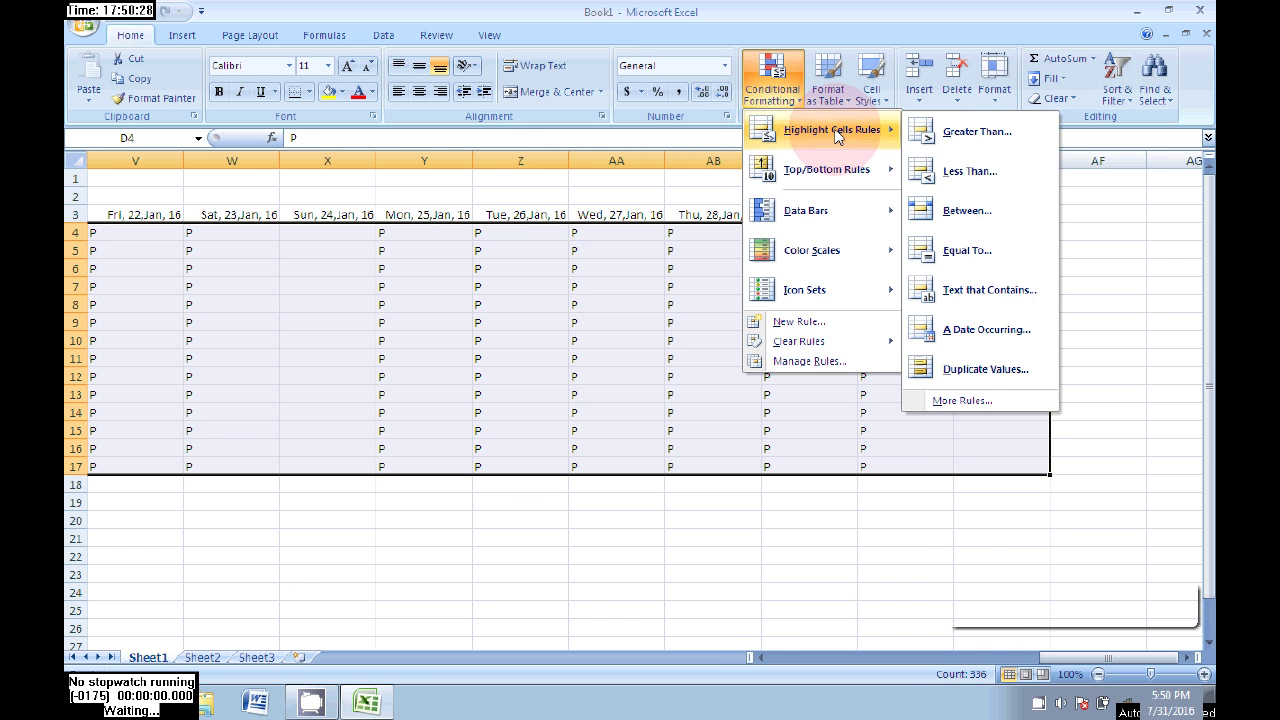
left_click(986, 292)
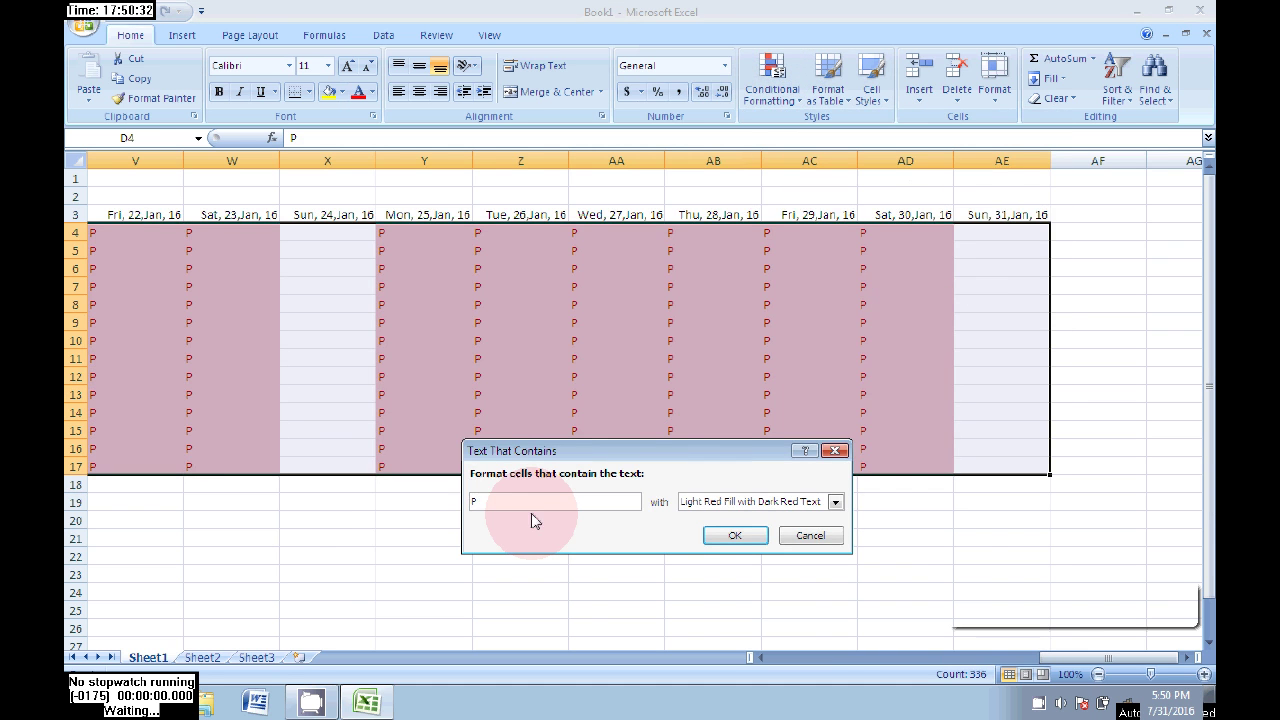
left_click(494, 501)
type("'")
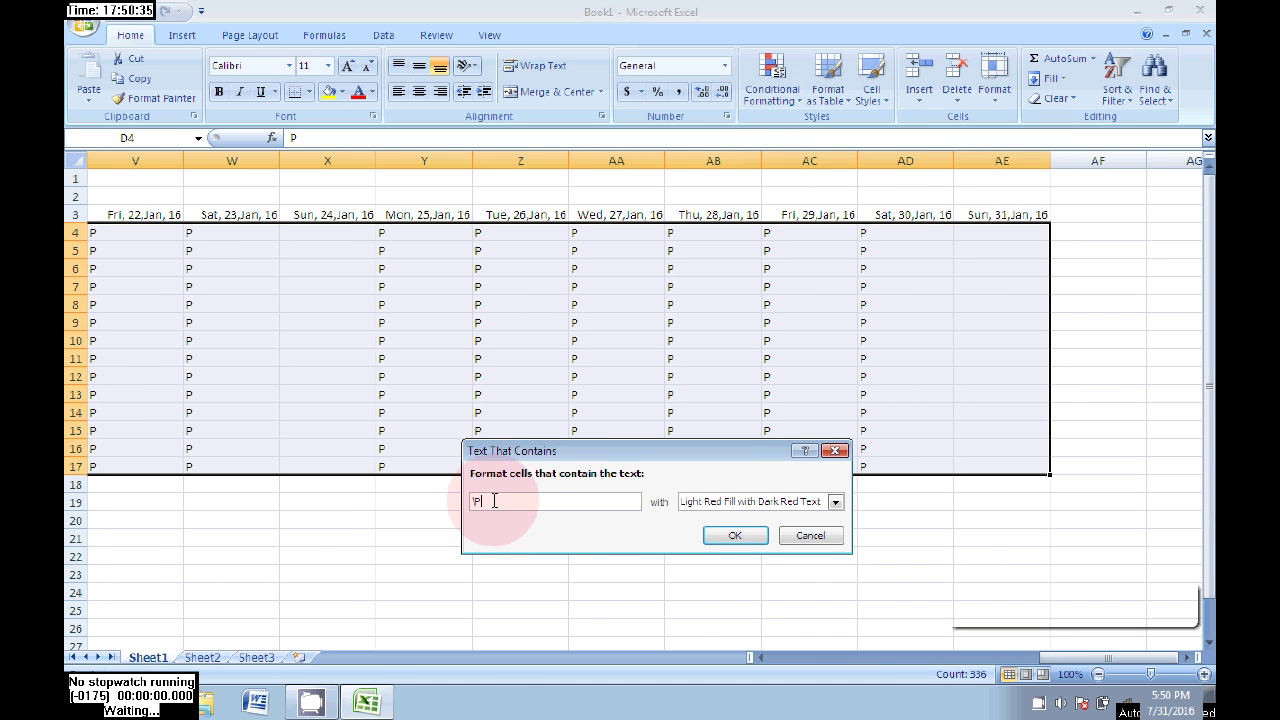
type("P")
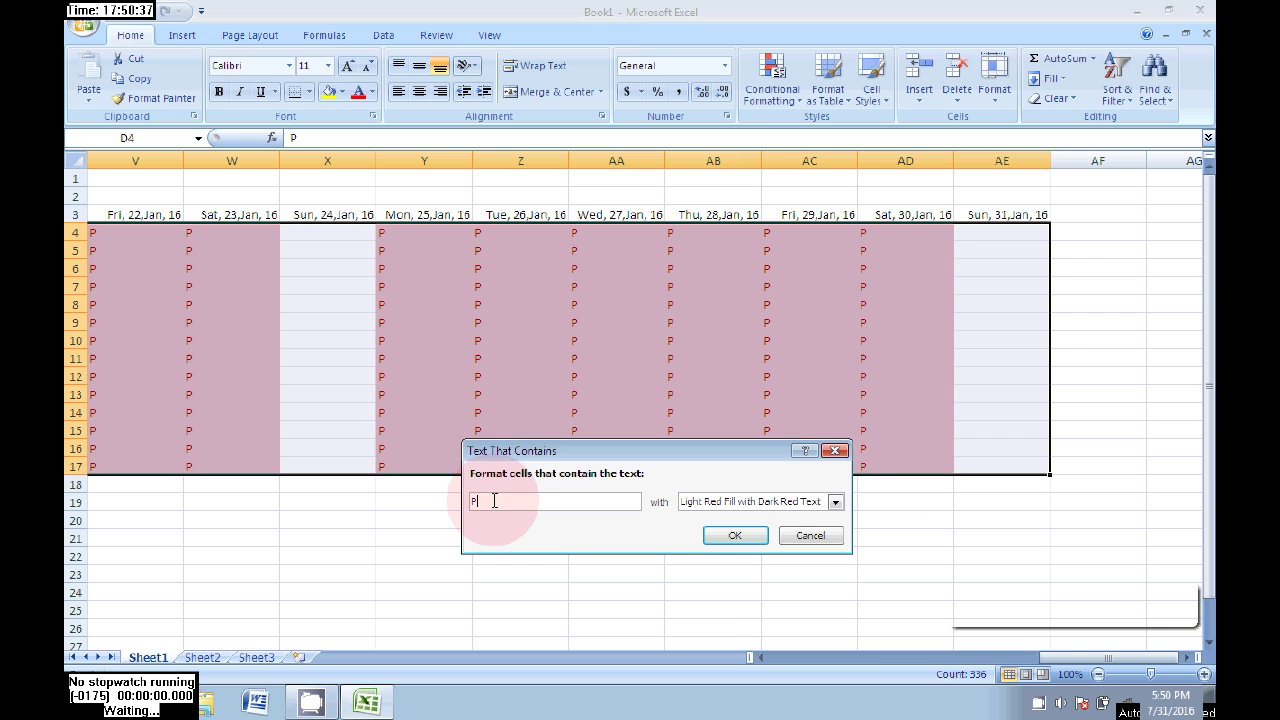
left_click(835, 501)
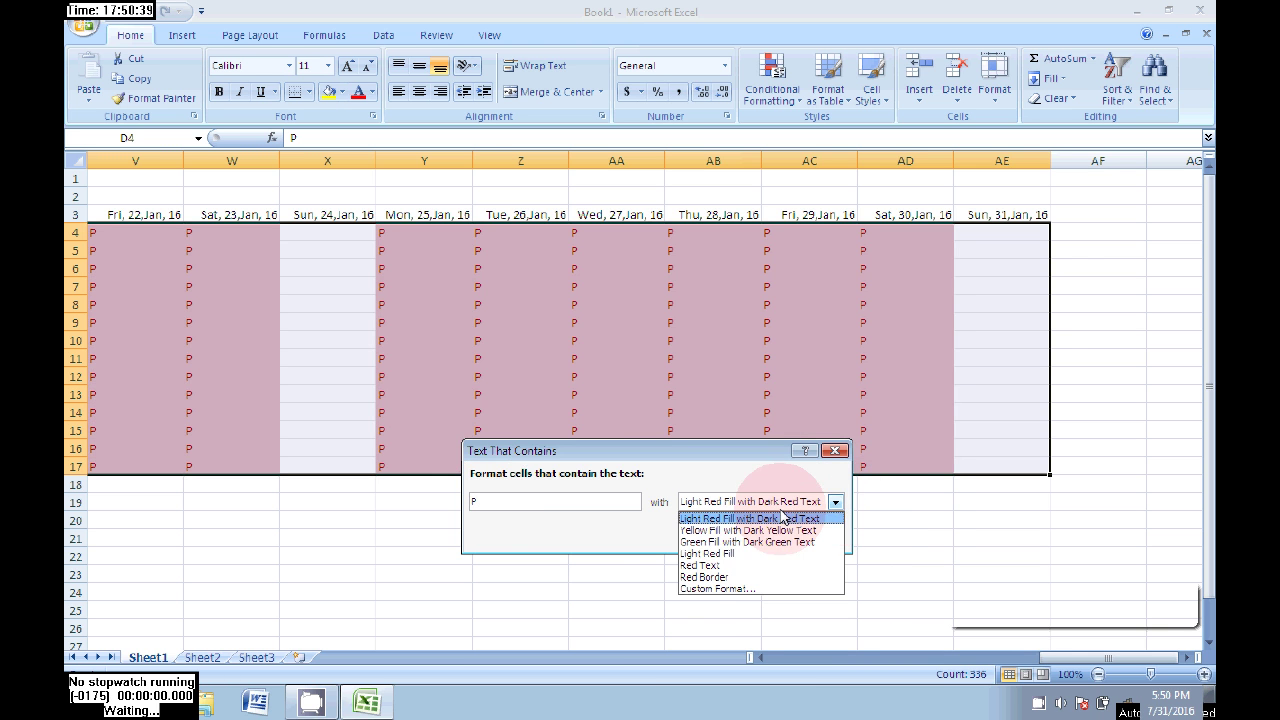
left_click(688, 542)
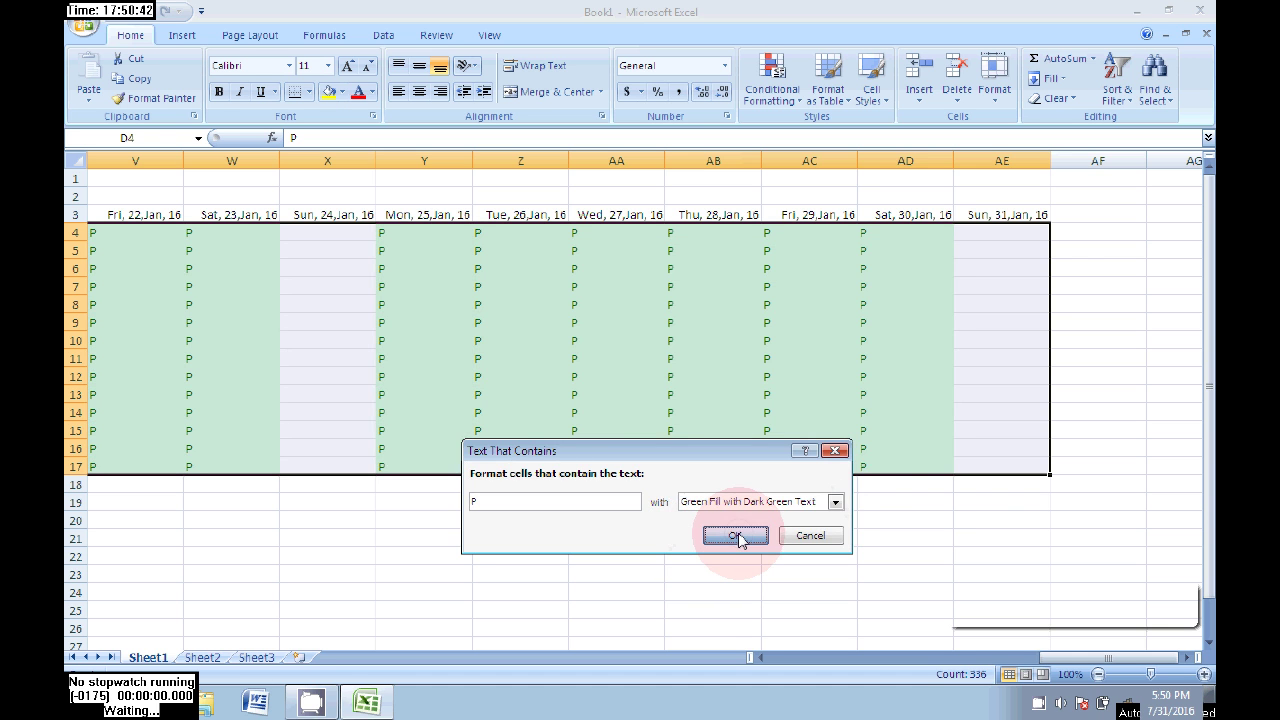
left_click(737, 538)
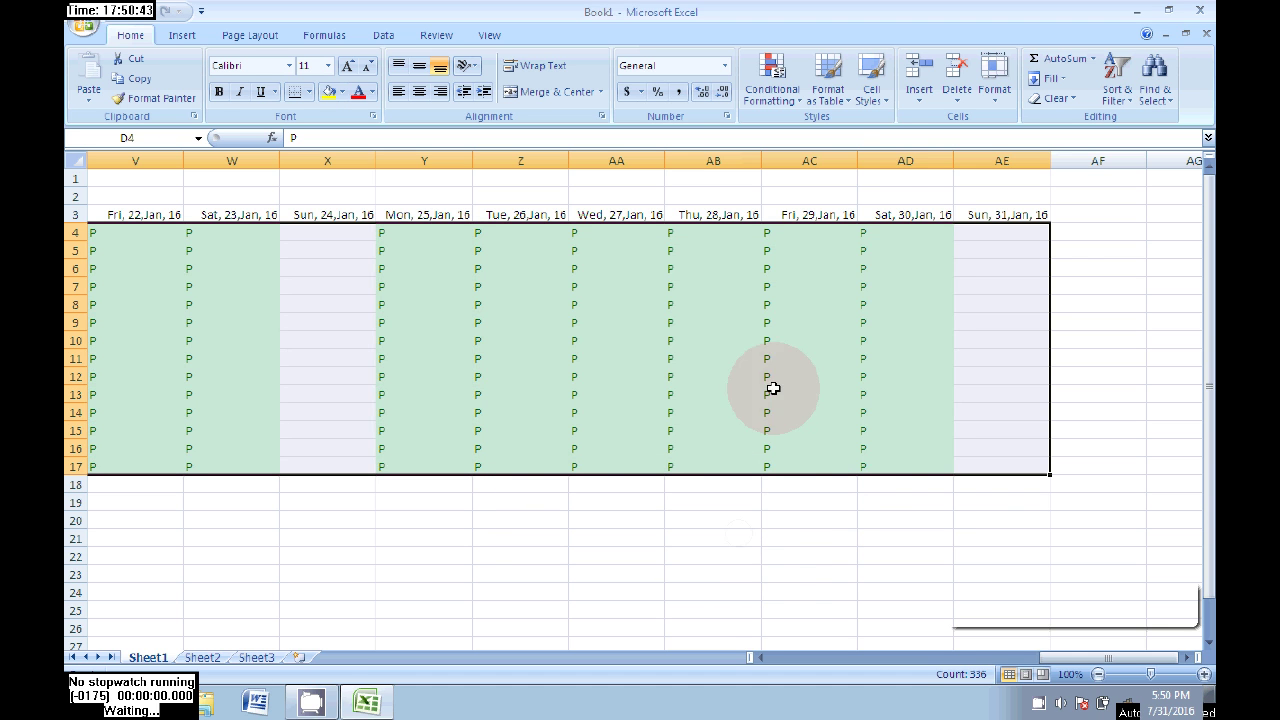
- Add a Text that Contains rule formatting cells with 'A' as Light Red Fill with Dark Red Text
left_click(773, 73)
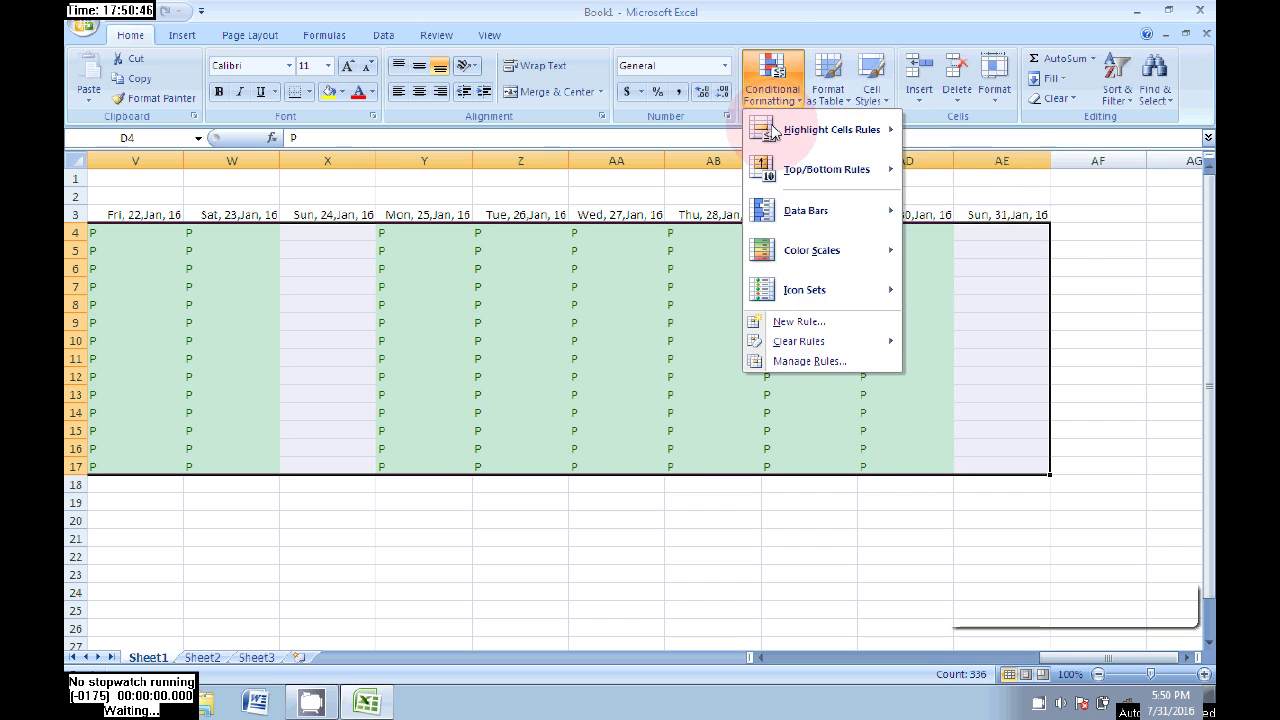
mouse_move(803, 131)
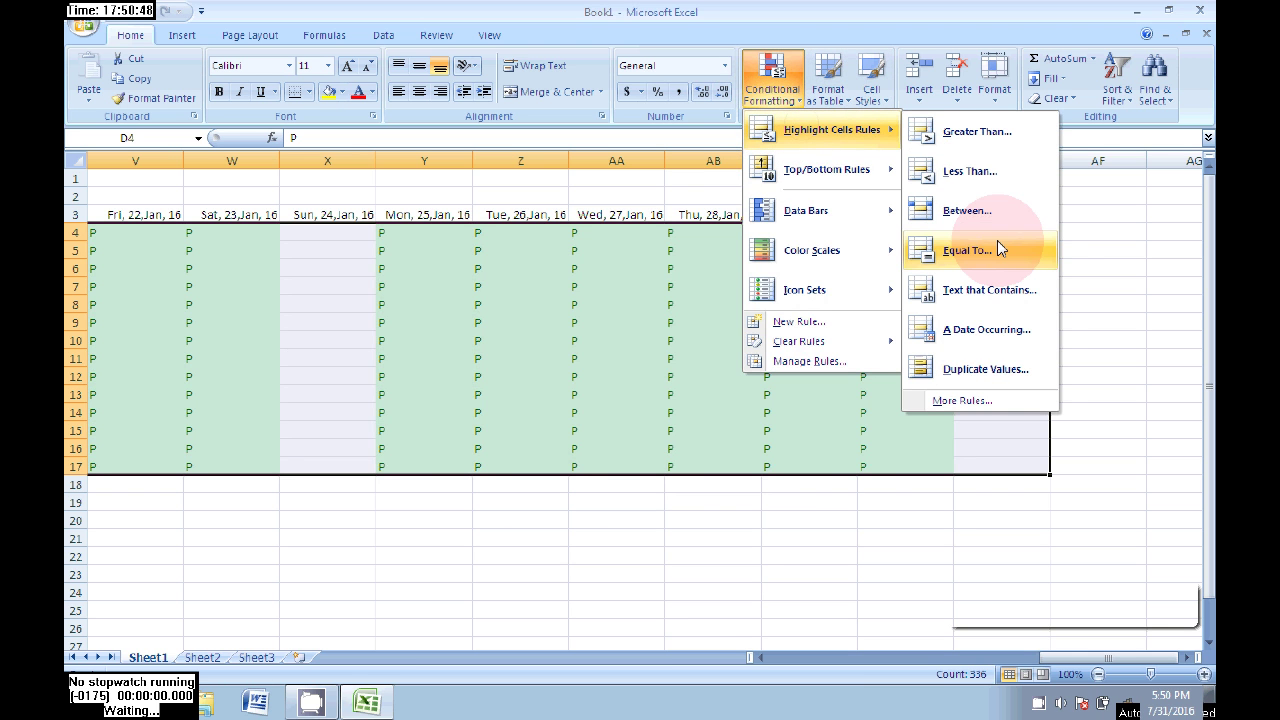
left_click(1001, 290)
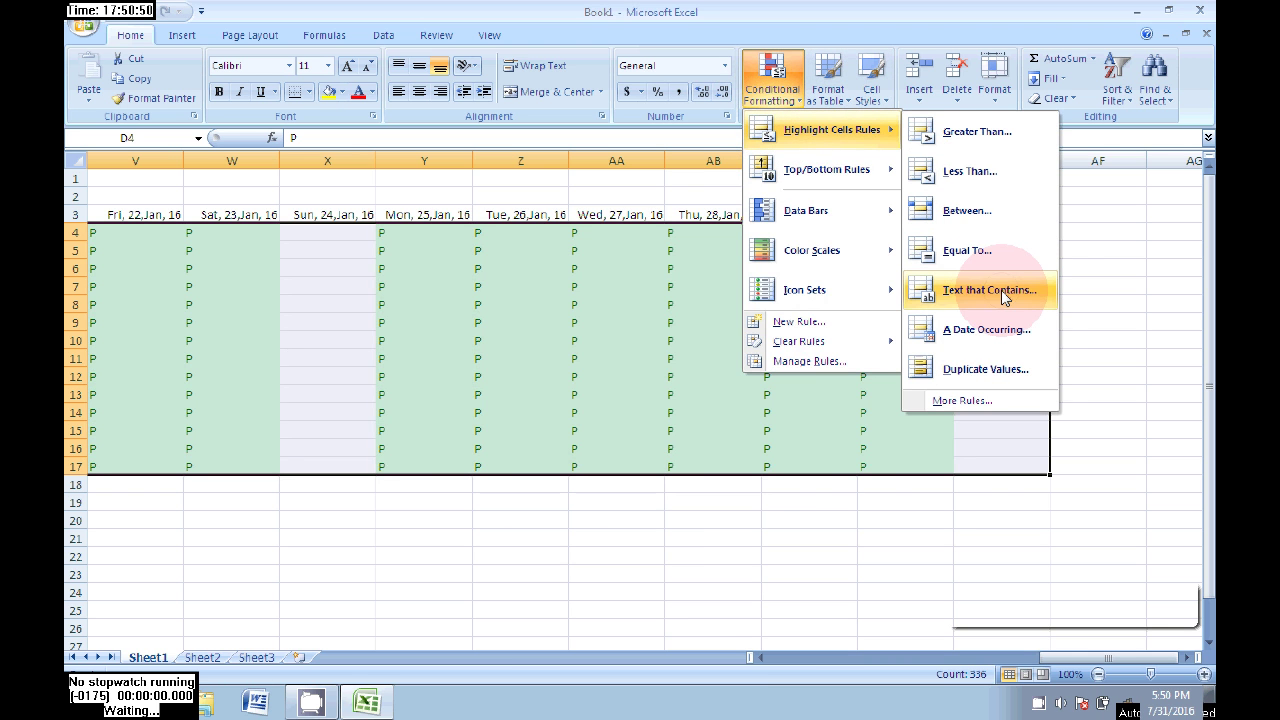
left_click(515, 502)
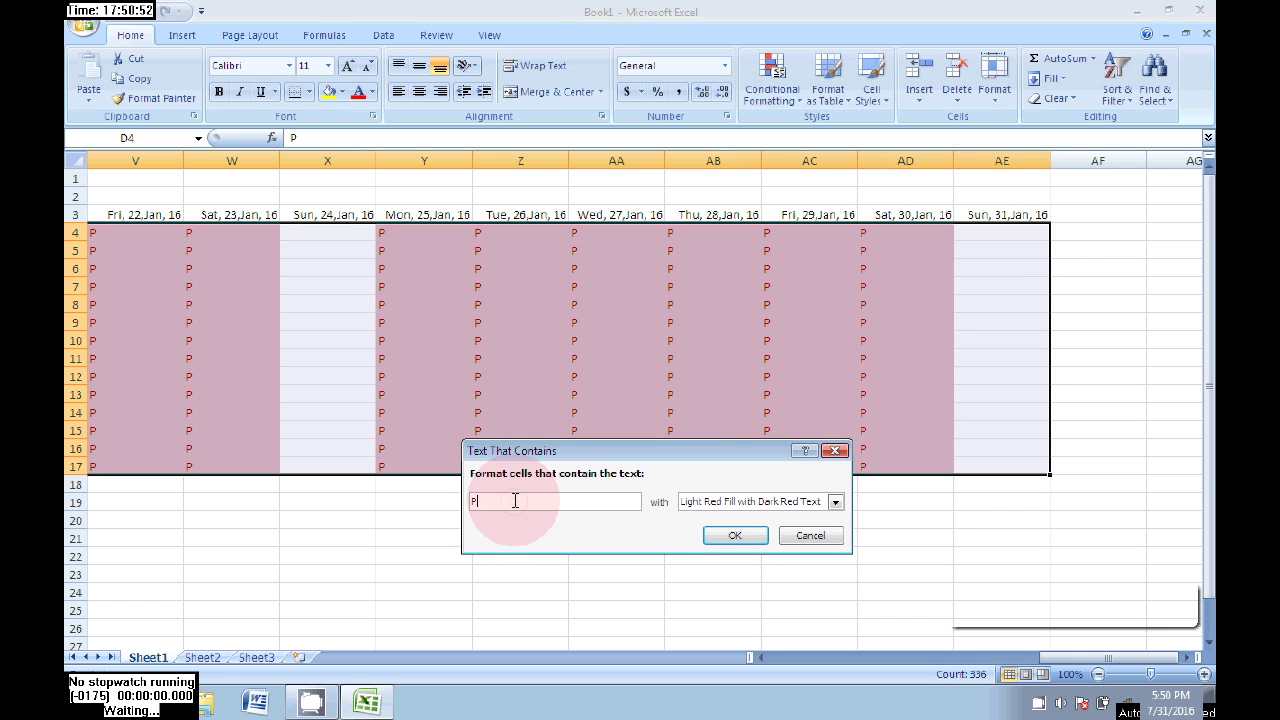
type("A")
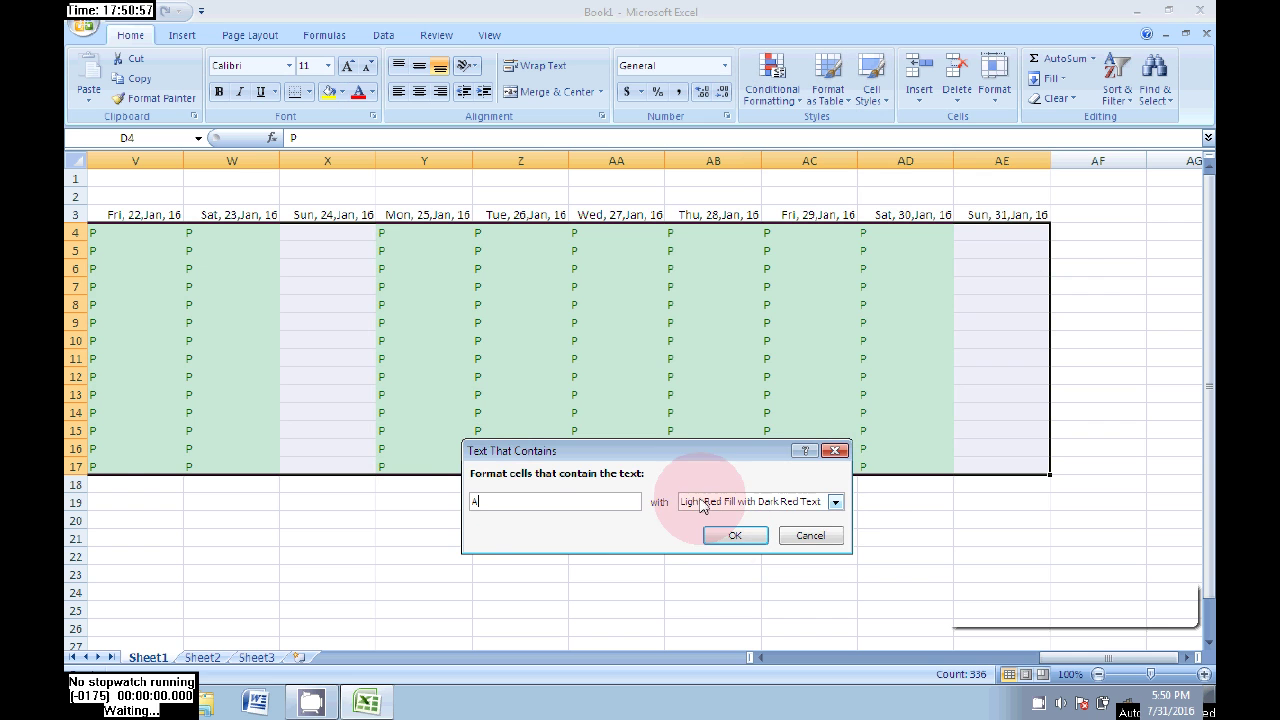
left_click(835, 502)
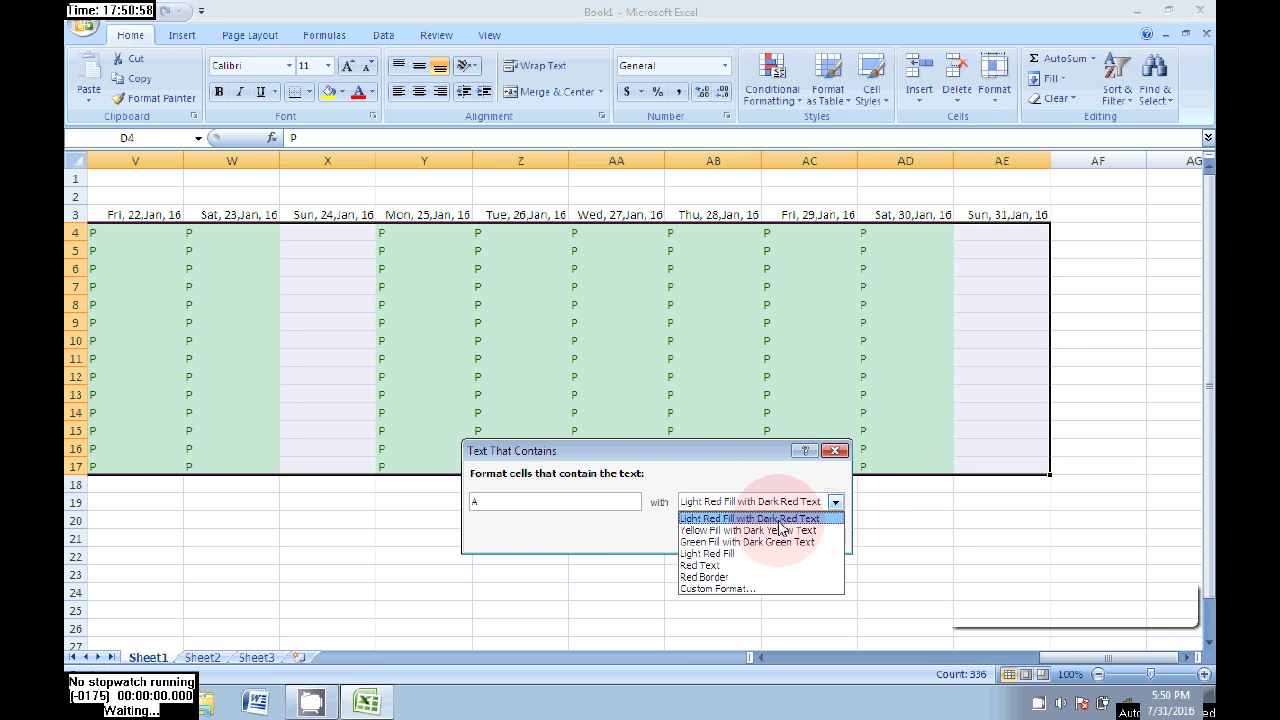
left_click(707, 520)
left_click(731, 536)
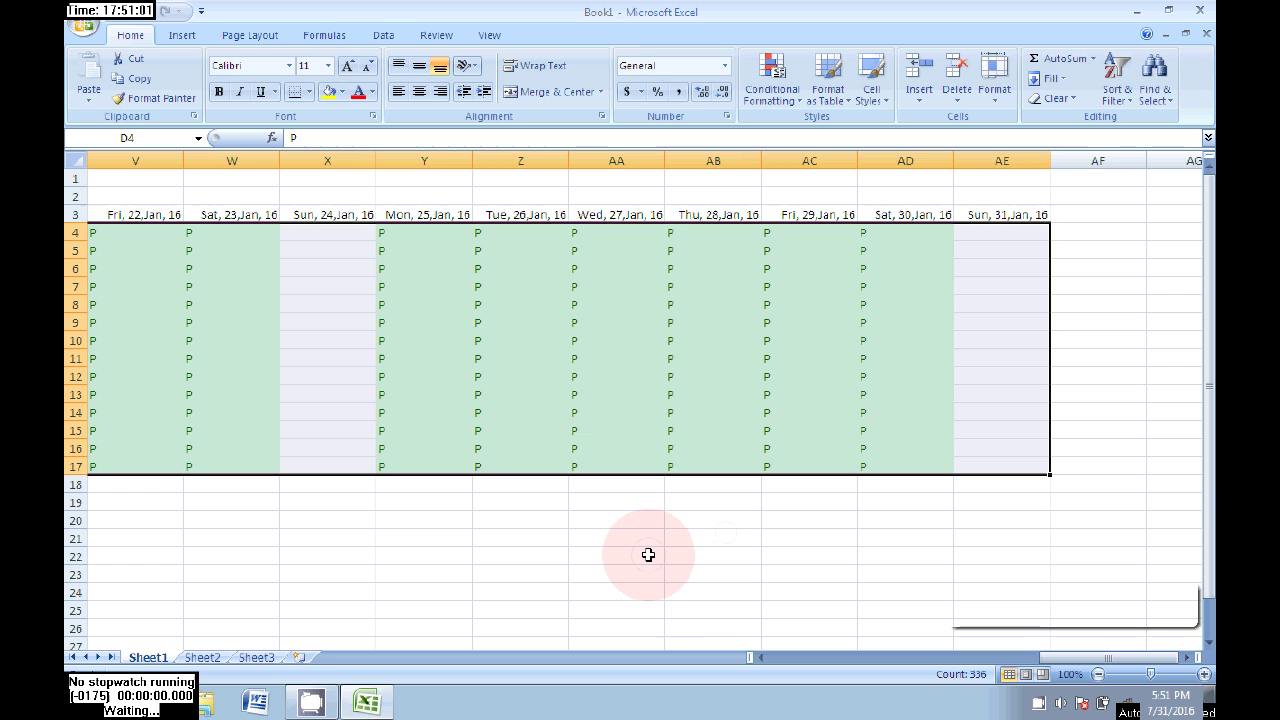
left_click(648, 556)
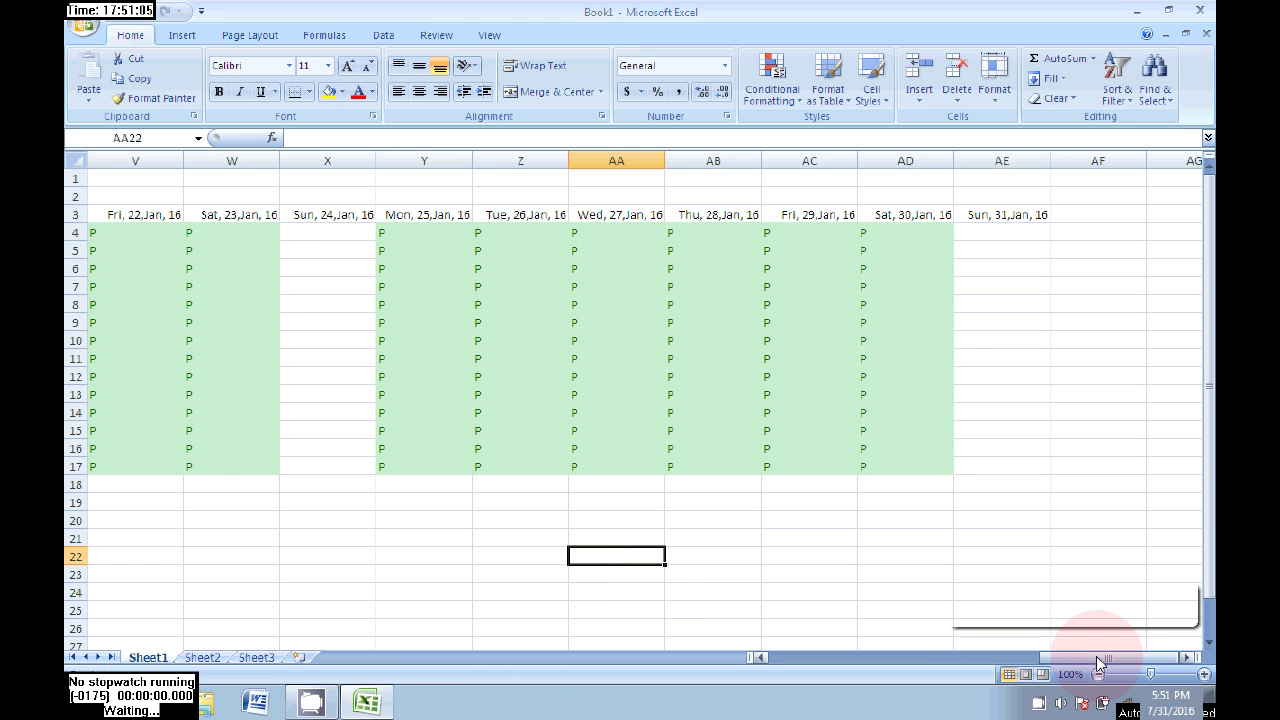
- Mark early-January absences with A in cells like D7, G8, E15, H7, E5, G13, F9, D11, K11, K5, L16
left_click_drag(1090, 660, 806, 674)
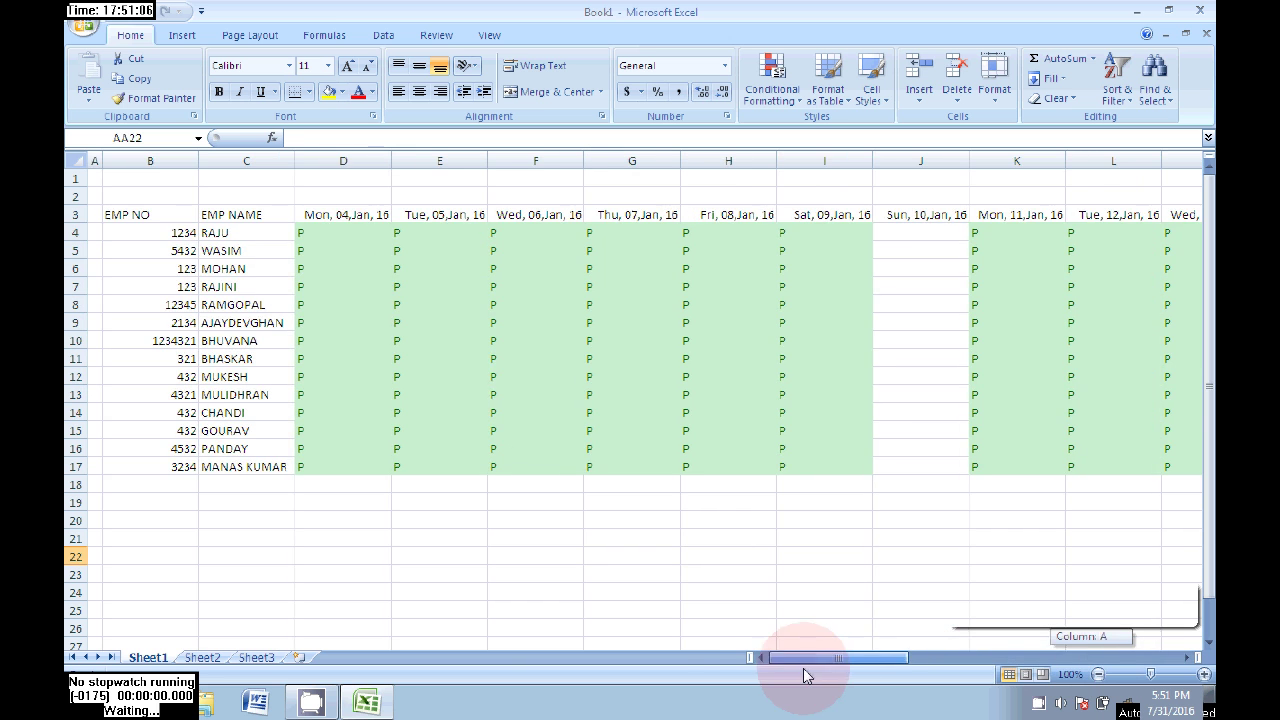
left_click(331, 289)
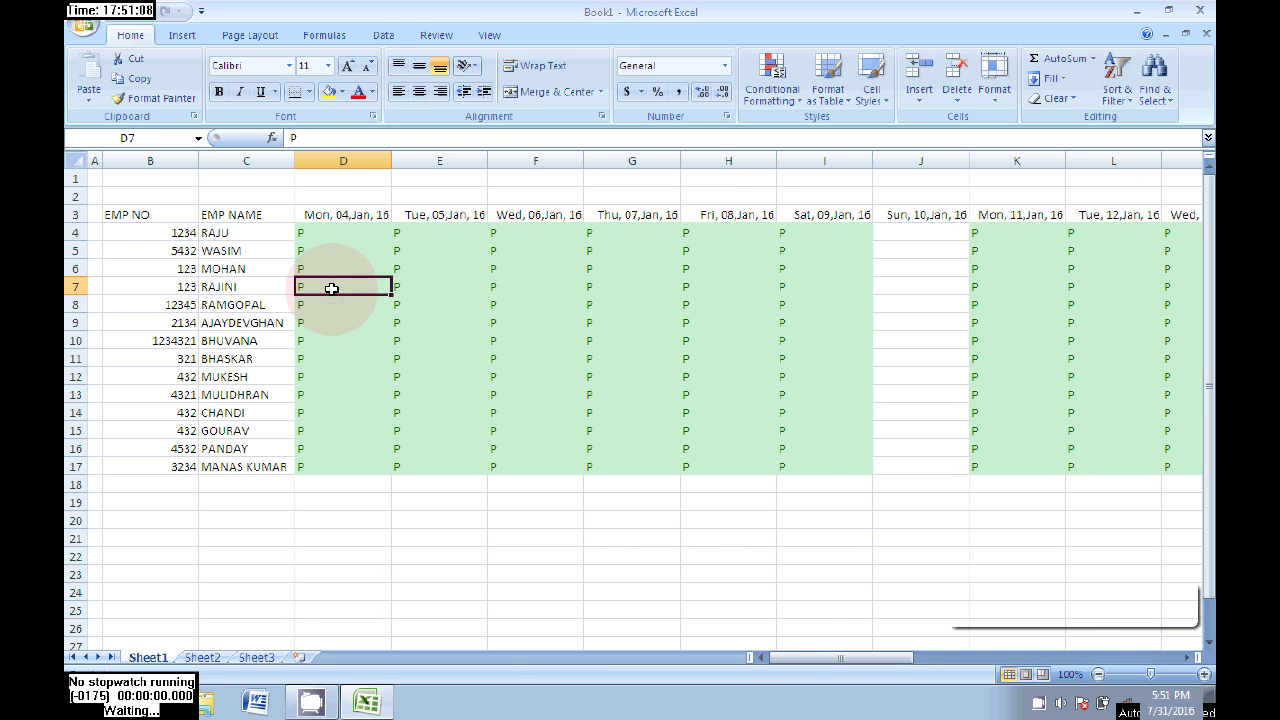
type("A")
left_click(334, 413)
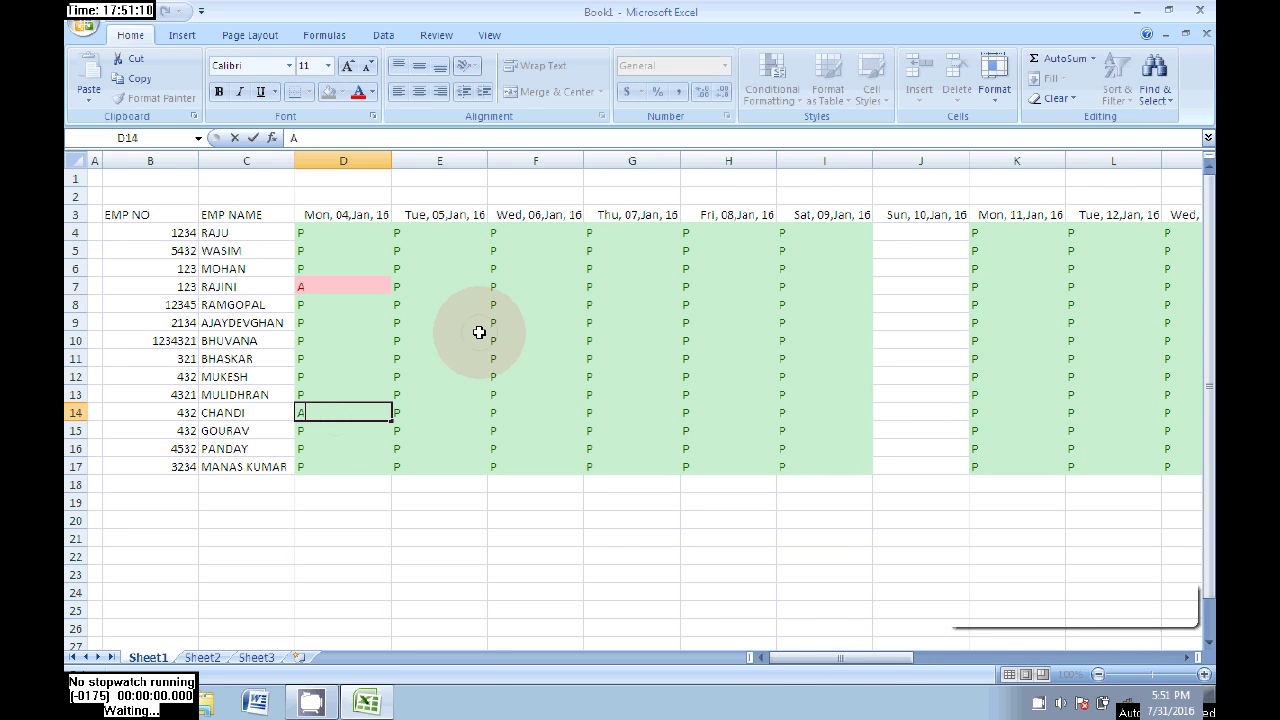
type("A")
left_click(478, 340)
left_click(630, 304)
type("A")
left_click(470, 430)
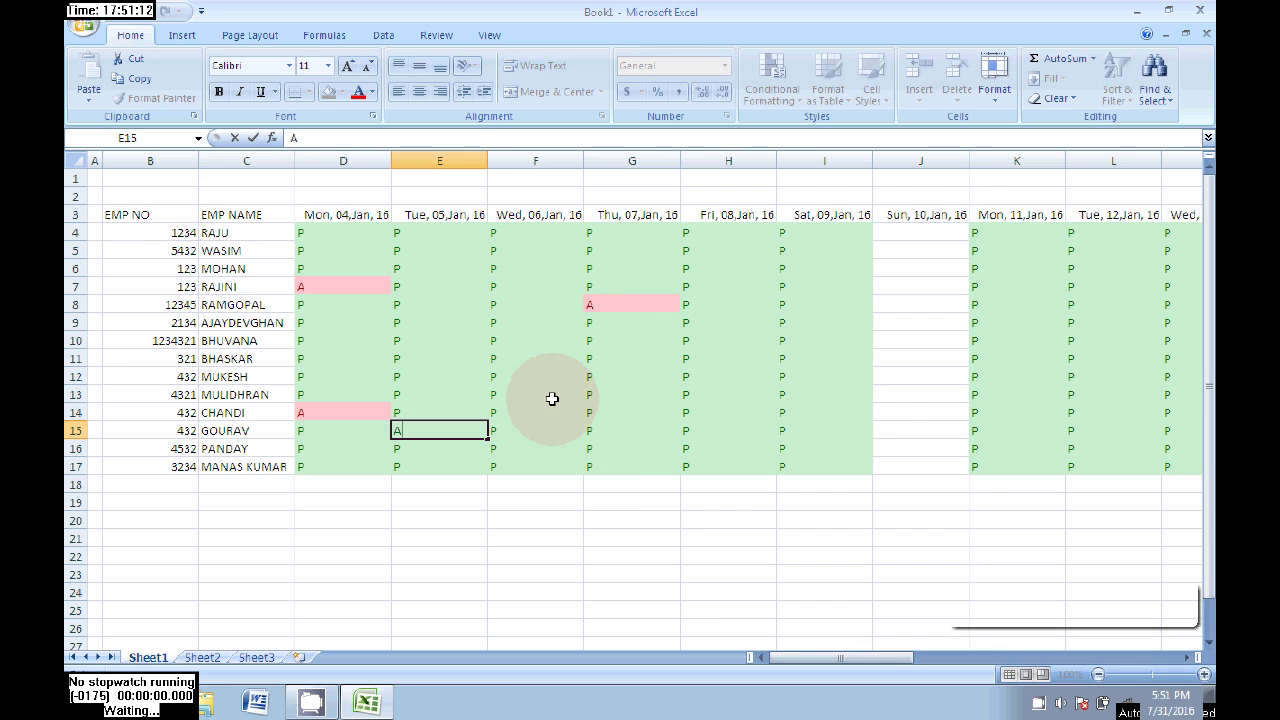
type("A")
left_click(693, 425)
left_click(738, 288)
type("A")
left_click(443, 251)
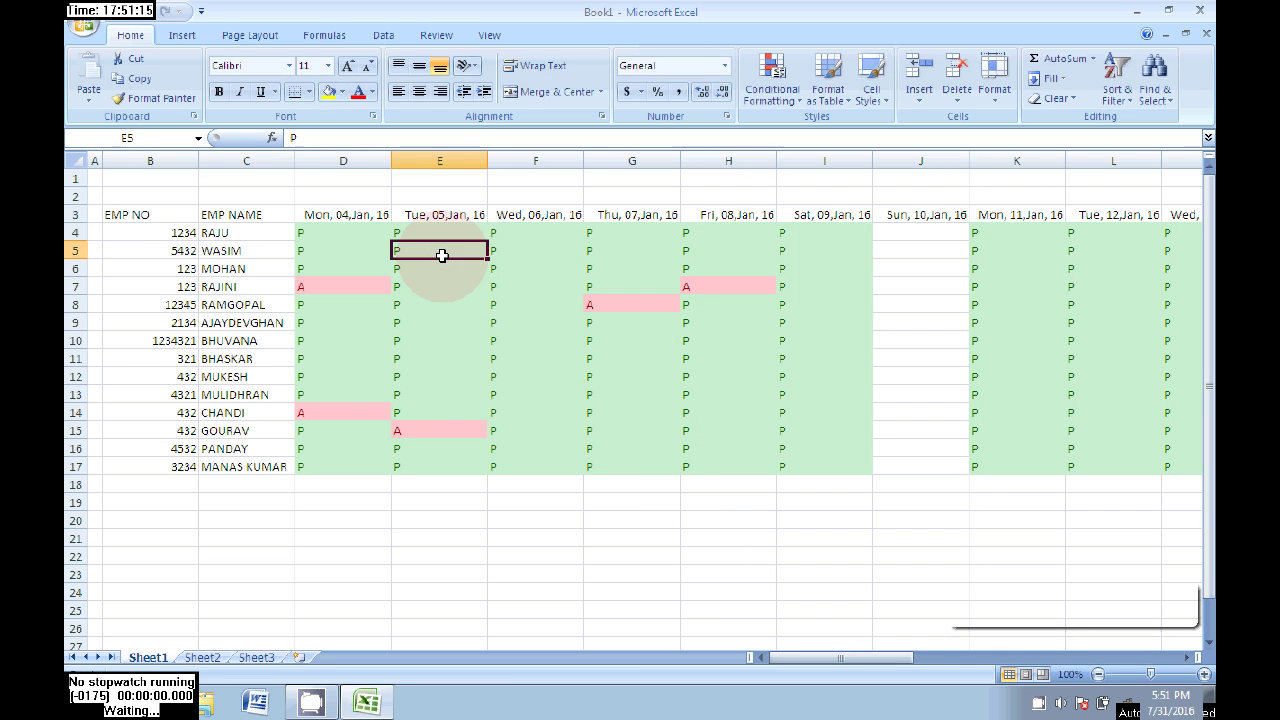
type("A")
left_click(640, 395)
type("A")
left_click(530, 322)
type("A")
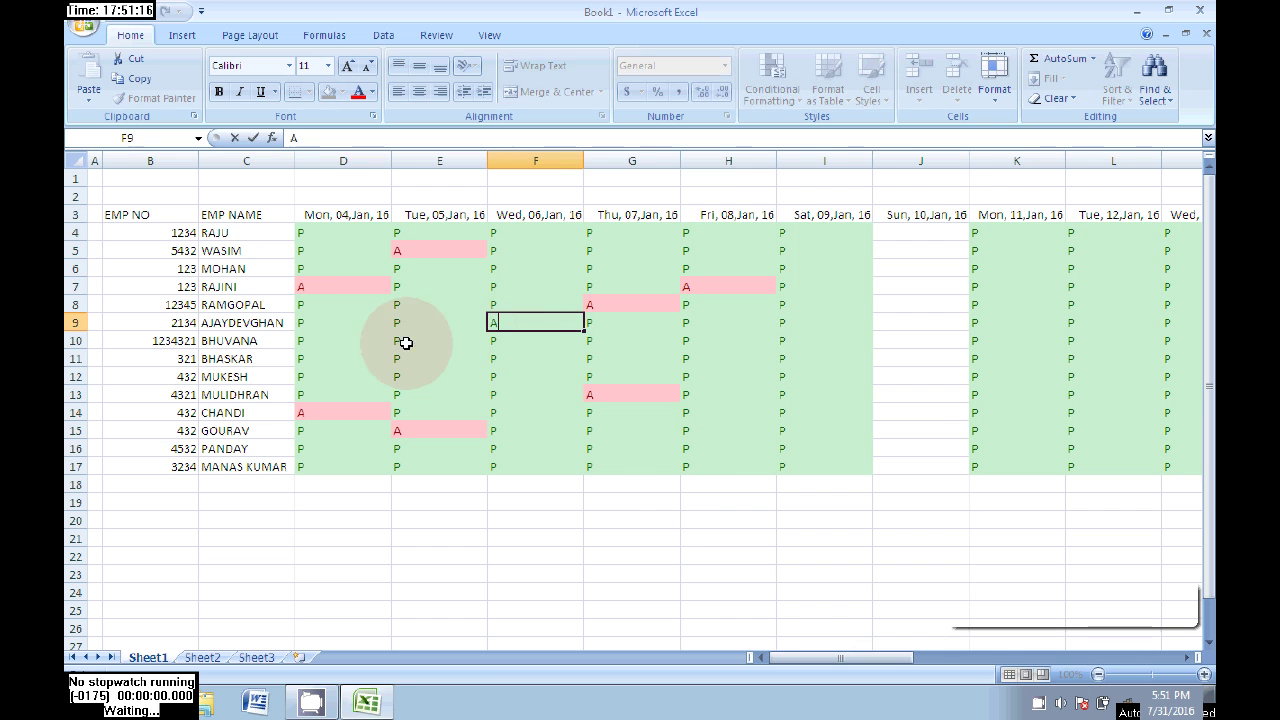
left_click(341, 352)
type("A")
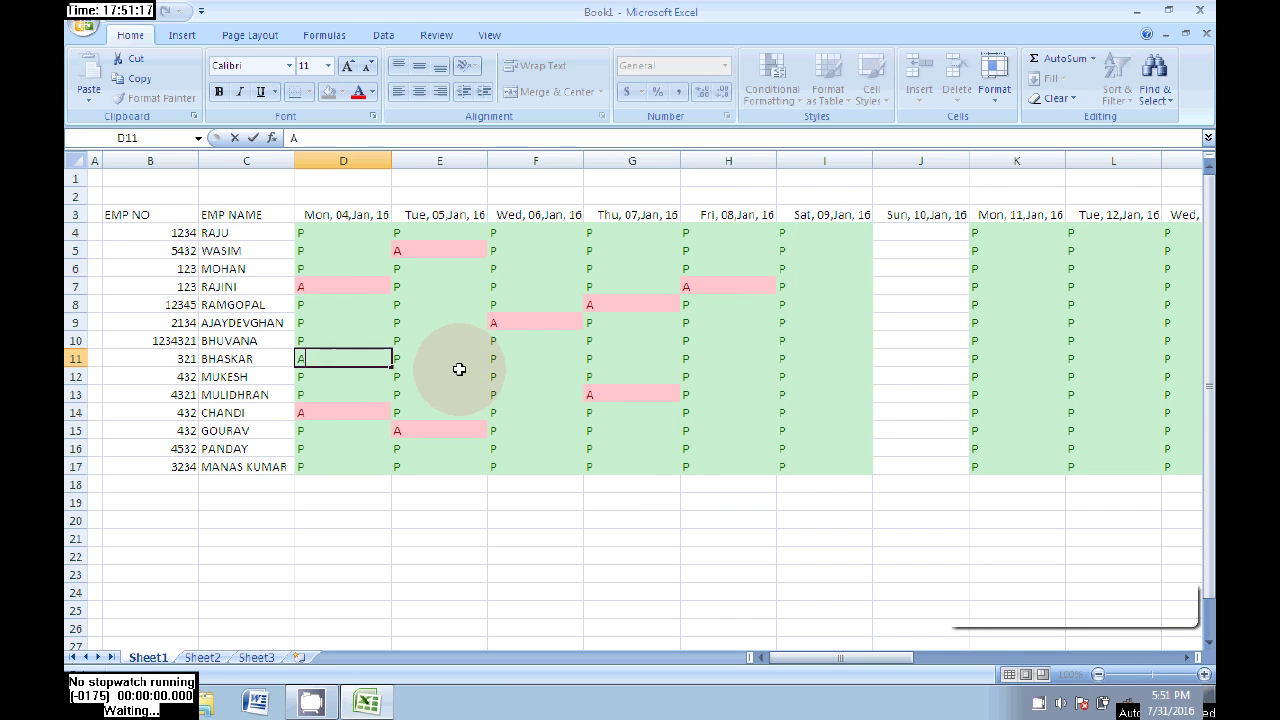
left_click(1030, 355)
type("A")
left_click(1046, 252)
type("A")
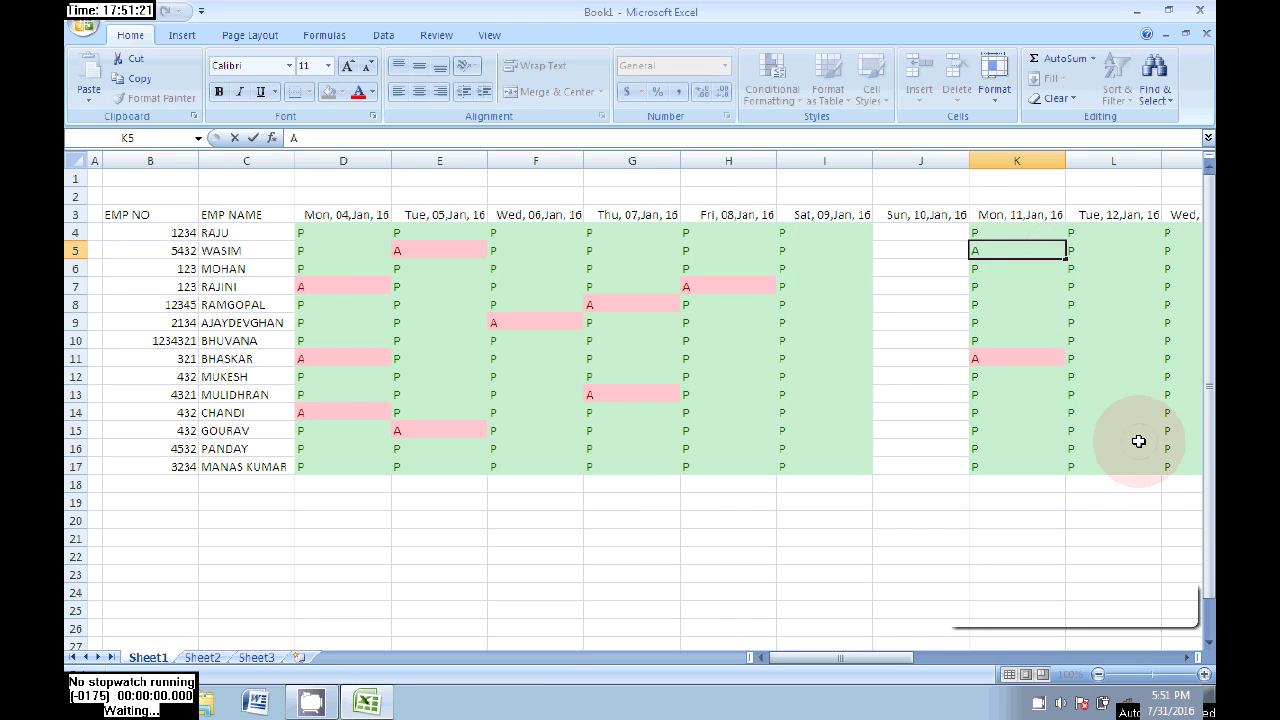
left_click(1138, 445)
type("A")
- Mark more absences with A (P16, P12, O8, P6, S11, R14, V12, V7, W15, AA15), clearing the Sunday J12 slip
key("Tab")
key("Tab")
key("Tab")
key("Tab")
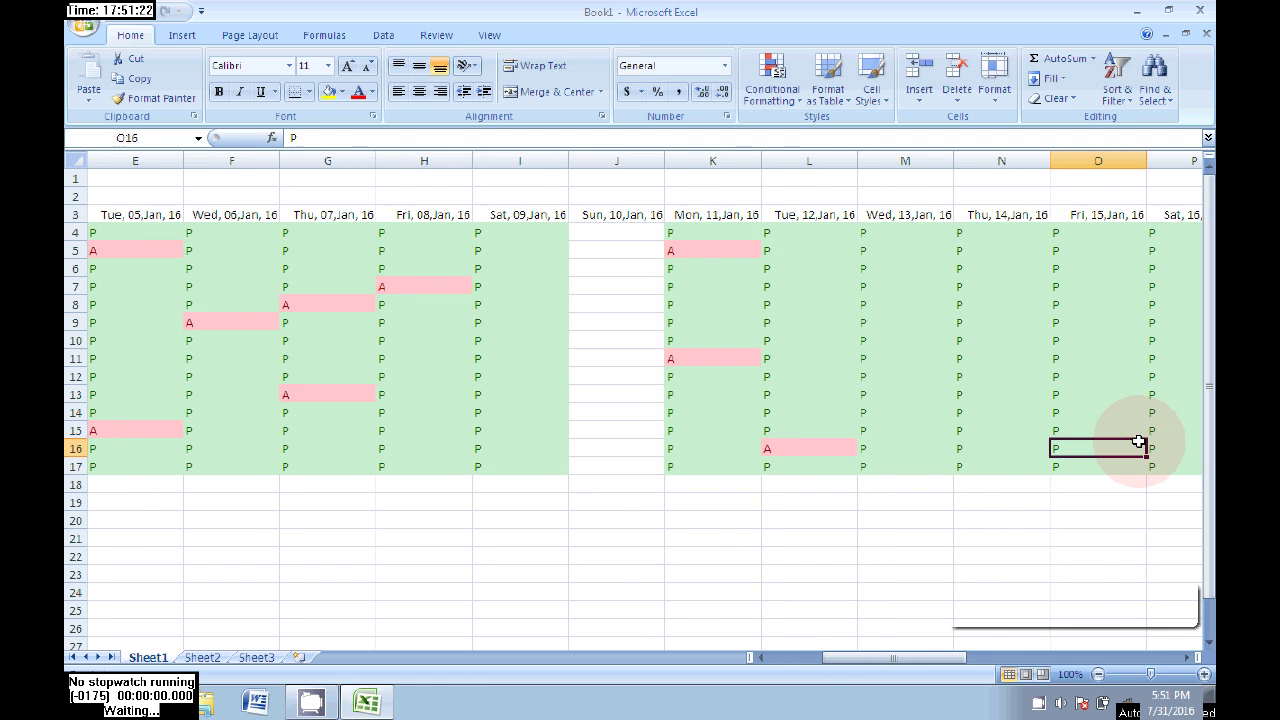
type("A")
key("Up")
key("Up")
key("Up")
key("Up")
type("A")
key("Left")
key("Left")
key("Left")
key("Left")
key("Left")
key("Left")
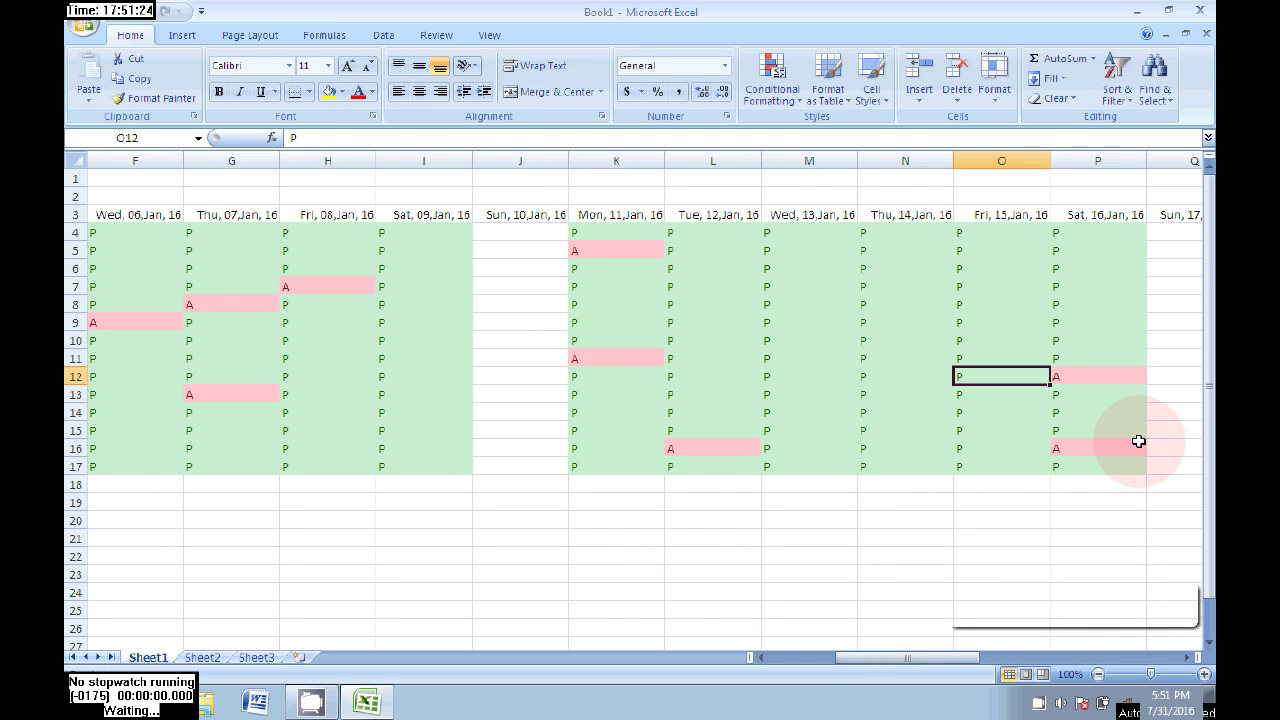
type("A")
key("Right")
key("Right")
key("Left")
key("Left")
key("Delete")
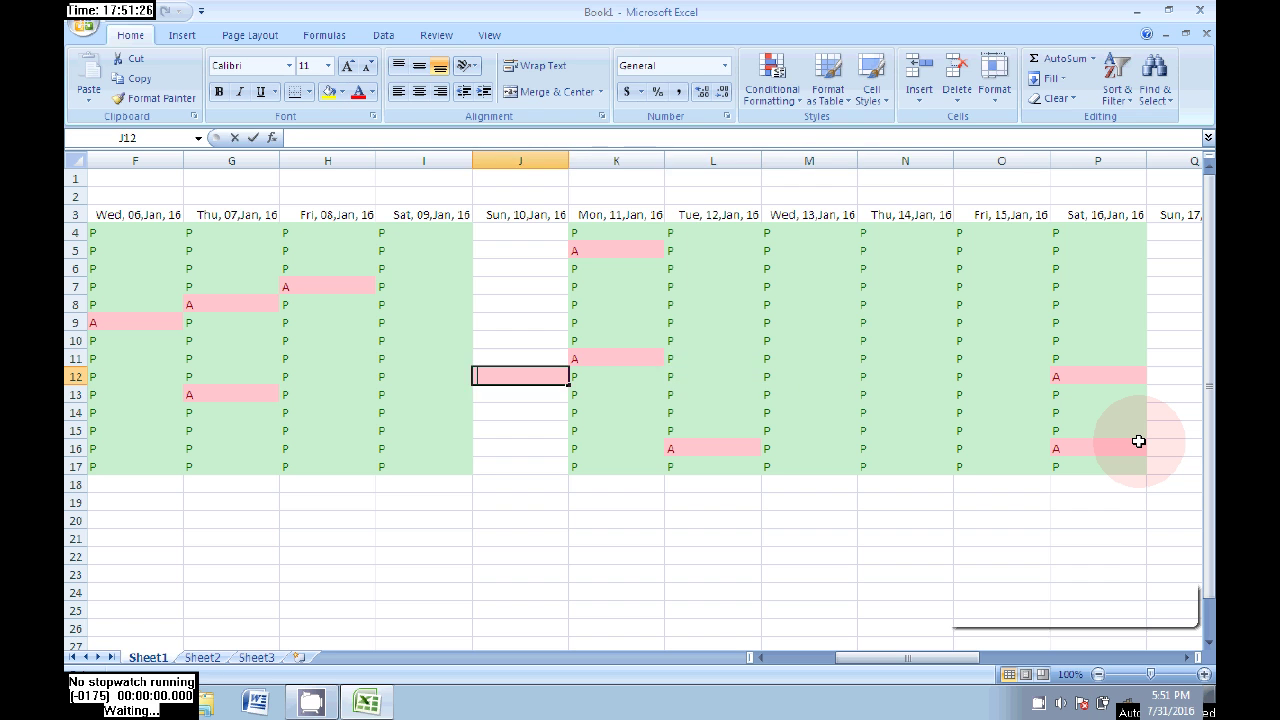
key("Right")
key("Right")
key("Up")
key("Up")
key("Up")
type("A")
key("Right")
key("Right")
key("Right")
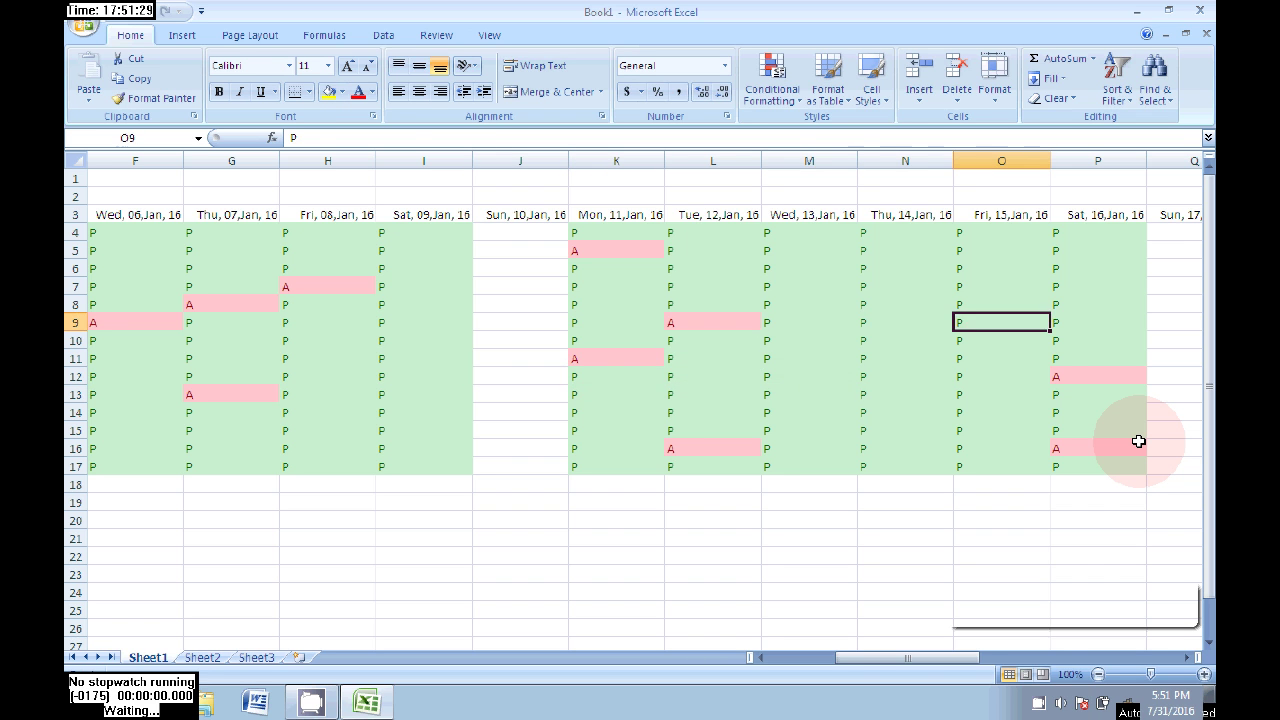
key("Up")
type("A")
key("Right")
key("Right")
key("Left")
key("Up")
key("Up")
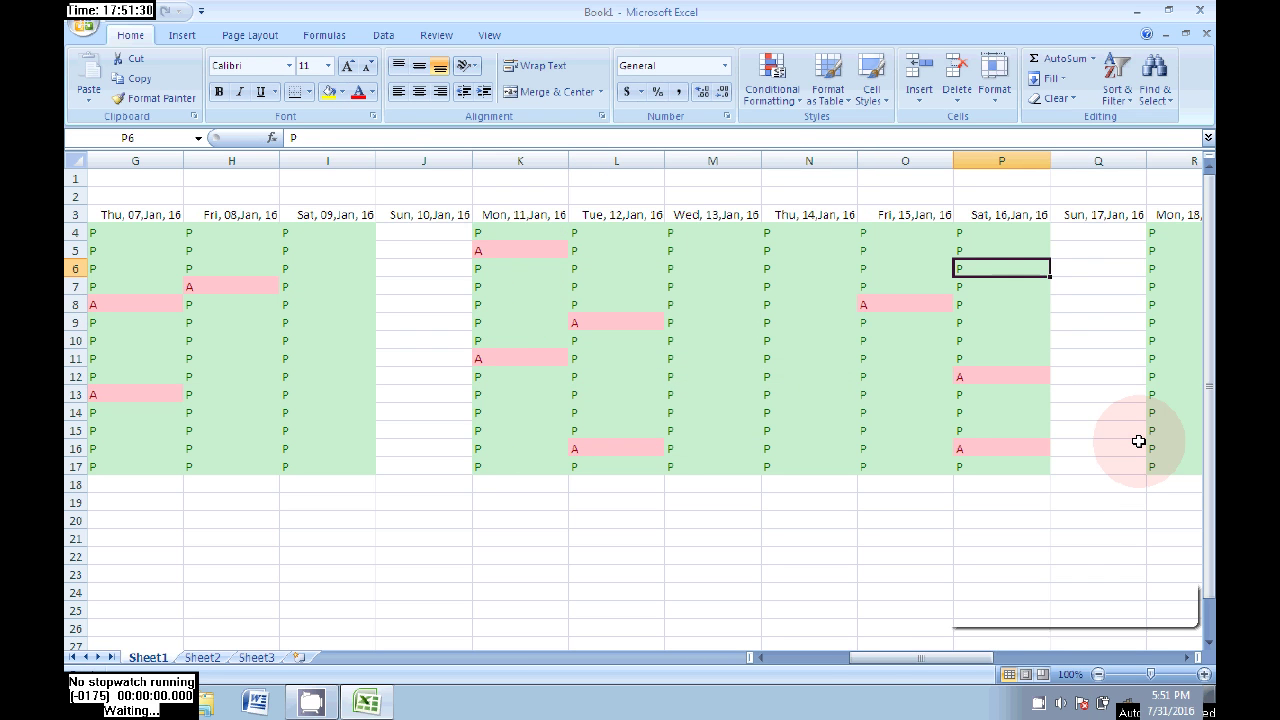
type("A")
key("Right")
key("Right")
key("Right")
key("Right")
key("Down")
key("Down")
key("Down")
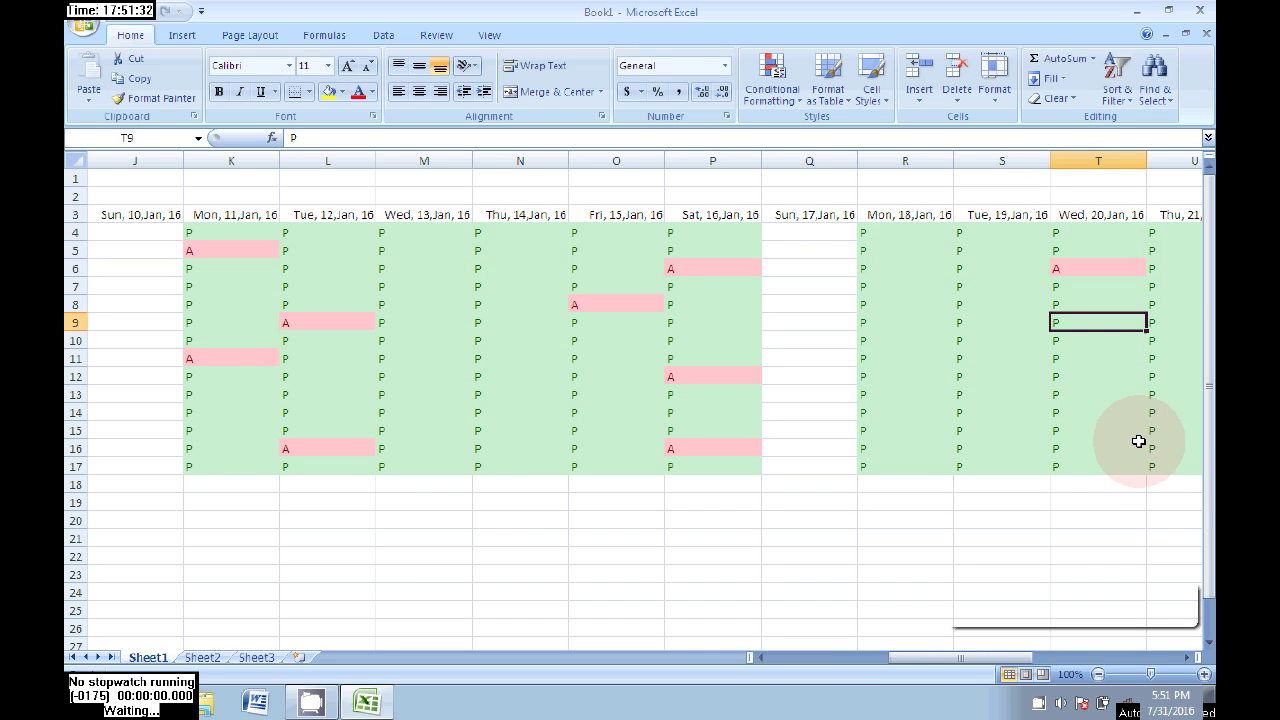
key("Down")
key("Down")
key("Left")
type("AA")
key("Right")
key("Left")
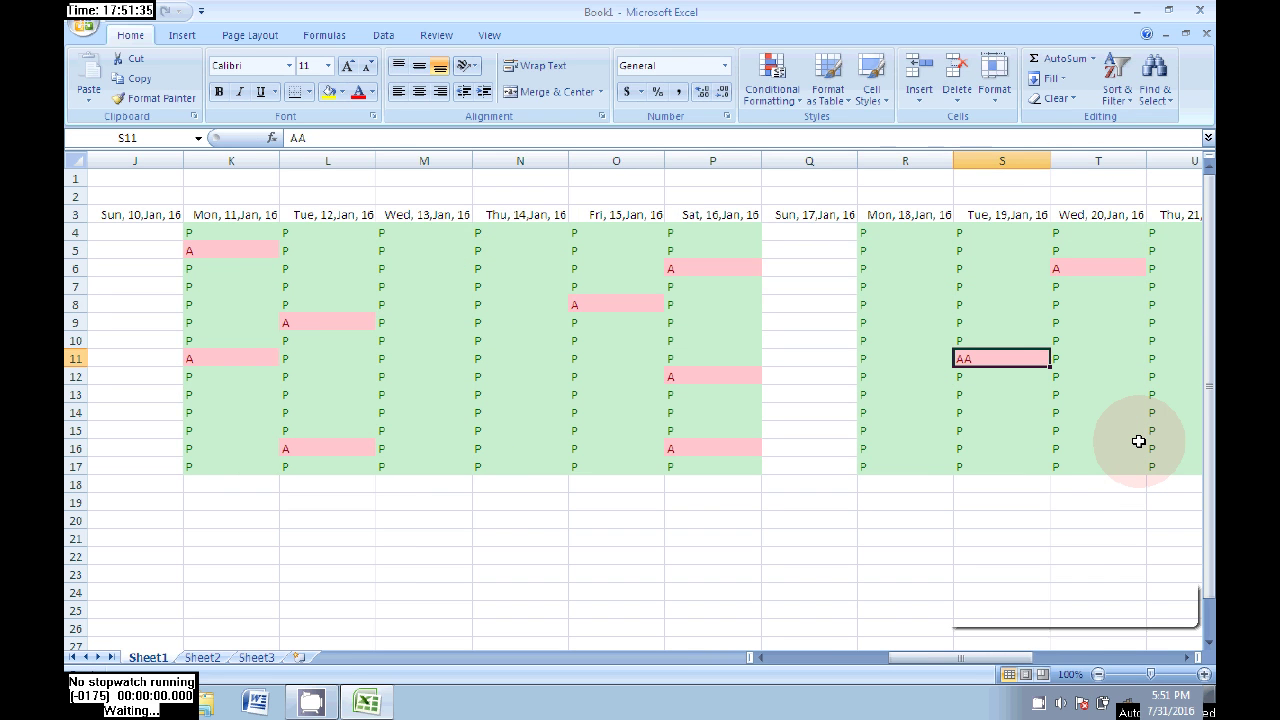
type("A")
key("Return")
key("Down")
key("Down")
key("Left")
type("A")
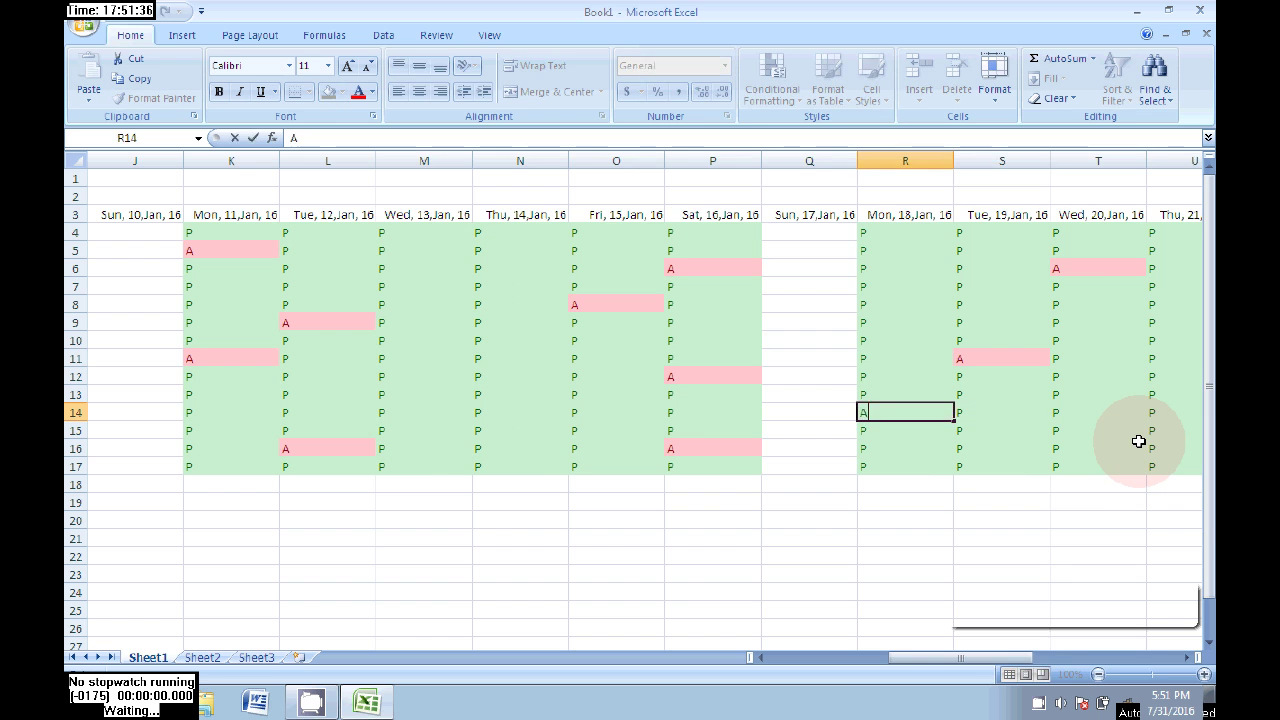
key("Right")
key("Right")
key("Right")
key("Right")
key("Right")
key("Right")
key("Up")
key("Up")
key("Left")
key("Left")
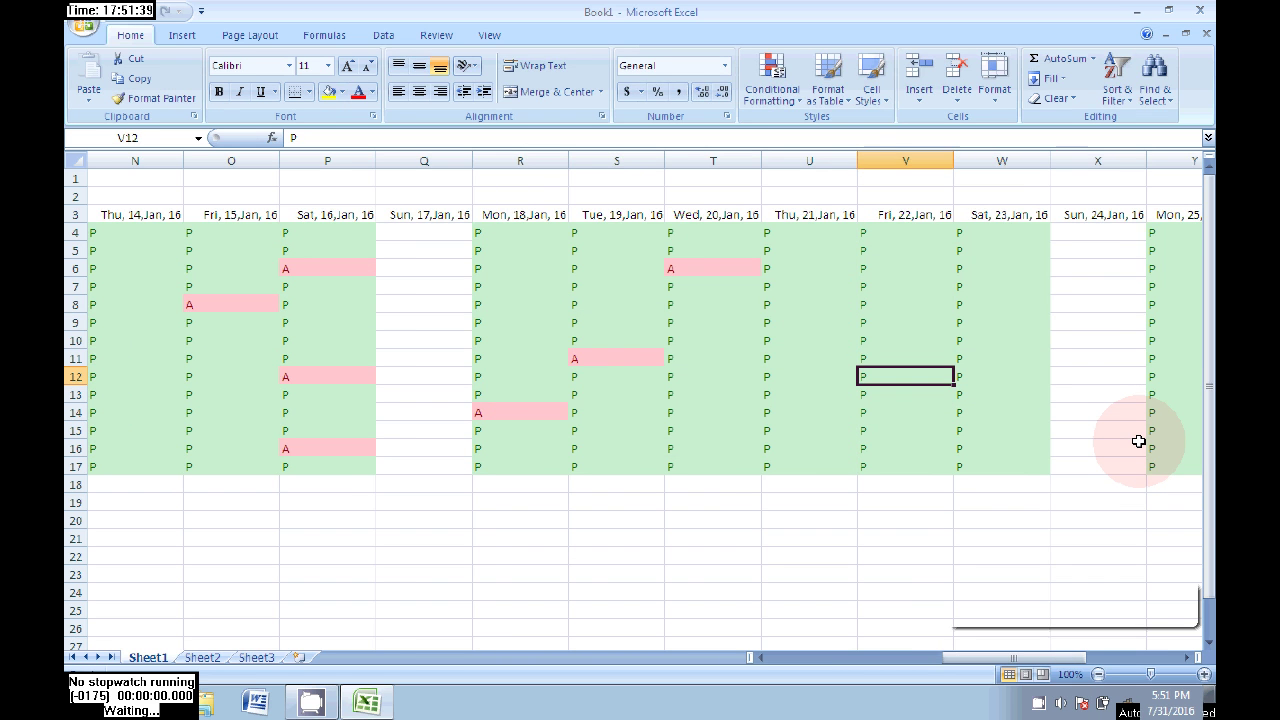
type("A")
key("Up")
key("Up")
key("Up")
key("Up")
key("Up")
type("A")
key("Return")
key("Down")
key("Down")
key("Down")
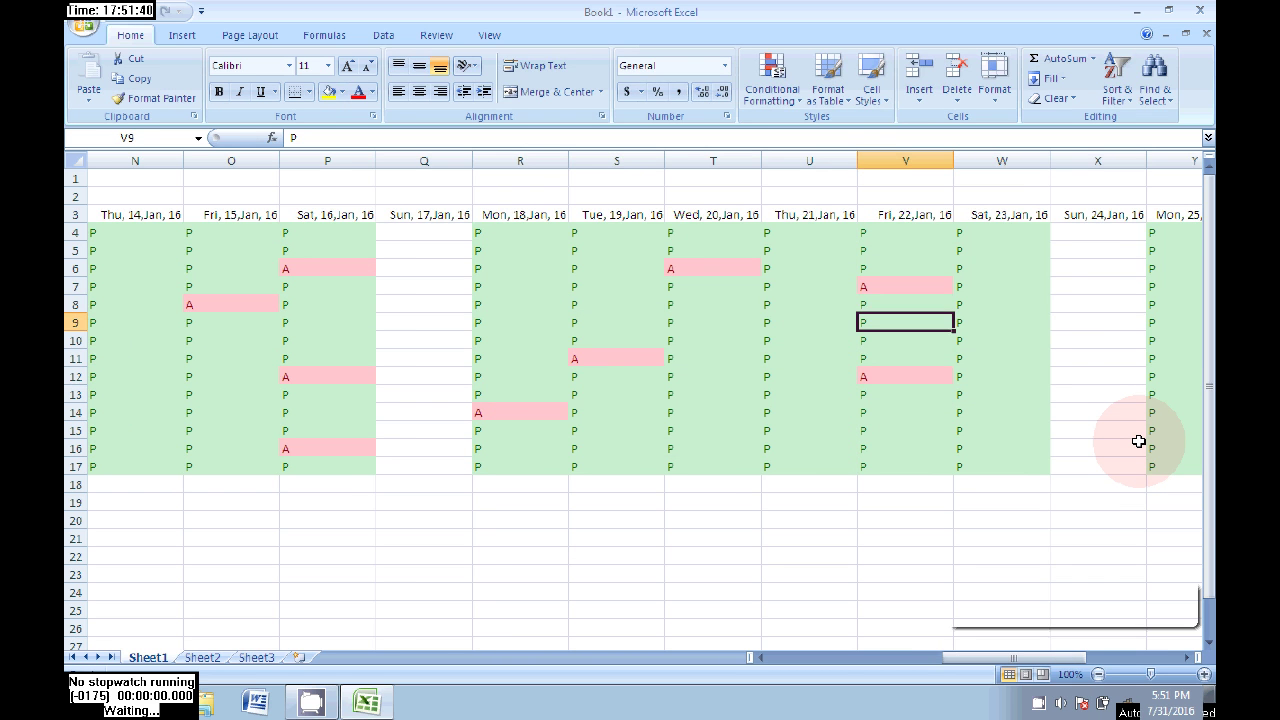
key("Right")
key("Down")
key("Down")
key("Down")
key("Down")
type("A")
key("Right")
key("Right")
key("Right")
key("Right")
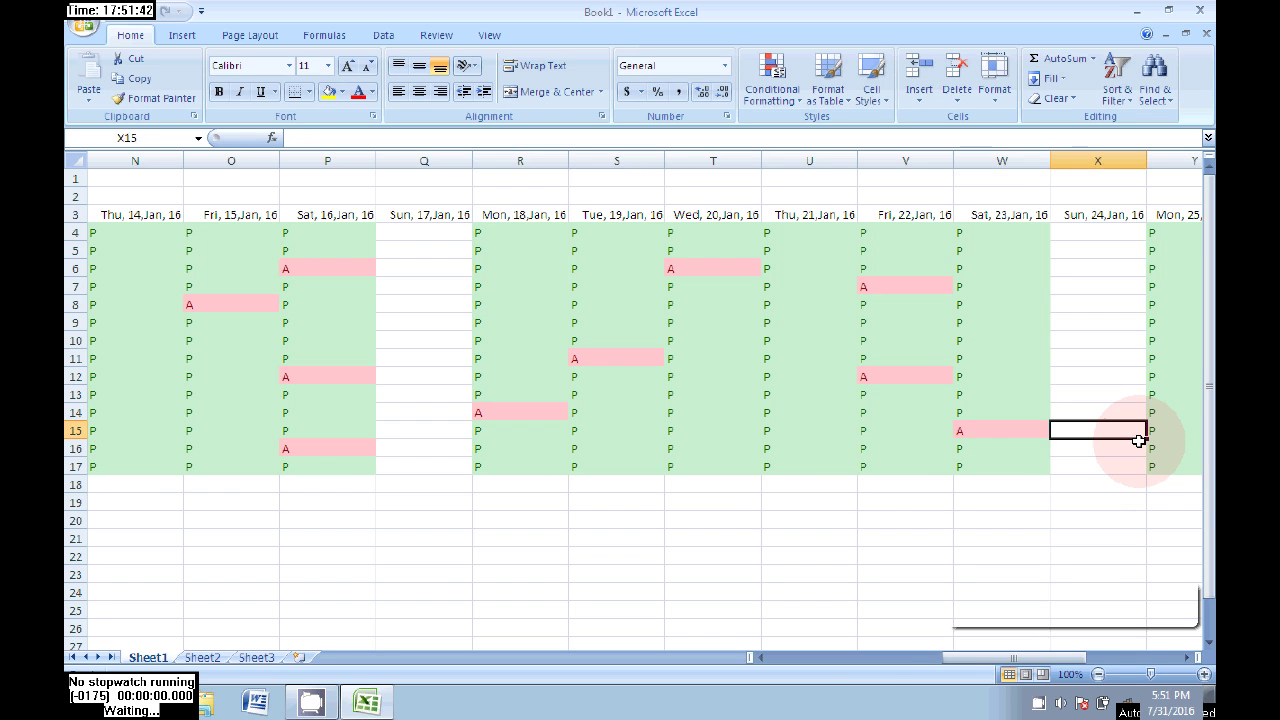
type("A")
key("Up")
key("Up")
key("Up")
key("Up")
key("Up")
key("Up")
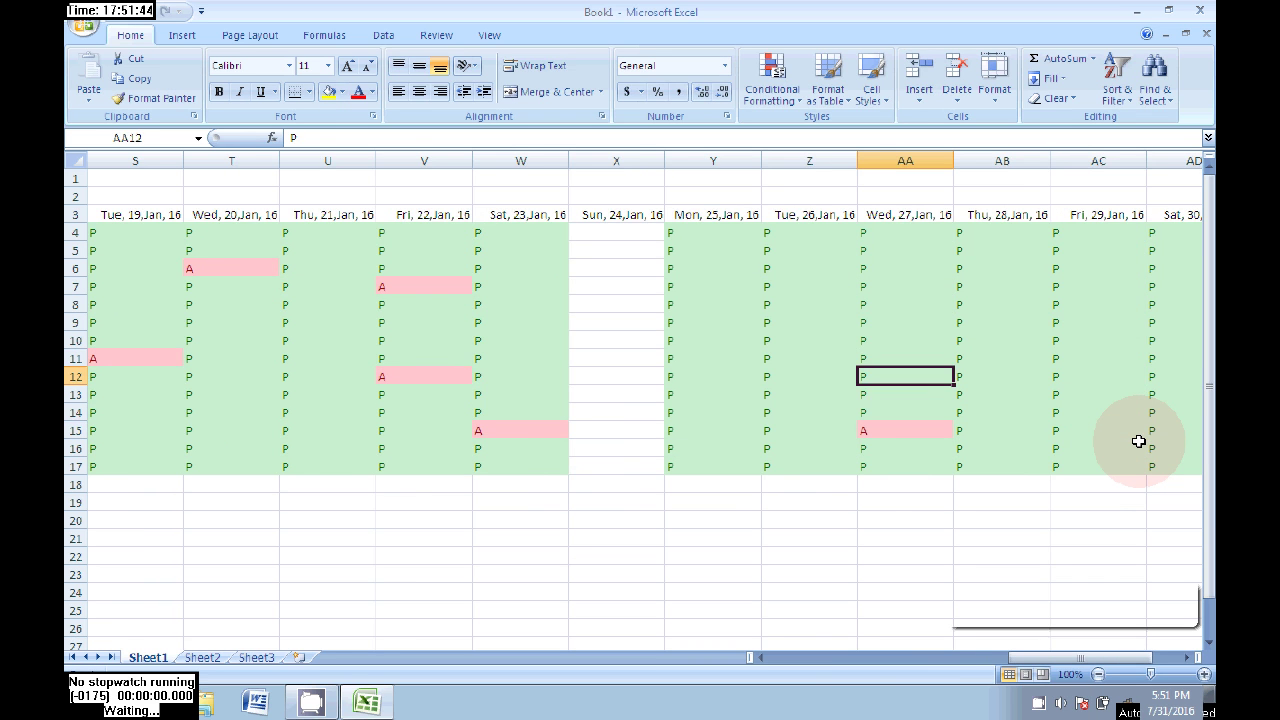
- Fill row 9 with A on every working day from 18 to 30 Jan, fixing a doubled letter
type("A")
key("Right")
key("Right")
key("Right")
type("A")
key("Right")
key("Right")
key("Right")
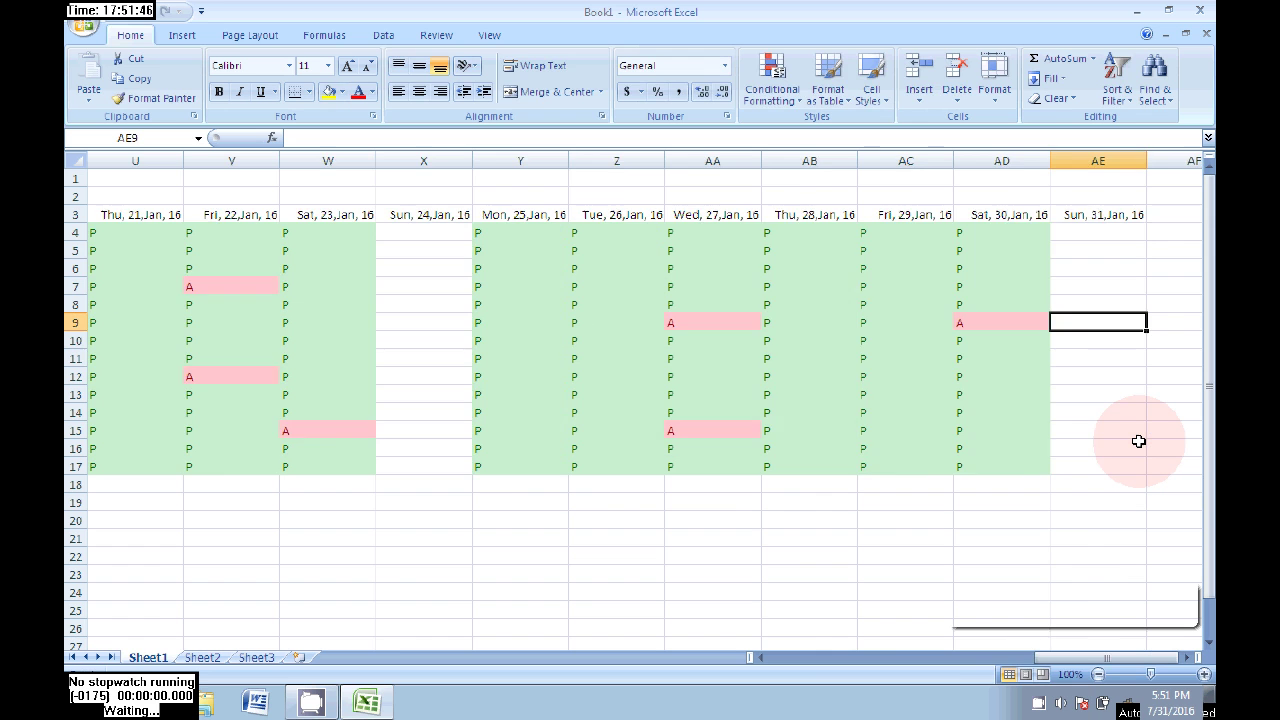
key("Left")
key("Left")
key("Left")
key("Left")
type("A")
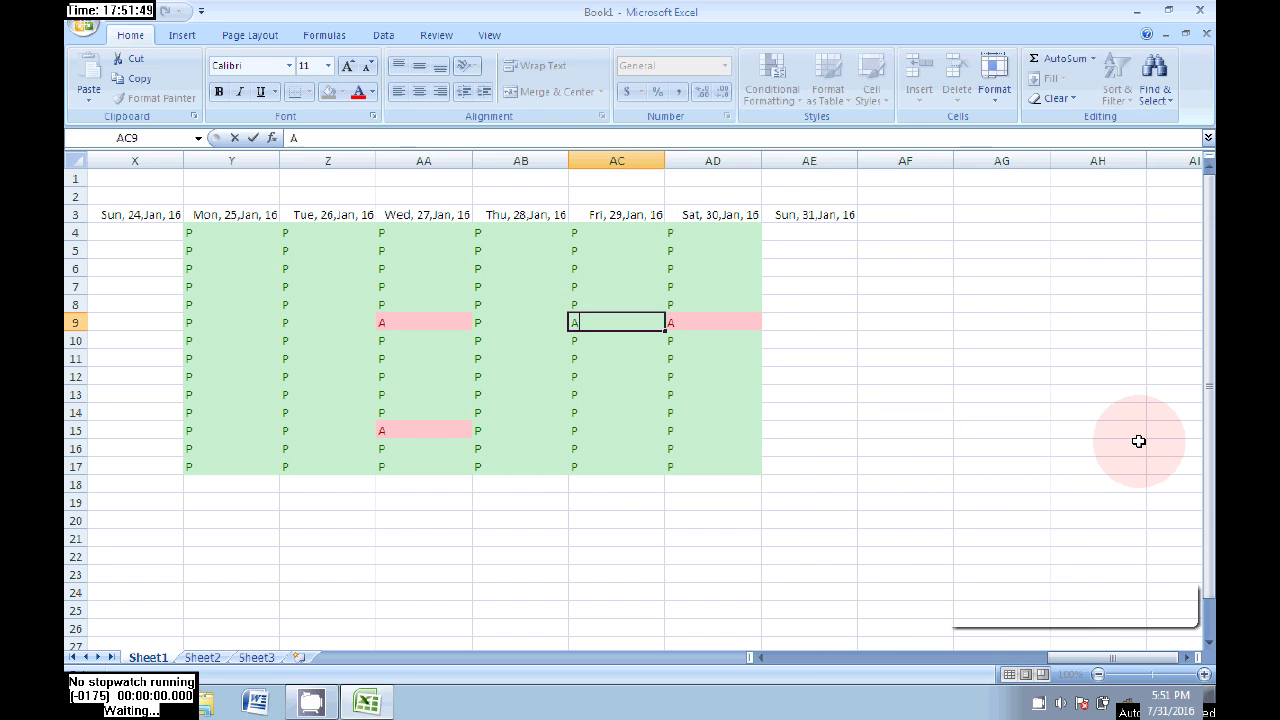
key("Left")
type("A")
key("Left")
key("Left")
type("A")
key("Left")
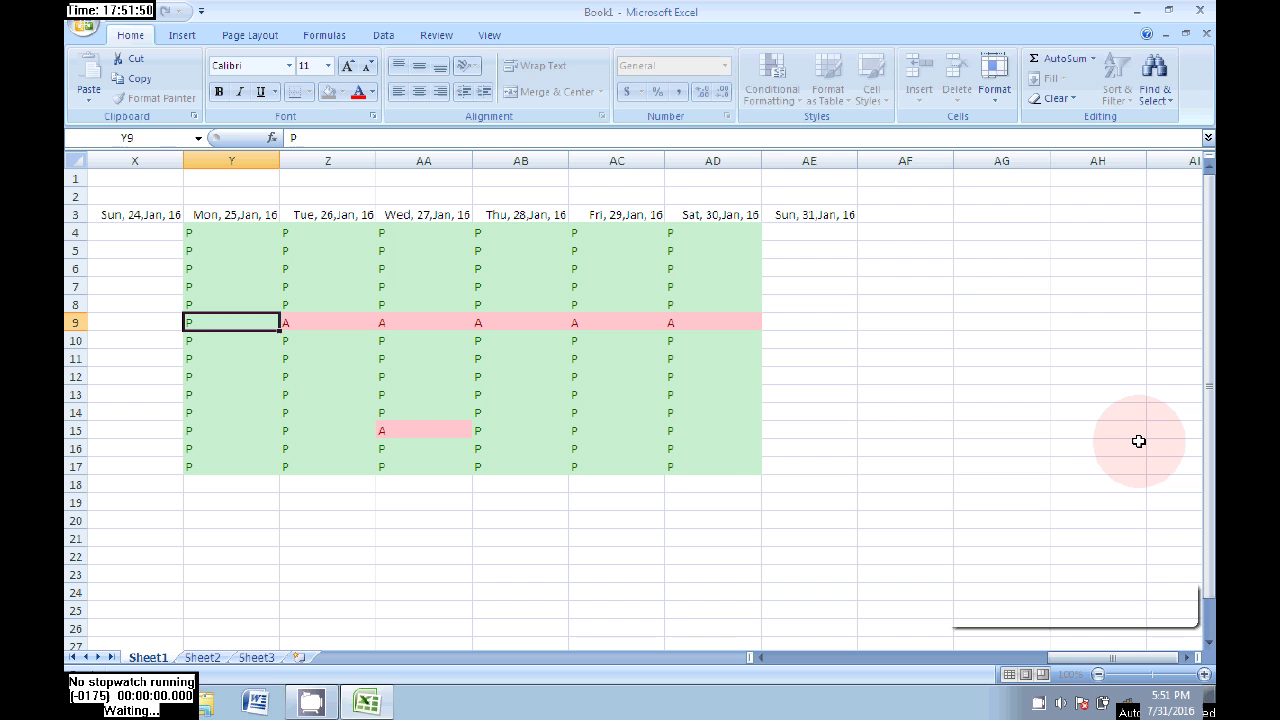
type("AA")
key("BackSpace")
key("Left")
key("Left")
key("Left")
key("Left")
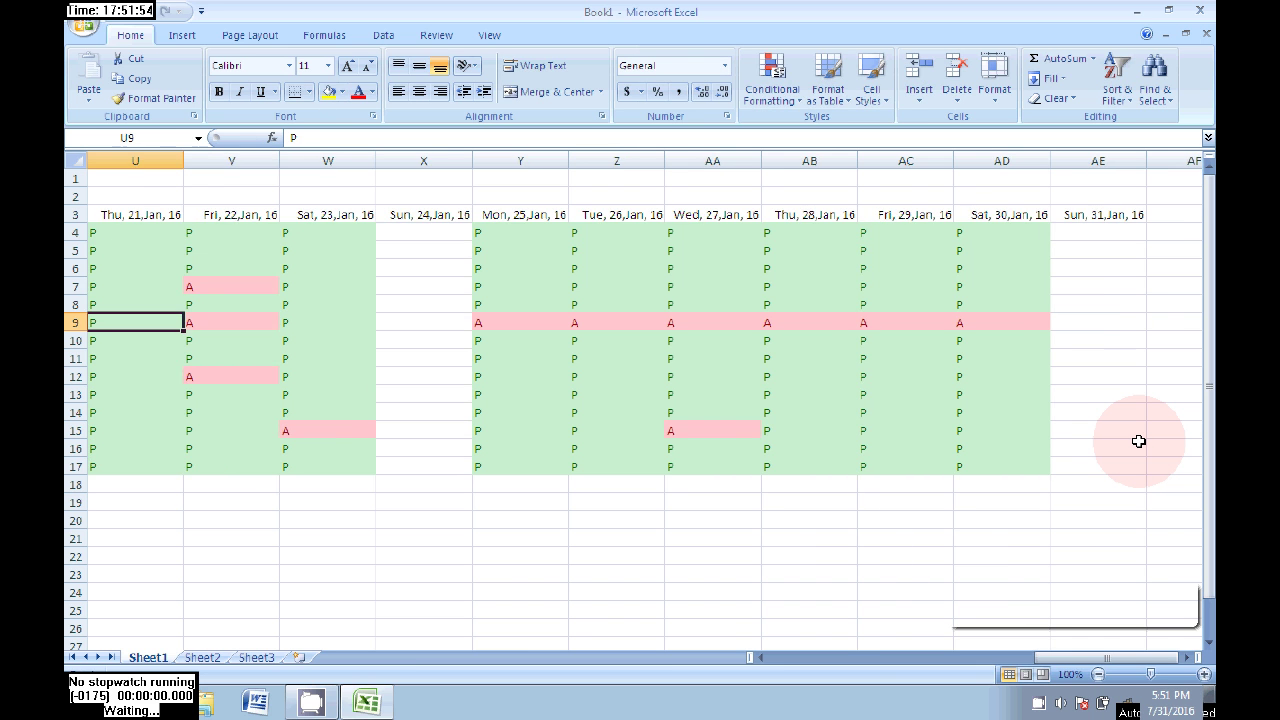
key("Left")
key("Left")
key("Left")
key("Left")
key("Right")
type("A")
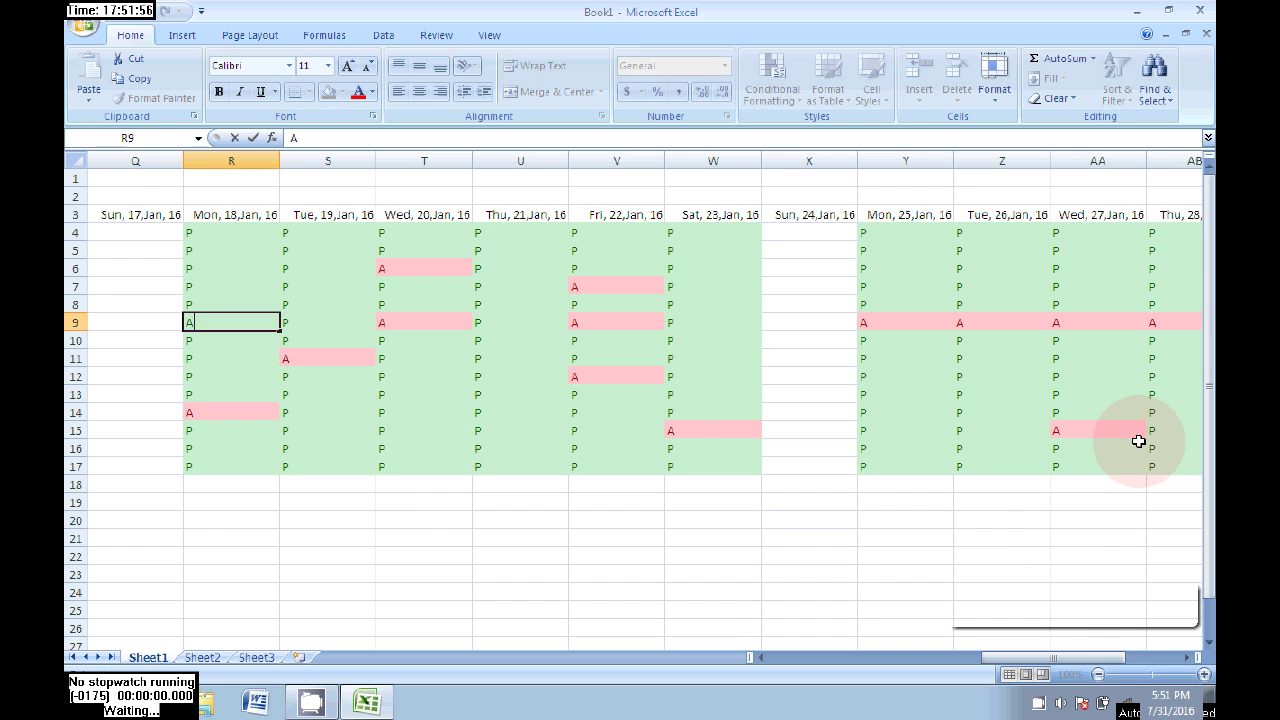
key("Right")
type("A")
key("Right")
type("A")
key("Right")
type("A")
key("Right")
key("Right")
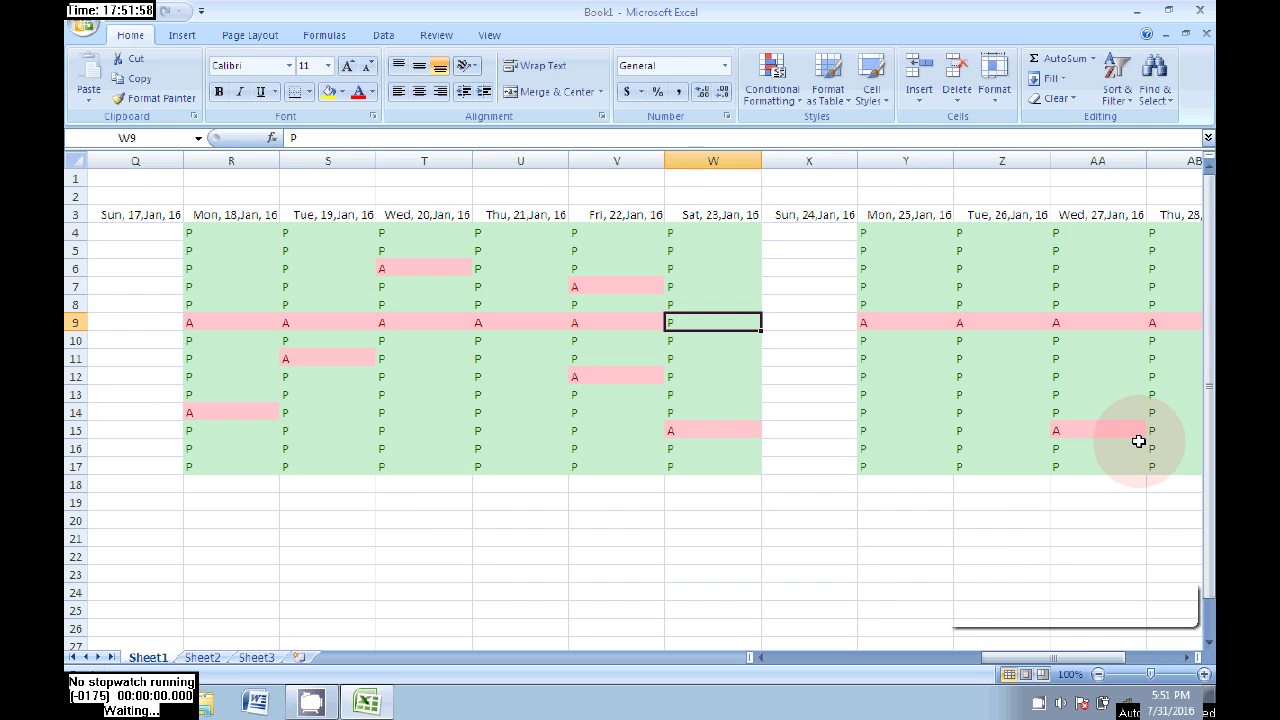
type("A")
key("Right")
key("Right")
key("Right")
key("Right")
key("Right")
key("Right")
key("Right")
key("Right")
key("Right")
key("Right")
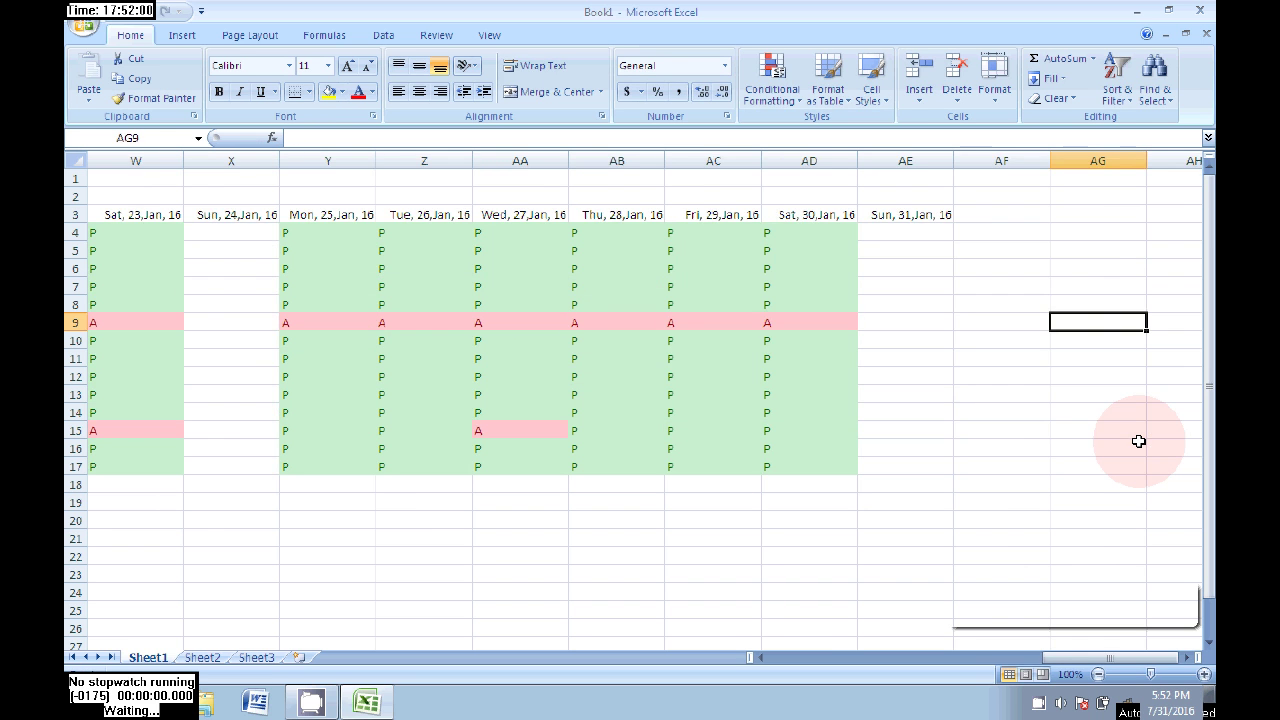
key("Left")
key("Left")
key("Right")
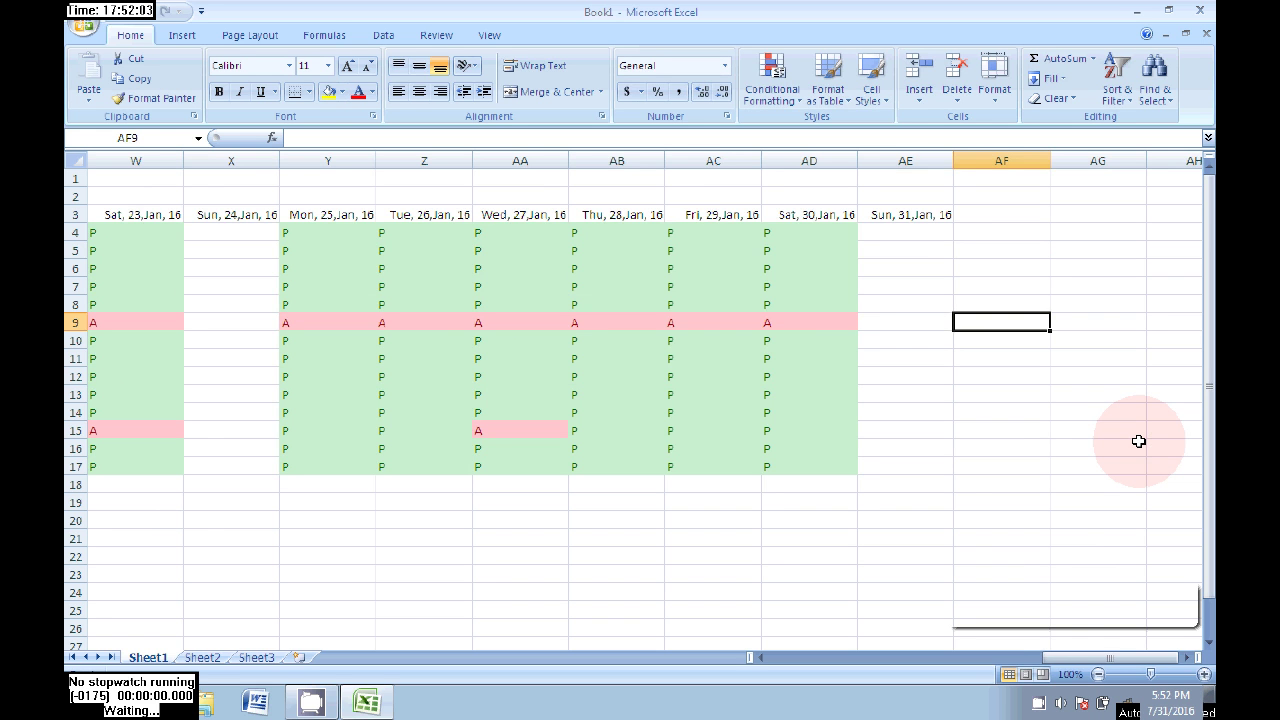
key("Right")
key("Right")
key("Right")
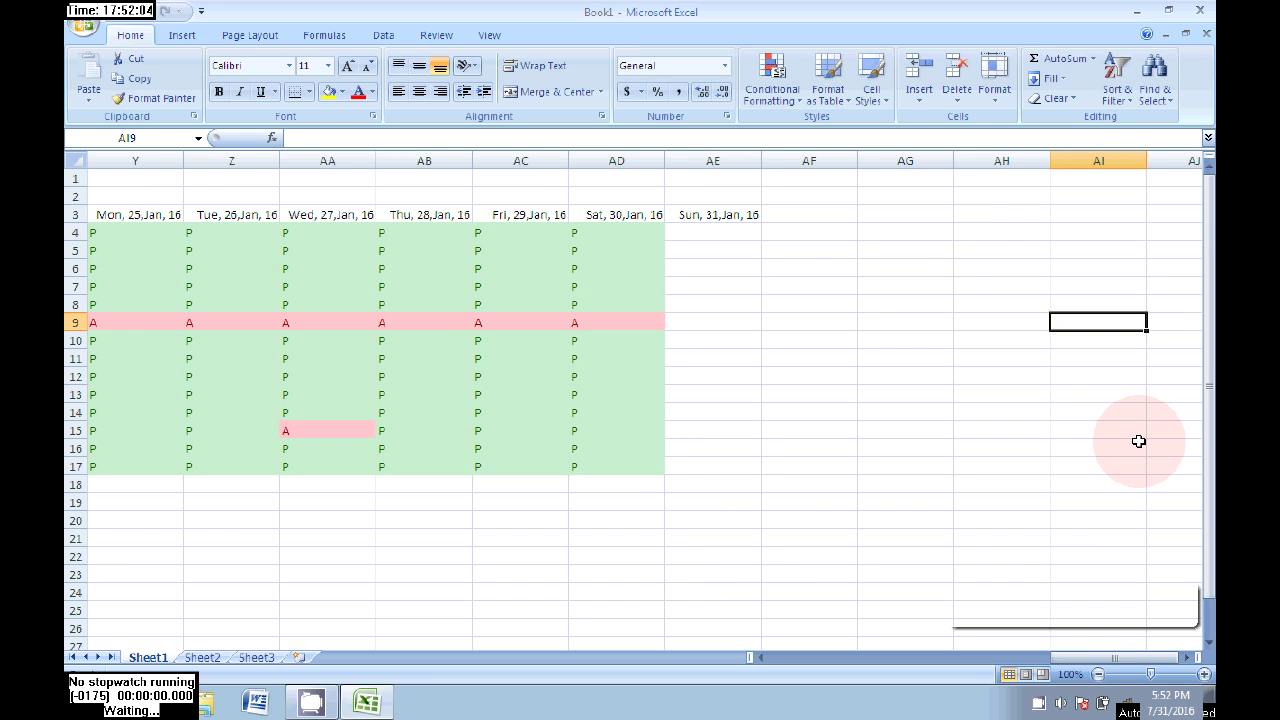
- Enter the heading TTL PRESENTS in AF3 and TTL ABSENTS in AG3
left_click(797, 220)
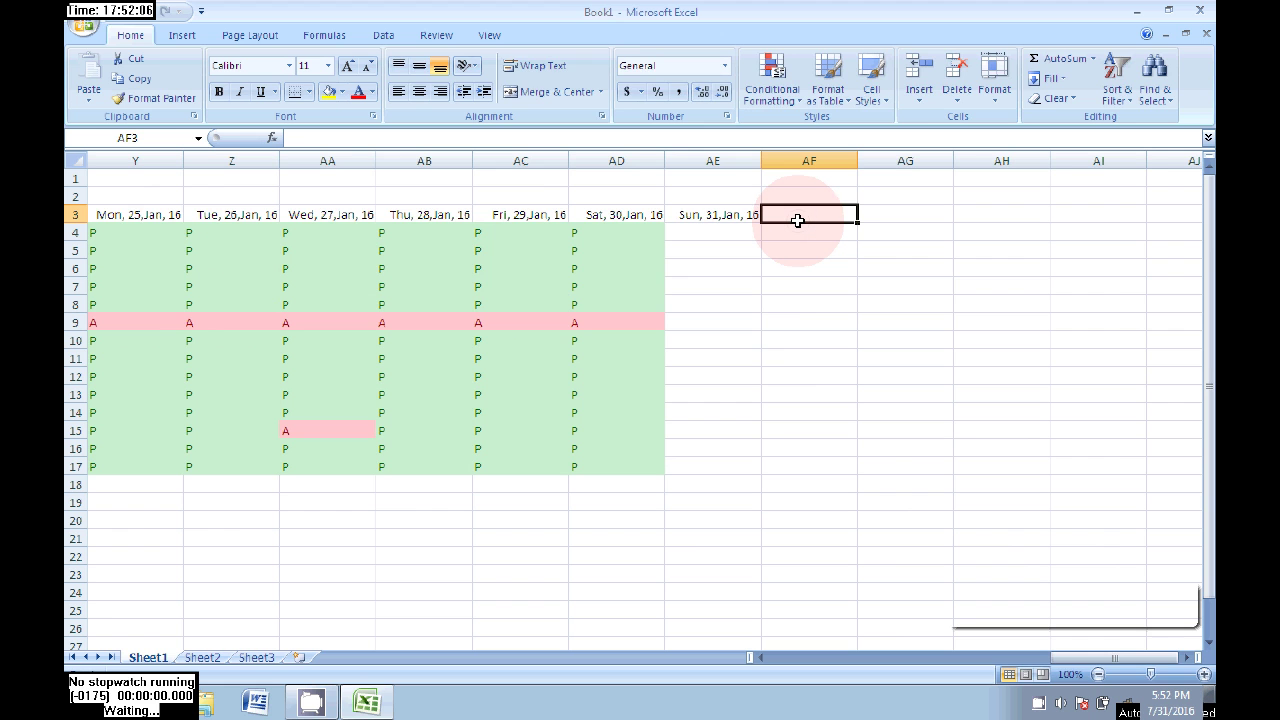
type("TTL PRESENTS")
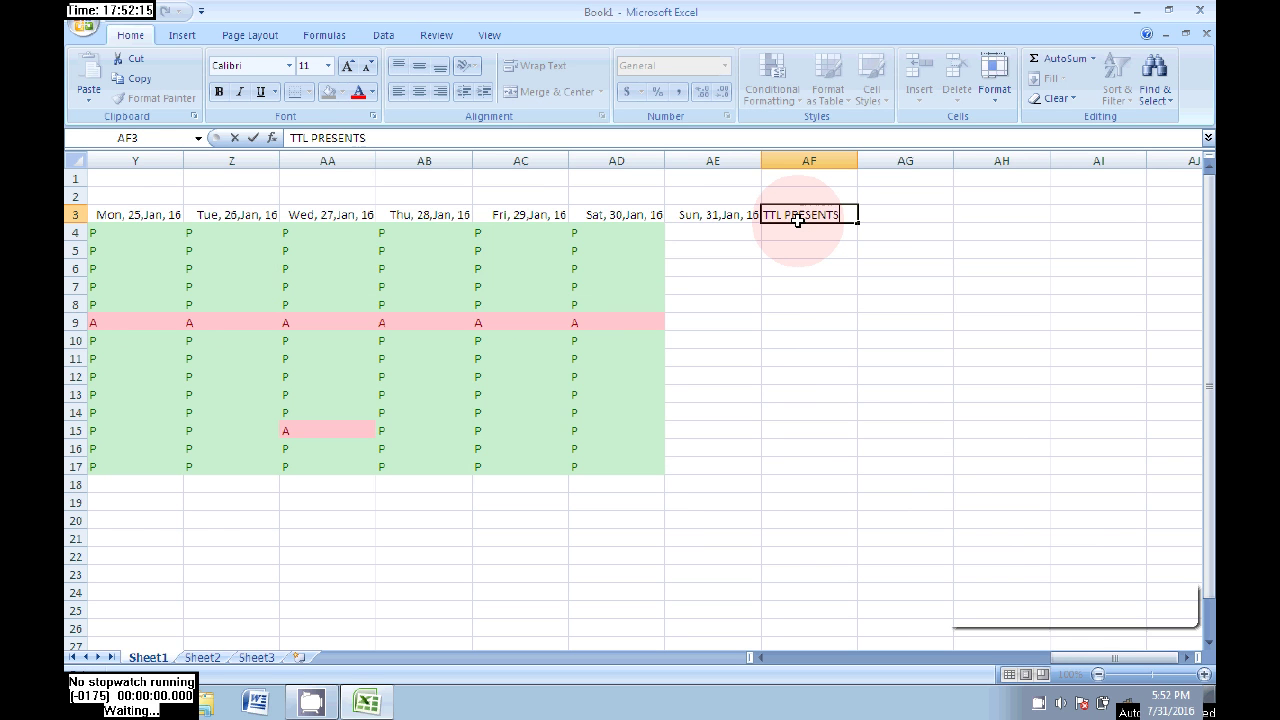
key("Tab")
type("TT")
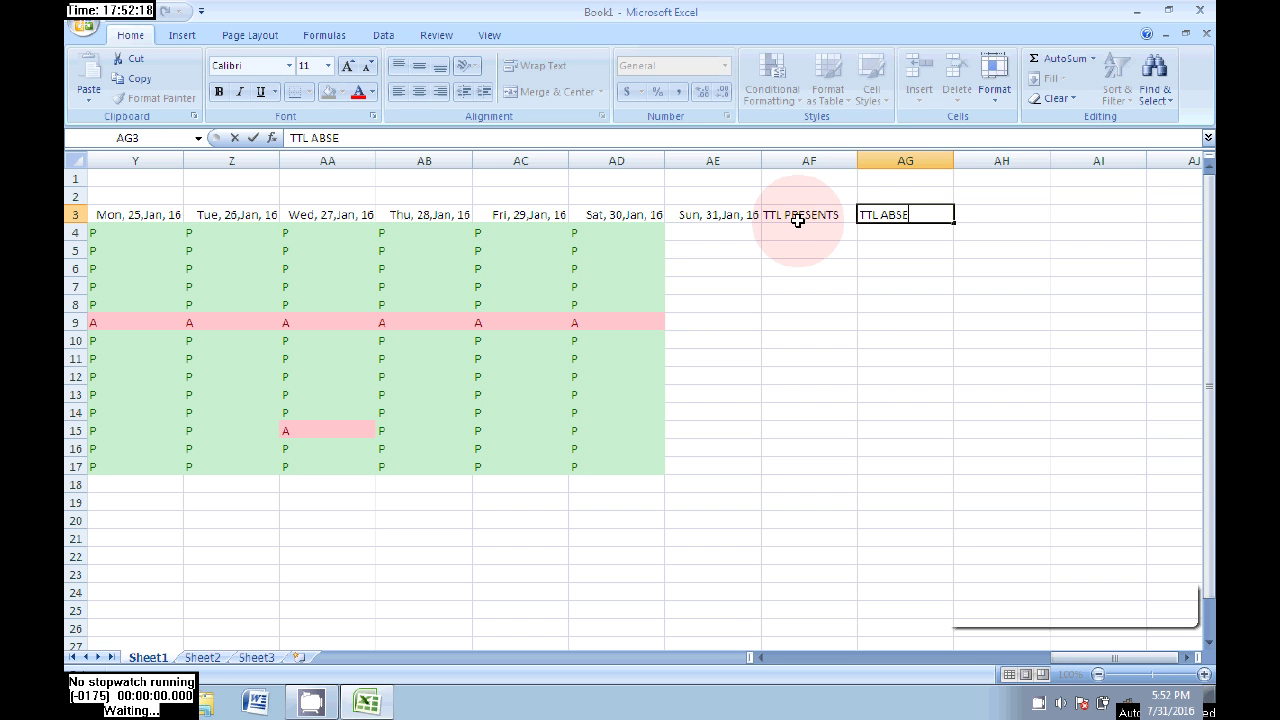
key("Return")
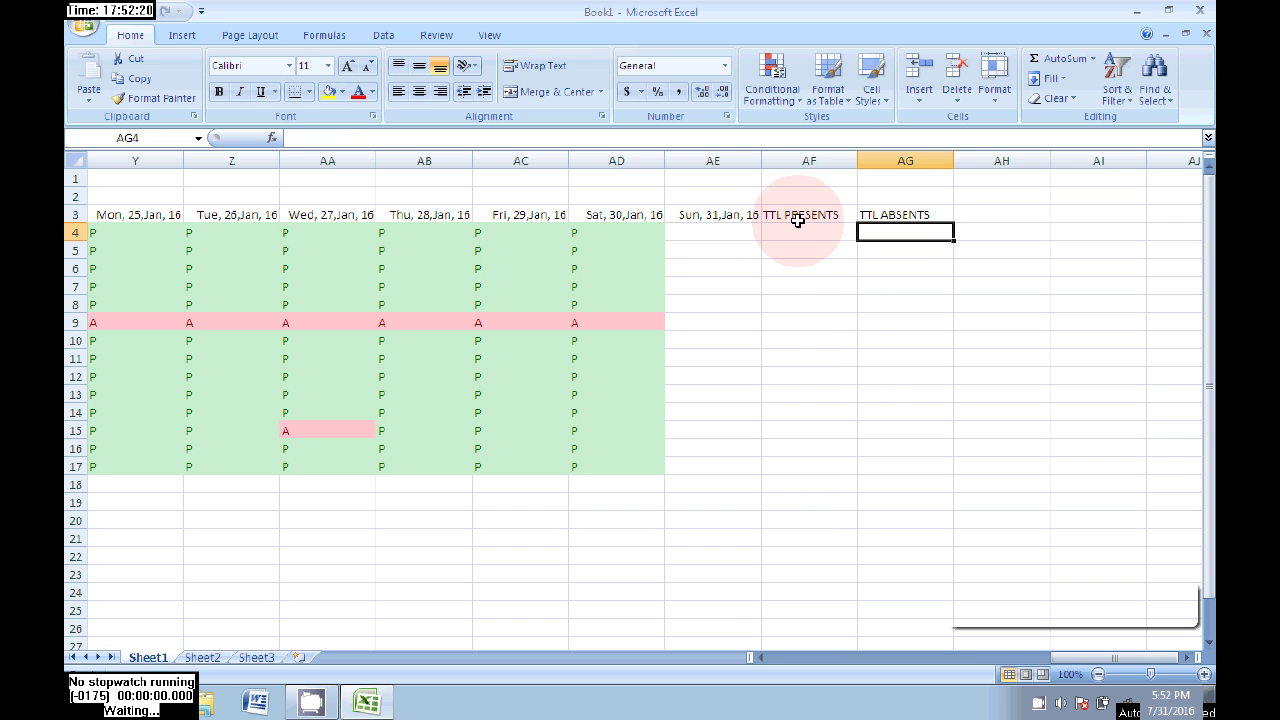
left_click(800, 235)
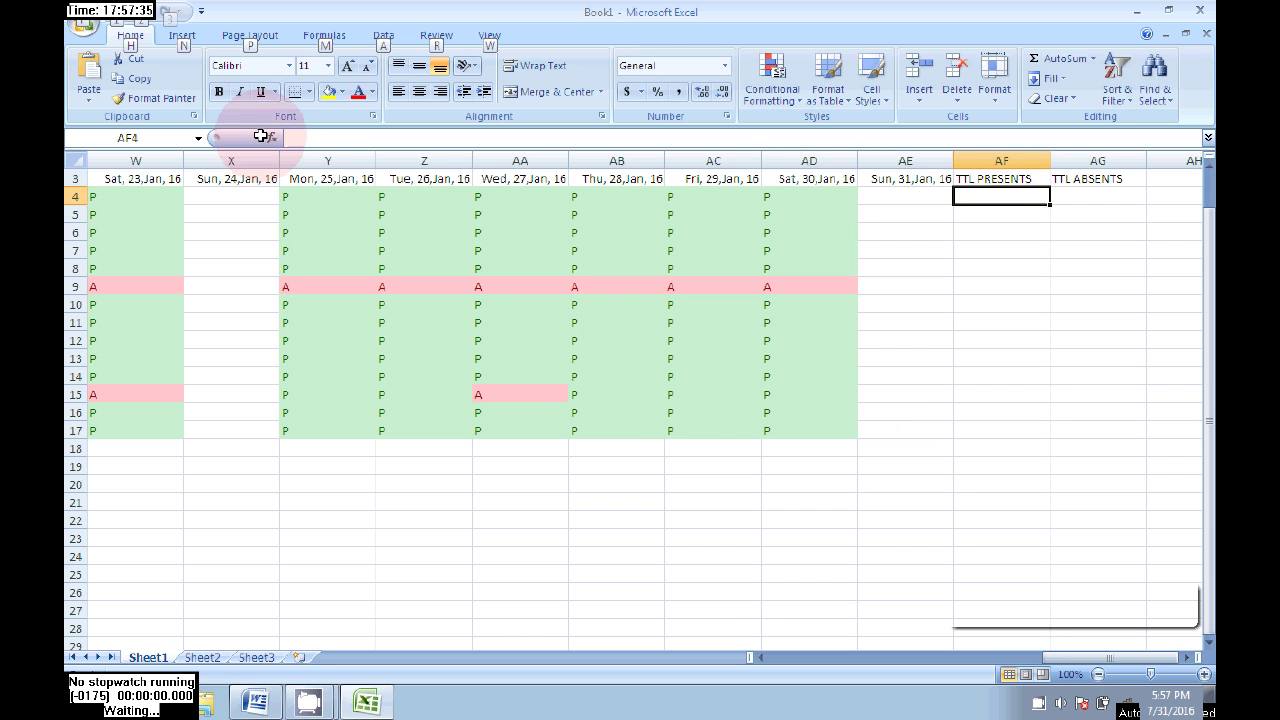
- Show the Formulas ribbon's function library, then start editing cell AF4
left_click(180, 36)
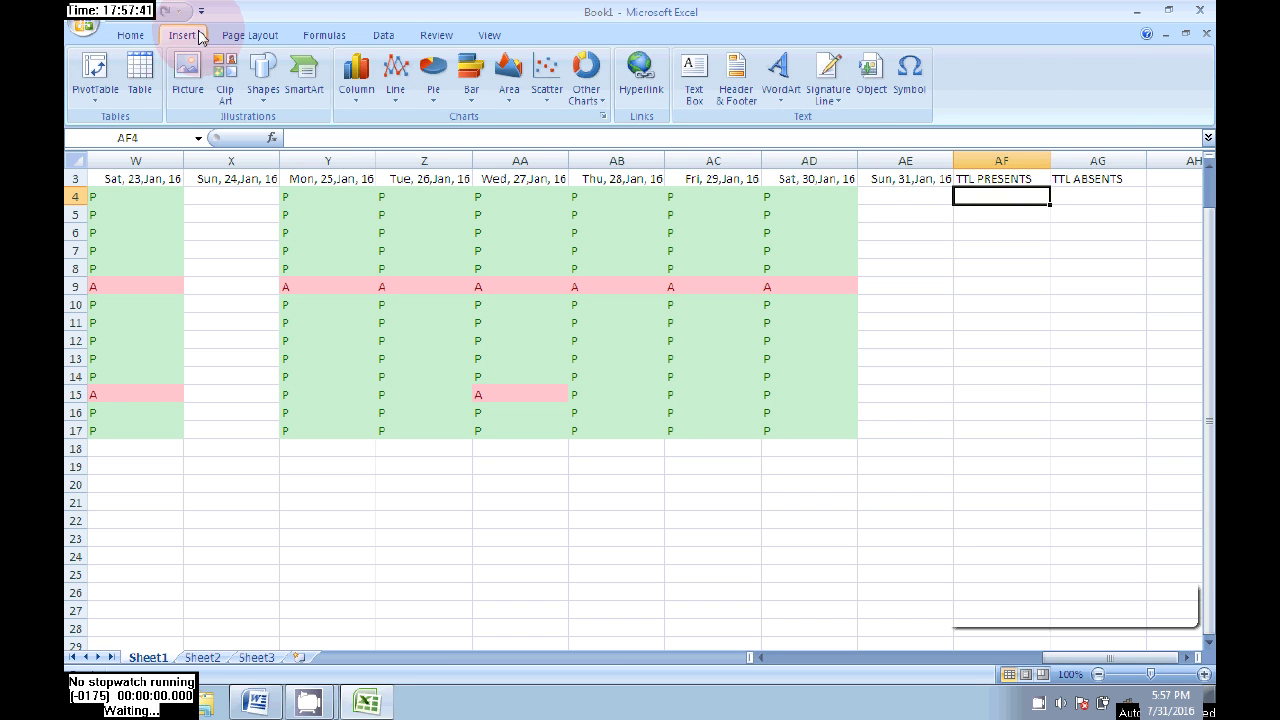
left_click(316, 35)
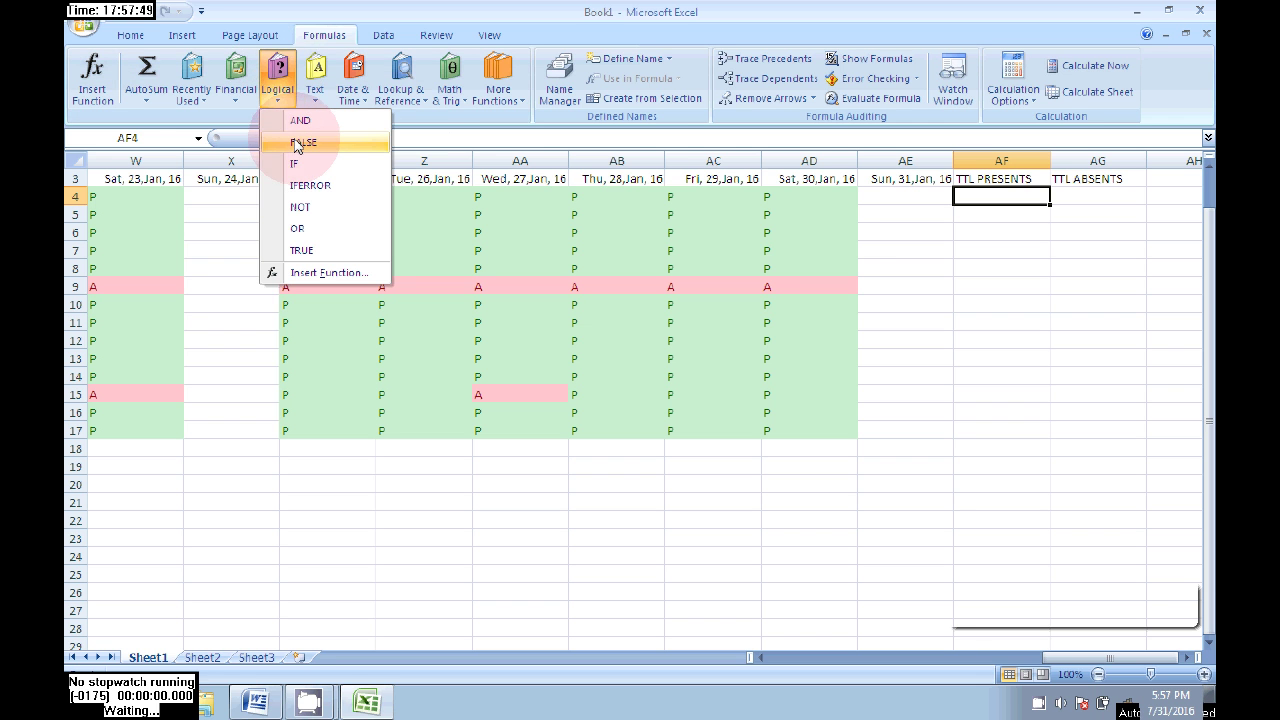
left_click(993, 293)
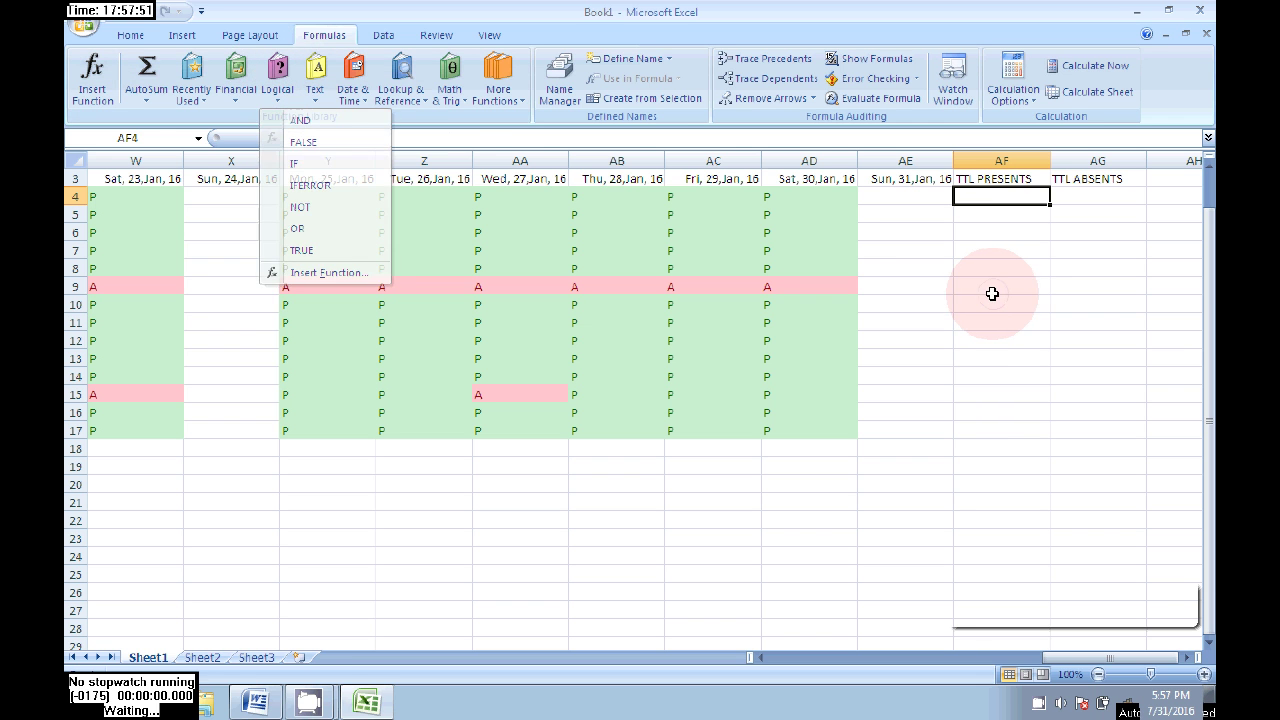
double_click(979, 196)
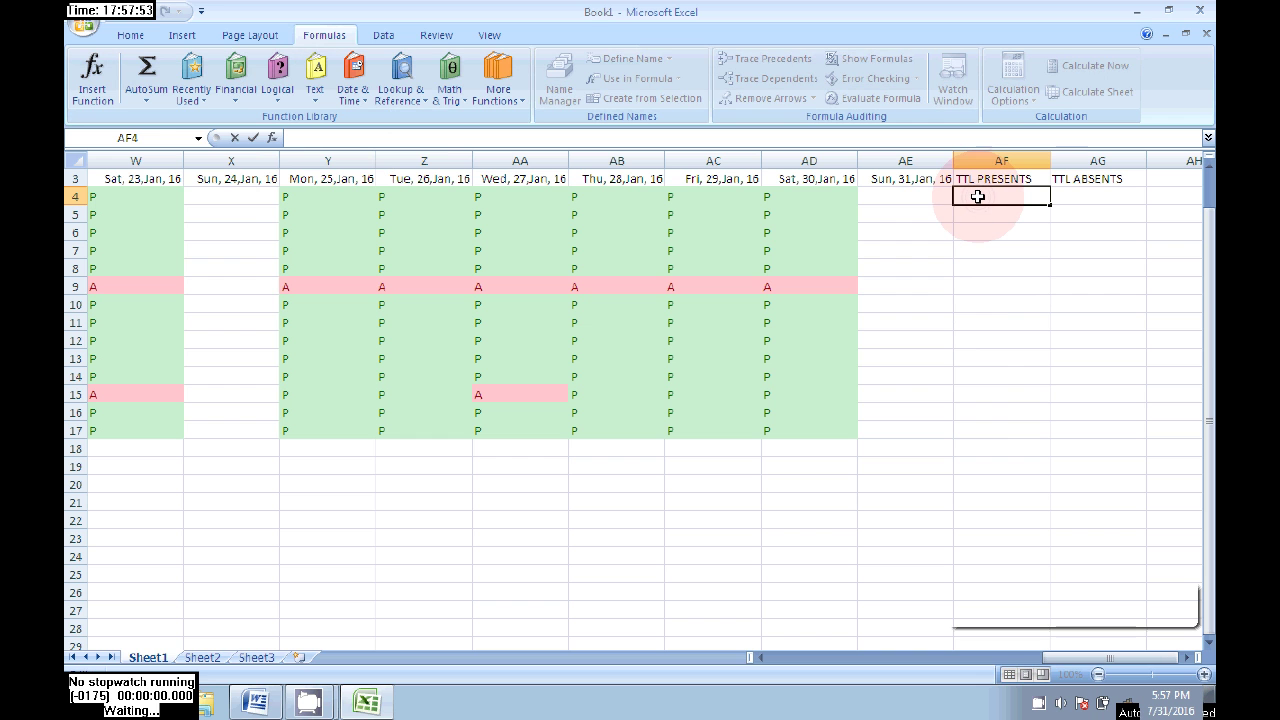
- Enter =COUNTIF(D4:AE4,"P") in AF4 to count row 4's presents
type("=C")
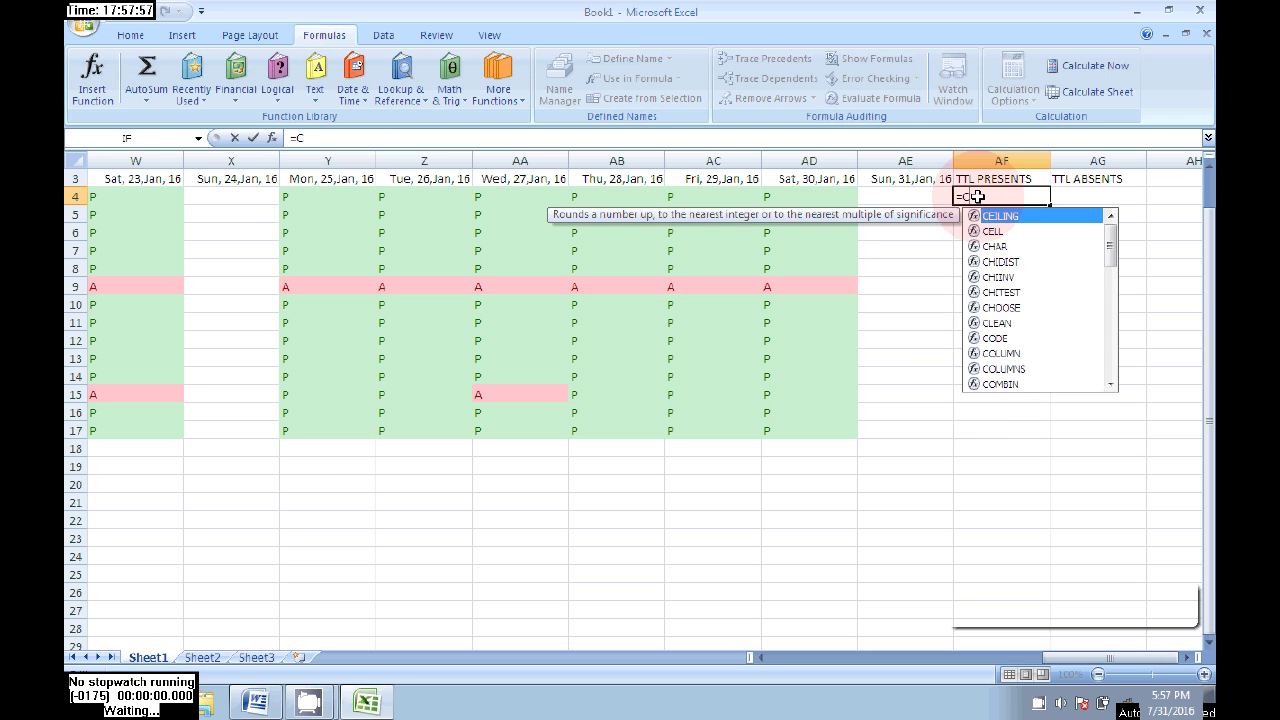
type("OUN")
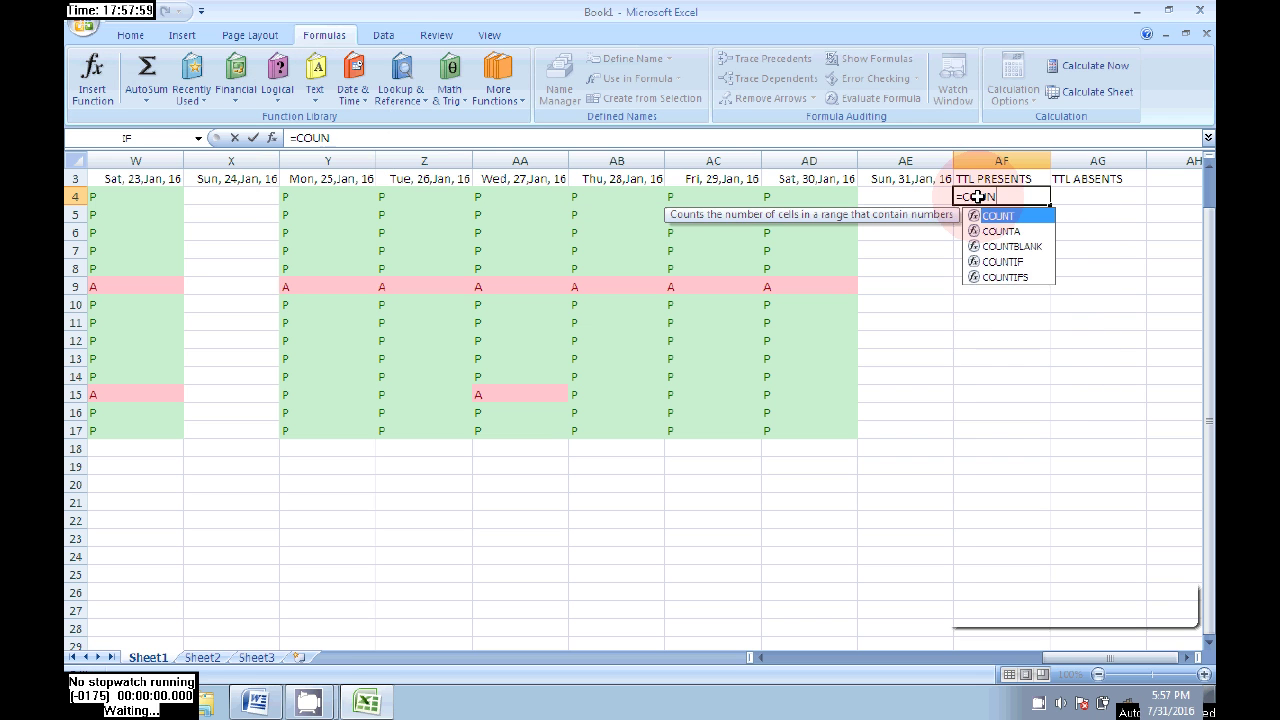
type("TIF")
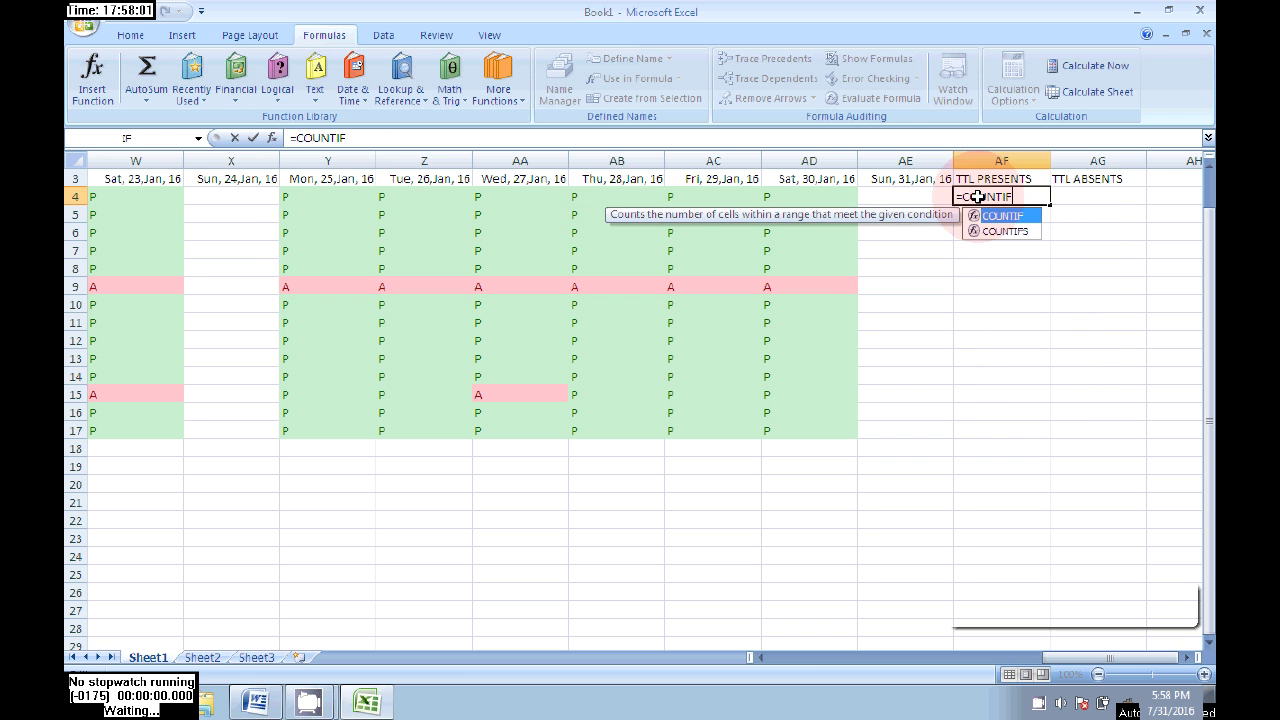
type("(")
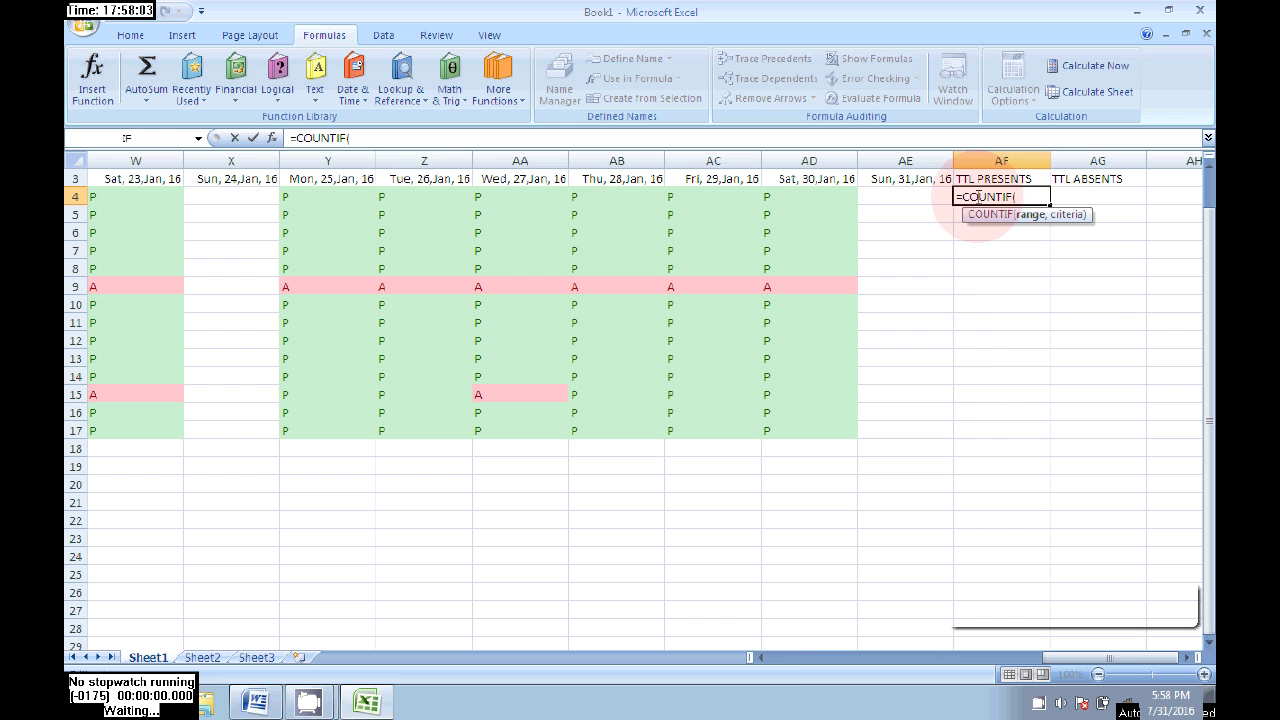
left_click_drag(1130, 659, 817, 667)
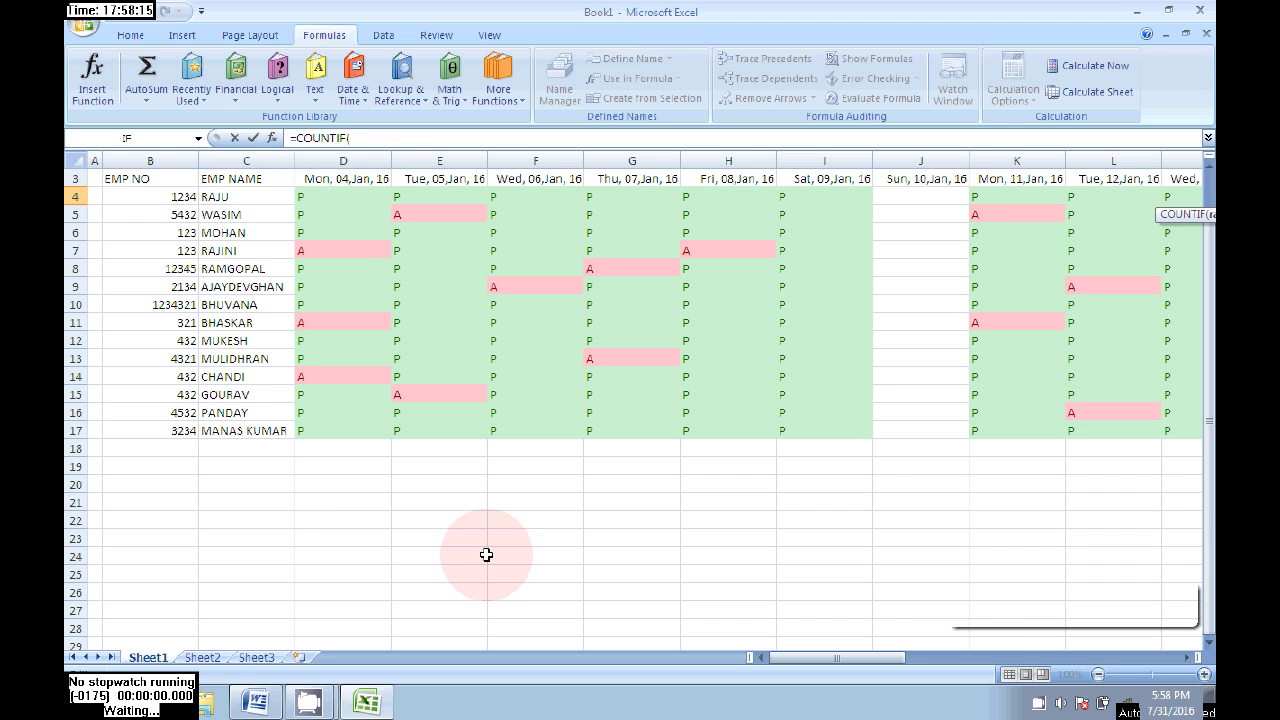
left_click_drag(850, 658, 1180, 600)
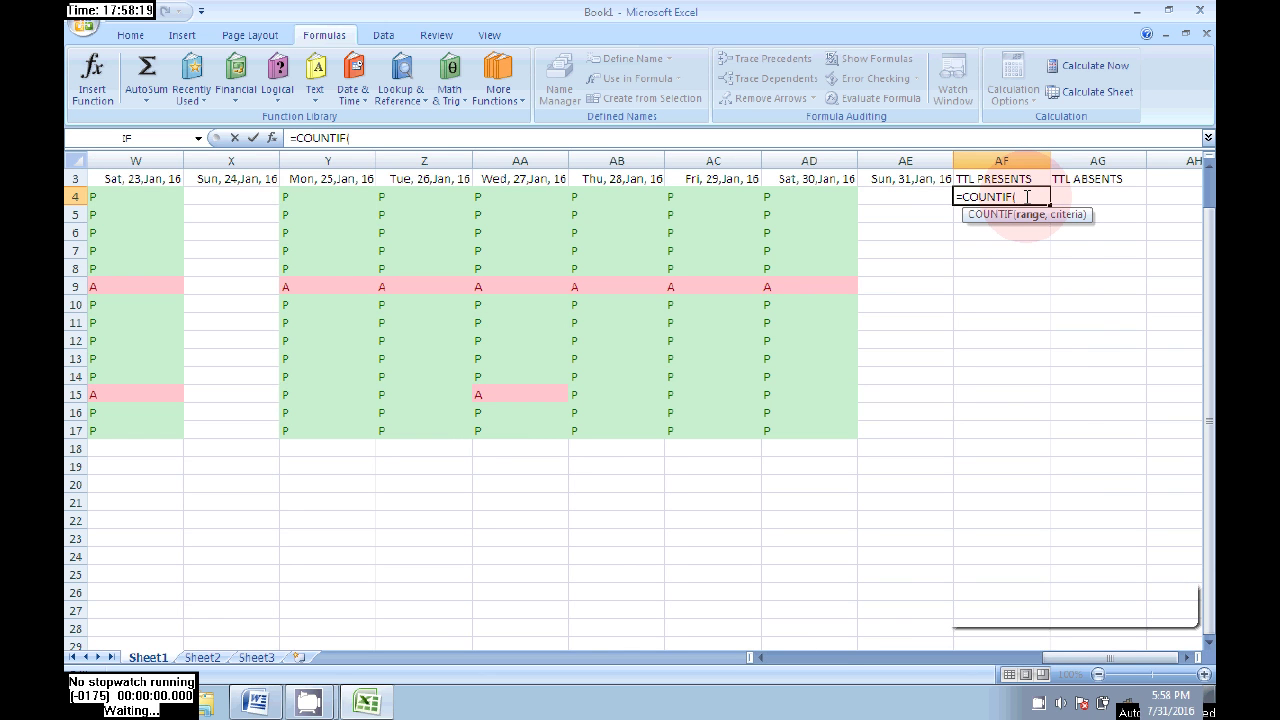
type("D")
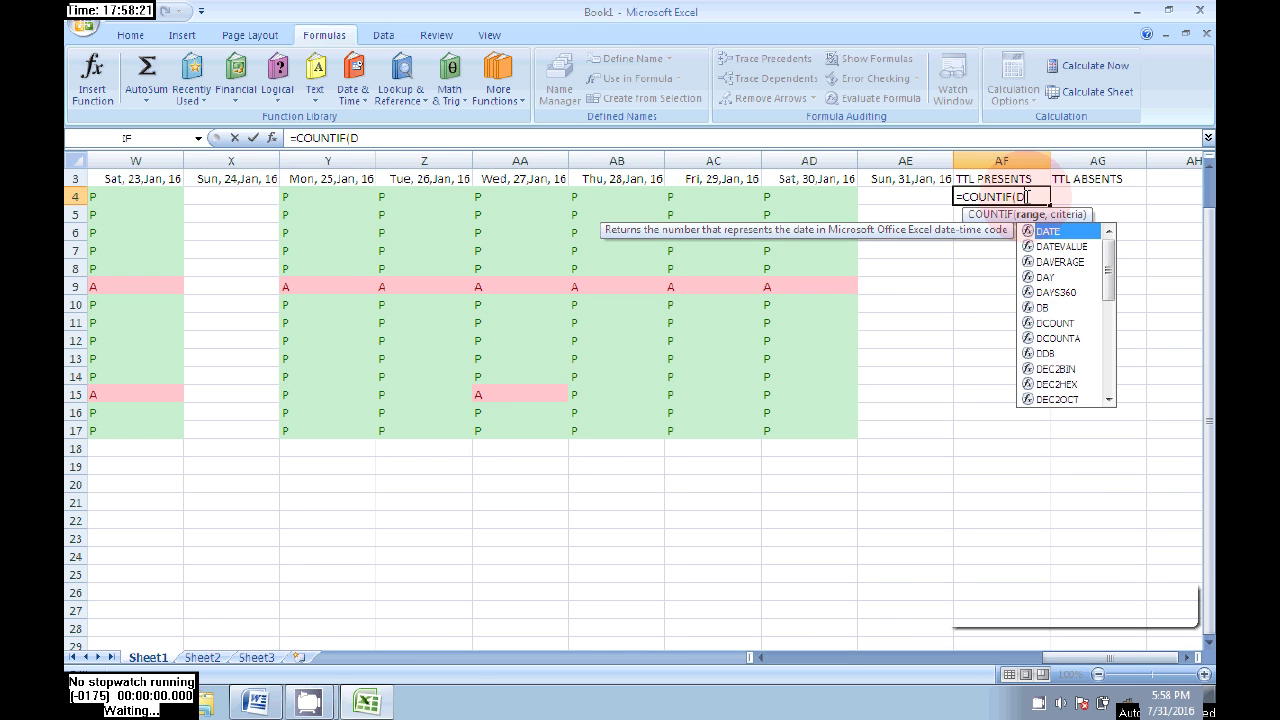
type("4")
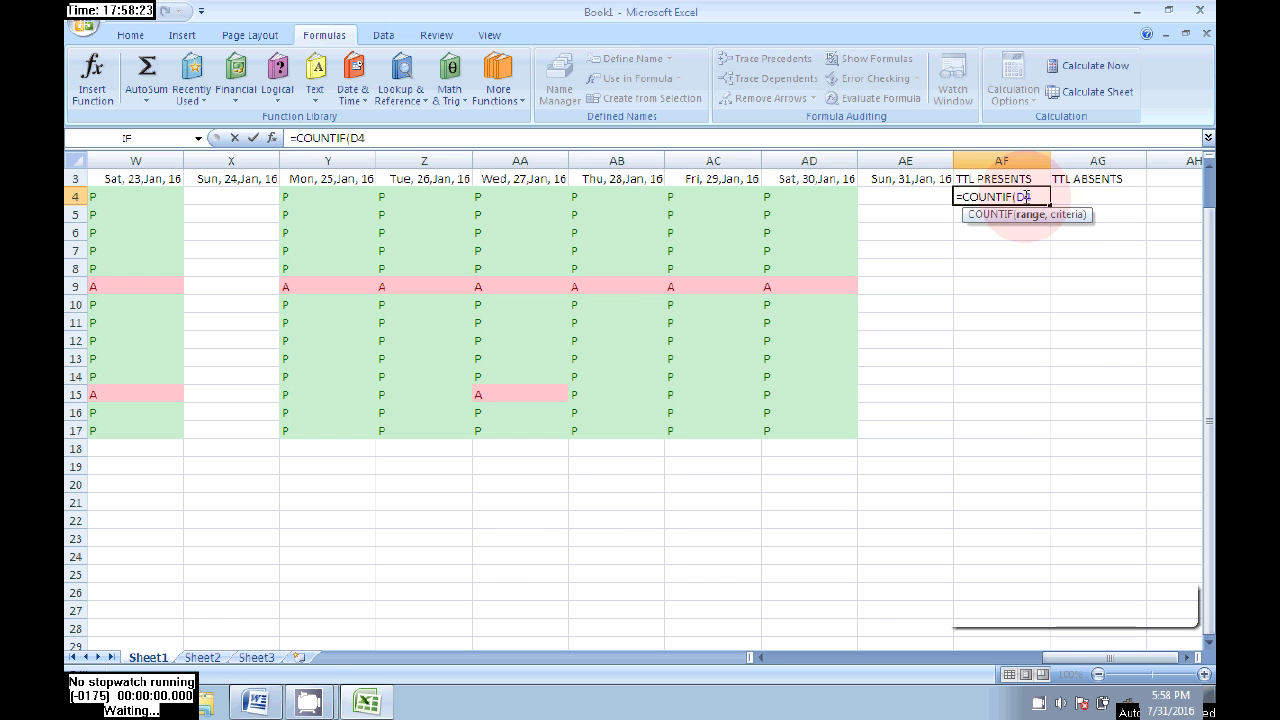
type(":")
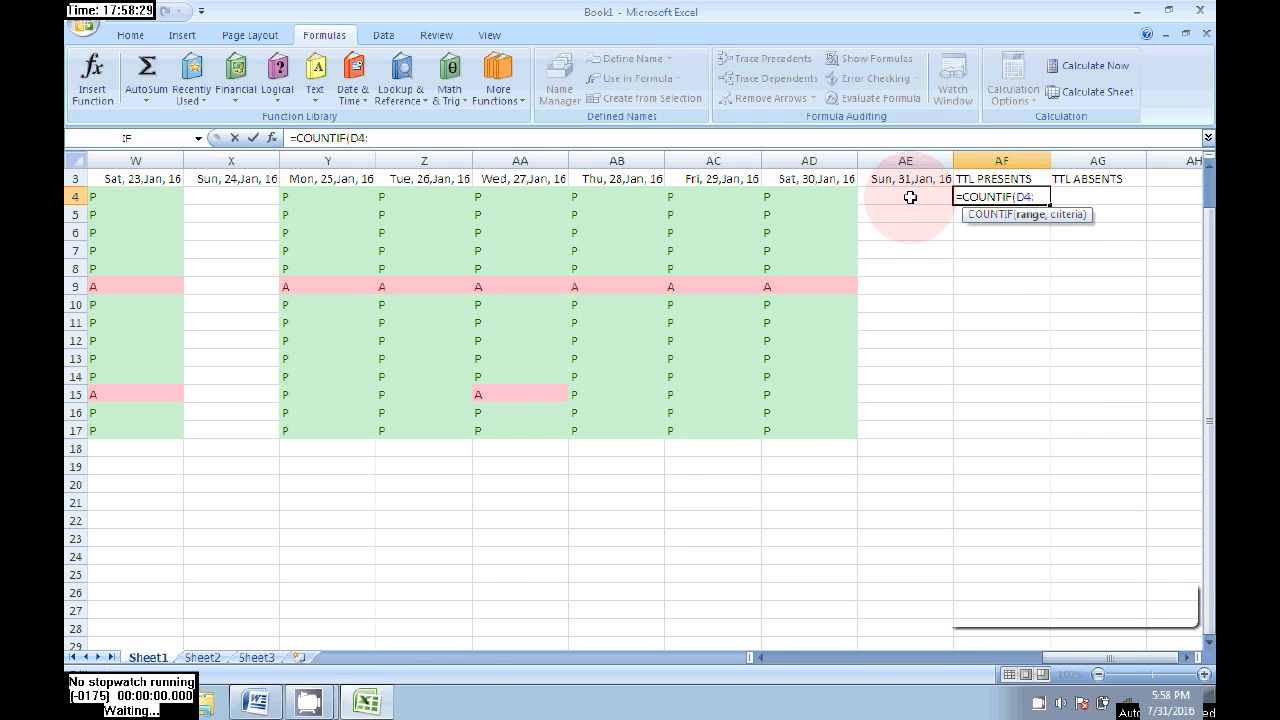
type("A")
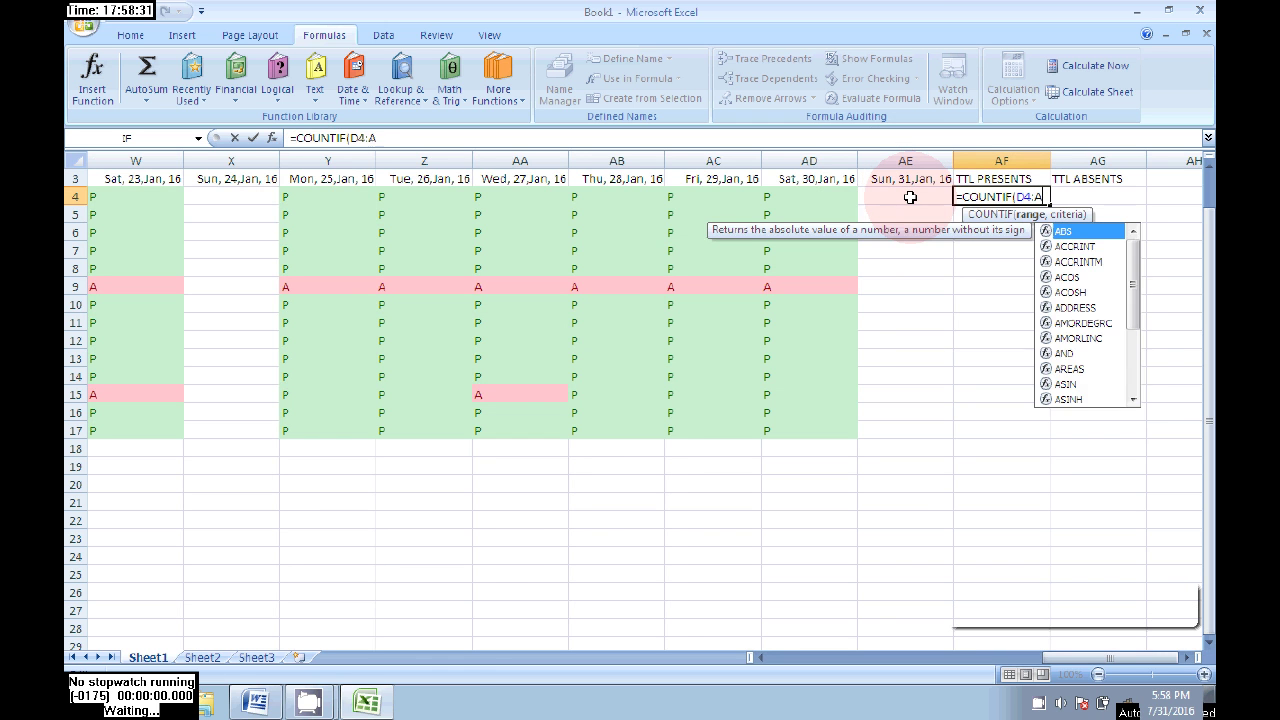
type("E")
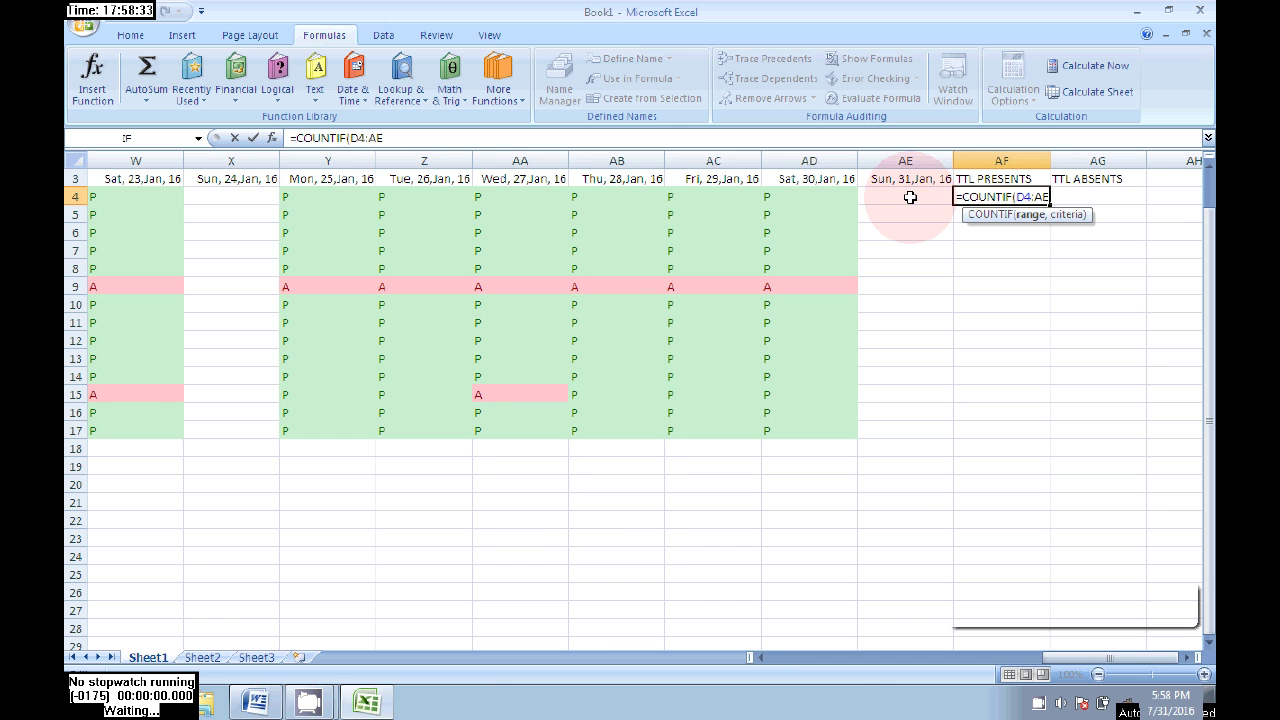
type("4")
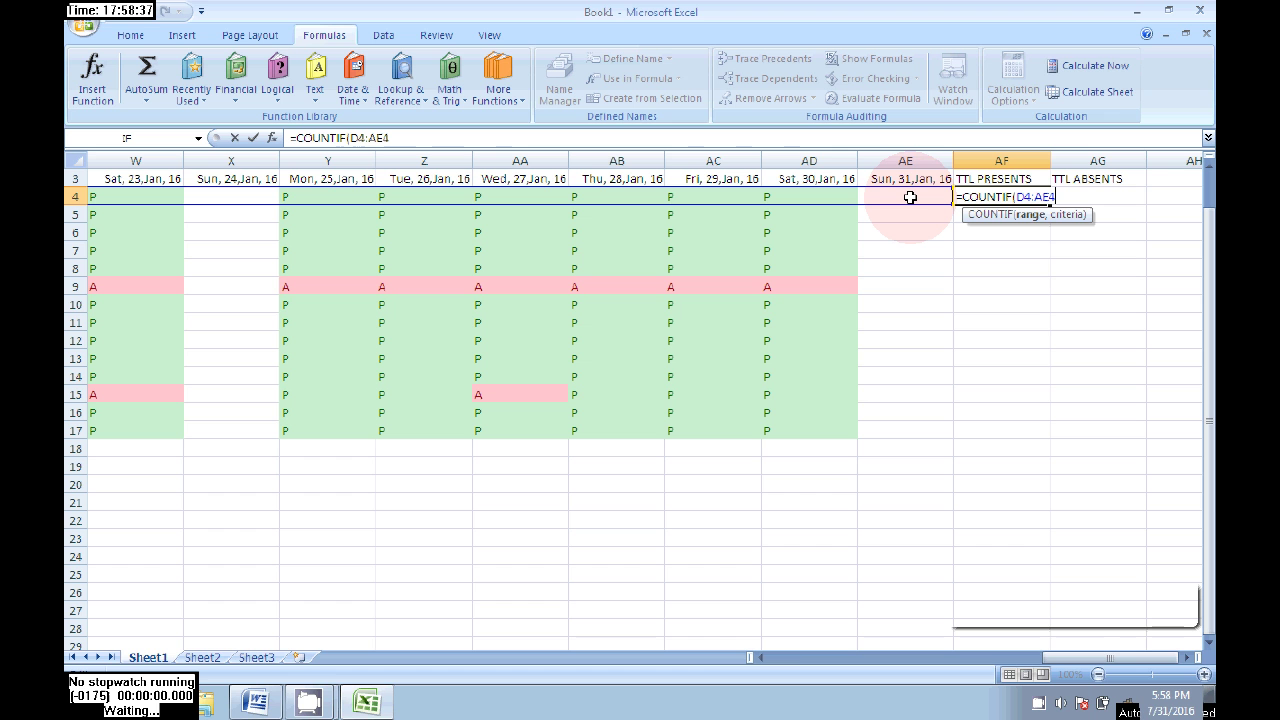
type(",\"P")
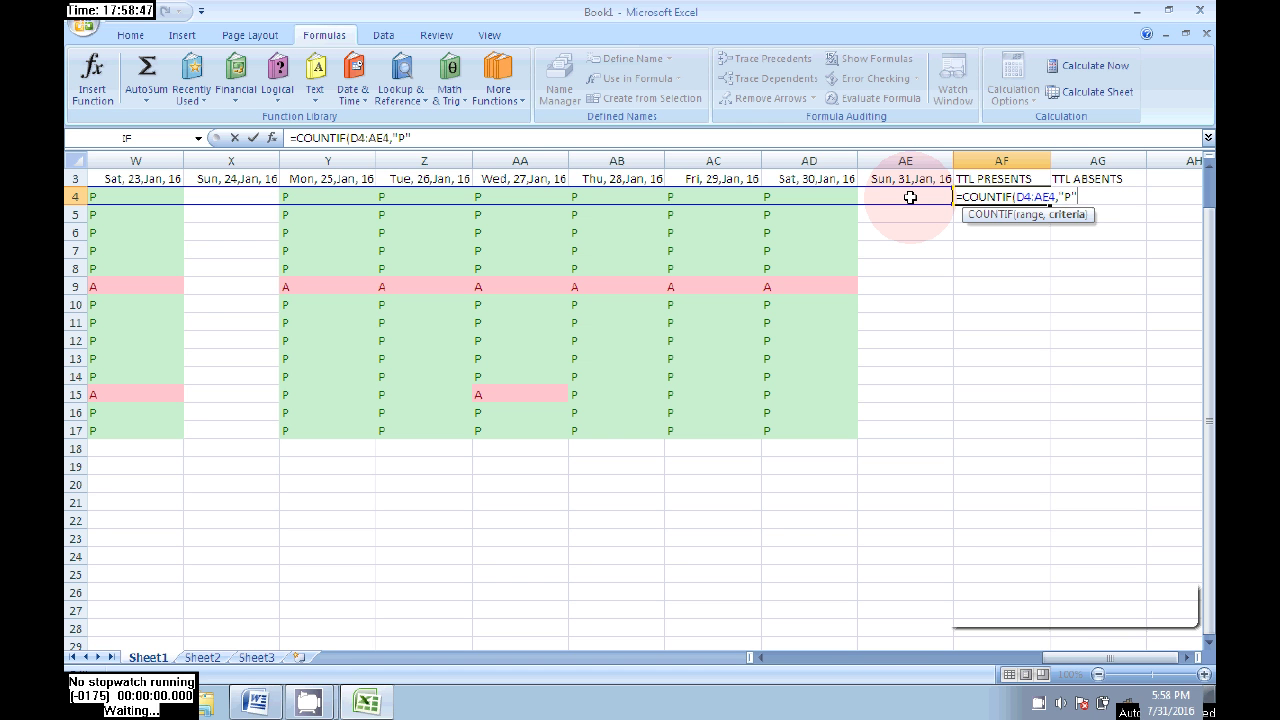
type("\")")
key("Return")
- Select AF4's COUNTIF formula text in the formula bar to copy into Word
left_click(1003, 288)
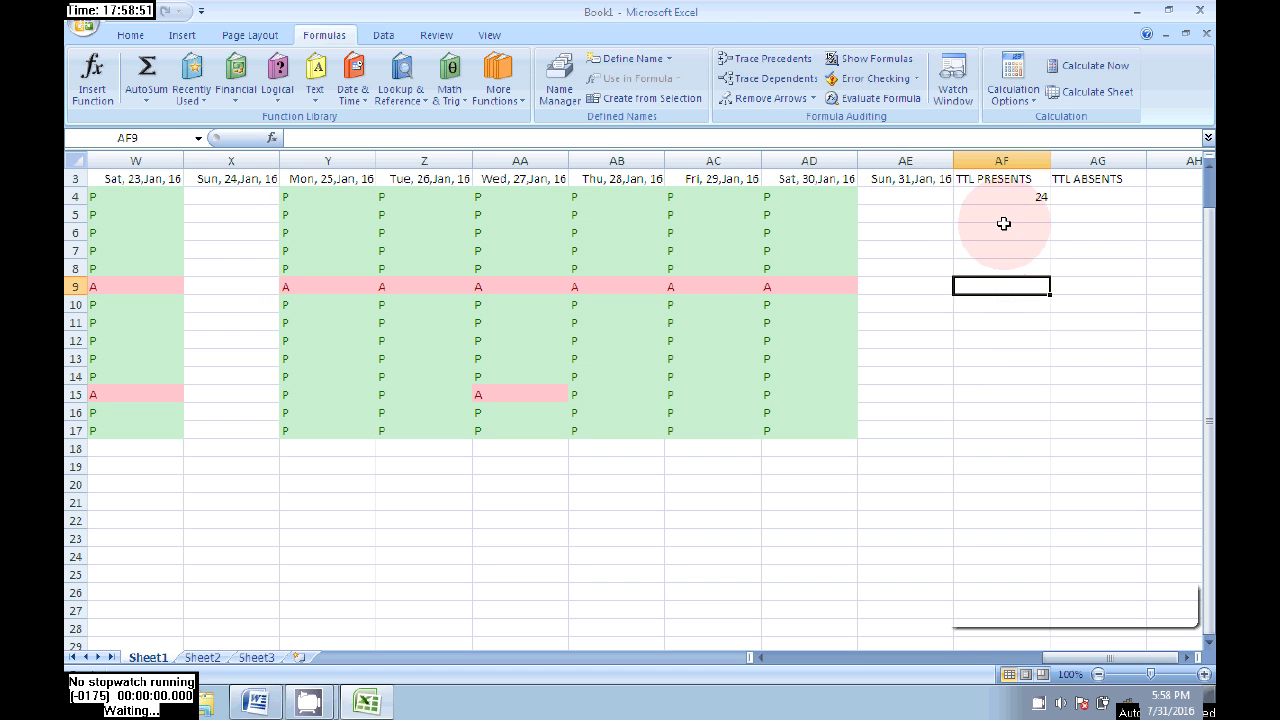
left_click(1000, 197)
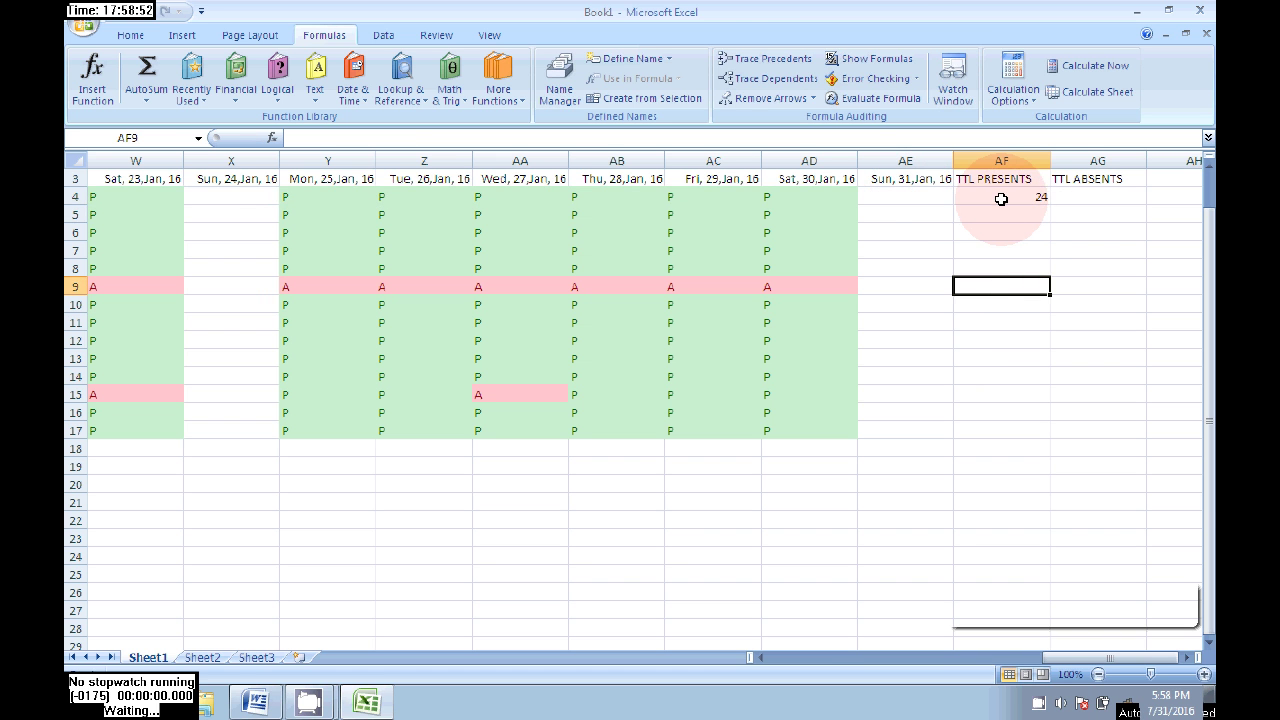
left_click(403, 138)
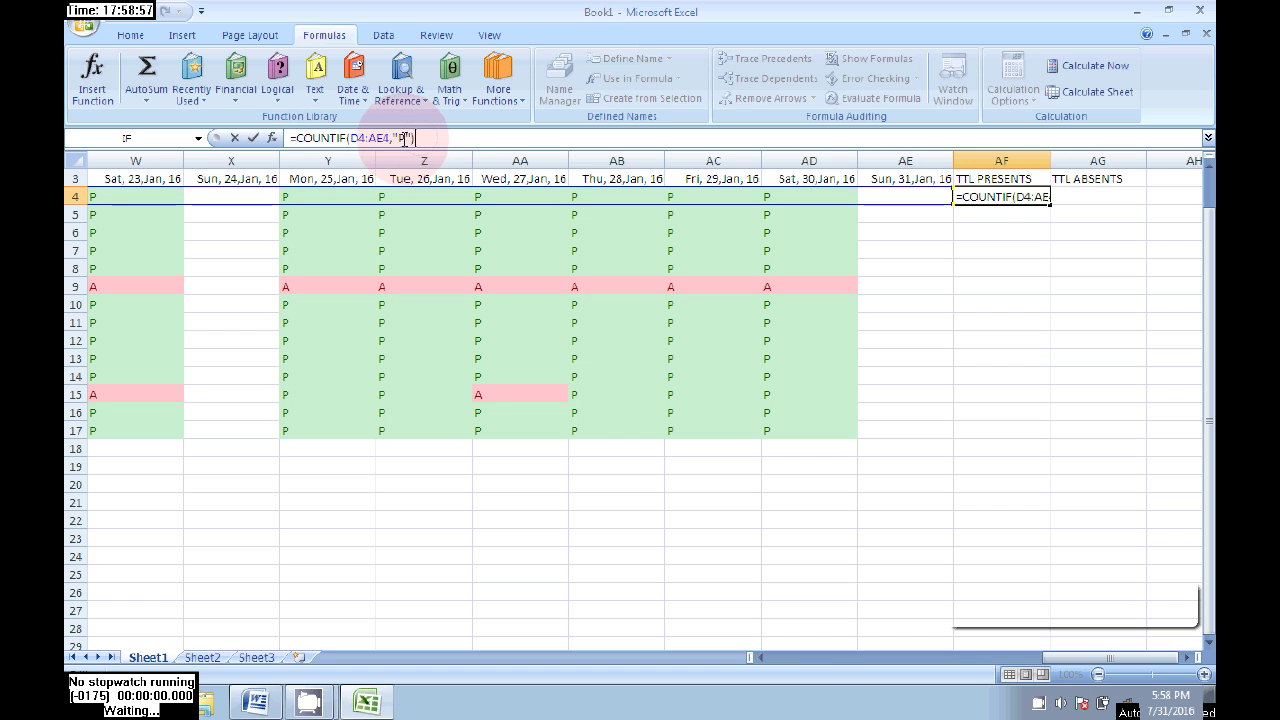
left_click_drag(403, 138, 272, 137)
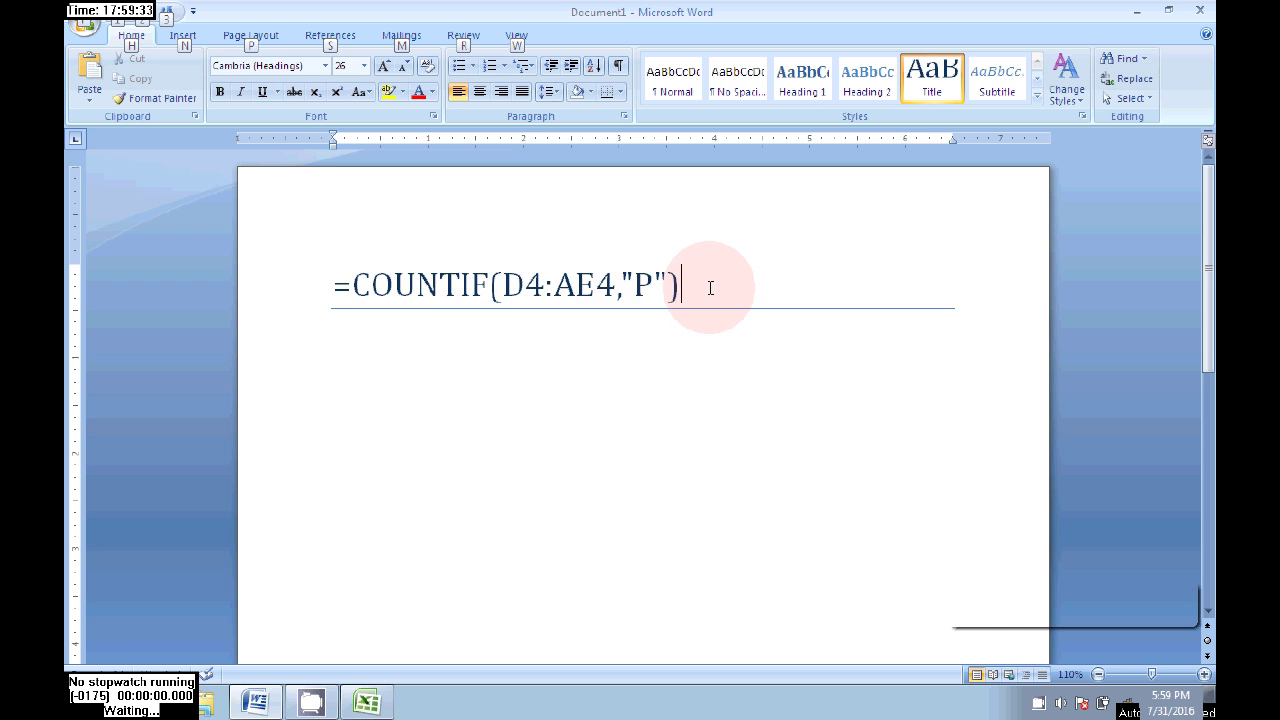
left_click(368, 703)
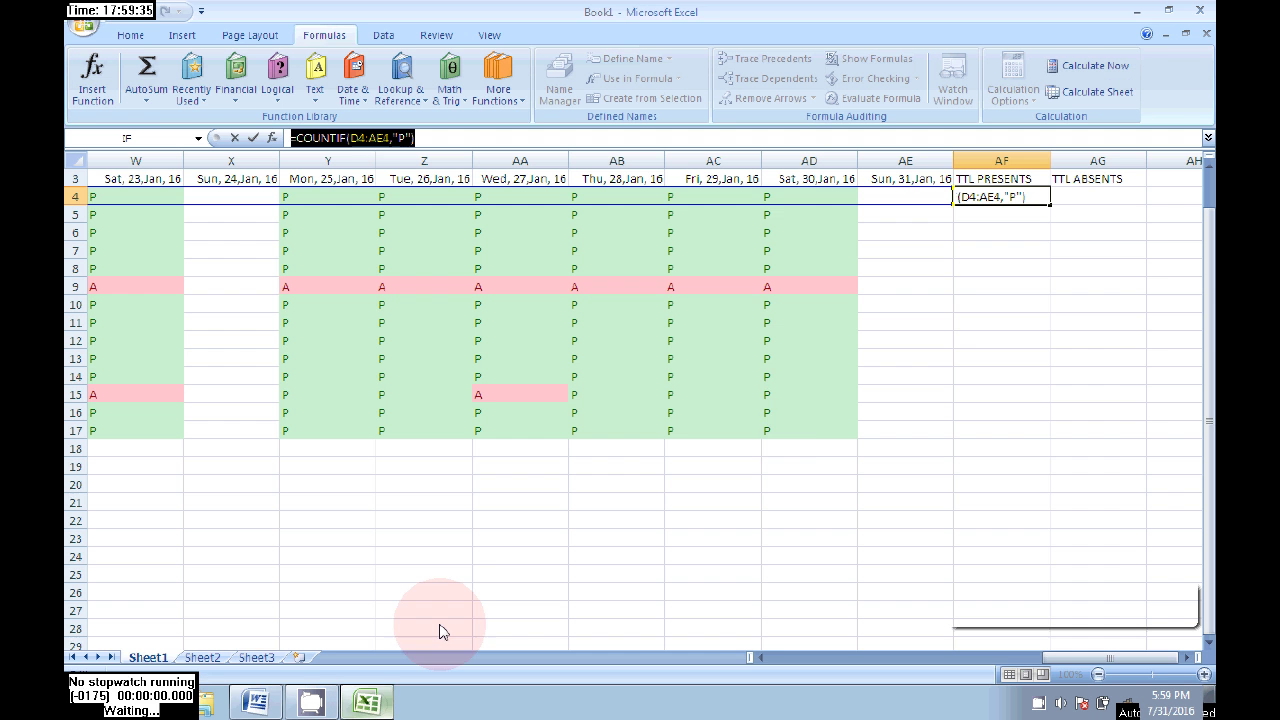
type("=")
left_click(963, 305)
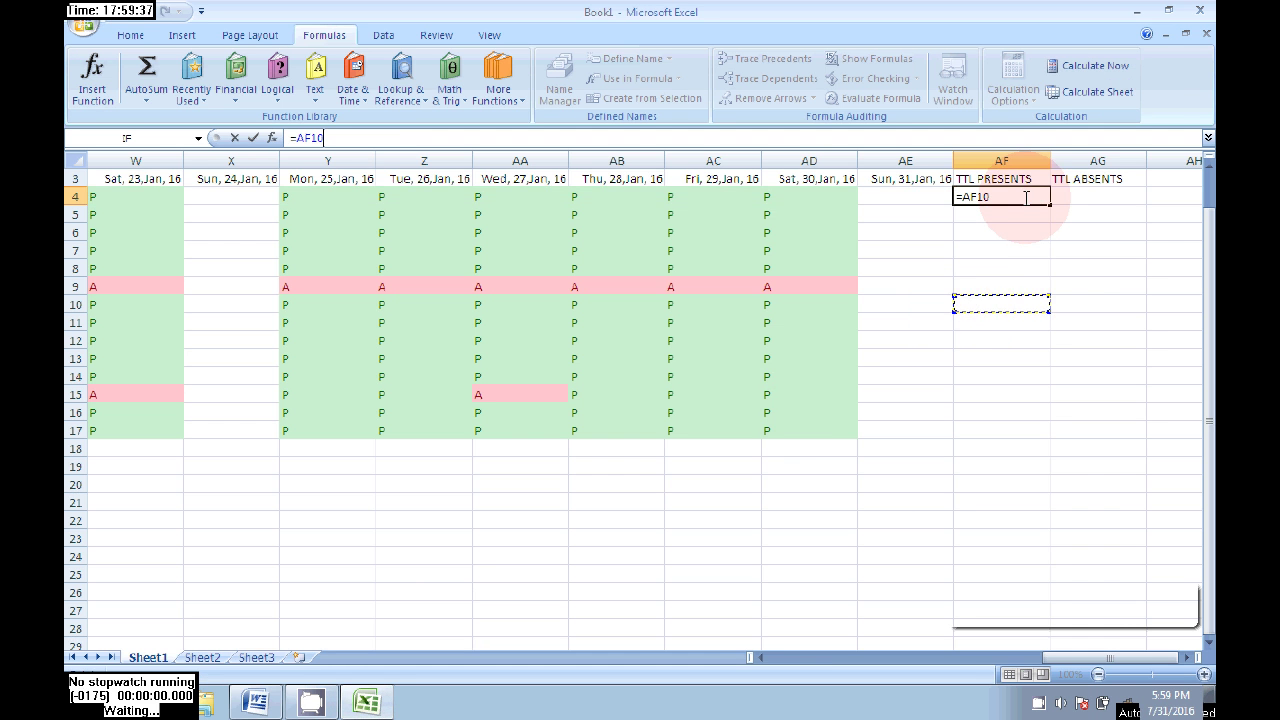
- Re-enter =COUNTIF(D4:AE4,"P") in AF4 and fill it down to AF17
left_click(1026, 197)
key("BackSpace")
key("BackSpace")
key("BackSpace")
key("BackSpace")
key("BackSpace")
type("=")
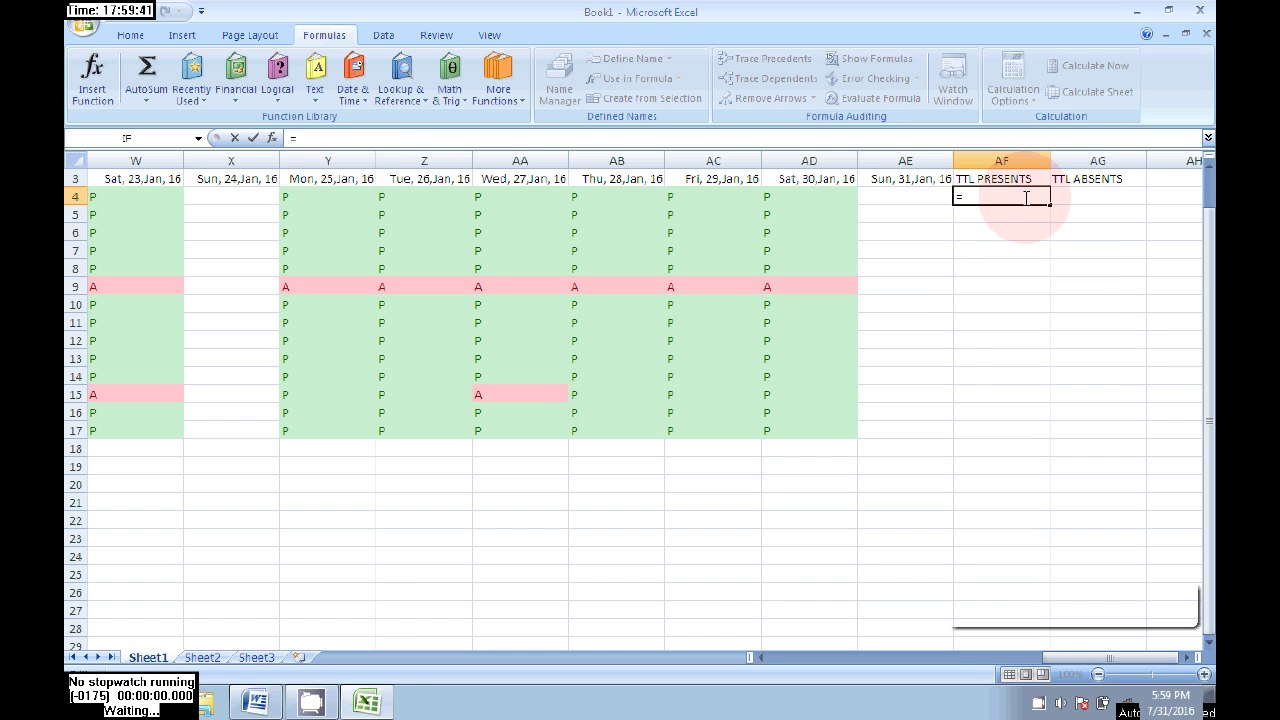
type("COUNTIF")
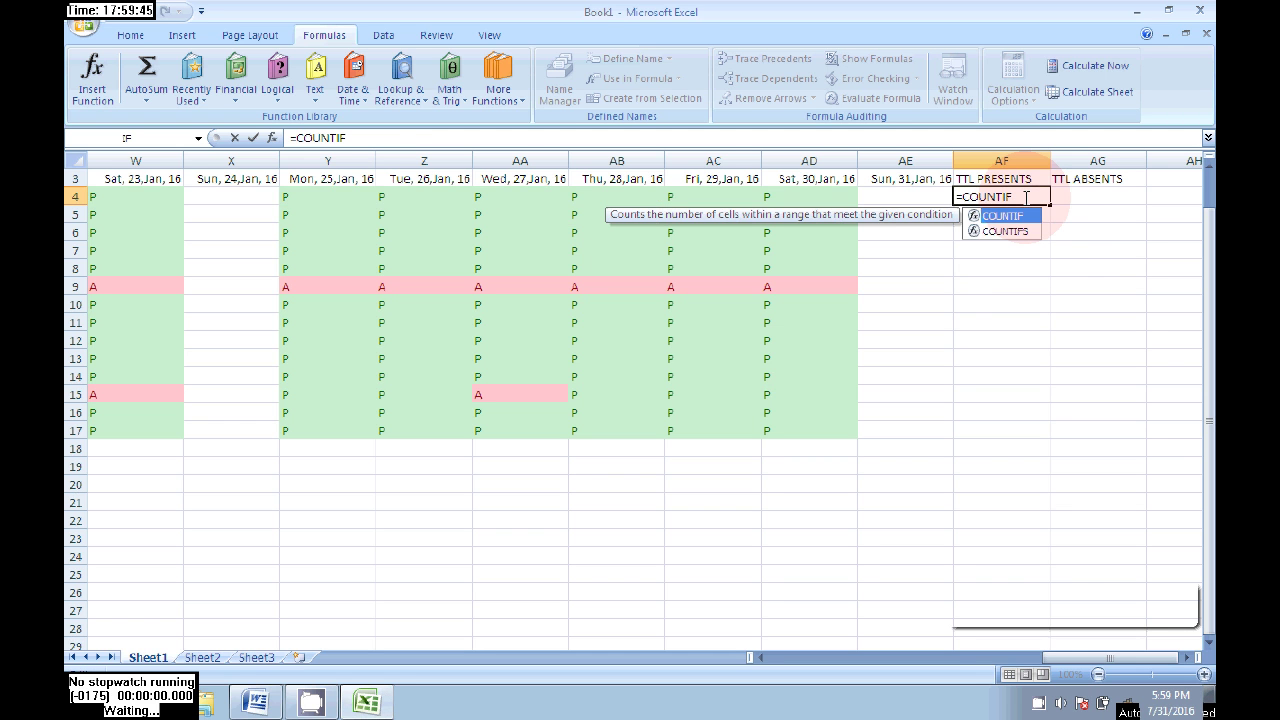
type("(")
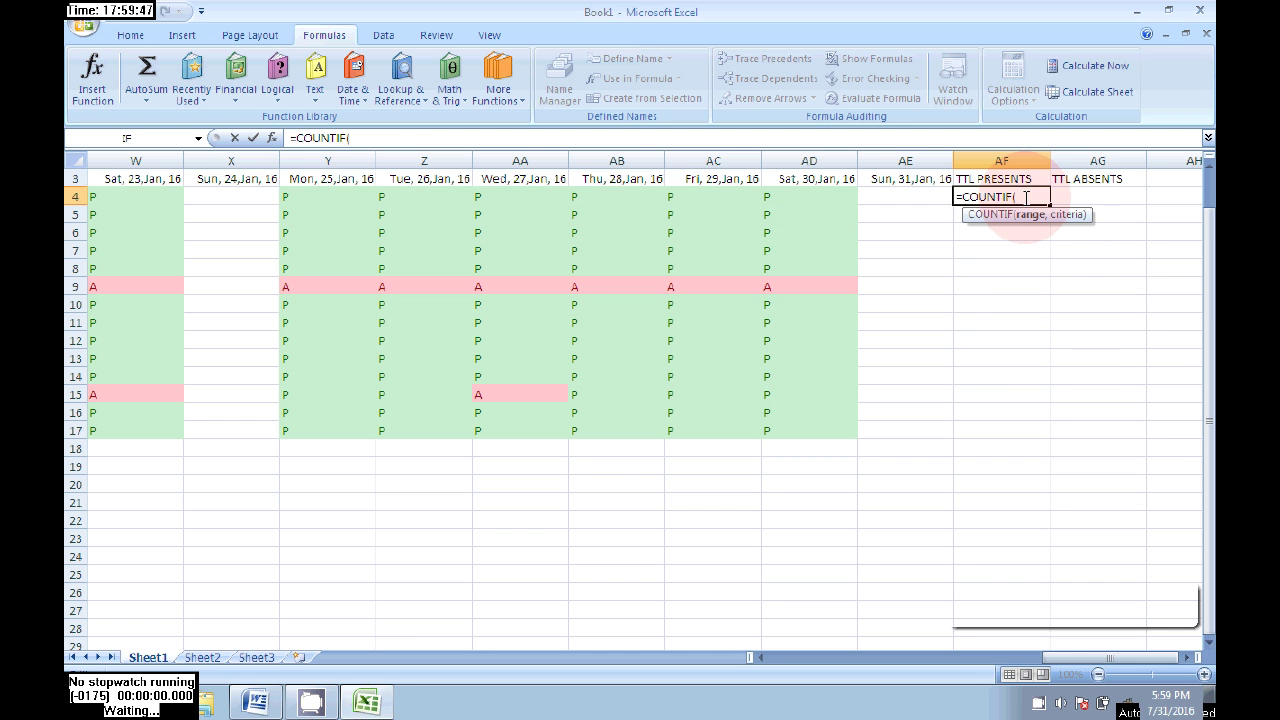
type("D4:AE4")
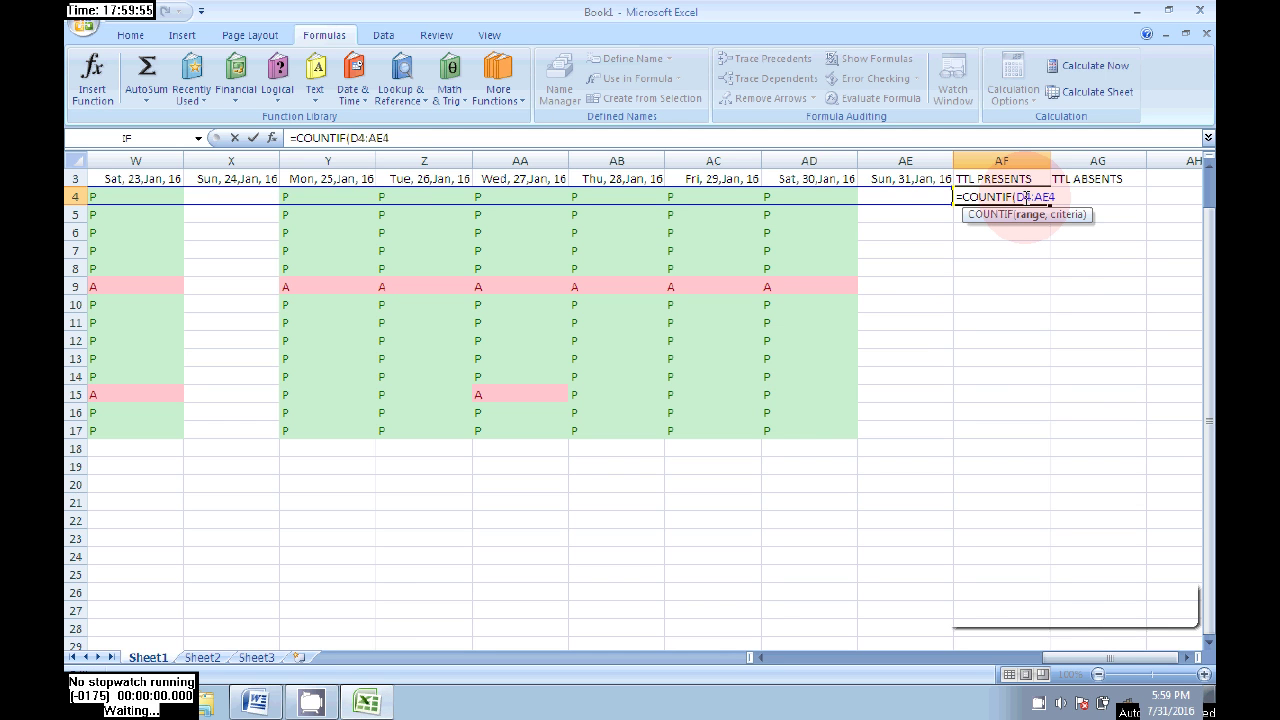
type(",\"P\")")
key("Return")
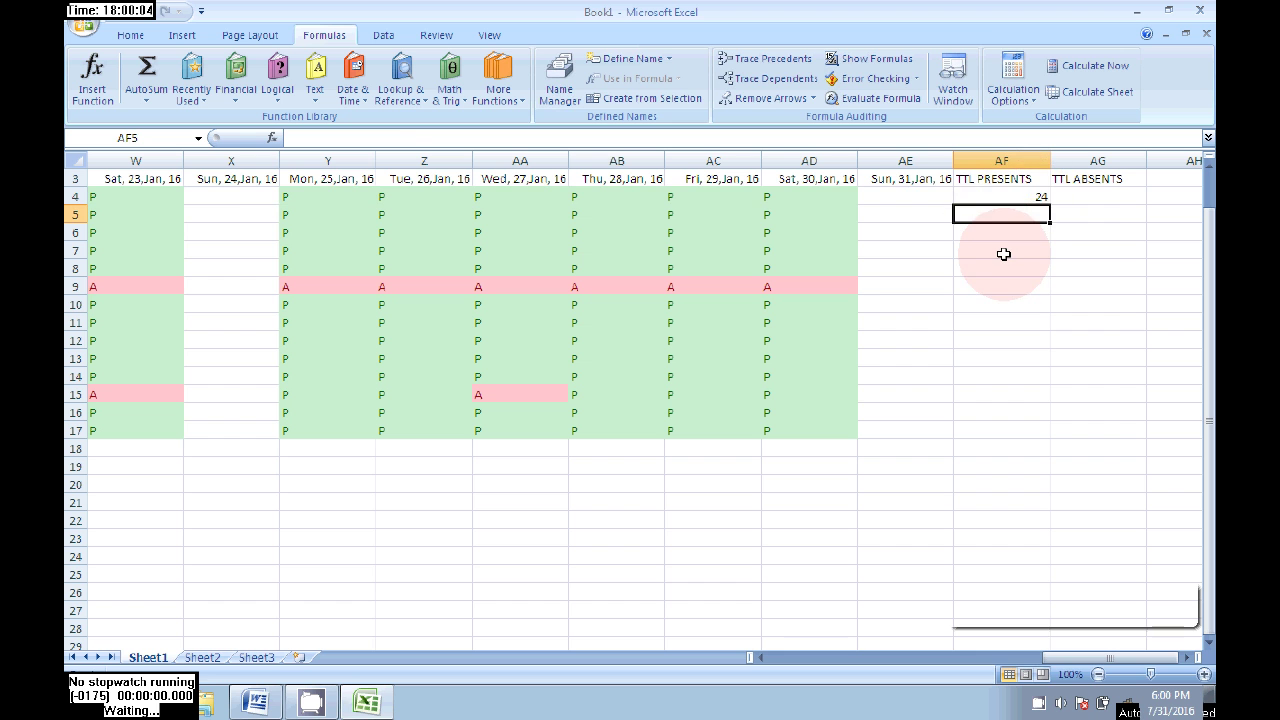
left_click(999, 197)
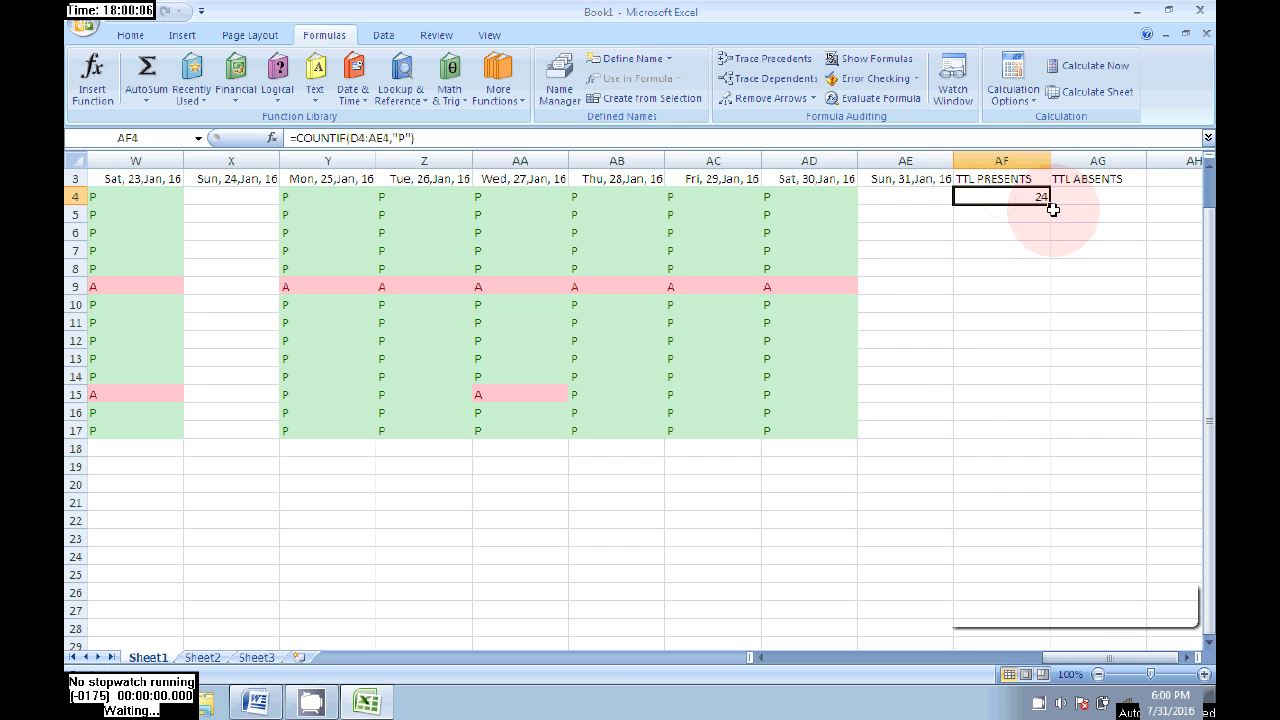
left_click_drag(1052, 206, 1055, 441)
left_click(1025, 535)
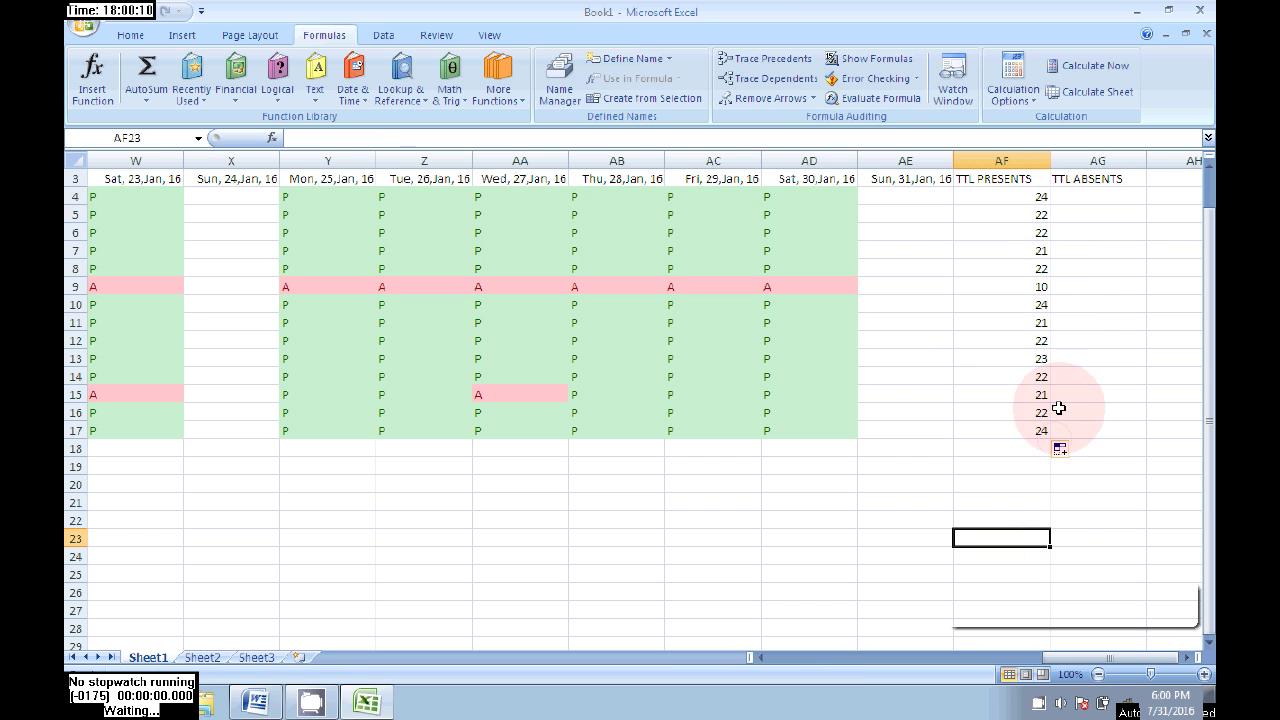
- Begin the TTL ABSENTS formula in AG4 with an equals sign
left_click(1080, 193)
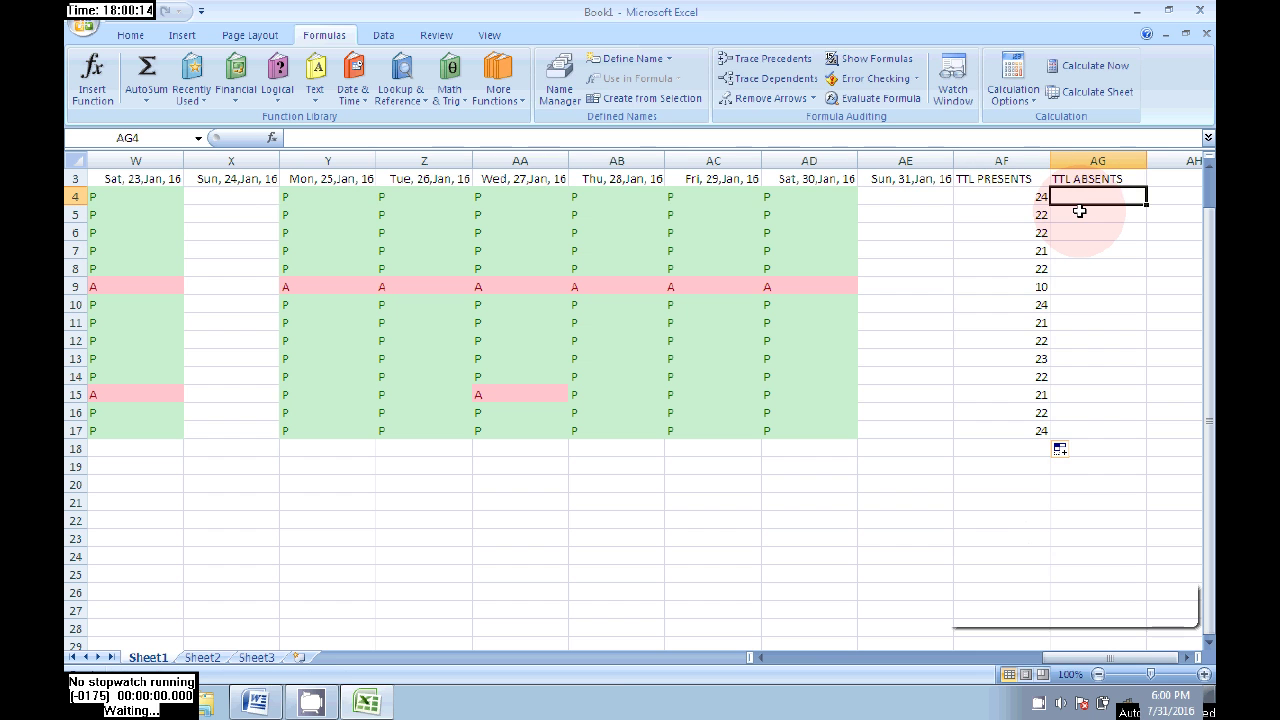
type("+")
key("BackSpace")
type("=")
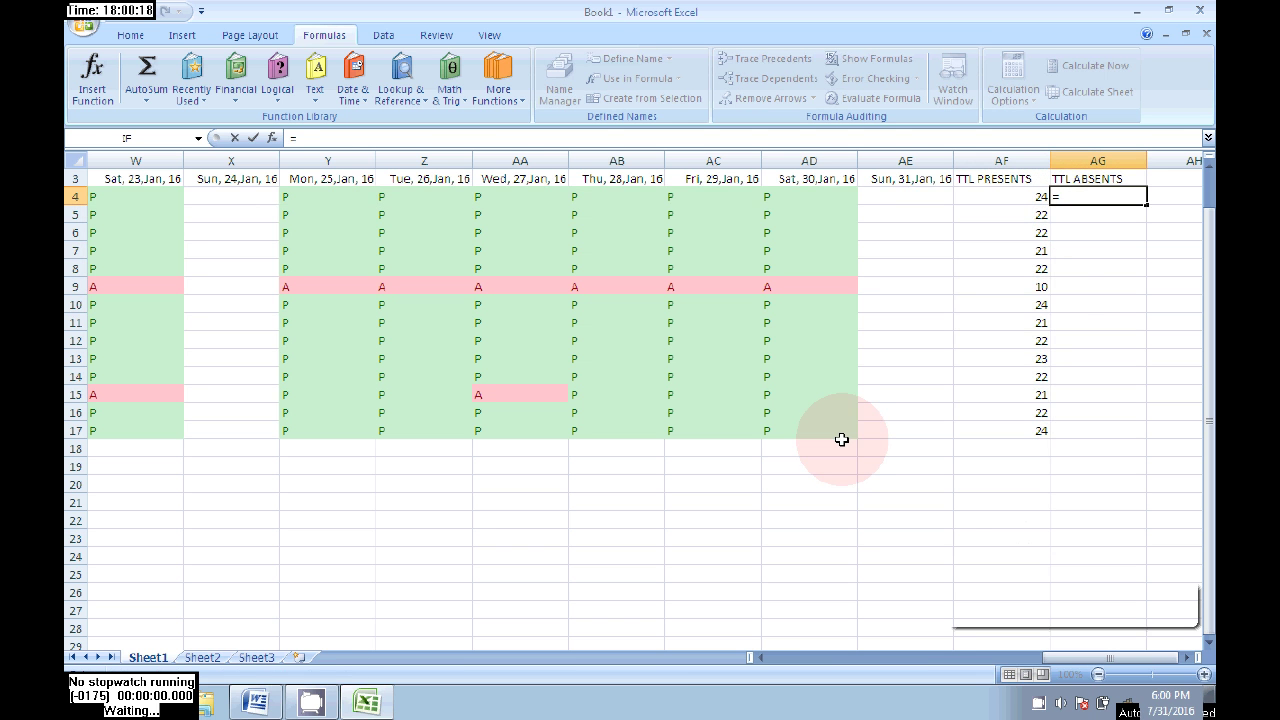
- In the Word notes, change the criterion from P to A and select =COUNTIF(D4:AE4,"A")
left_click(257, 704)
left_click(655, 277)
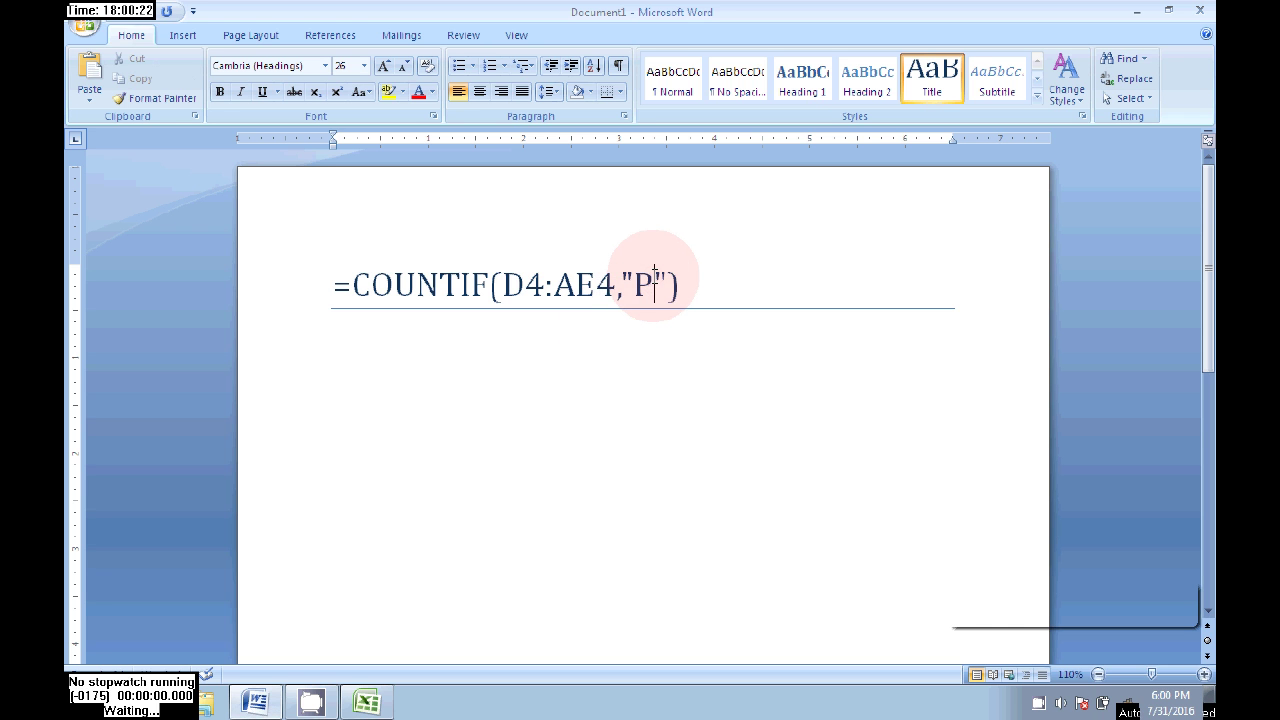
key("BackSpace")
type("A")
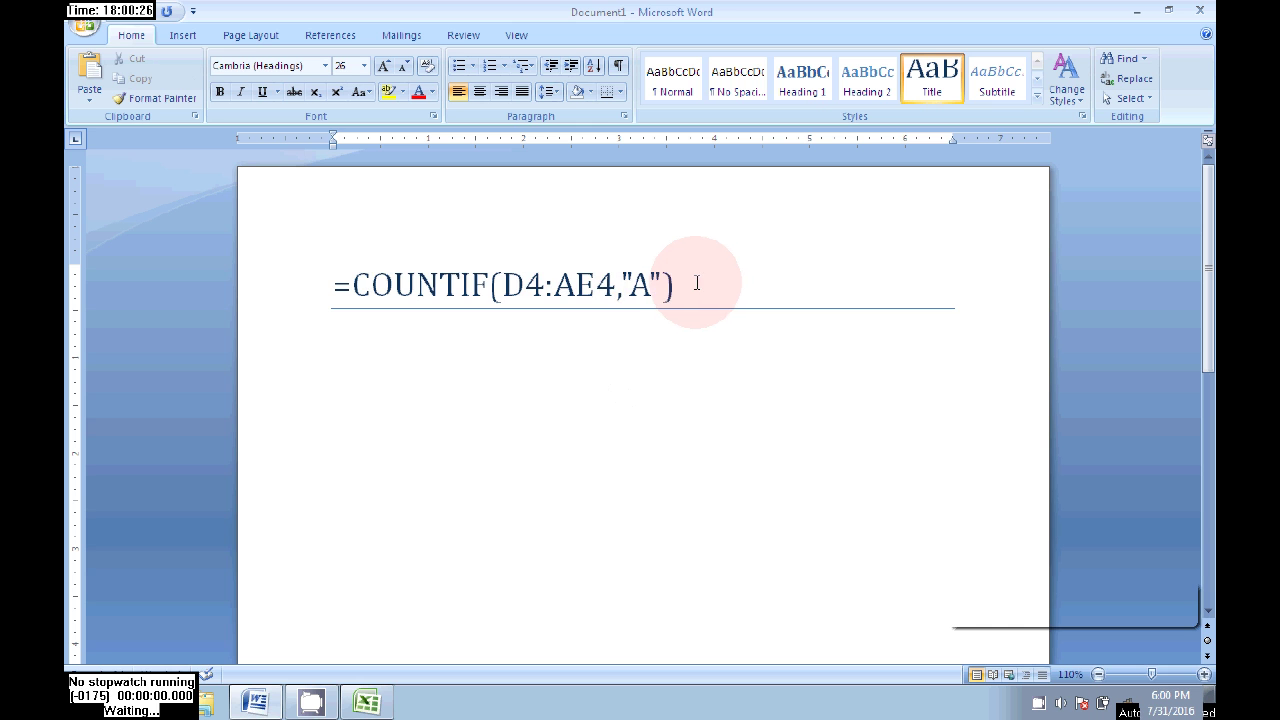
left_click_drag(694, 284, 344, 293)
key("ctrl+c")
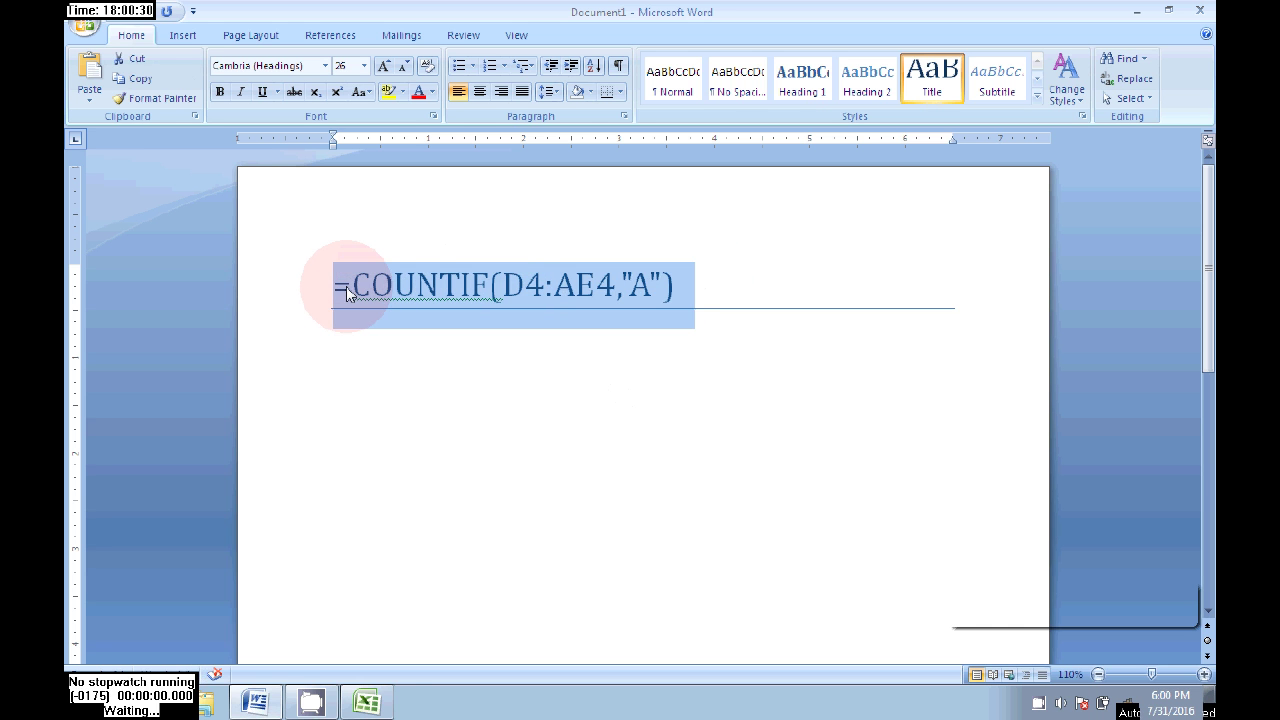
- Paste =COUNTIF(D4:AE4,"A") into AG4 and fill it down to AG17
left_click(366, 703)
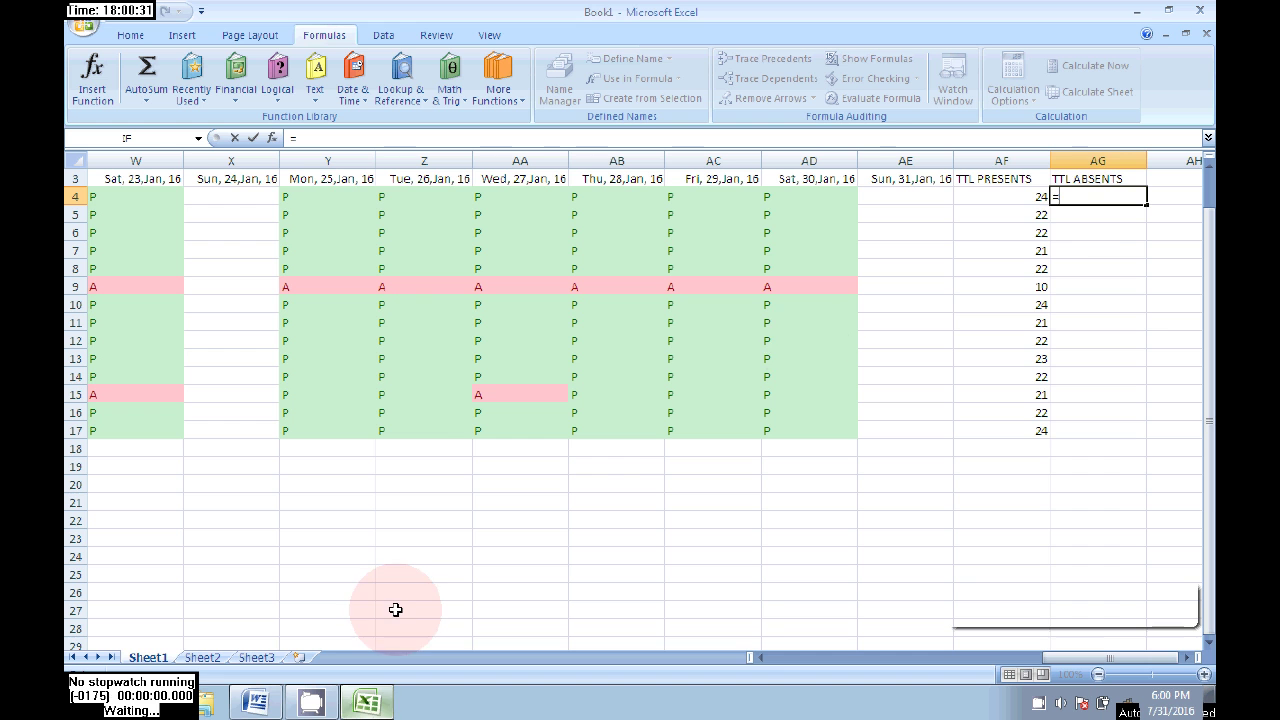
left_click(1080, 195)
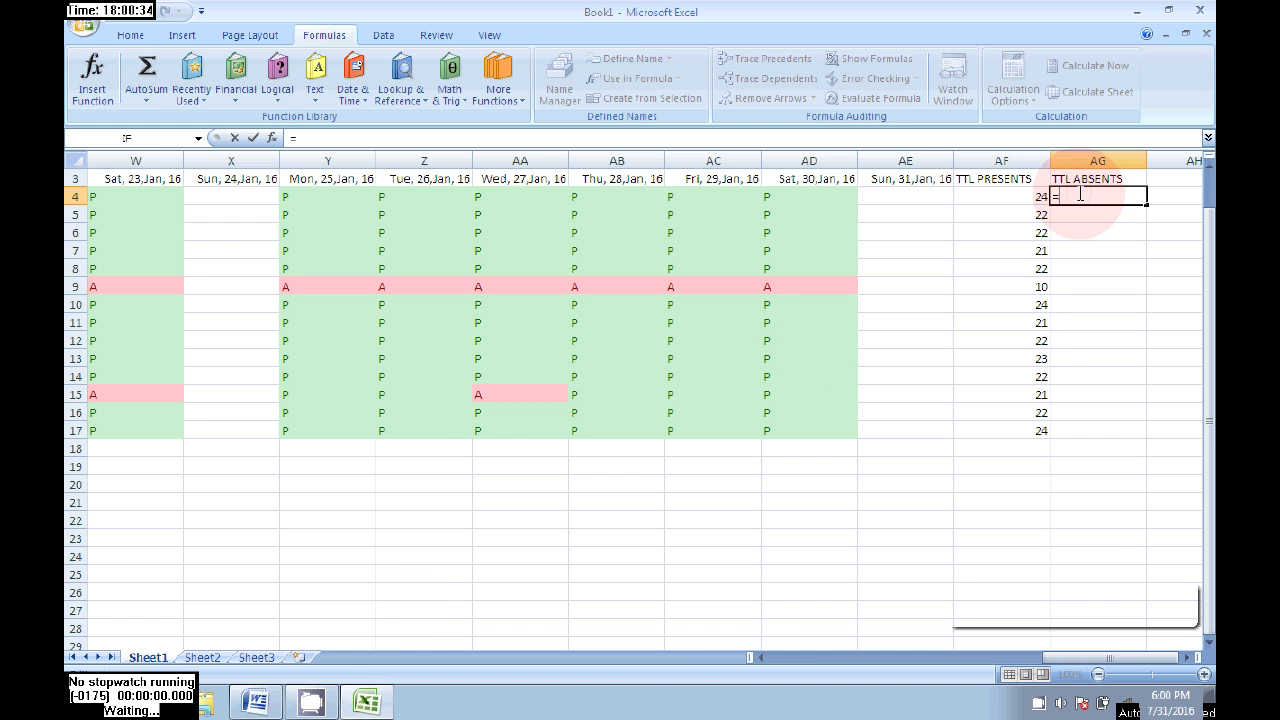
key("BackSpace")
key("alt")
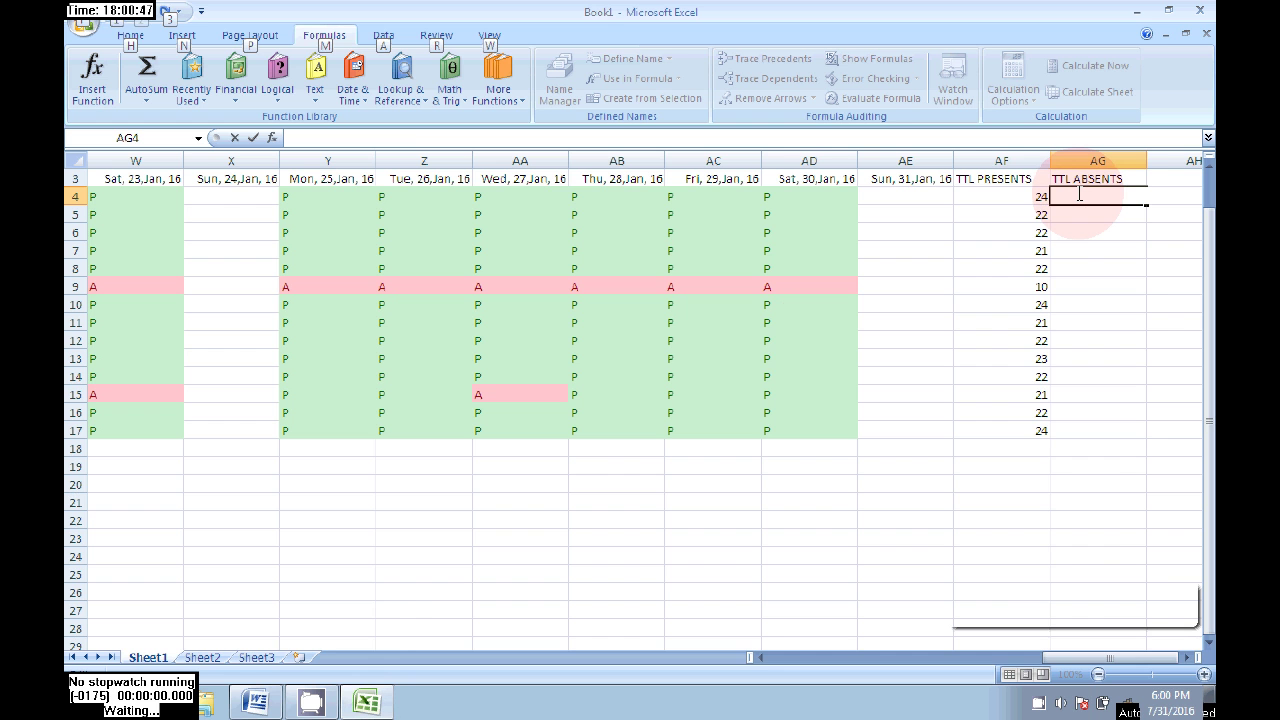
key("alt")
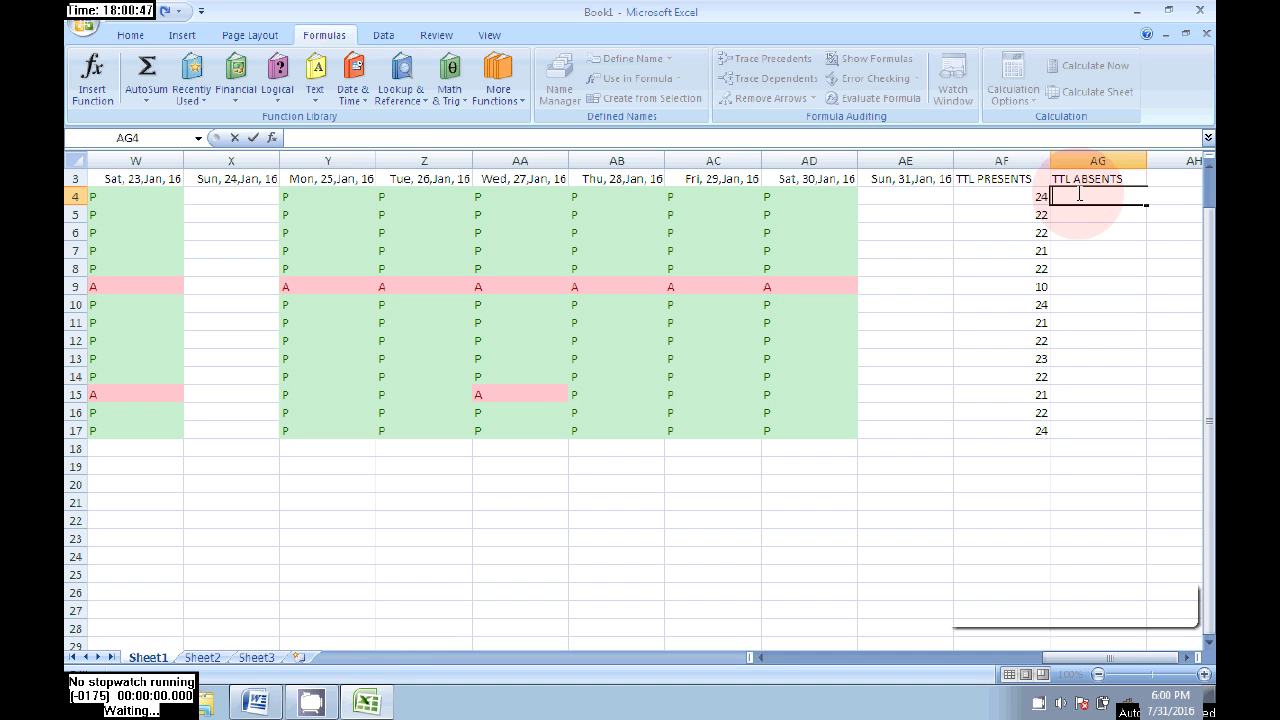
key("ctrl+v")
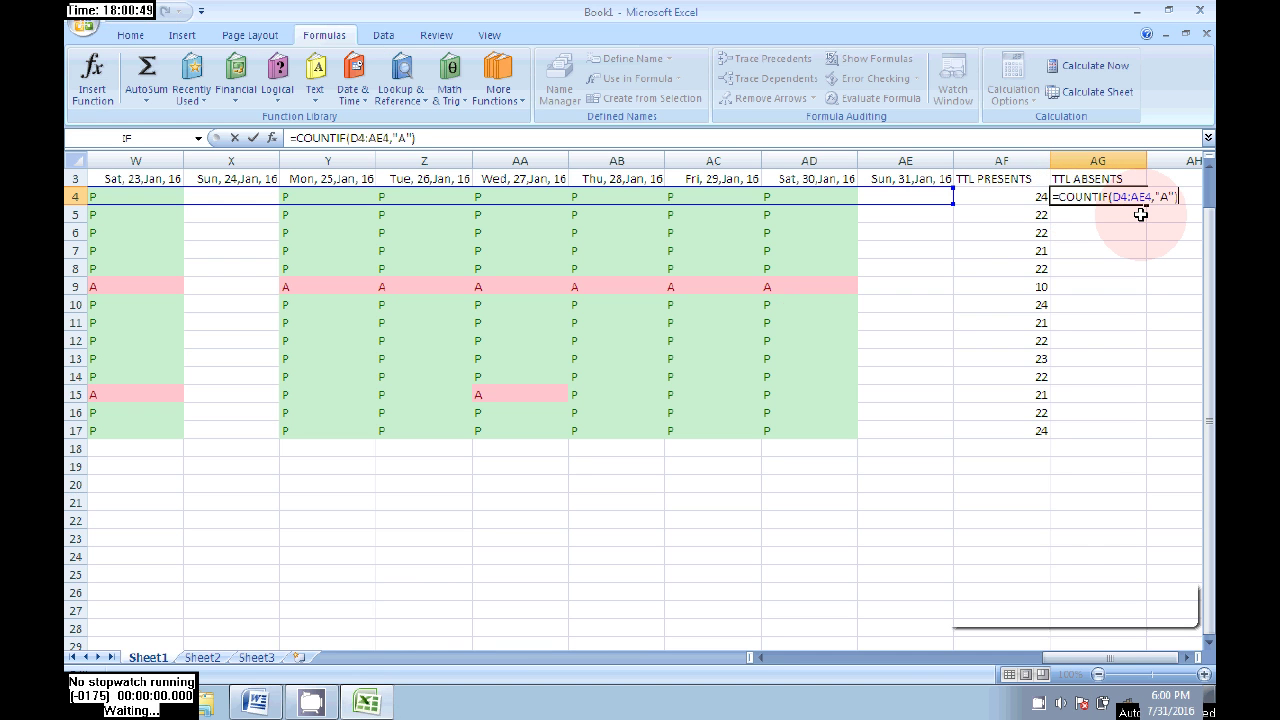
key("Return")
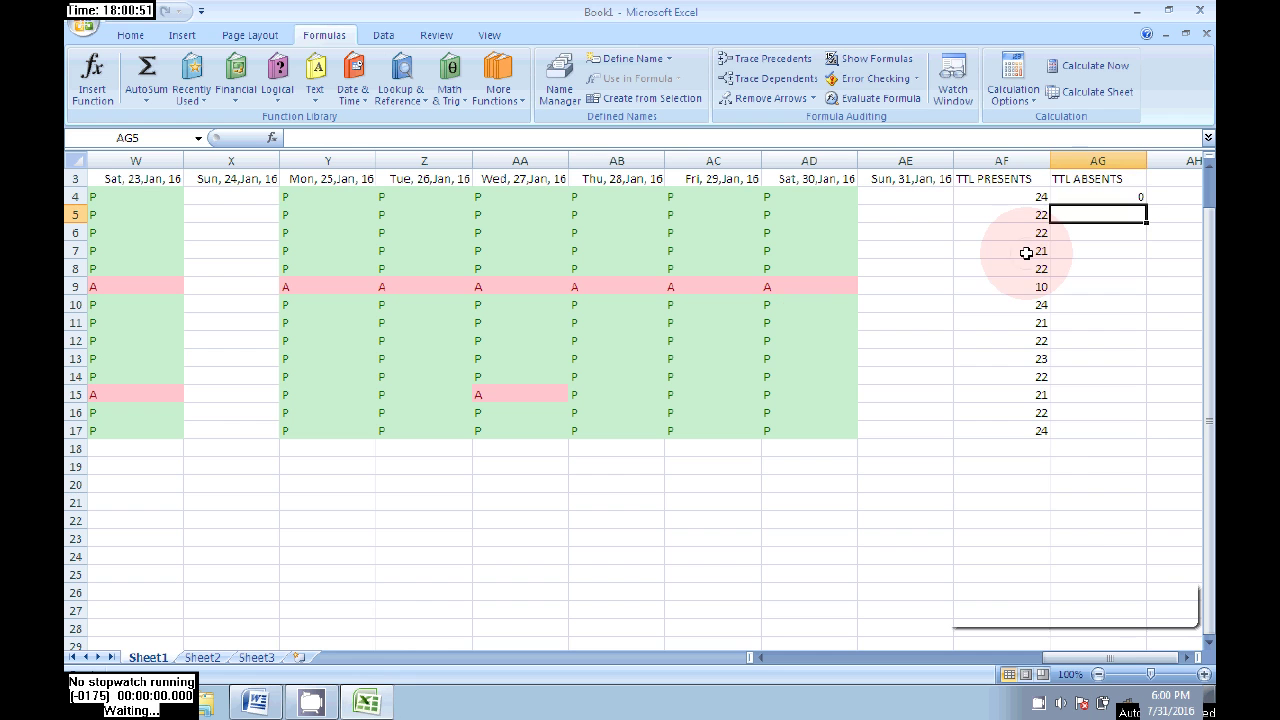
left_click(1026, 253)
left_click(1128, 199)
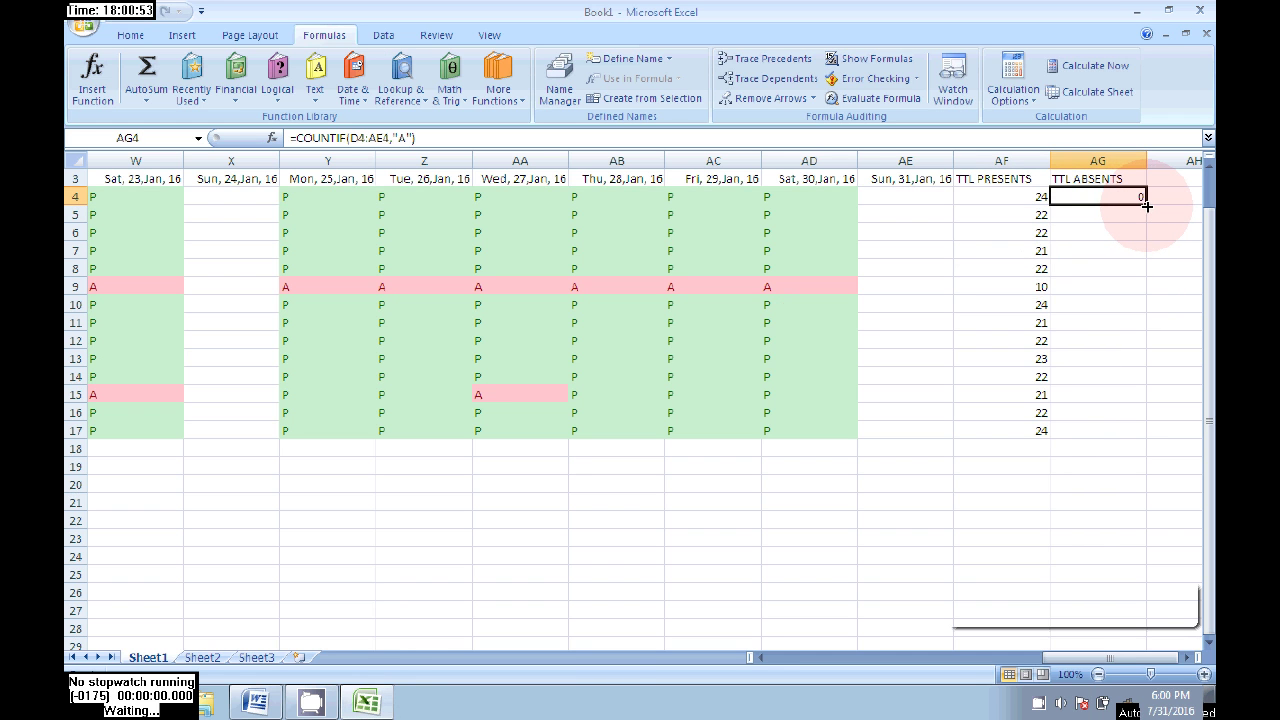
left_click_drag(1147, 206, 1137, 438)
left_click(996, 481)
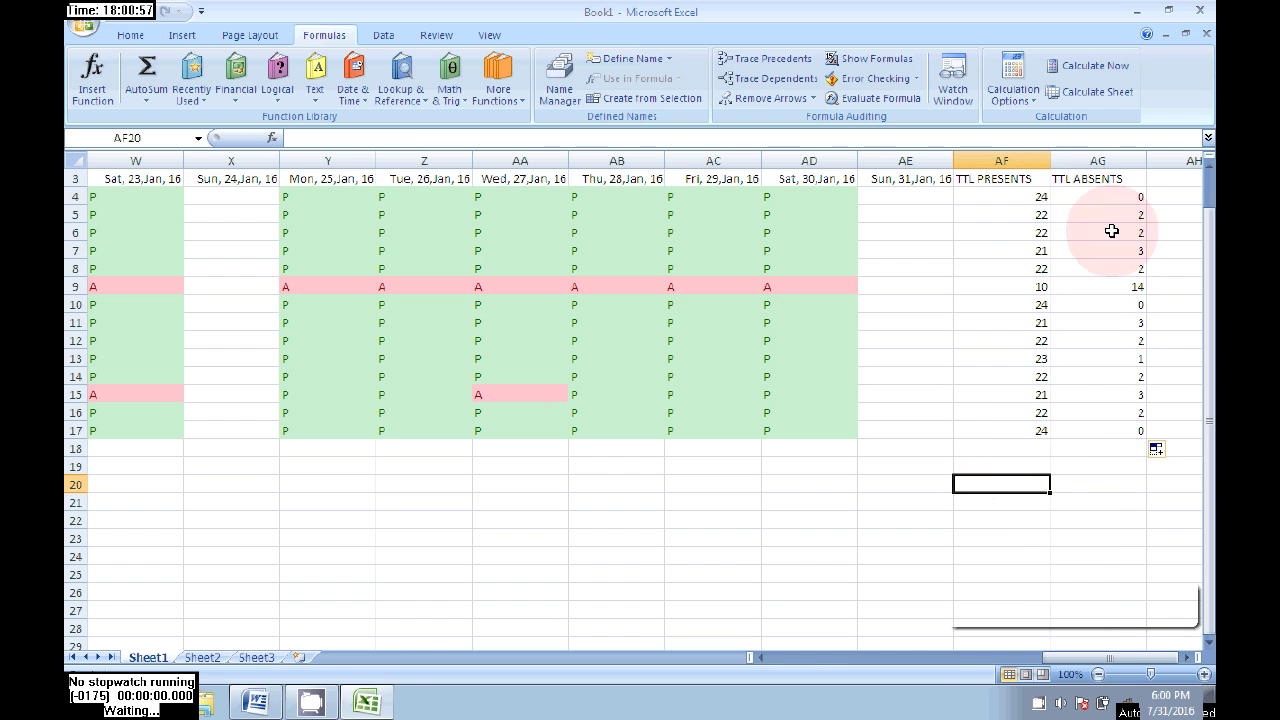
left_click_drag(1066, 659, 1066, 660)
- Type the heading REMARKS into cell AH3, correcting the typo
left_click(1188, 657)
left_click(1188, 657)
left_click(1188, 657)
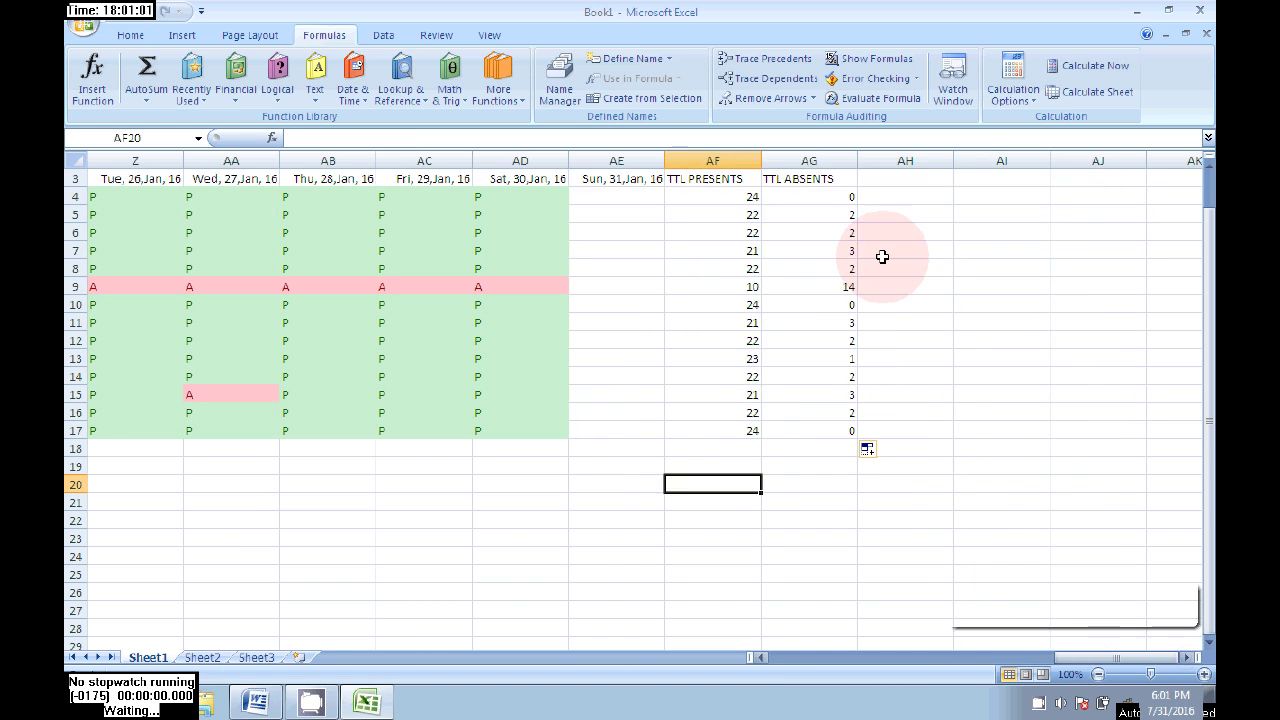
left_click(897, 182)
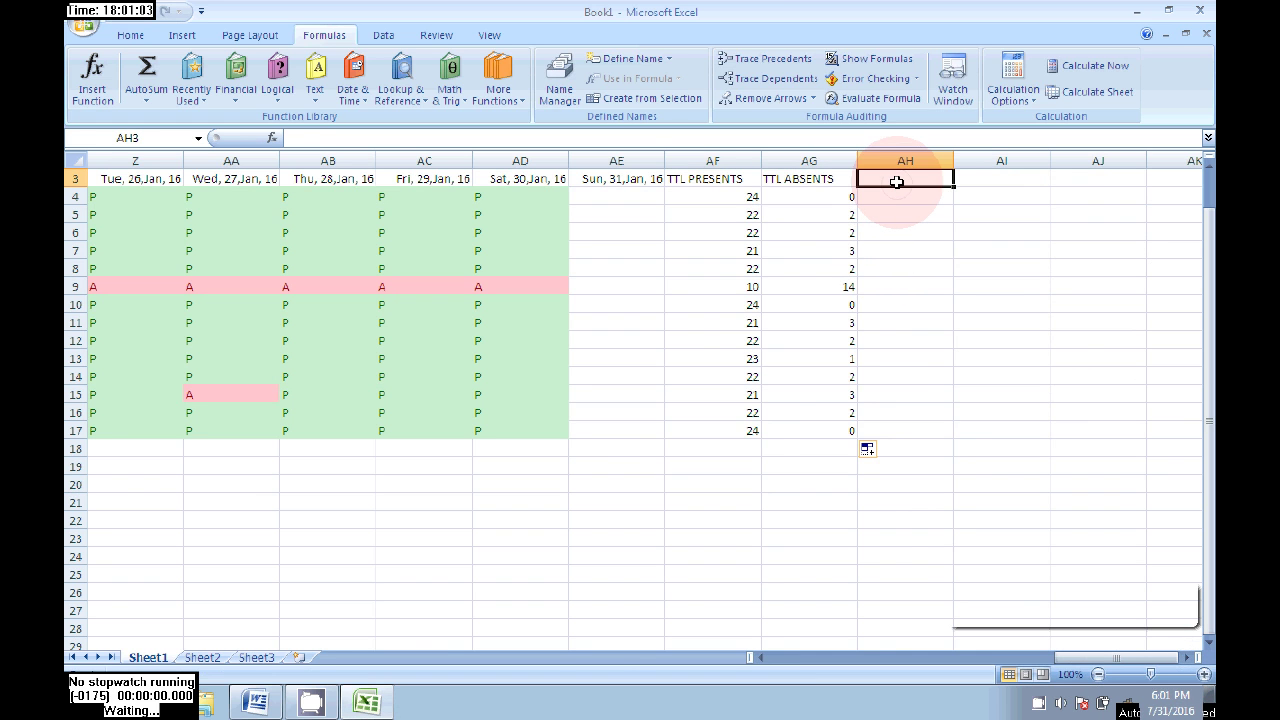
type("REMA")
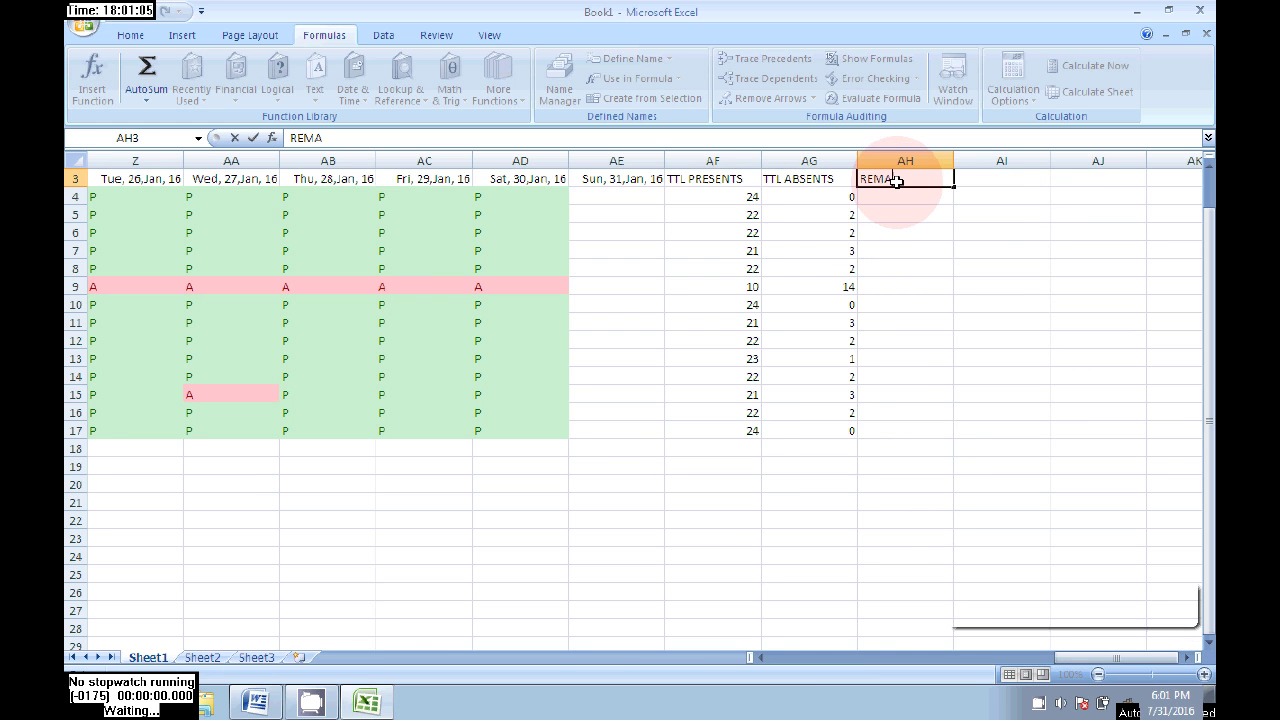
type("RLS")
key("BackSpace")
key("BackSpace")
type("KS")
key("Return")
key("Return")
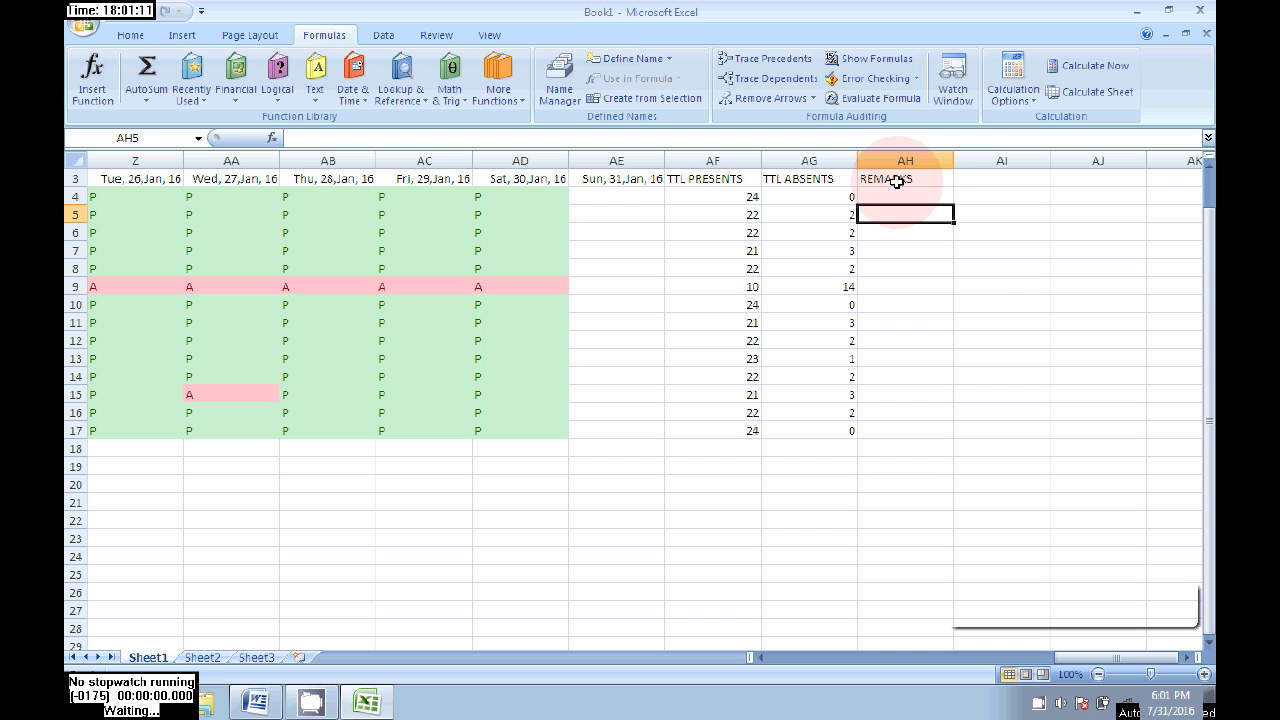
- Enter and then delete a stray formula in AH5, ending on cell AH4
left_click(929, 311)
left_click(891, 195)
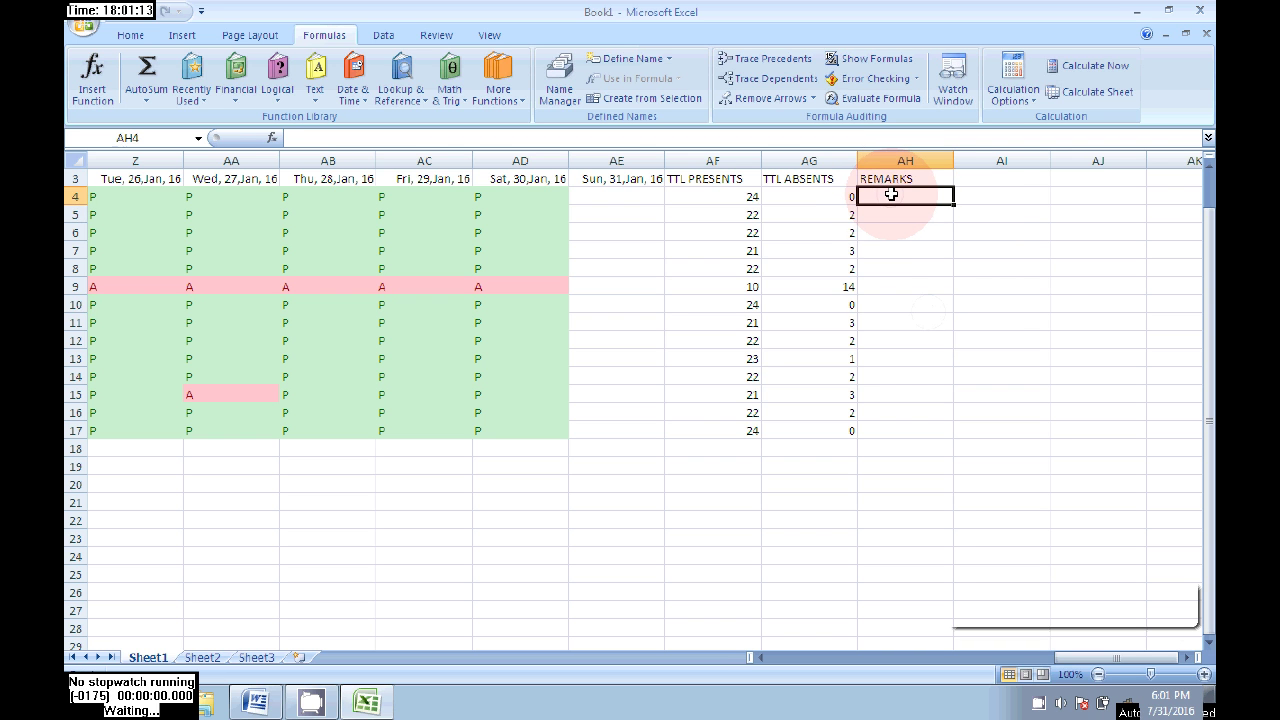
key("Down")
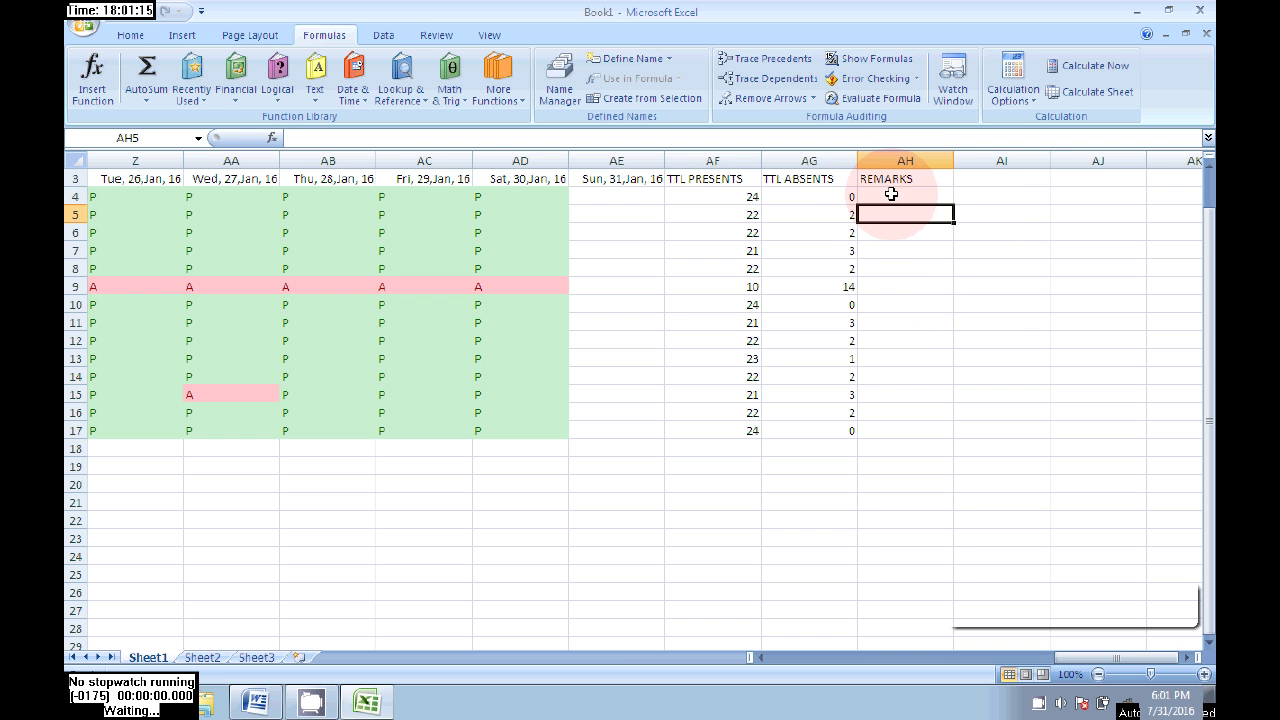
type("=")
left_click(891, 195)
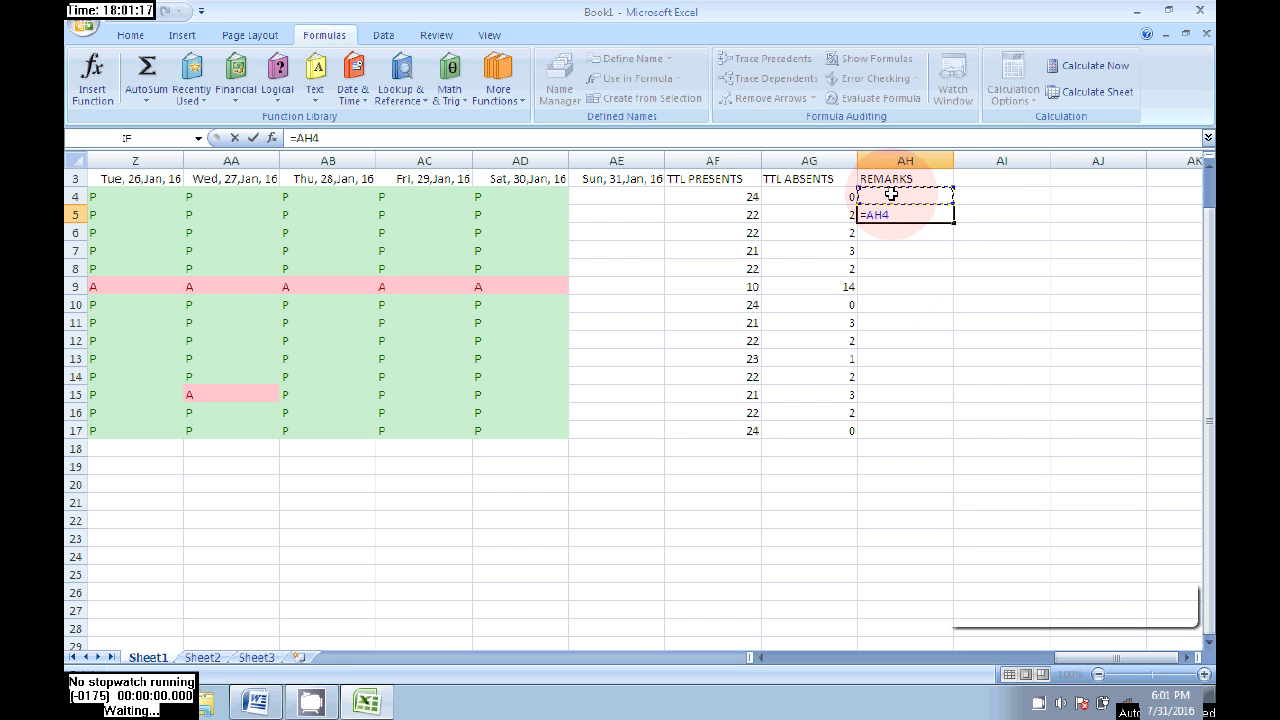
type("a")
key("Return")
key("Return")
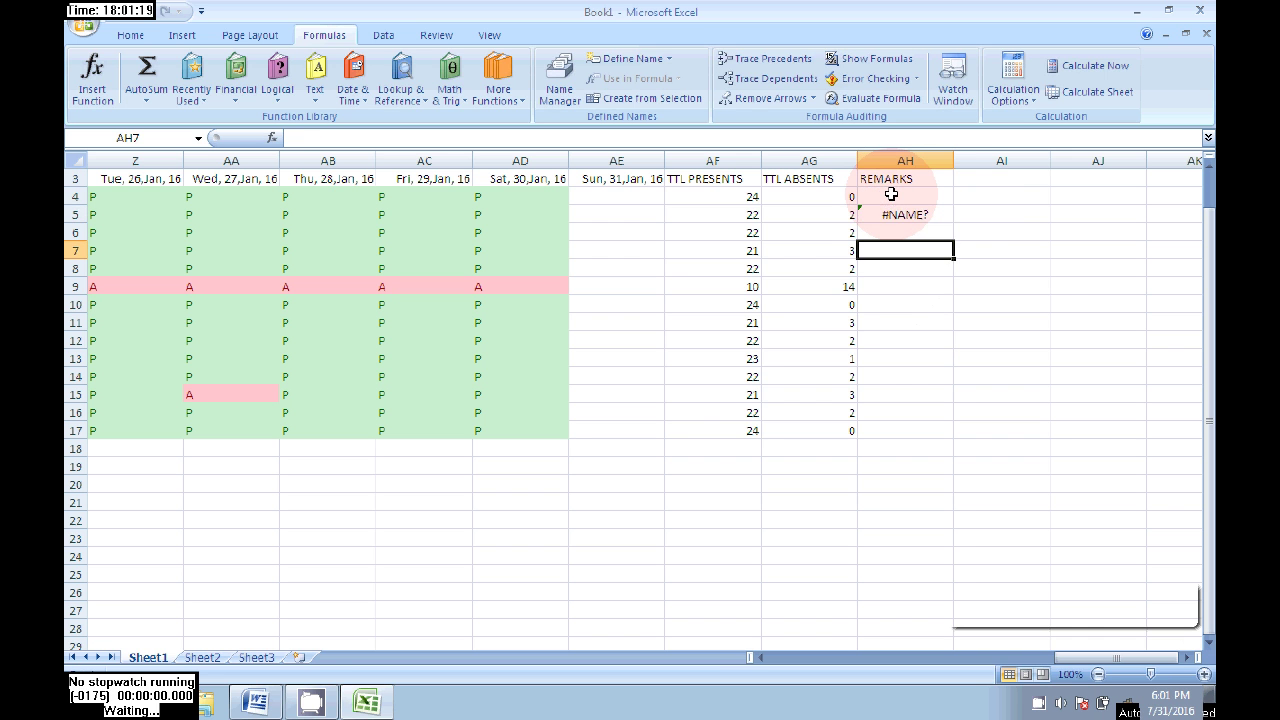
key("Up")
key("Up")
key("Delete")
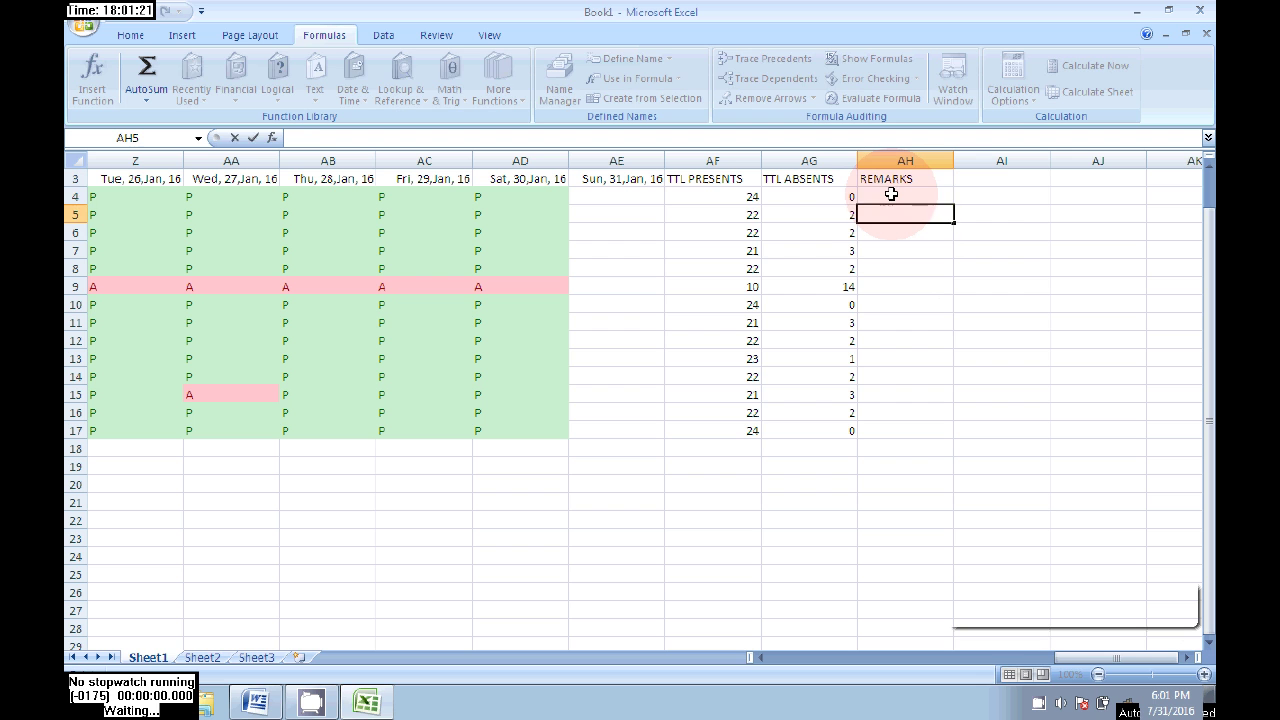
key("Up")
- Enter =IF(AF4>20,"GOOD","BAD") in cell AH4
type("=")
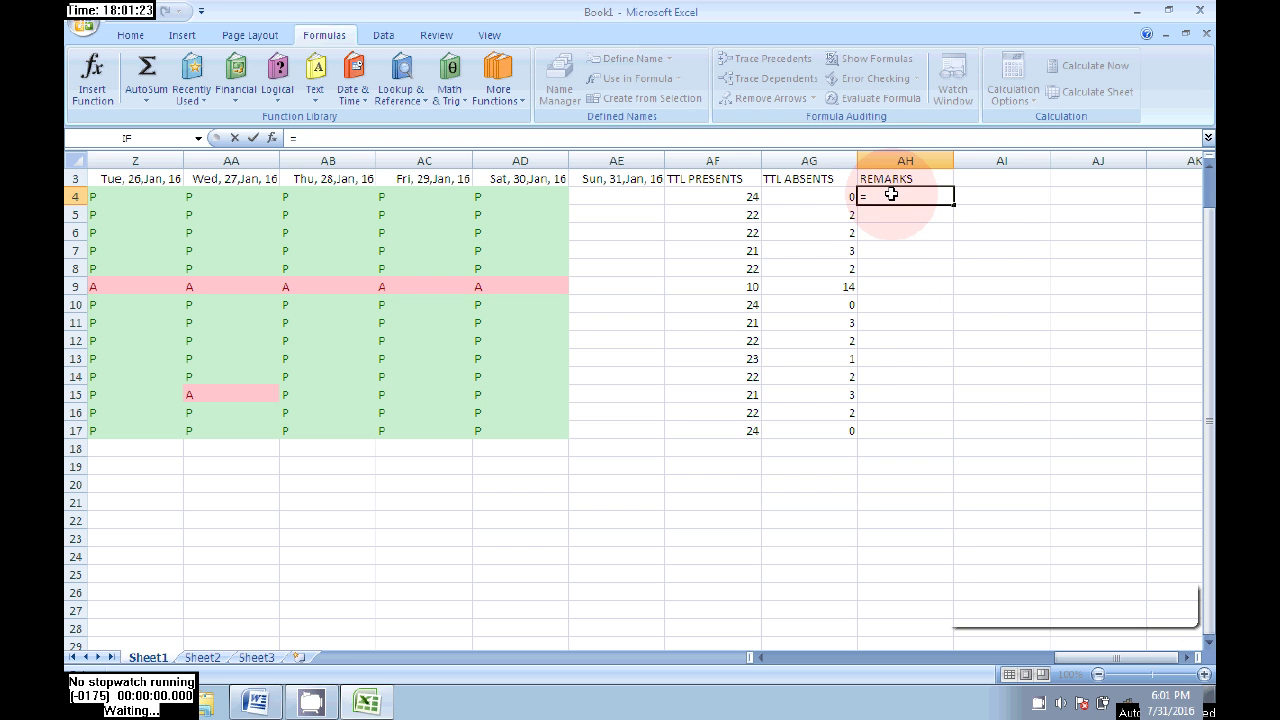
type("IF")
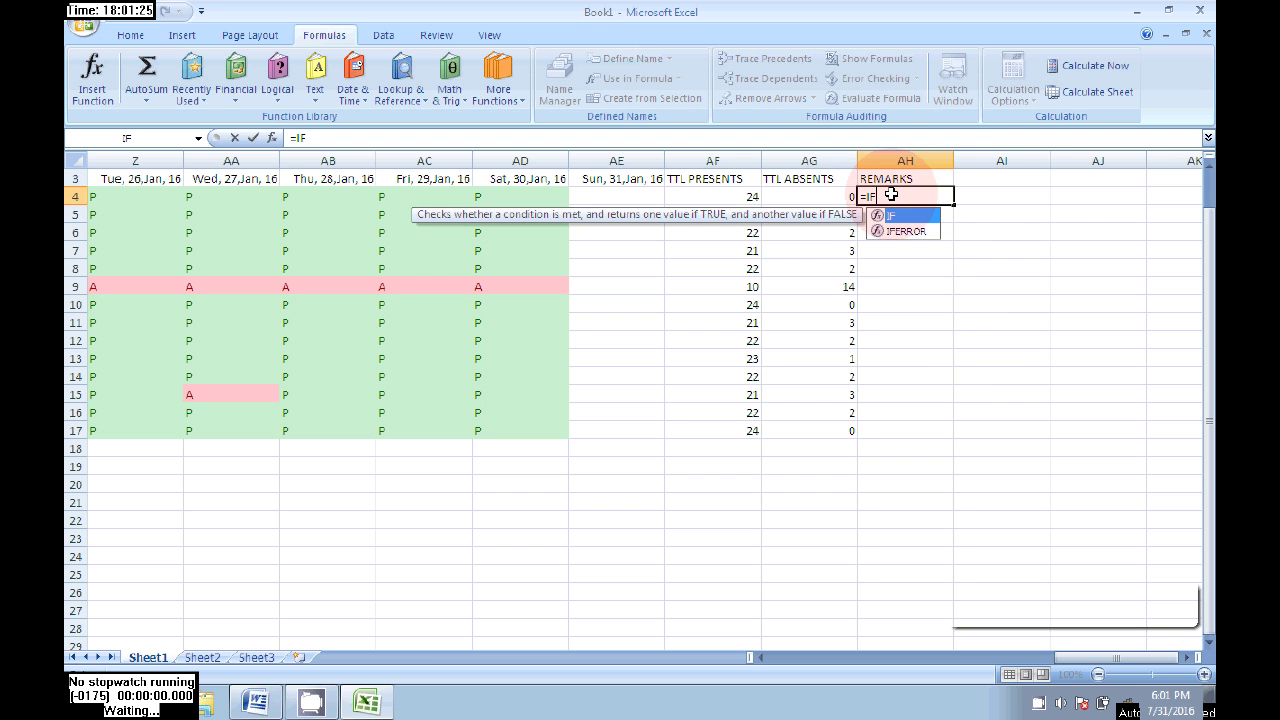
type("(")
key("BackSpace")
key("BackSpace")
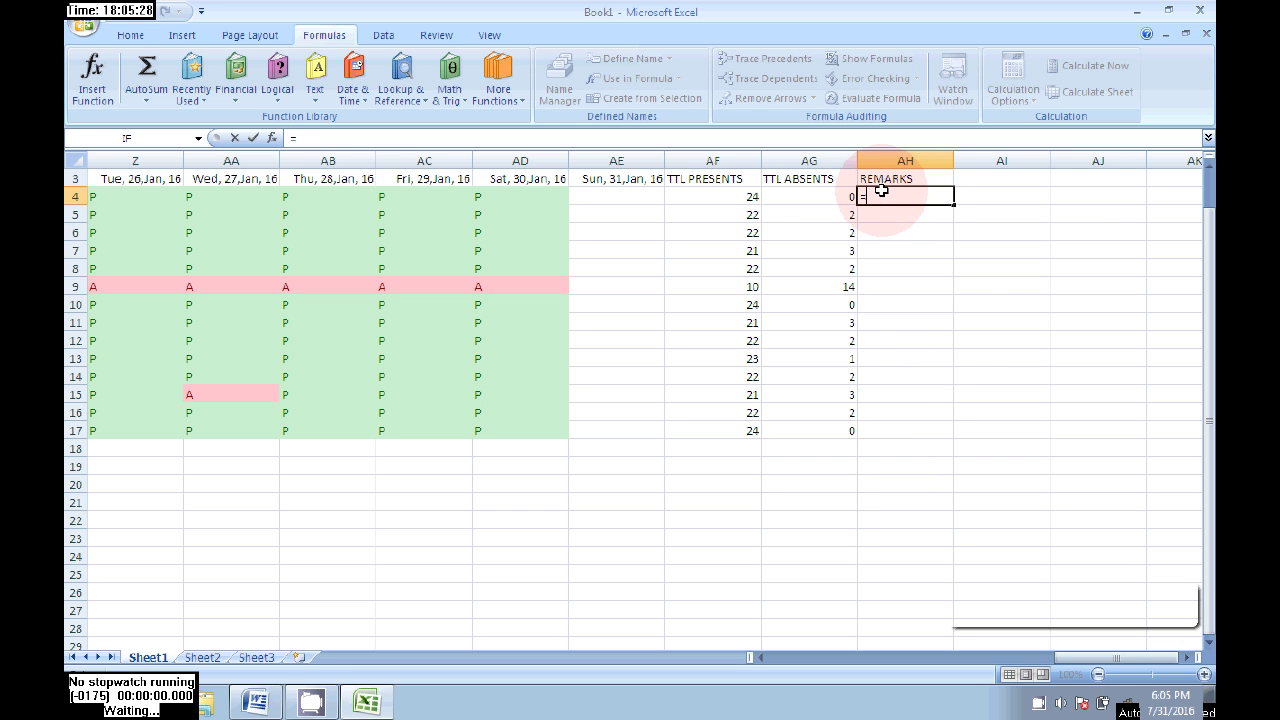
type("I")
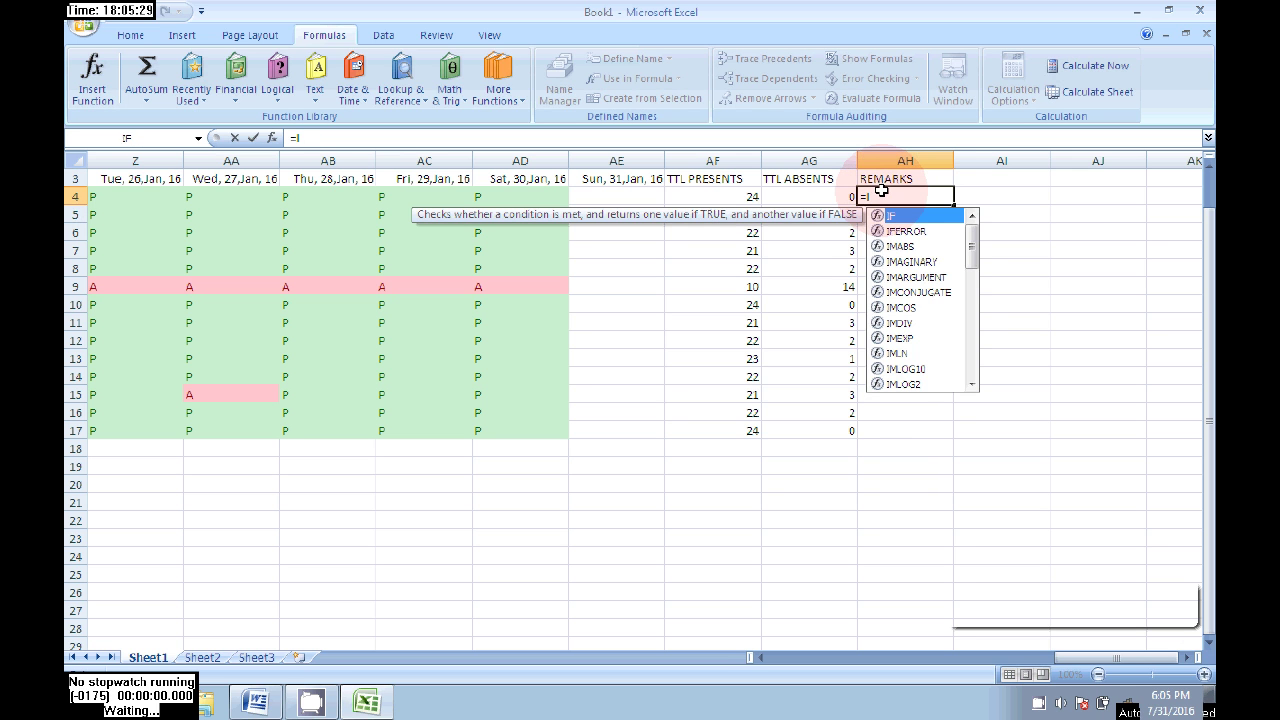
type("F(")
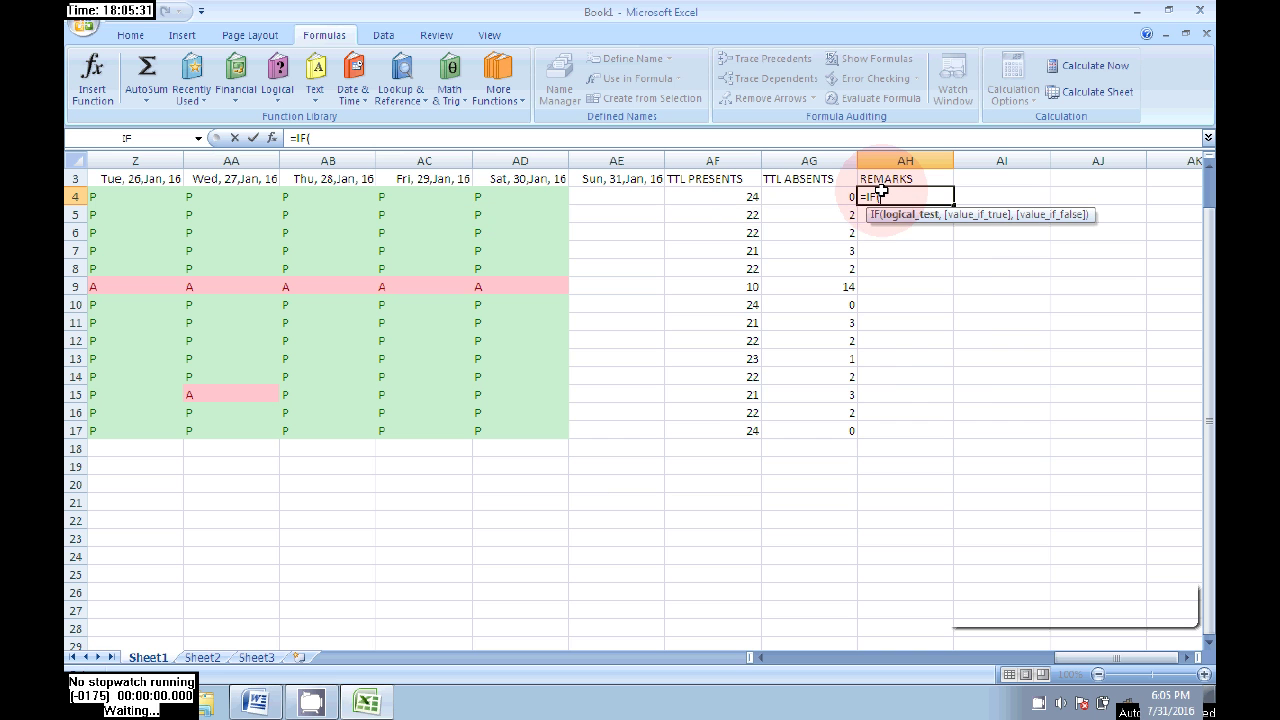
type("A")
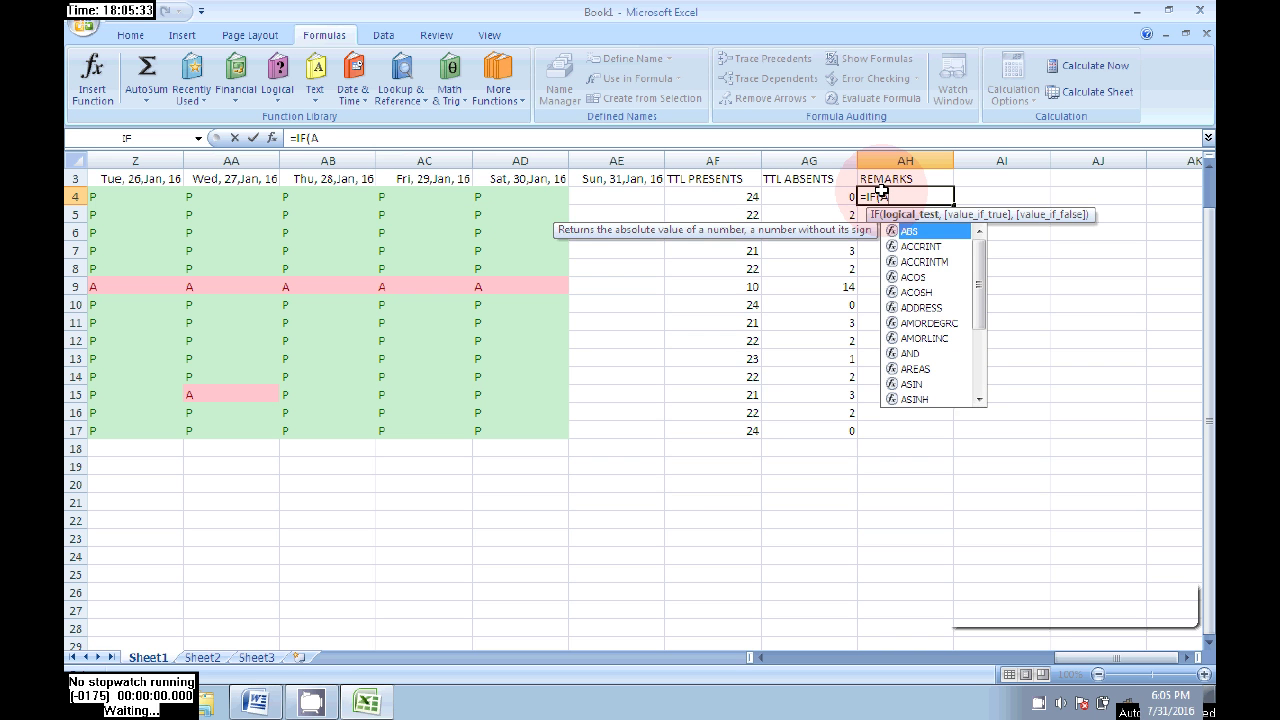
type("F")
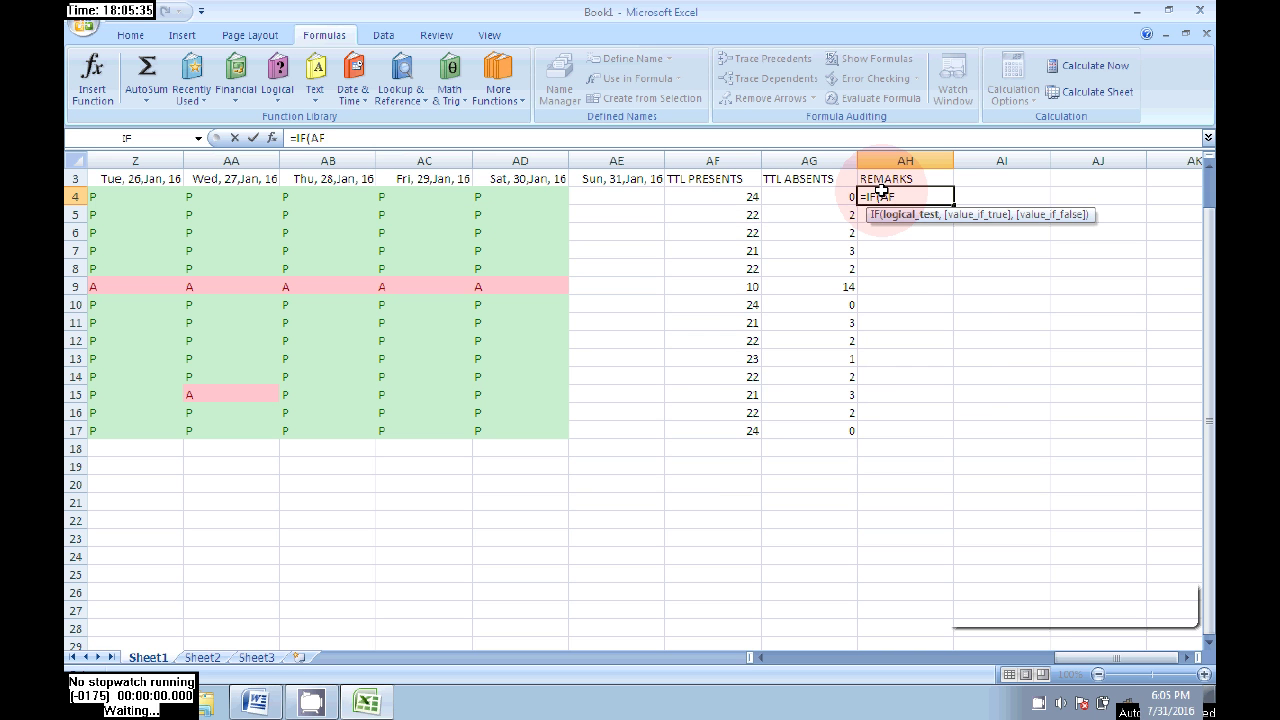
type("4>20,\"GOOD")
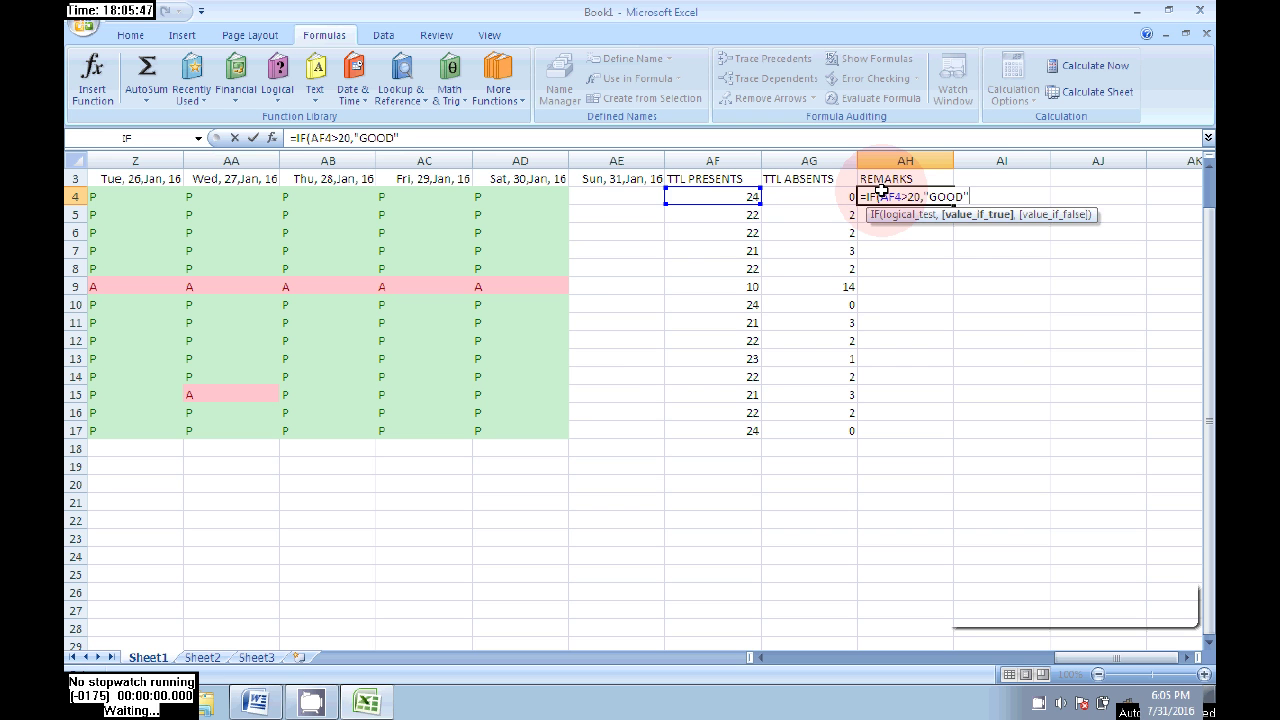
type("B")
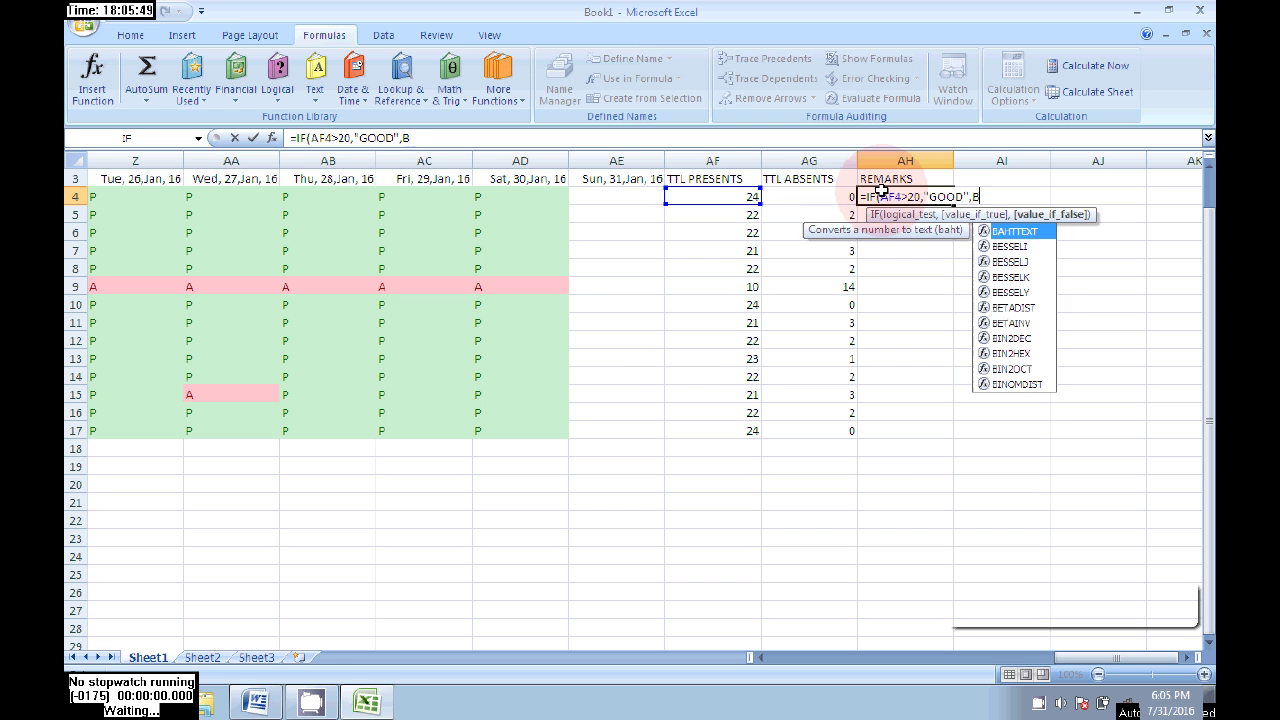
type("AD")
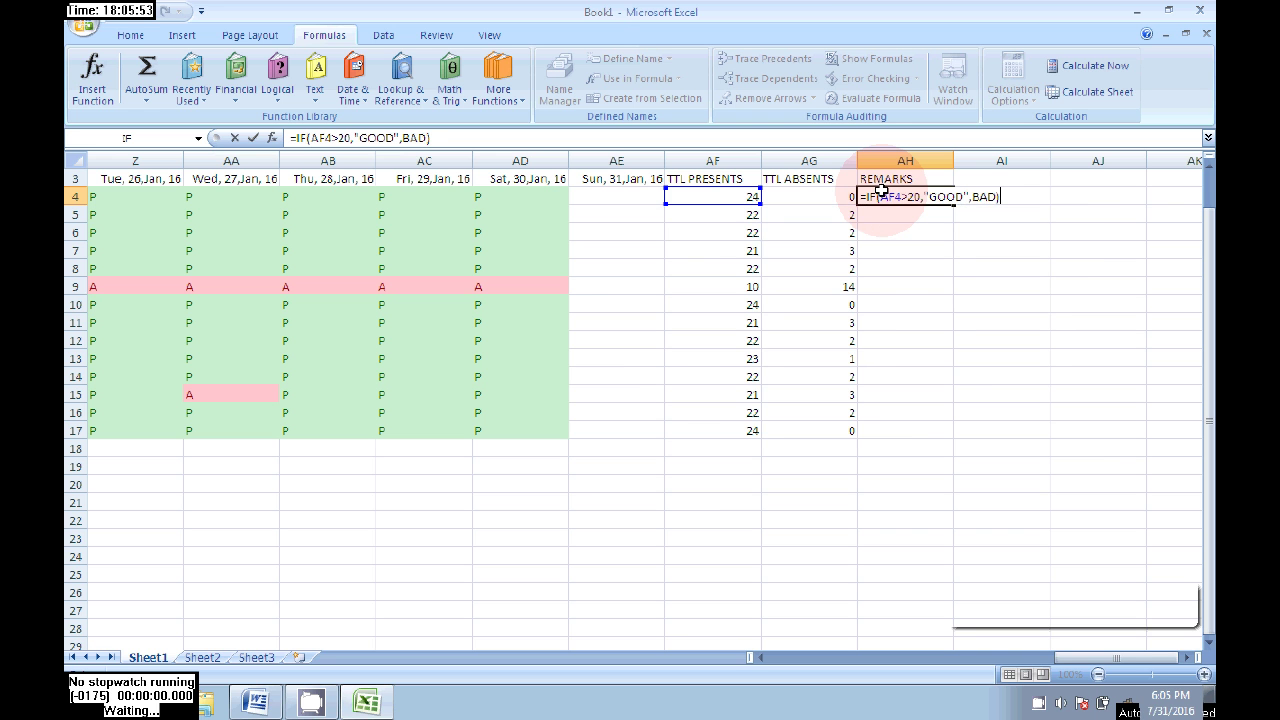
key("Return")
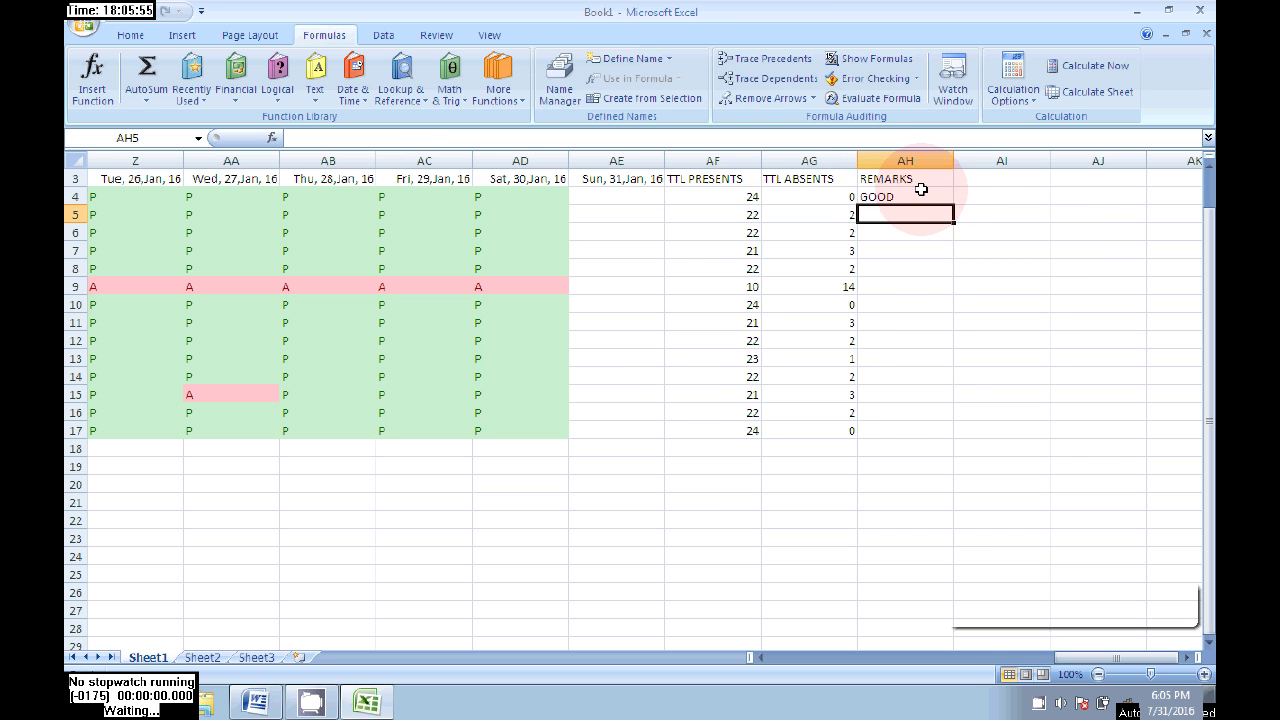
left_click(1040, 338)
left_click(906, 195)
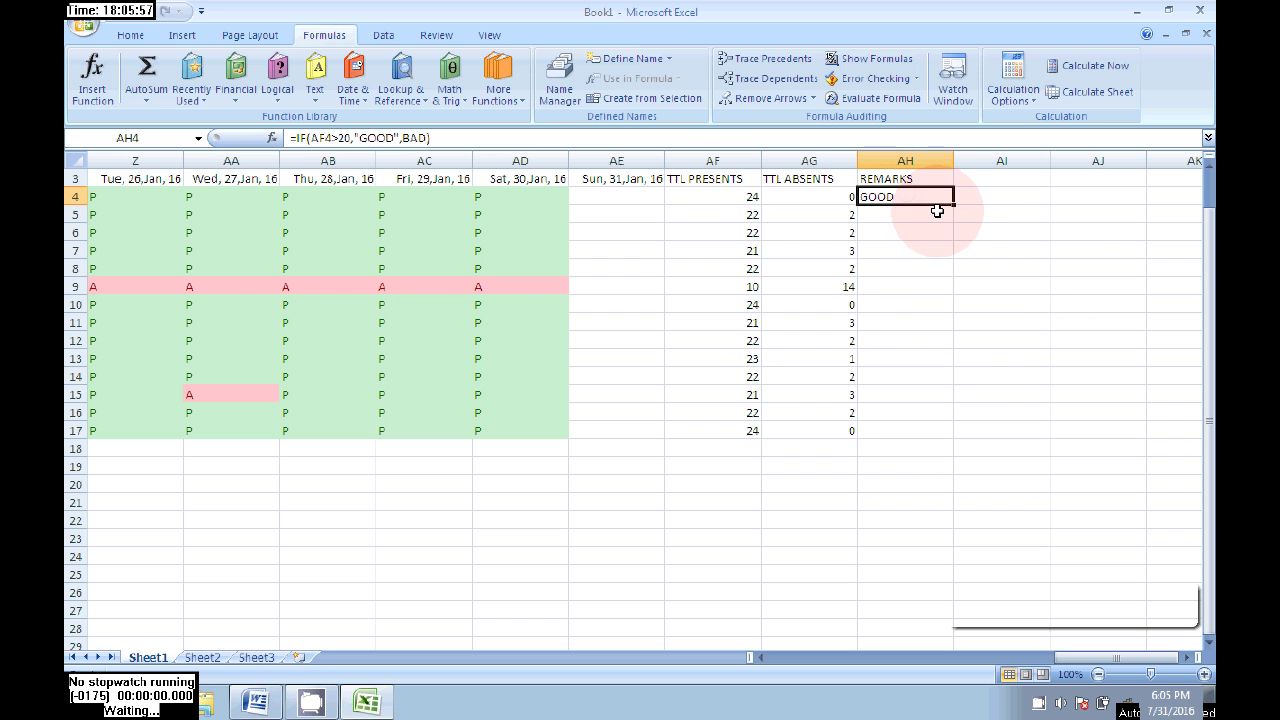
- Copy the IF formula into the Word notes, replacing the old COUNTIF text
left_click_drag(429, 138, 236, 146)
key("ctrl+c")
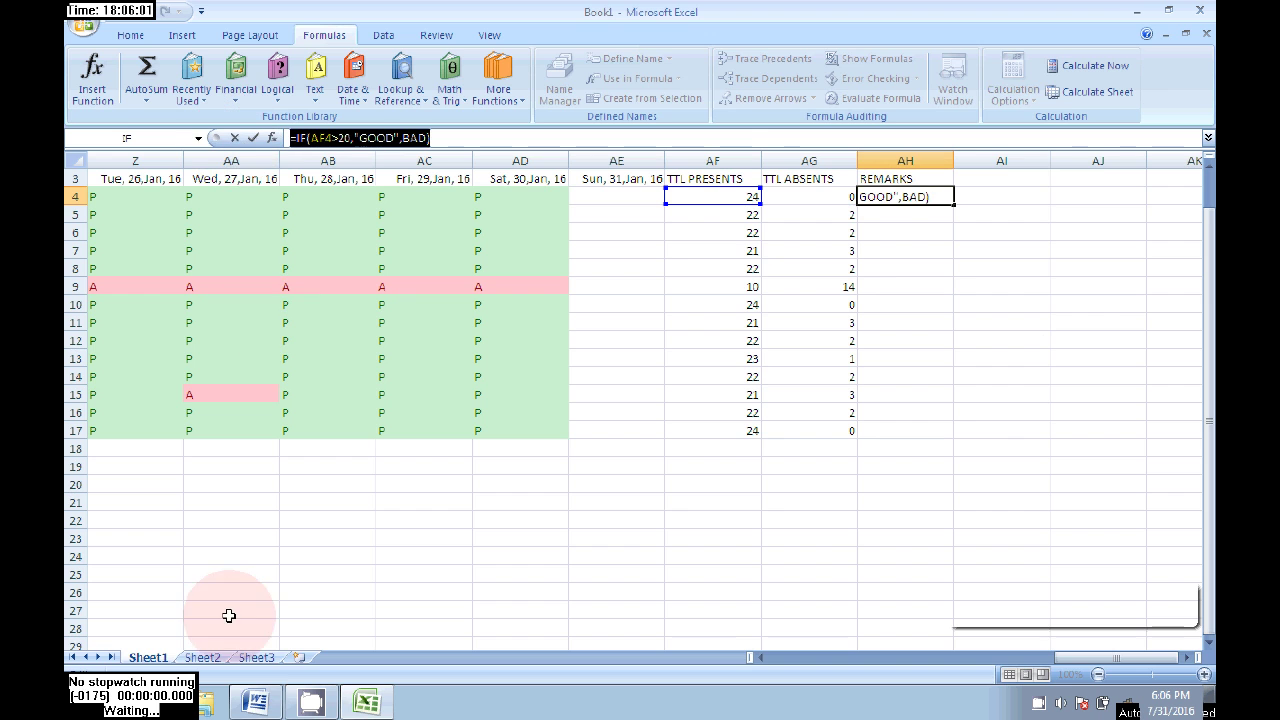
left_click(256, 703)
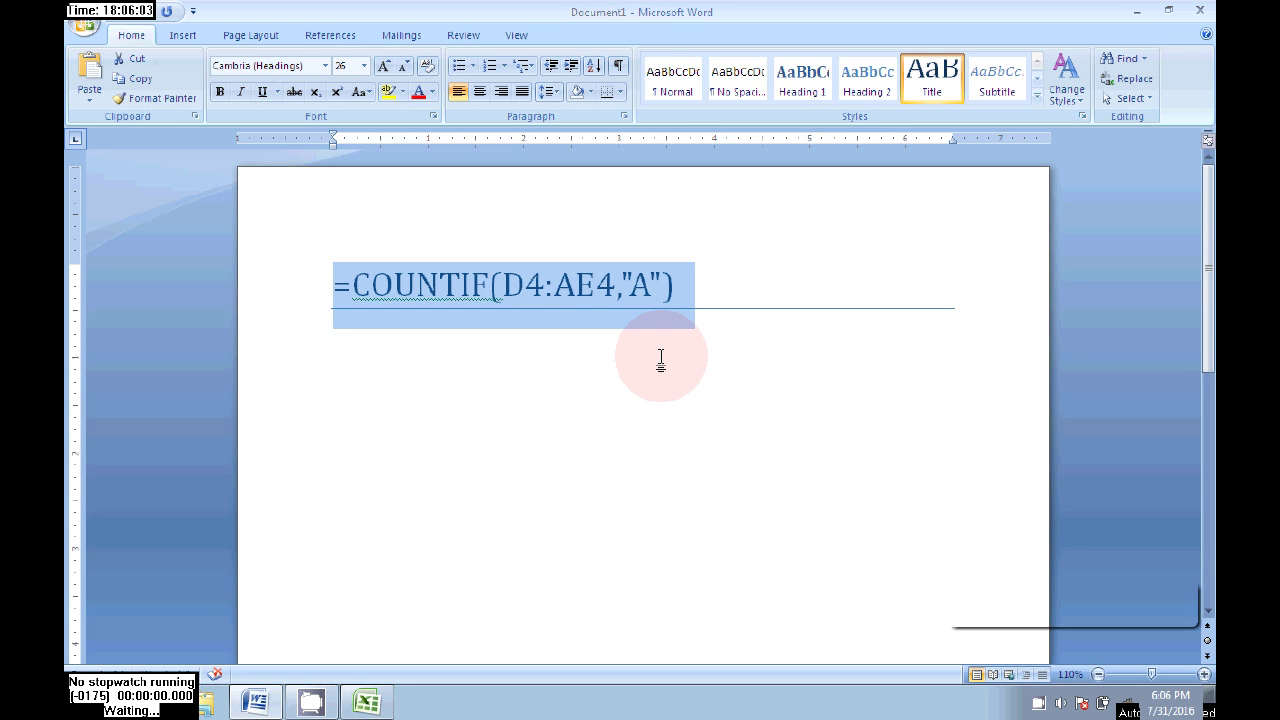
key("Delete")
key("ctrl+v")
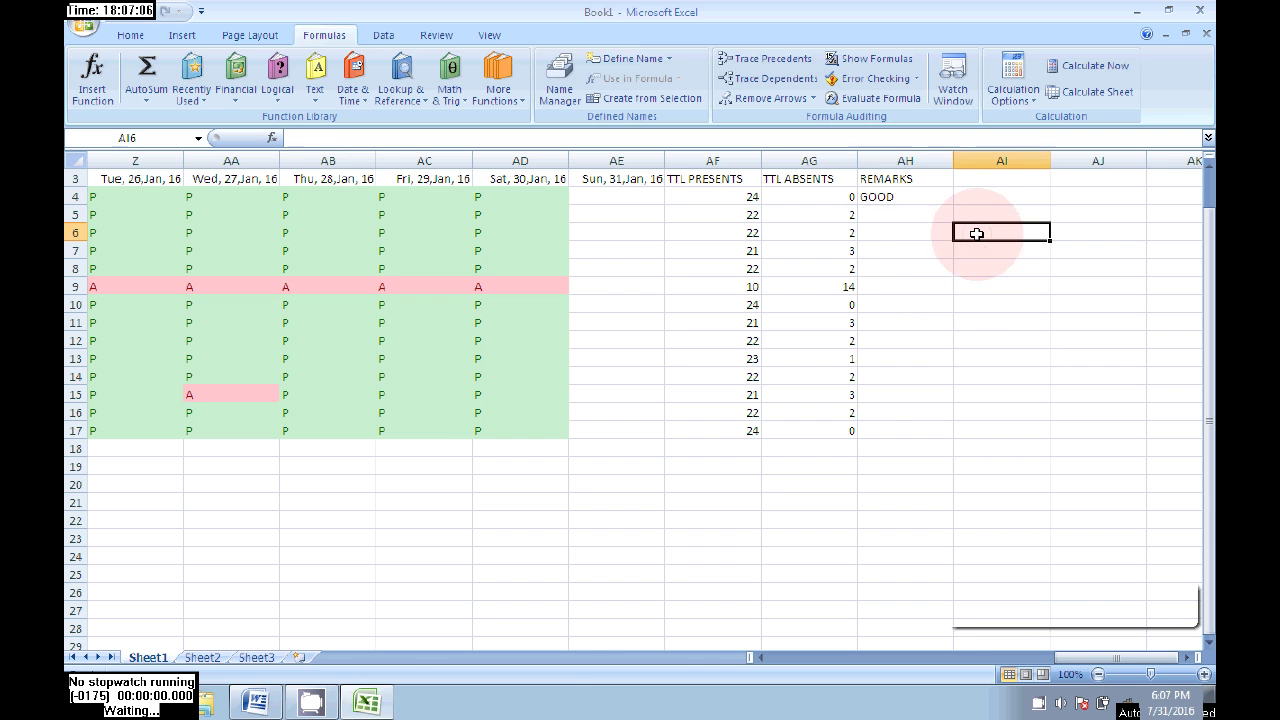
- Fill the IF formula down to AH17 and select AH4:AH17
left_click(897, 195)
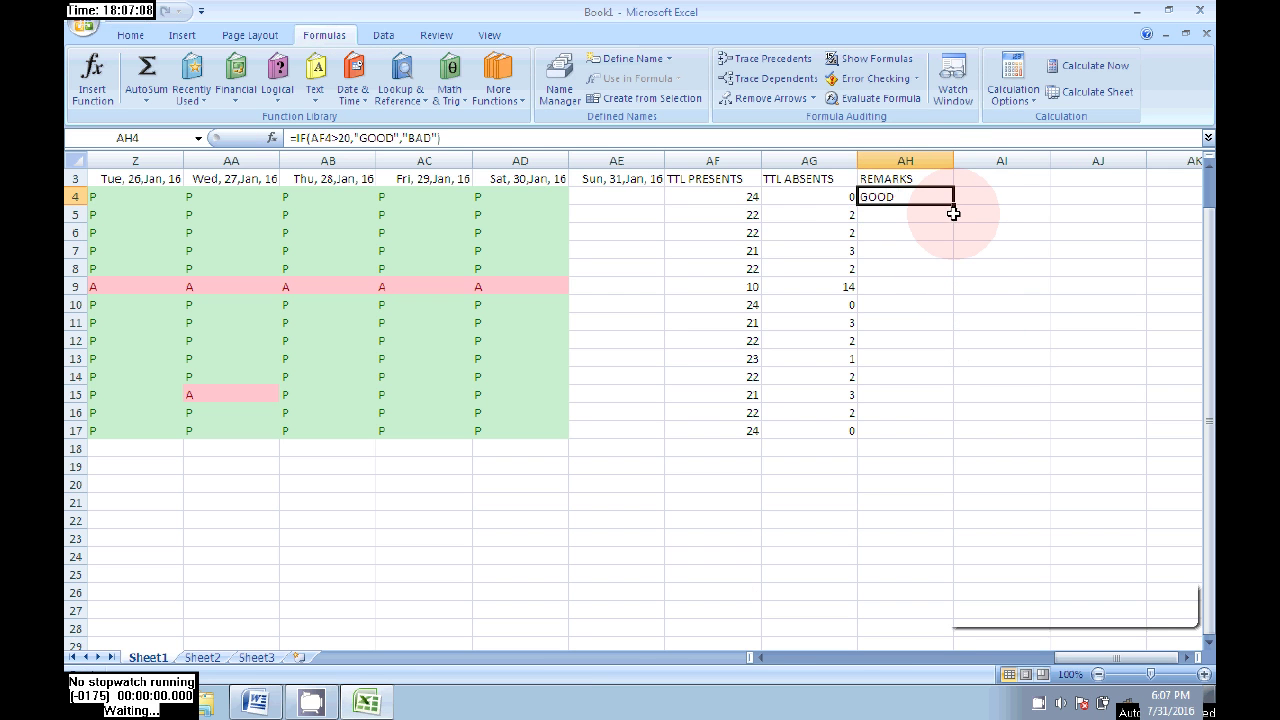
left_click_drag(955, 207, 955, 425)
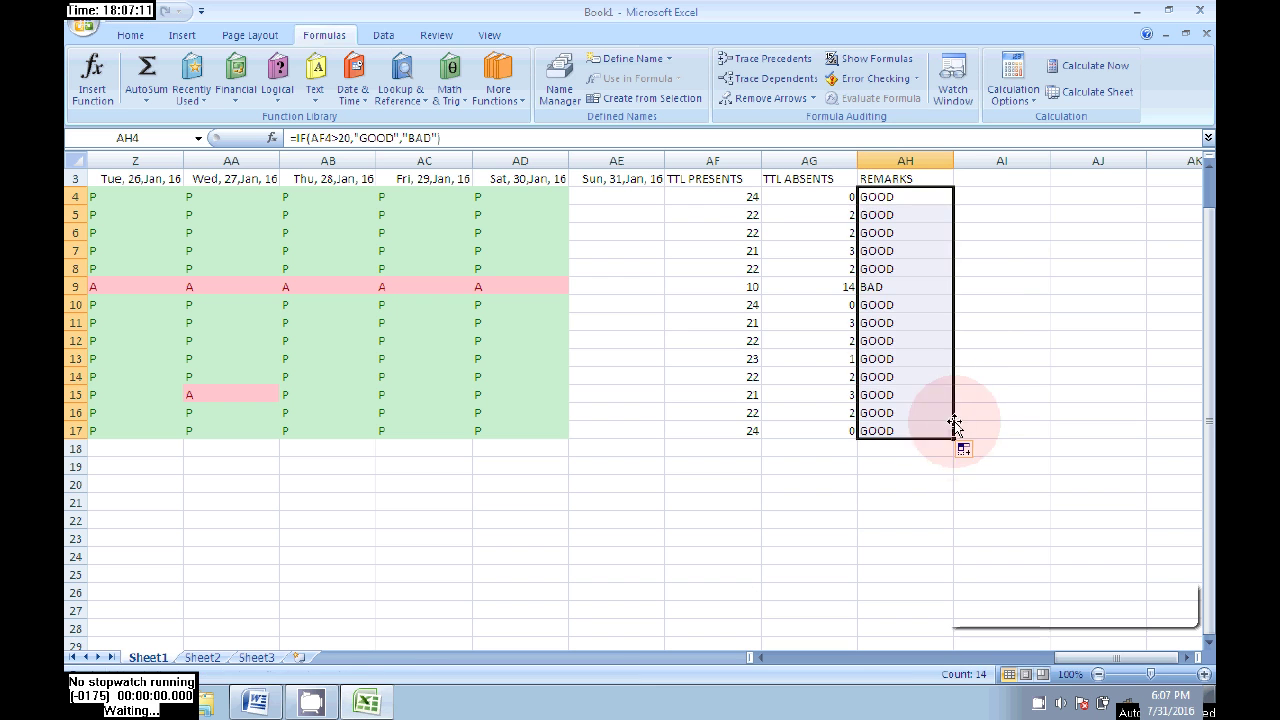
left_click(948, 518)
left_click_drag(900, 180, 924, 398)
left_click(1001, 322)
left_click_drag(917, 200, 934, 422)
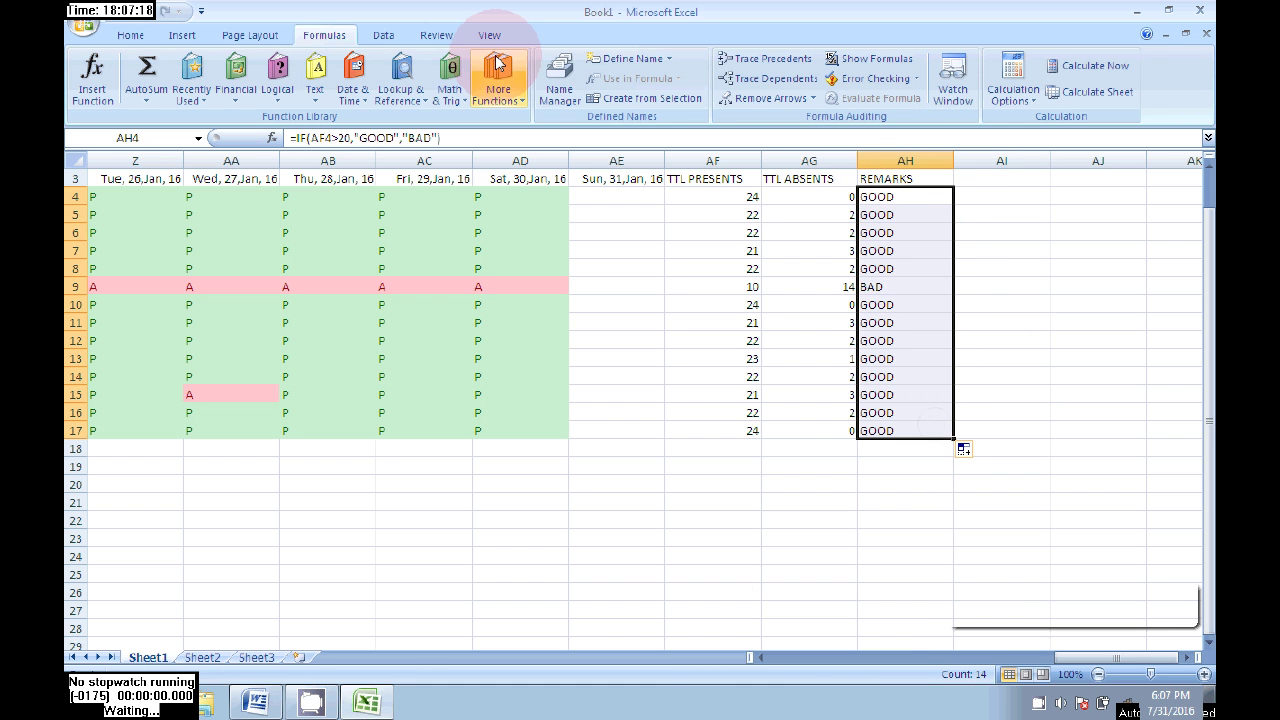
- Add a Text That Contains rule giving GOOD cells a green fill
left_click(130, 35)
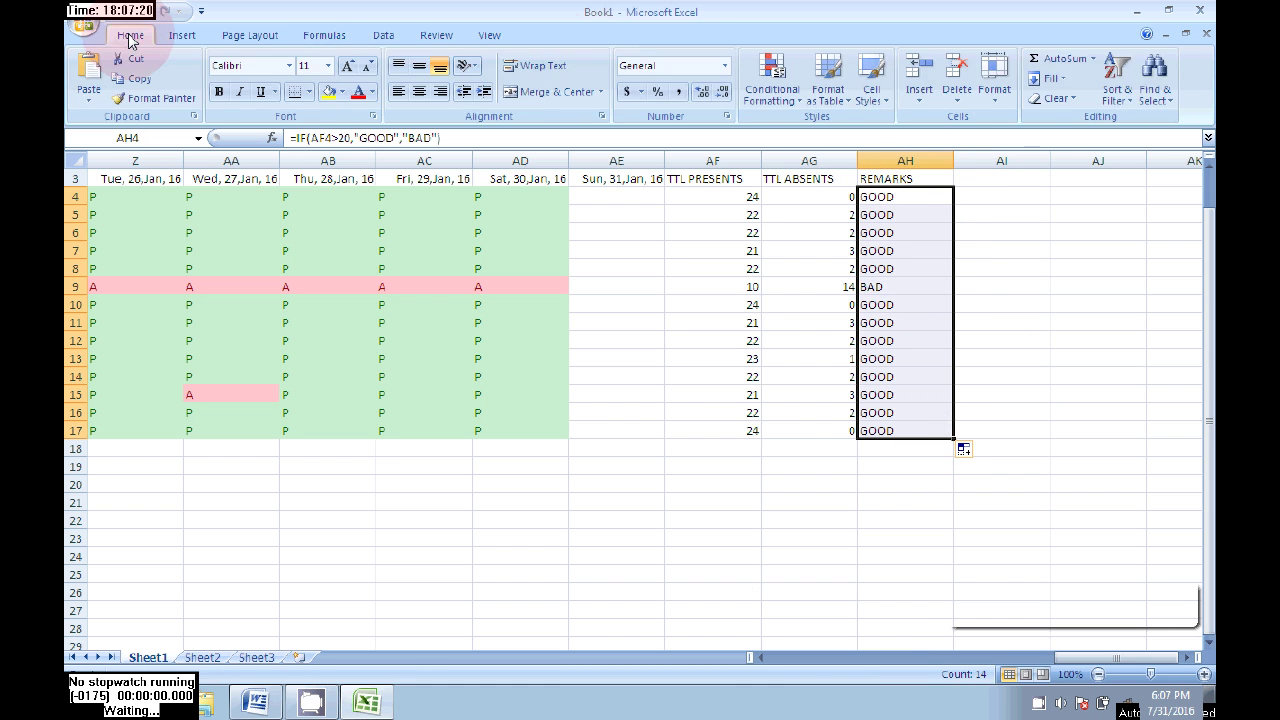
left_click(772, 78)
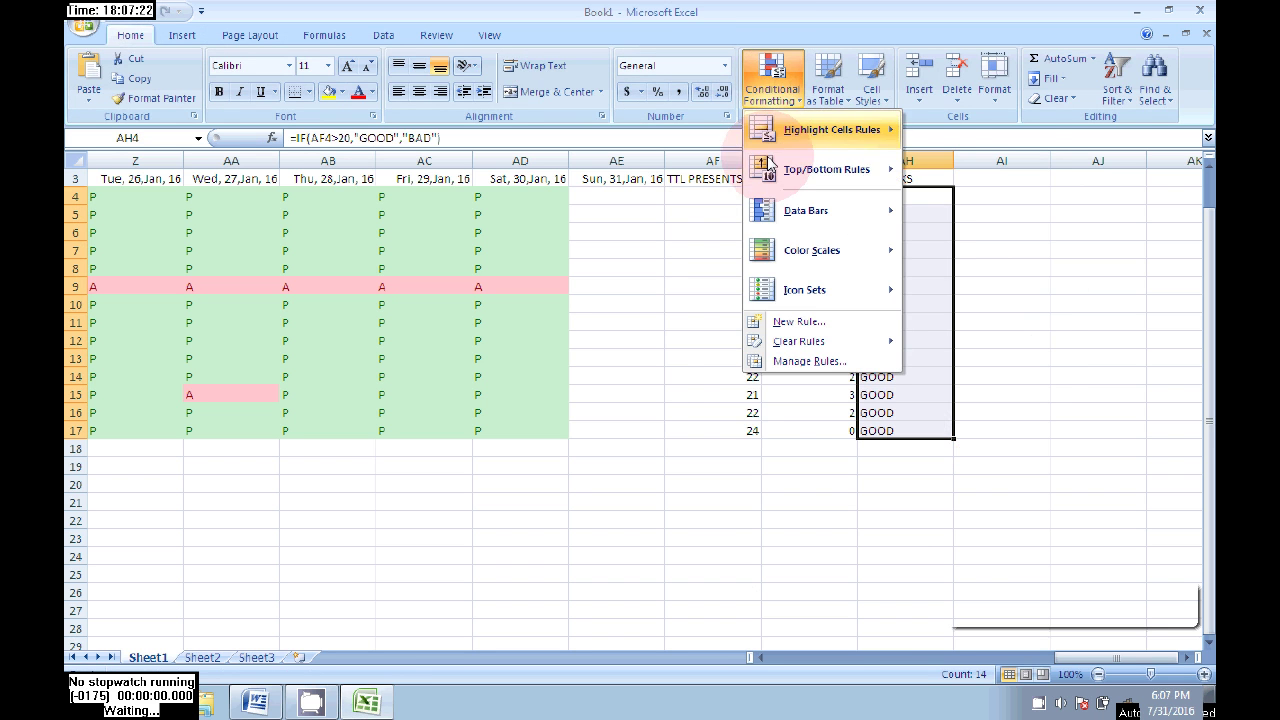
mouse_move(850, 130)
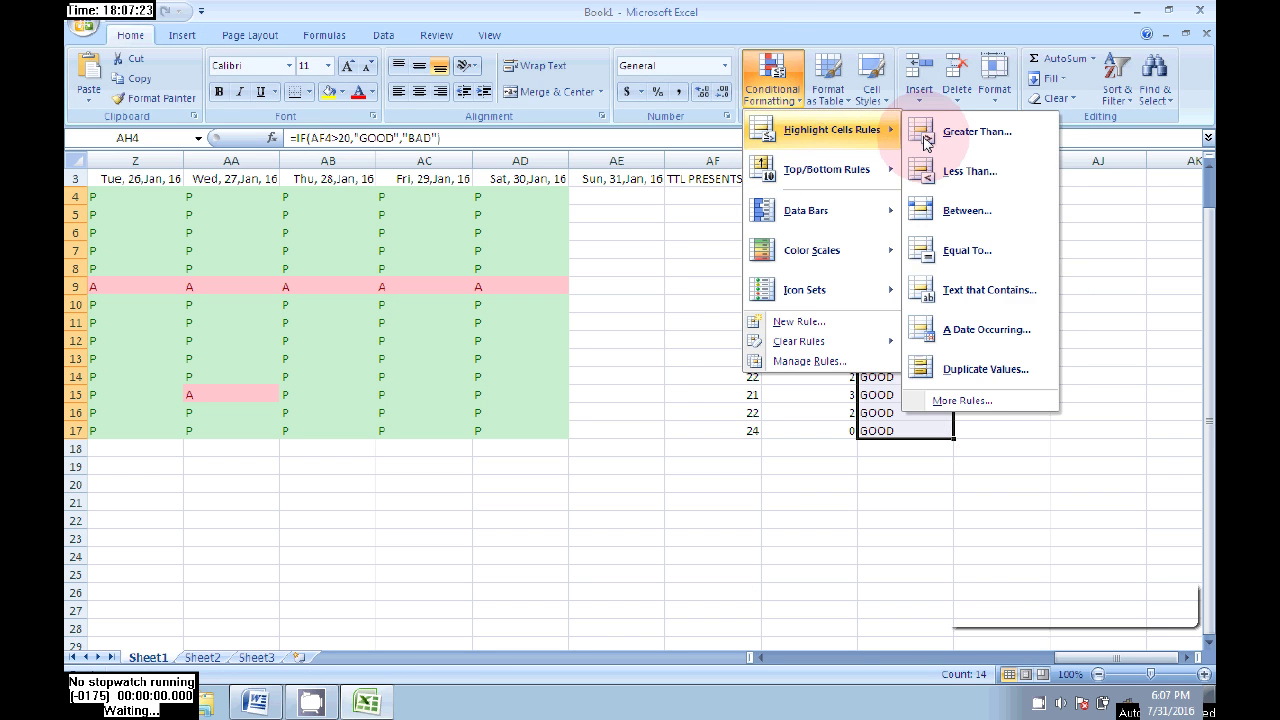
left_click(999, 292)
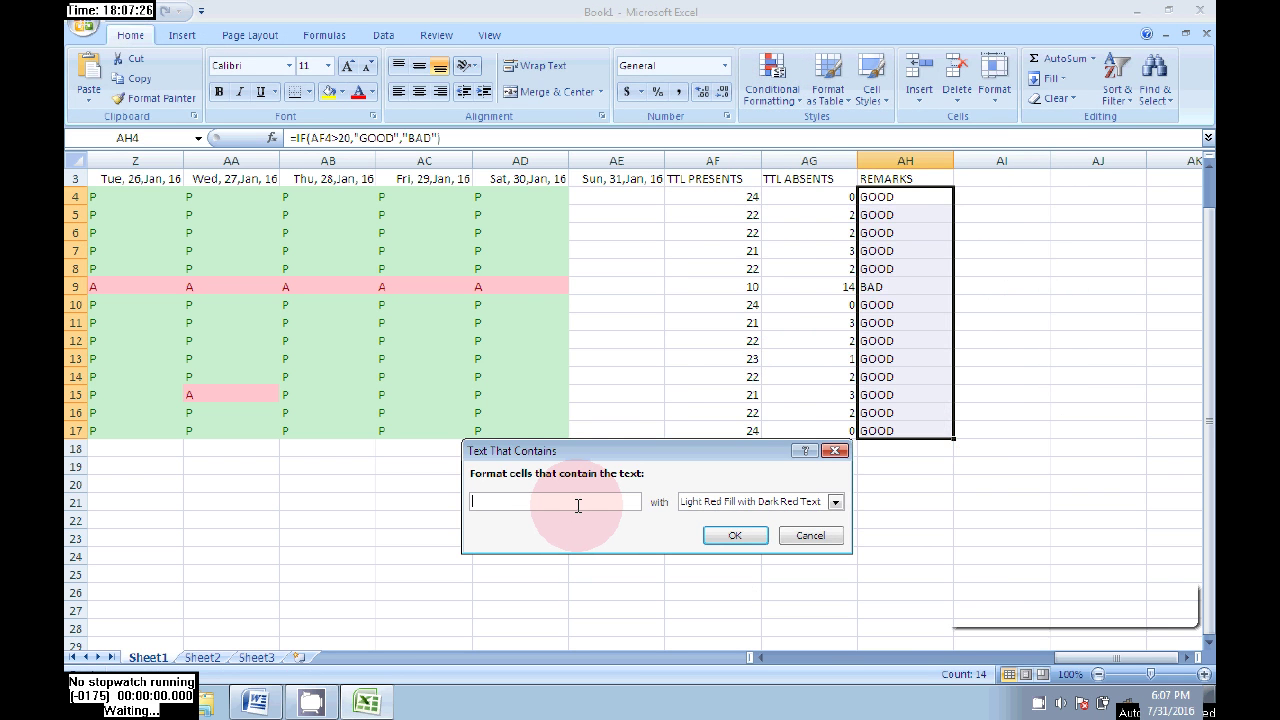
type("GOOD")
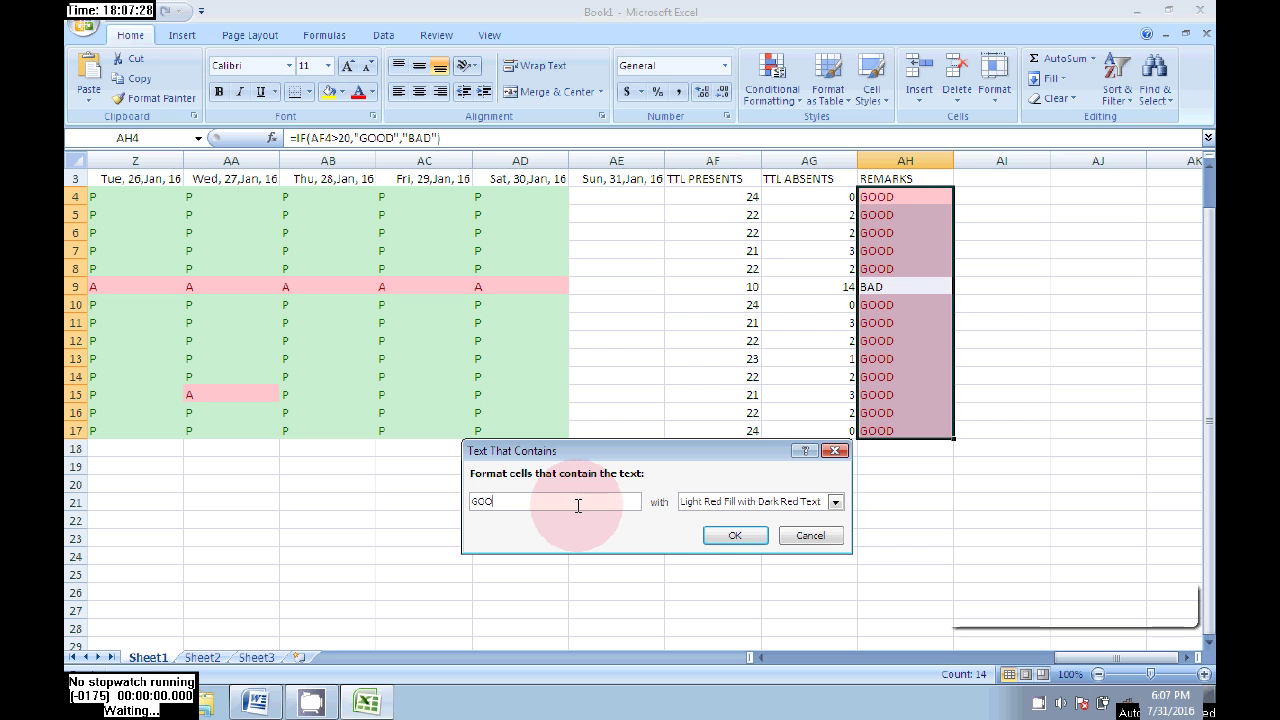
left_click(835, 504)
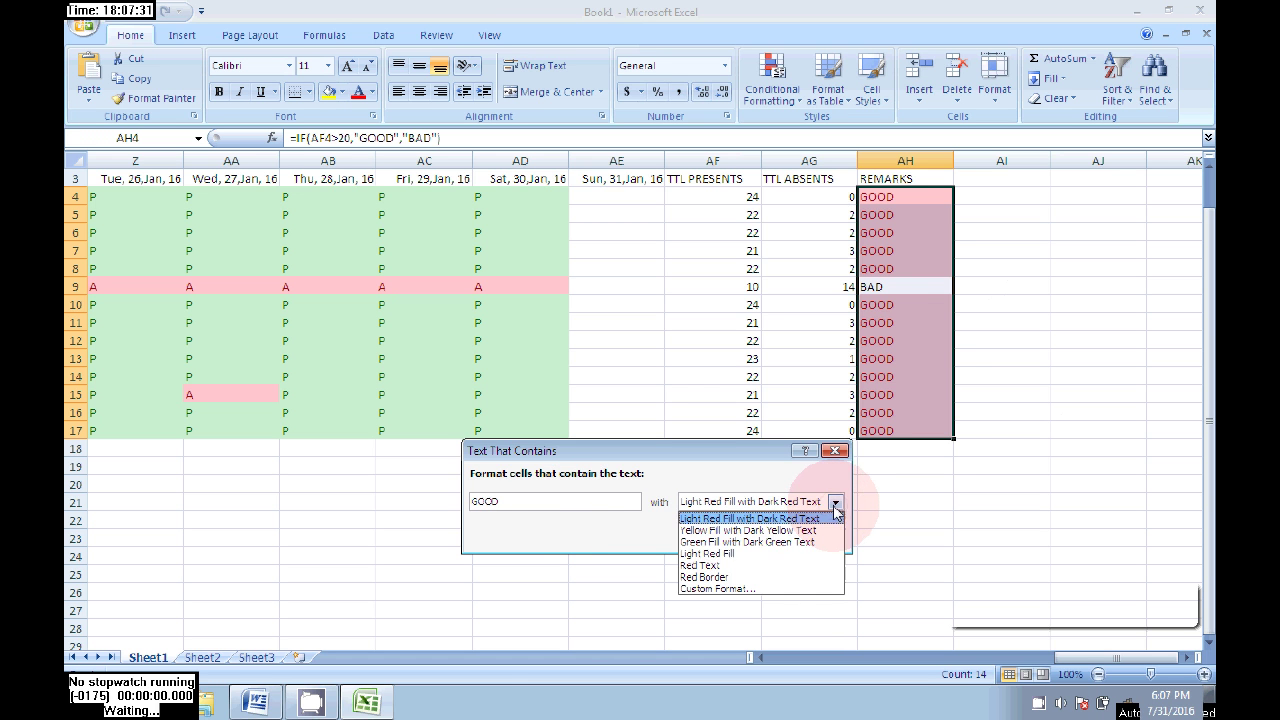
left_click(747, 541)
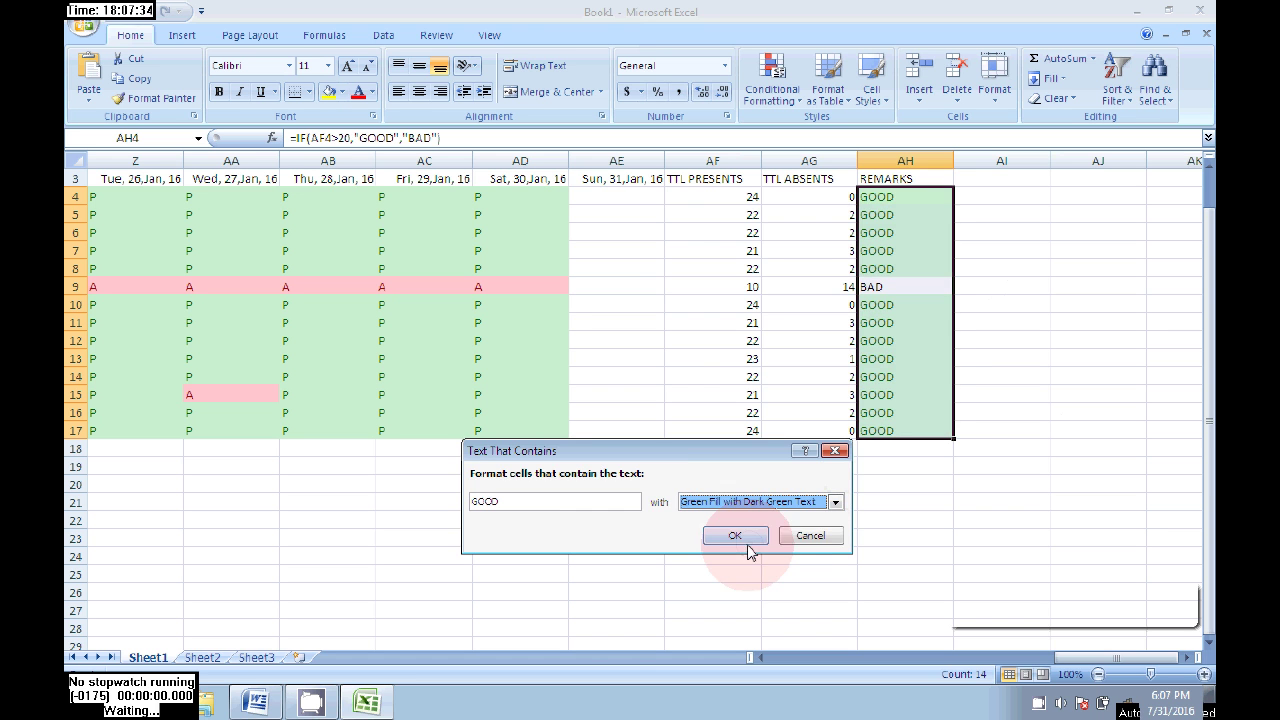
left_click(739, 537)
left_click(886, 501)
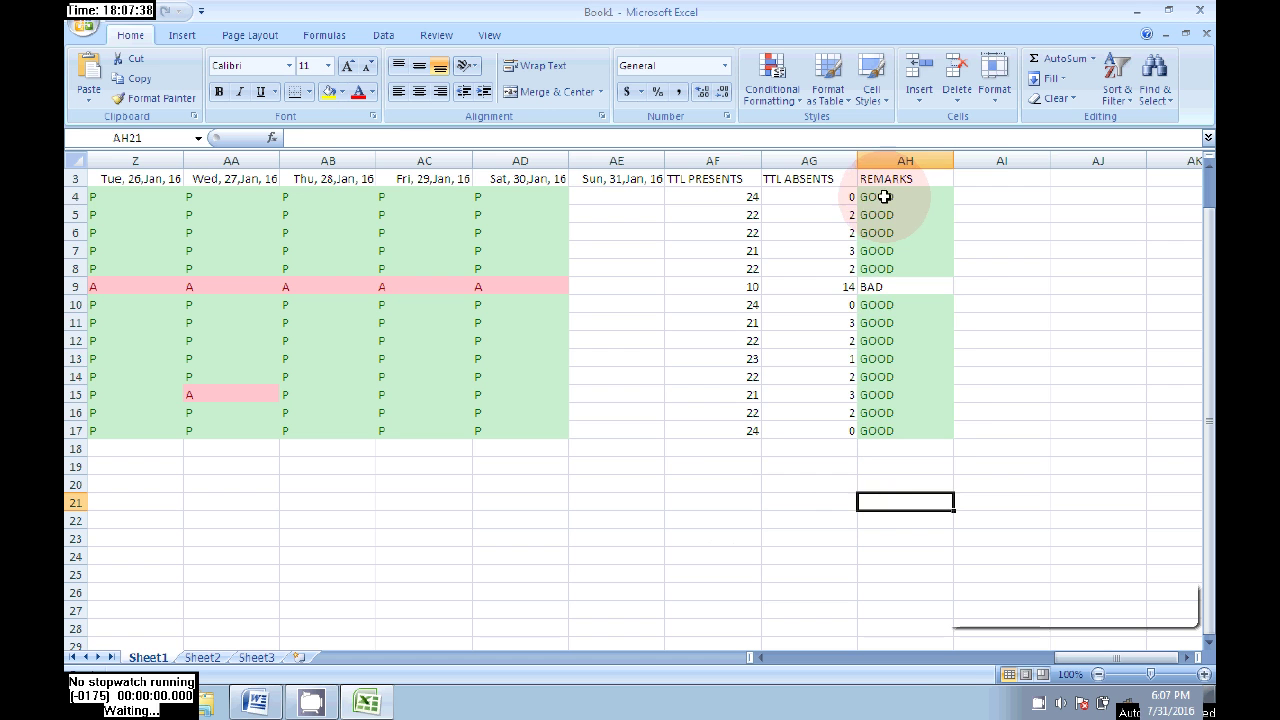
- Add a Text That Contains rule giving BAD cells in AH4:AH17 light red fill
left_click_drag(884, 197, 940, 430)
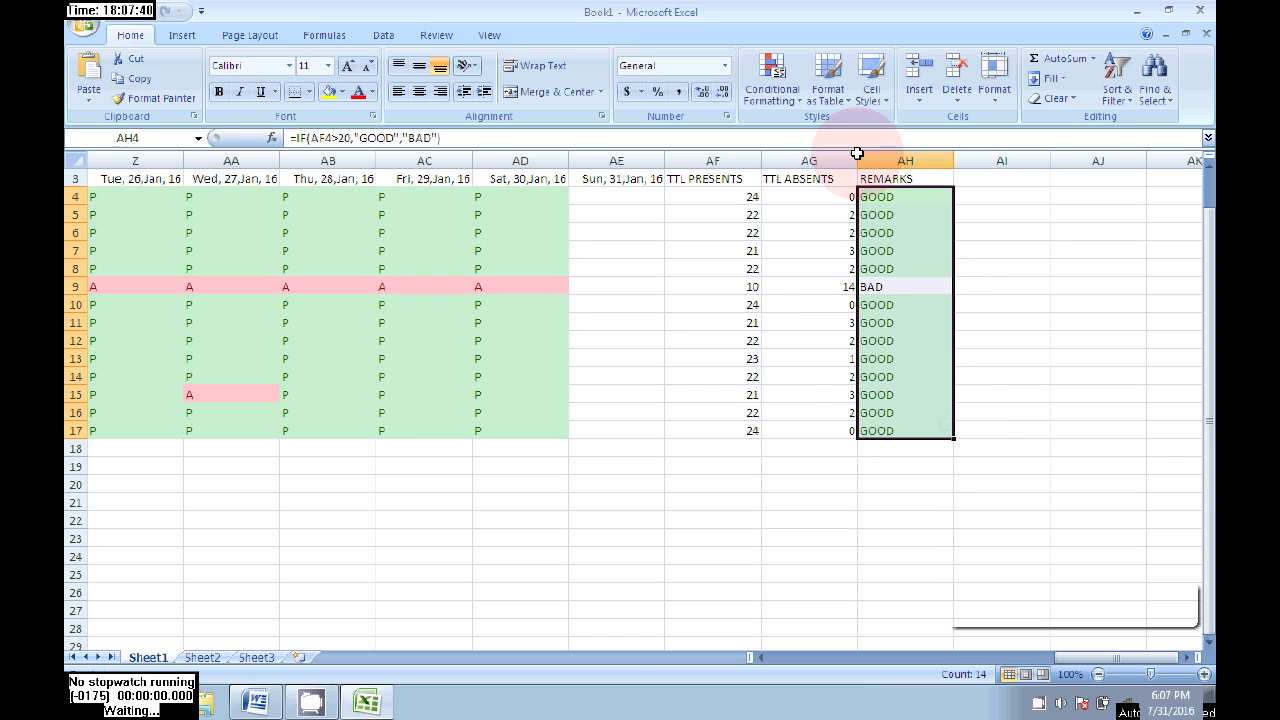
left_click(772, 80)
mouse_move(838, 130)
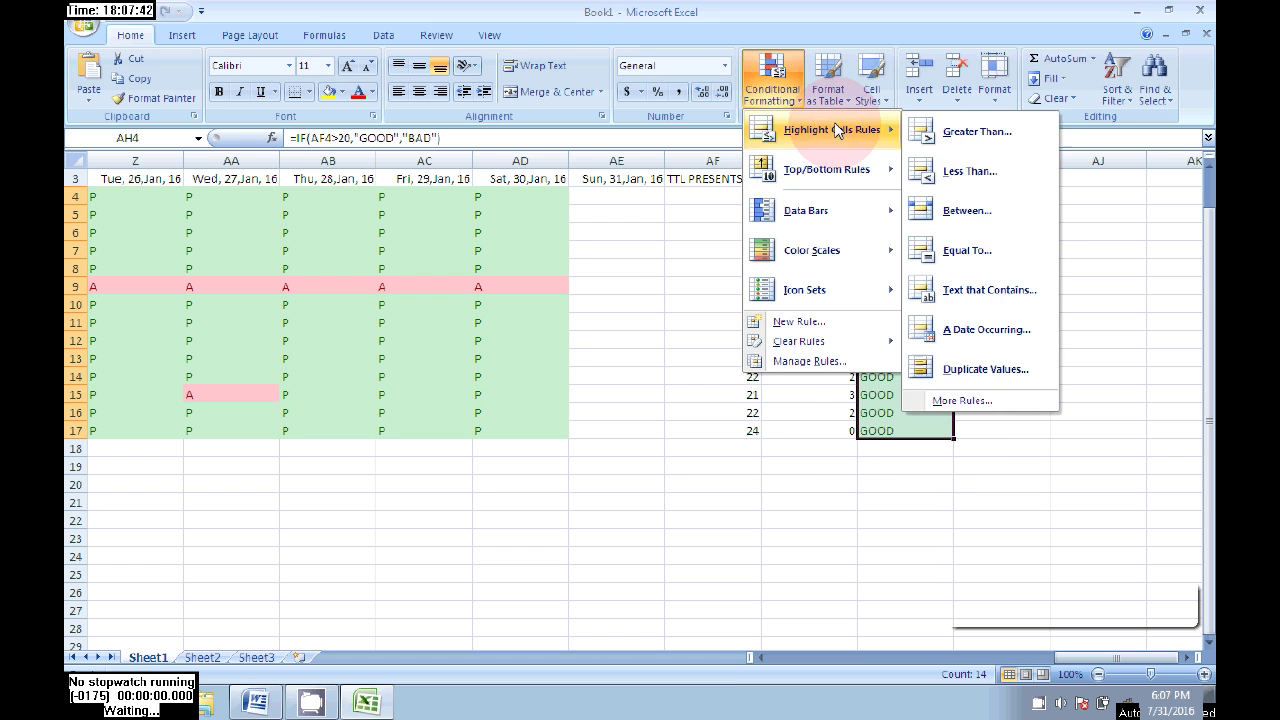
left_click(1009, 296)
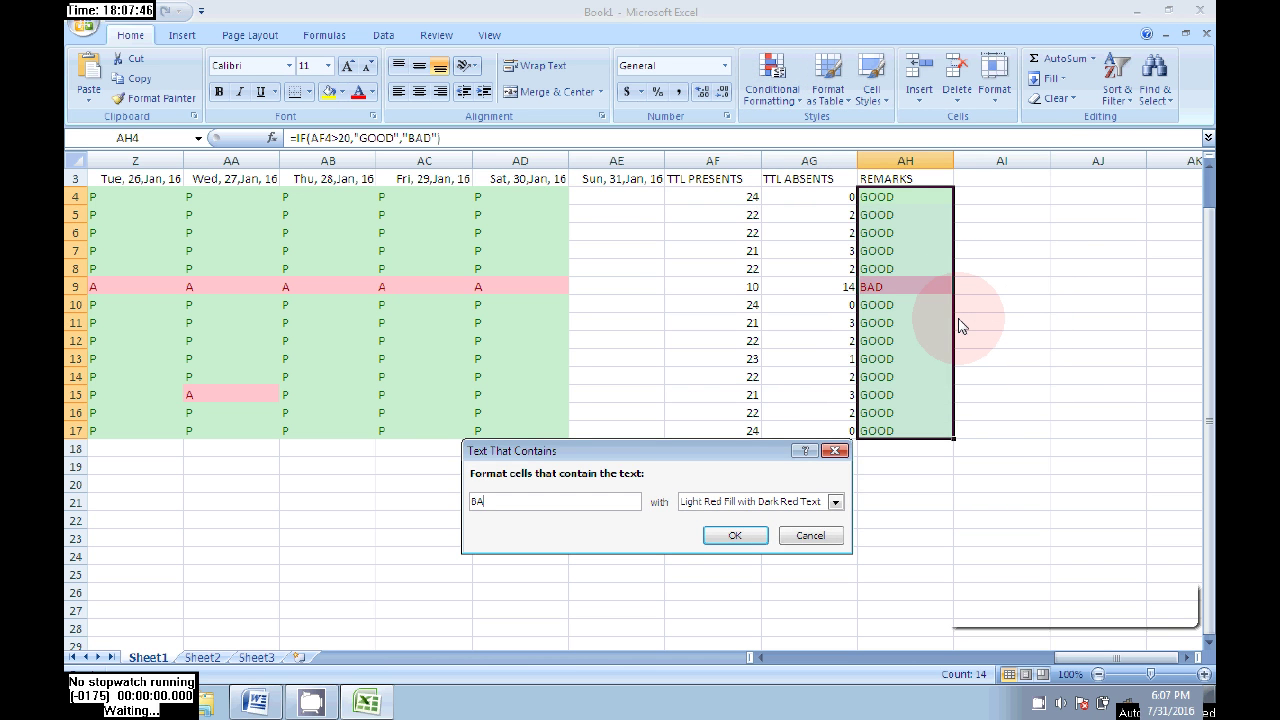
left_click(735, 536)
left_click(956, 519)
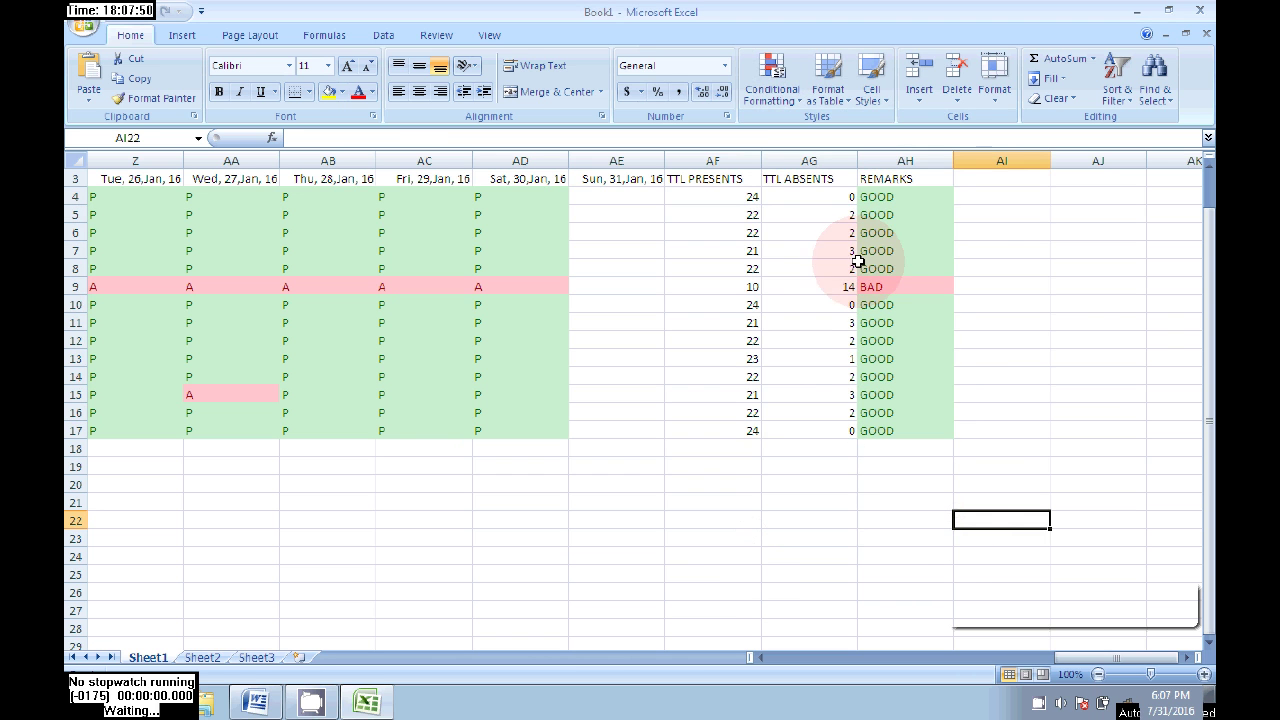
left_click(918, 289)
left_click(875, 519)
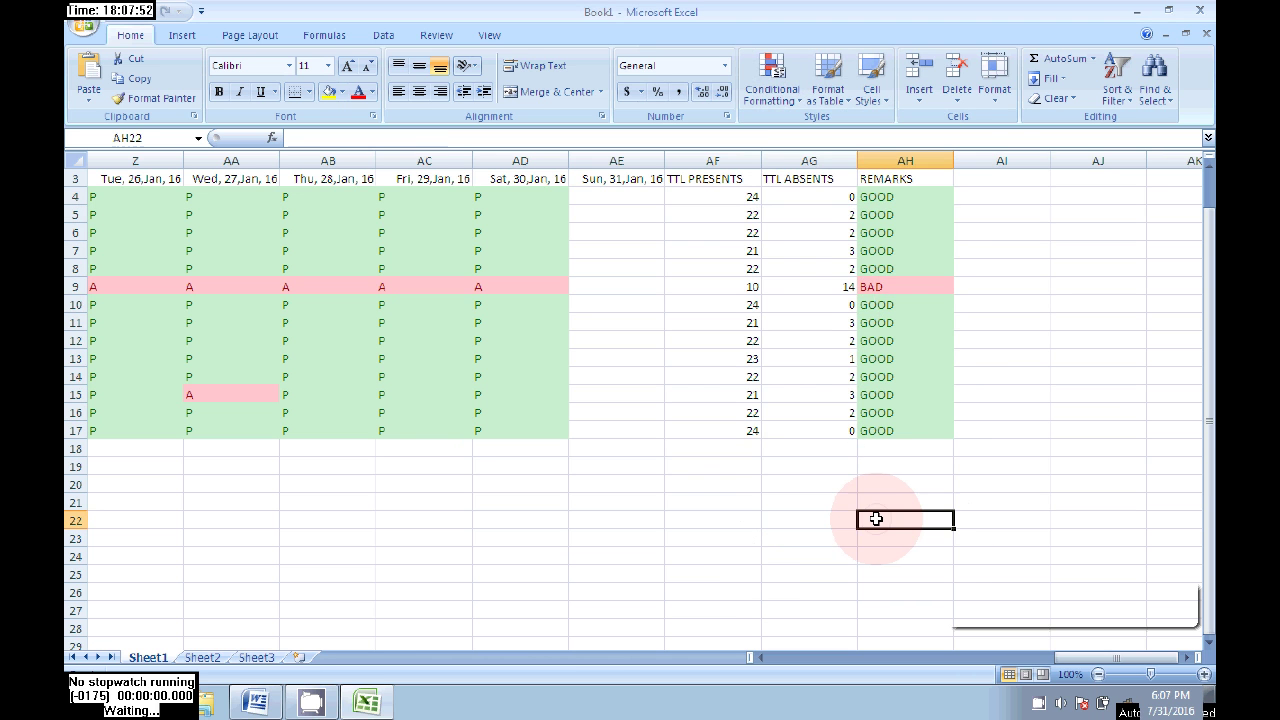
- Freeze panes at cell D4 so the employee columns and header rows stay fixed
left_click_drag(1086, 651, 760, 640)
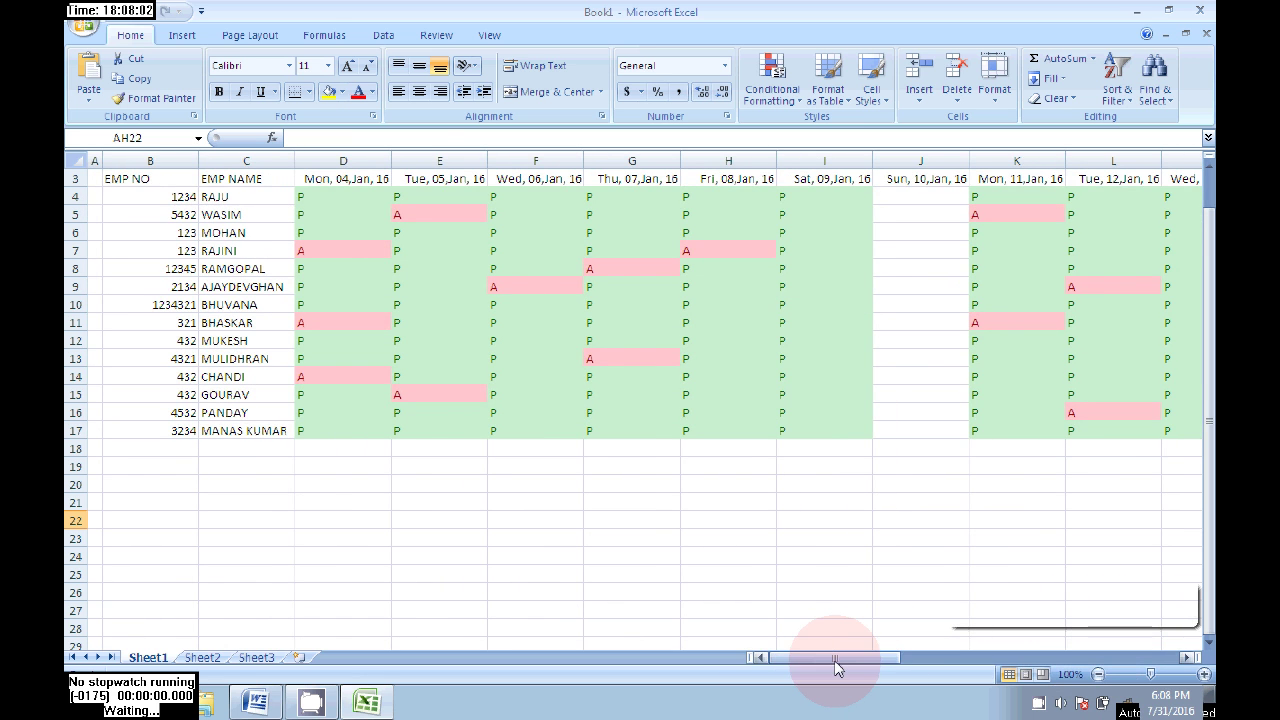
left_click(312, 195)
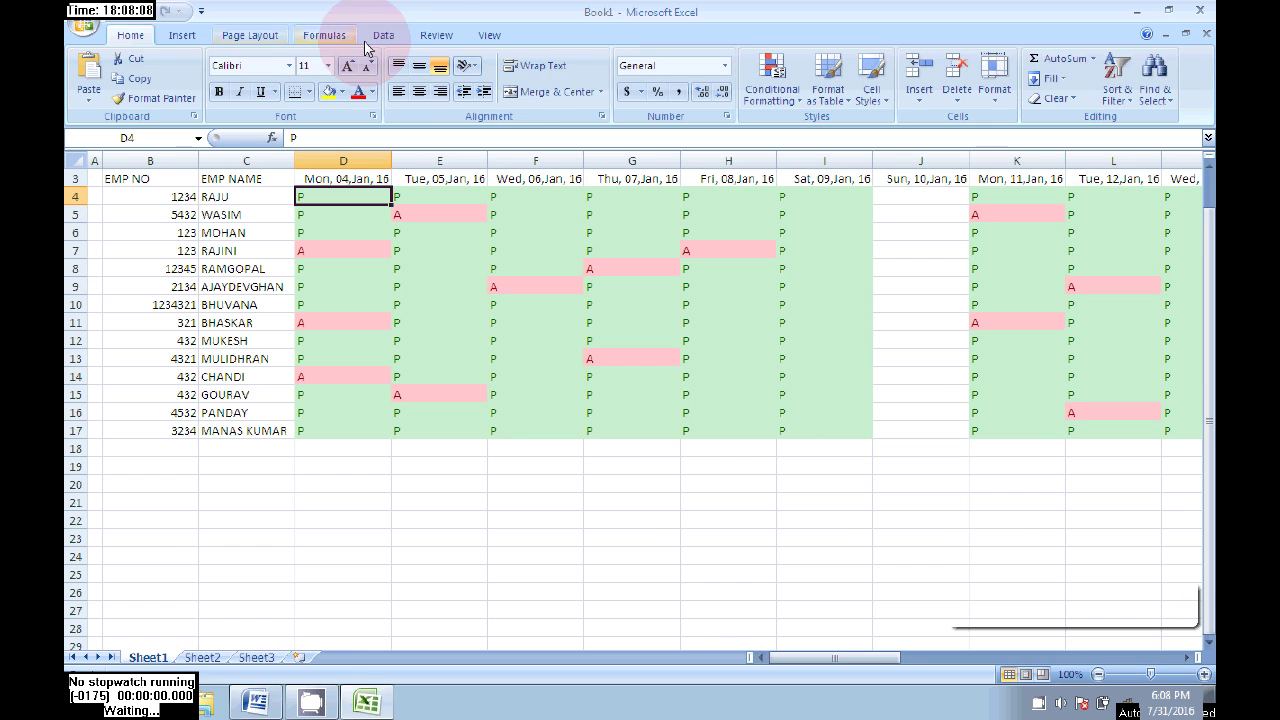
left_click(436, 36)
left_click(489, 35)
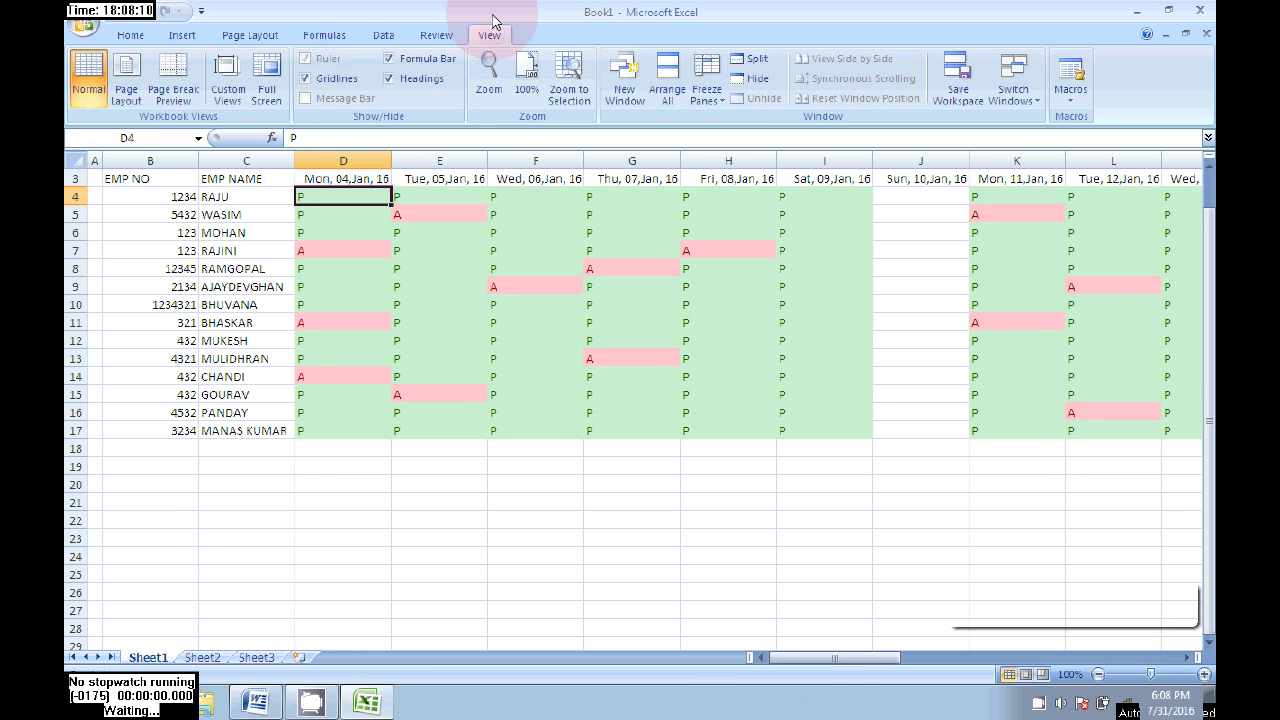
left_click(707, 76)
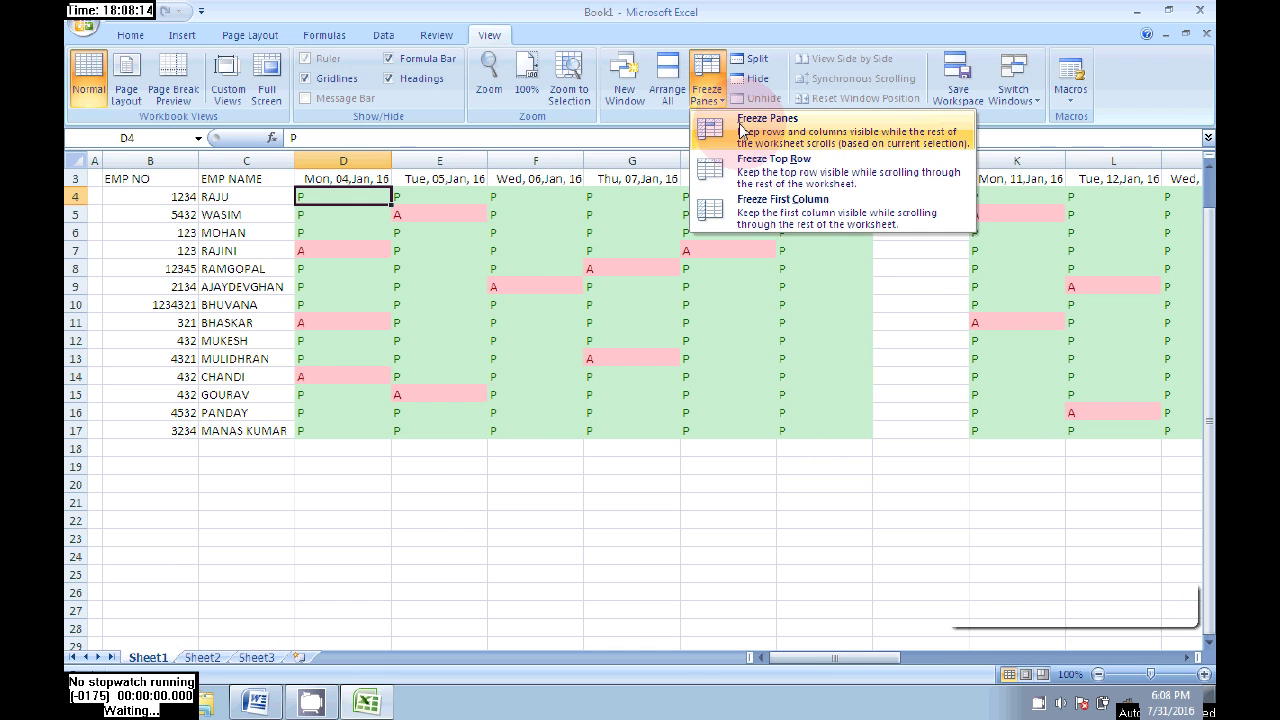
left_click(741, 130)
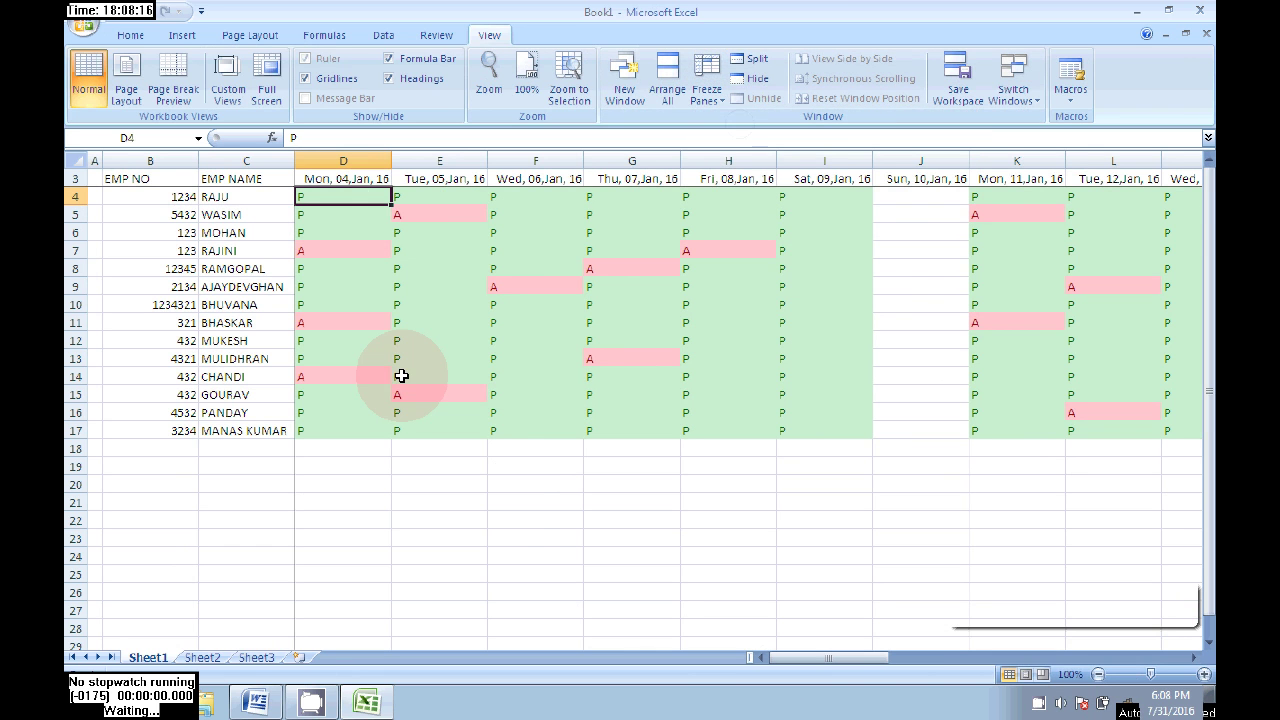
left_click(535, 520)
left_click(325, 231)
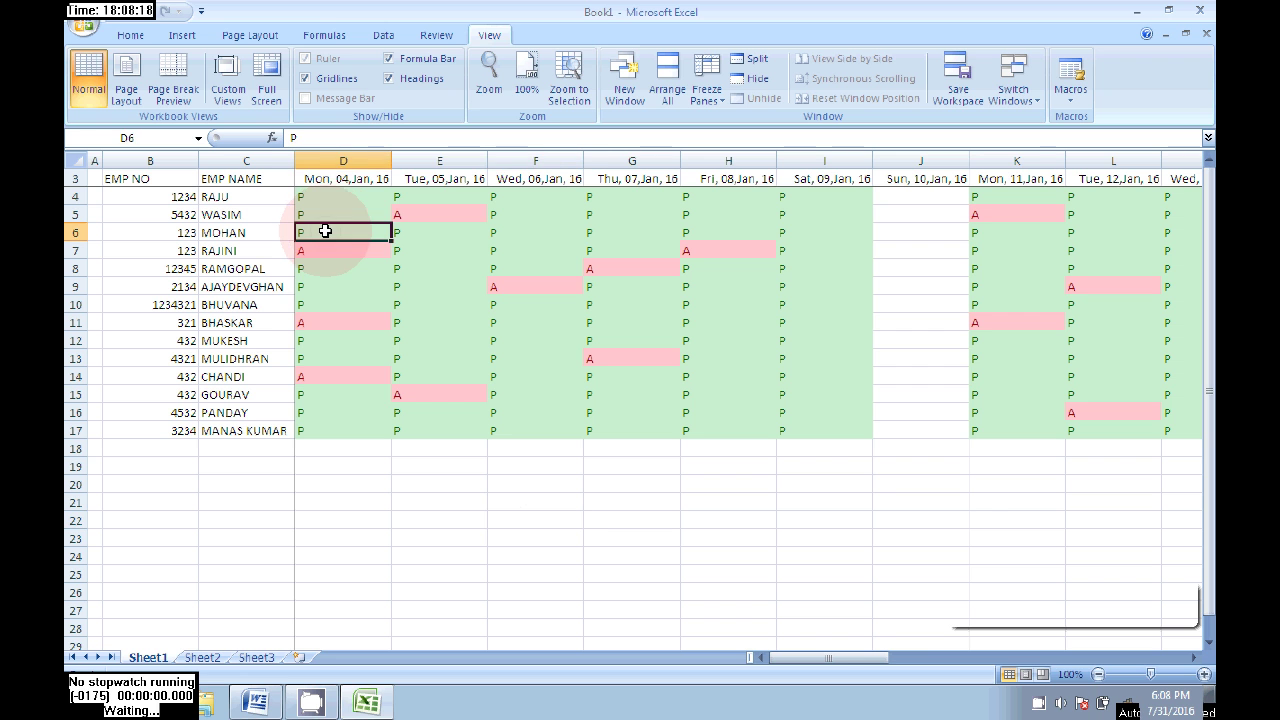
key("Right")
key("Right")
key("Right")
key("Right")
key("Right")
key("Right")
key("Right")
key("Right")
key("Right")
key("Right")
key("Right")
key("Right")
key("Right")
key("Right")
key("Right")
key("Right")
key("Right")
key("Right")
key("Right")
key("Right")
key("Right")
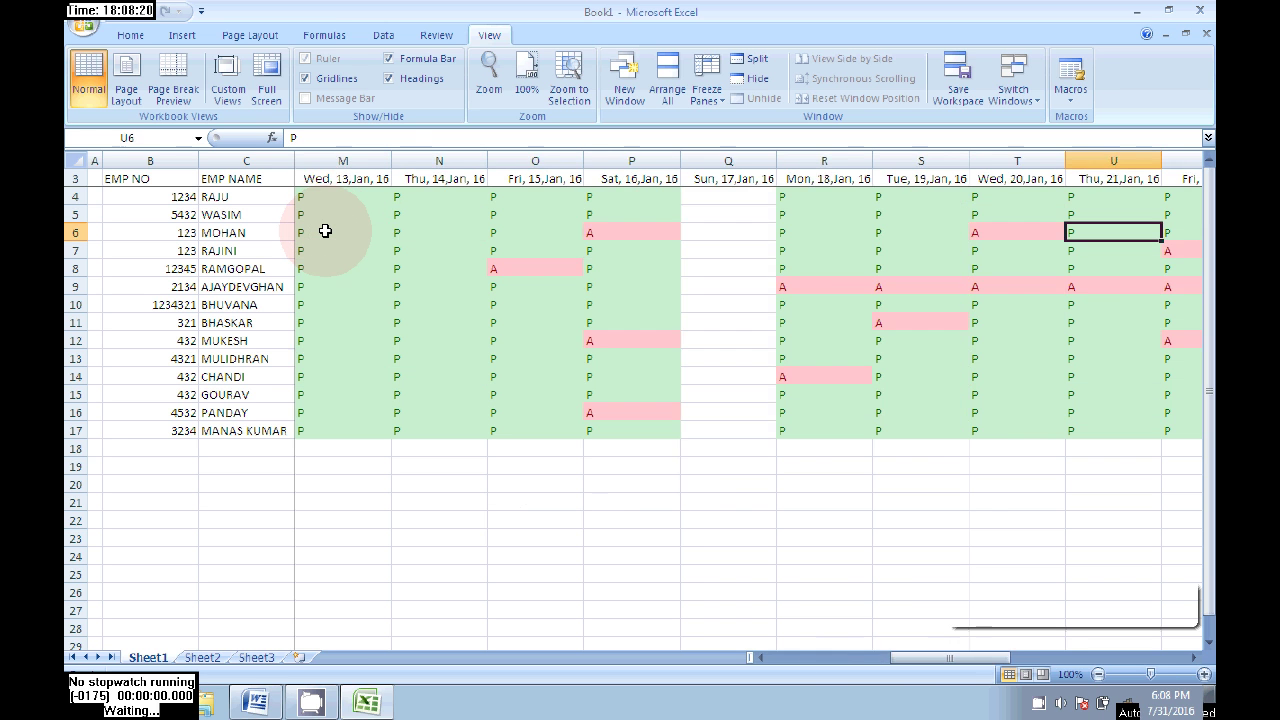
key("Left")
key("Left")
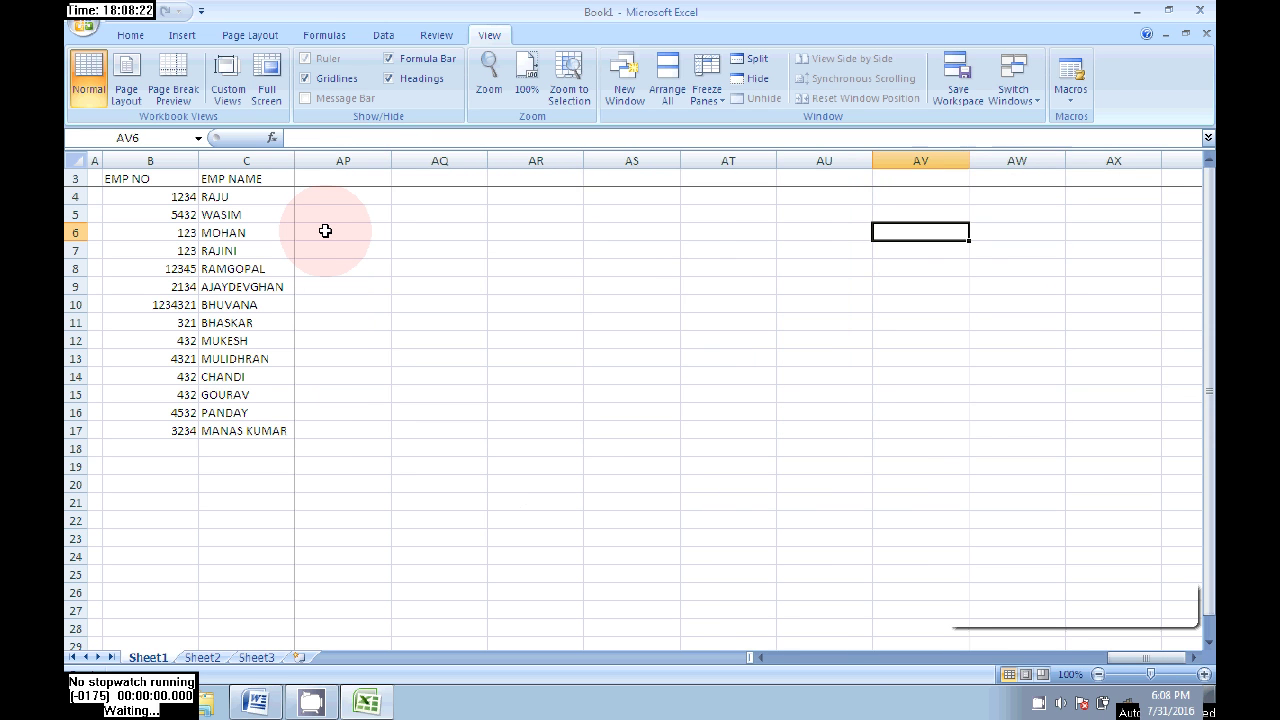
key("Left")
key("Left")
key("Left")
key("Left")
key("Left")
key("Left")
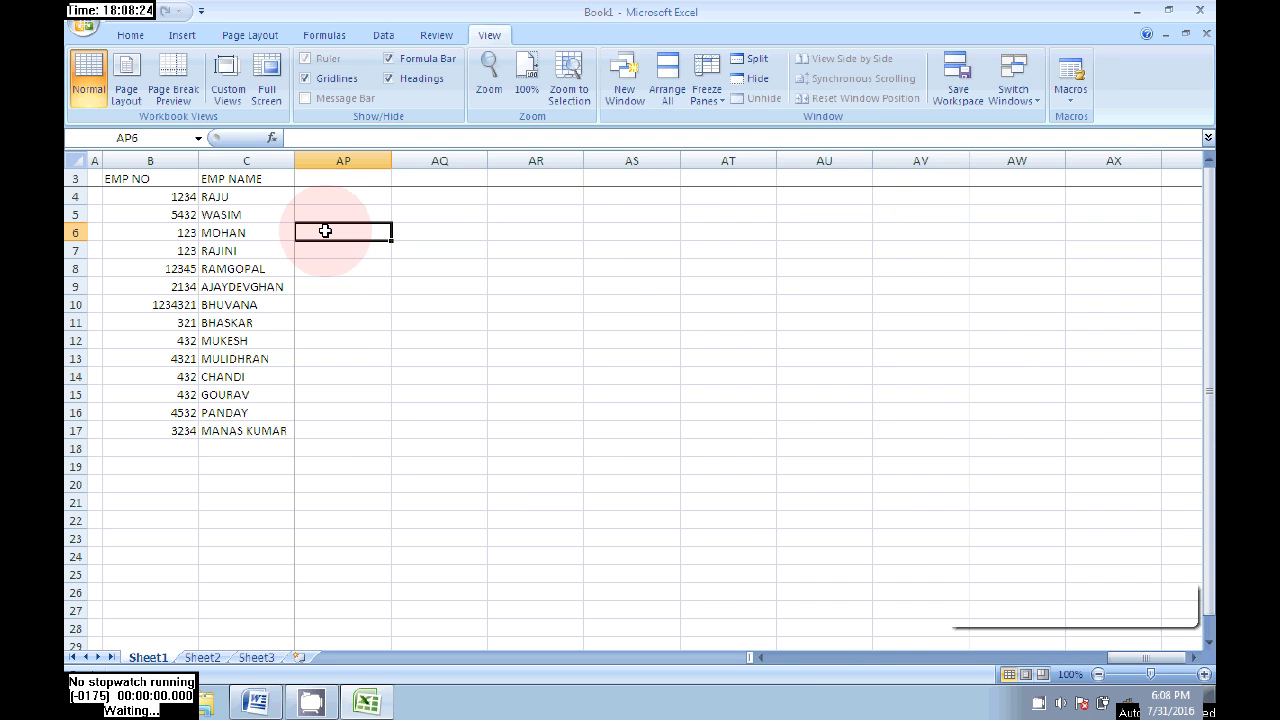
key("Left")
key("Left")
key("Left")
key("Left")
key("Left")
key("Left")
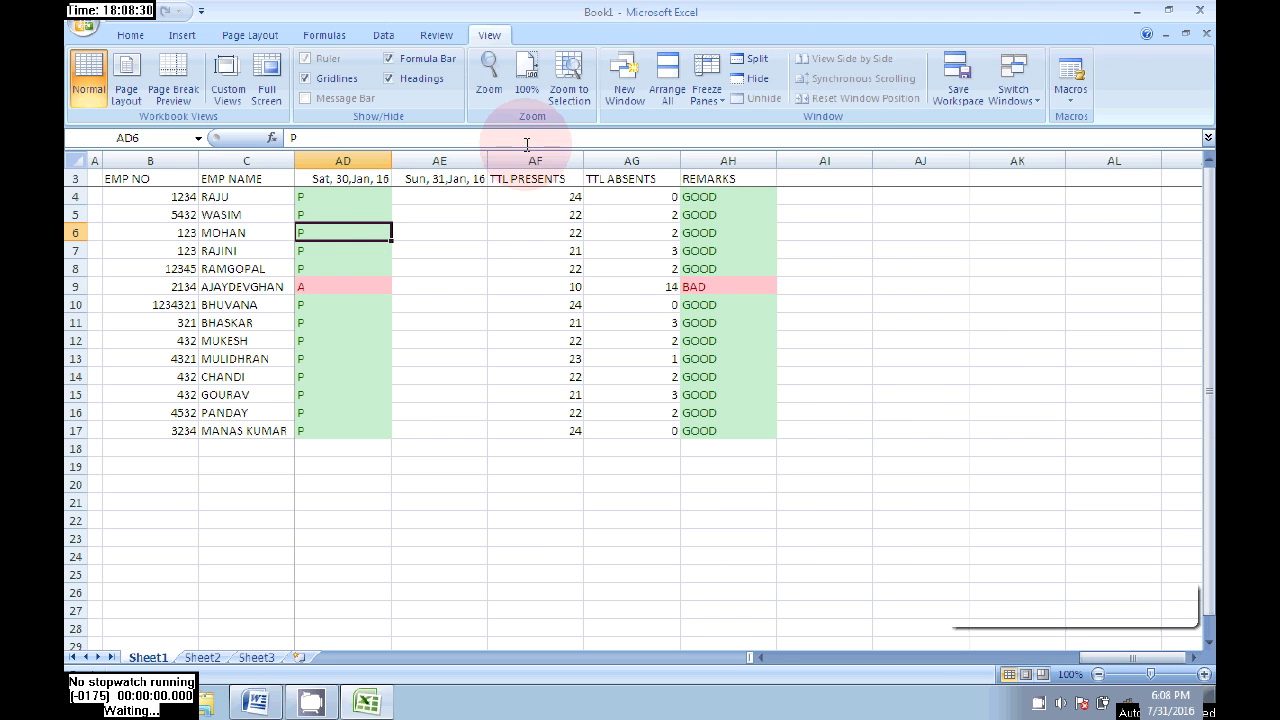
key("Right")
key("Right")
key("Right")
key("Right")
key("Right")
key("Right")
key("Right")
key("Right")
key("Right")
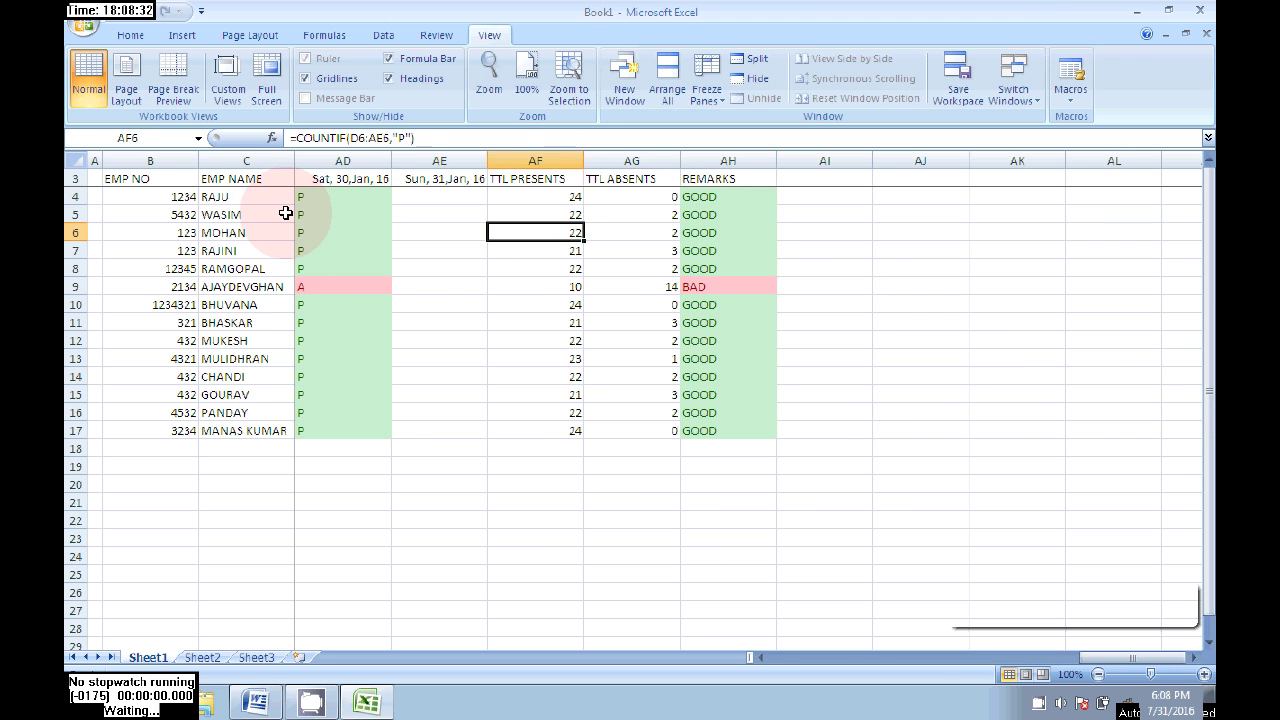
key("Right")
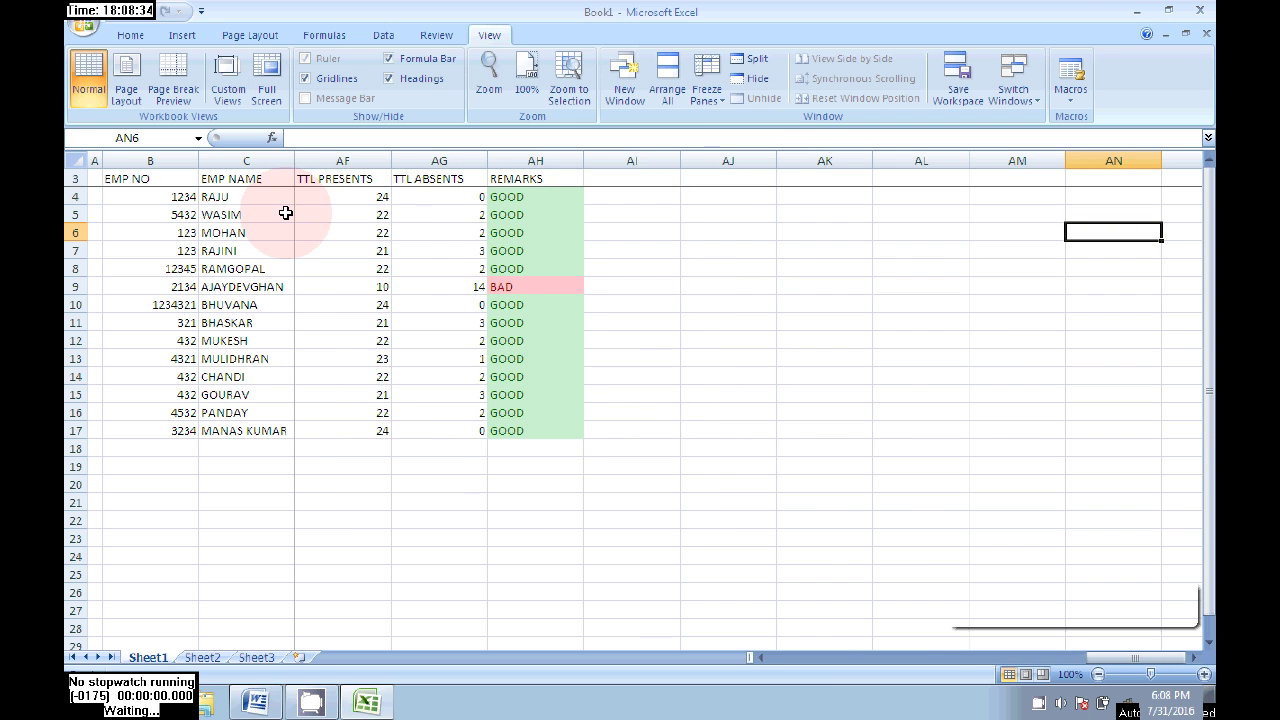
left_click(740, 393)
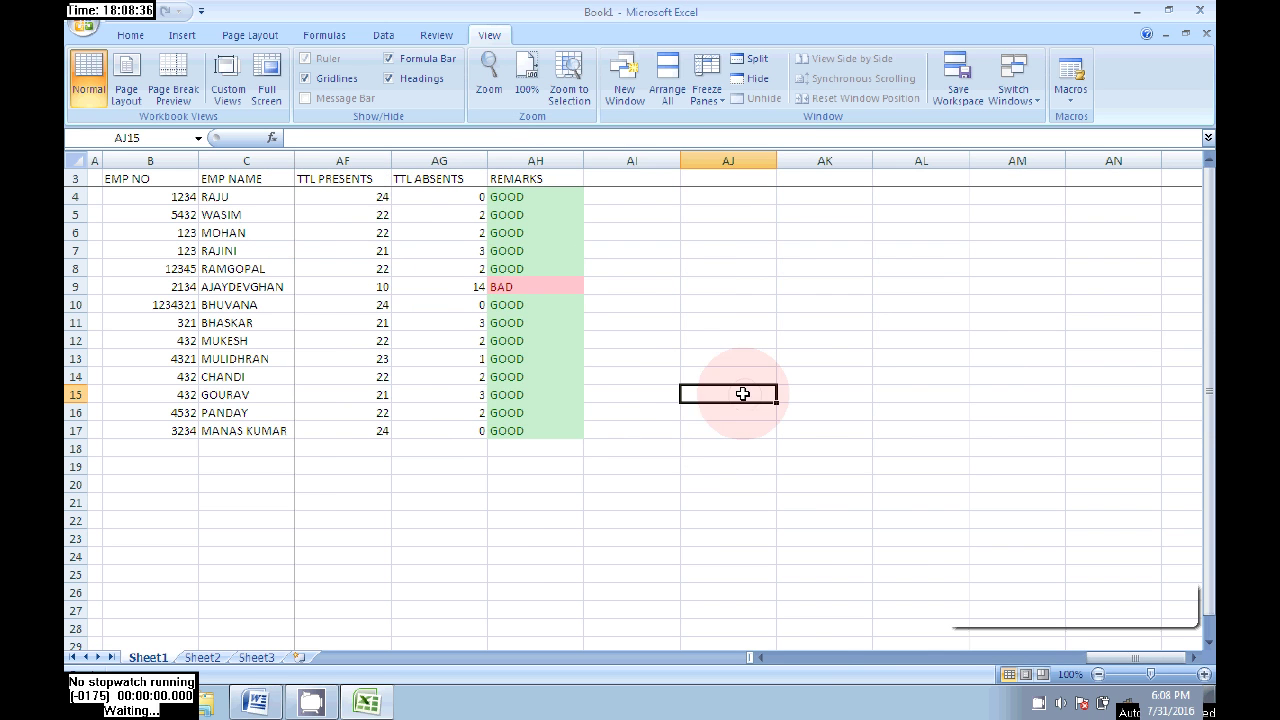
left_click(246, 199)
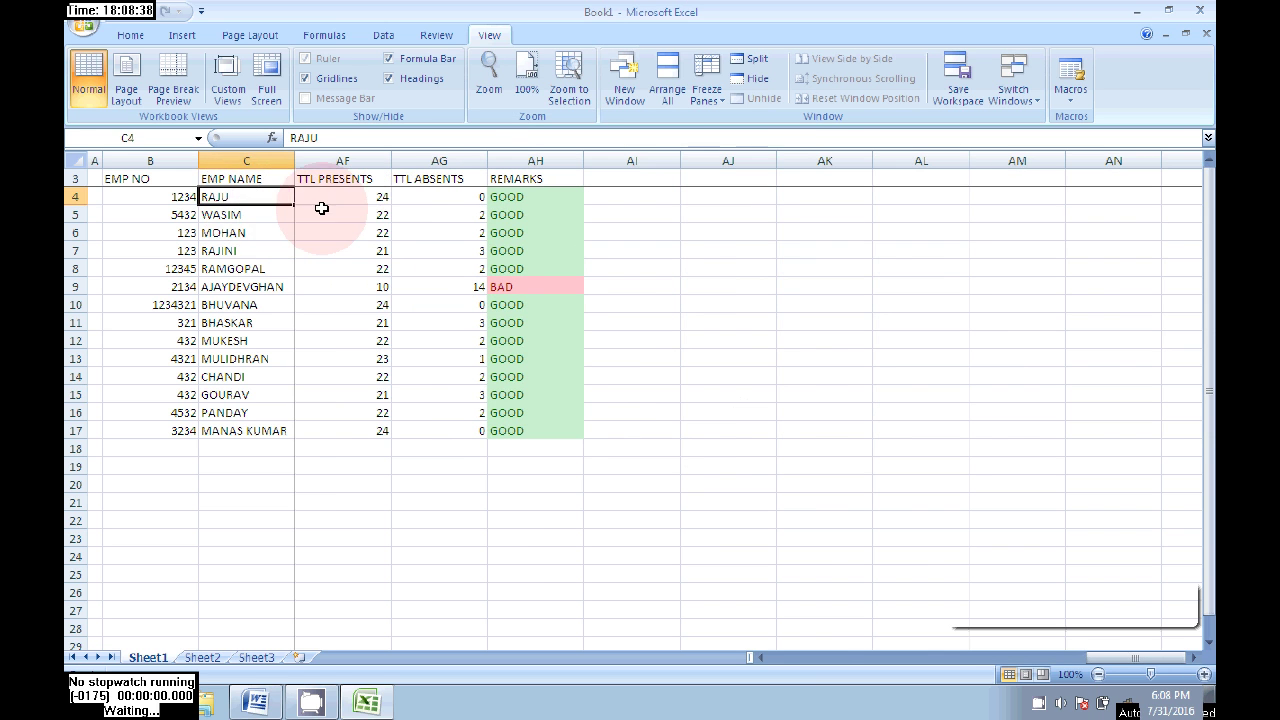
left_click(388, 210)
left_click(343, 198)
left_click(251, 199)
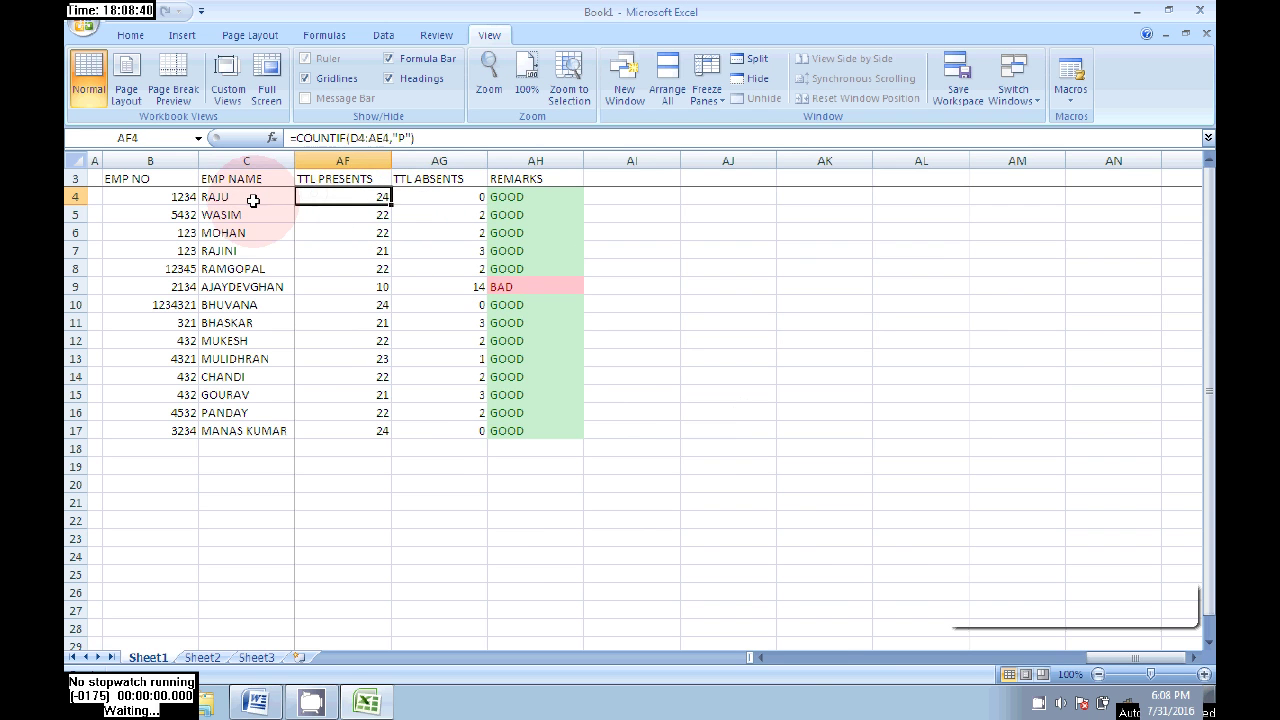
left_click(326, 197)
left_click(440, 197)
left_click(530, 197)
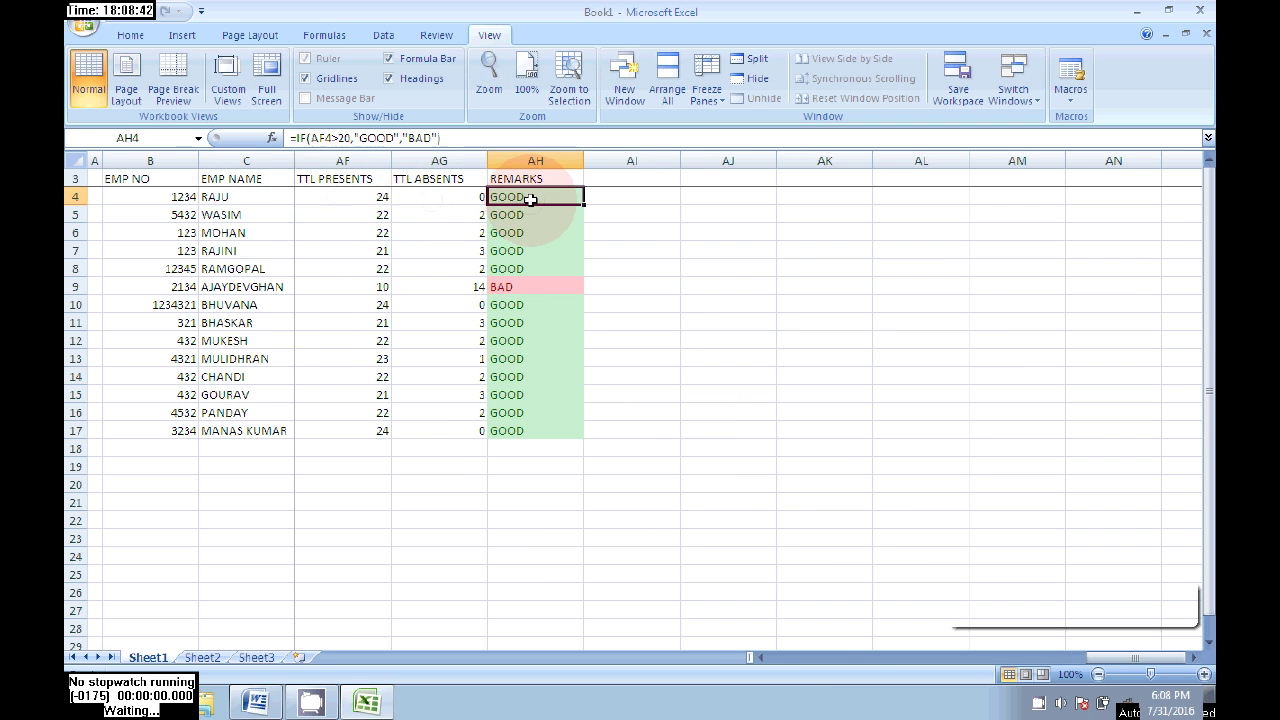
left_click(222, 233)
left_click(362, 221)
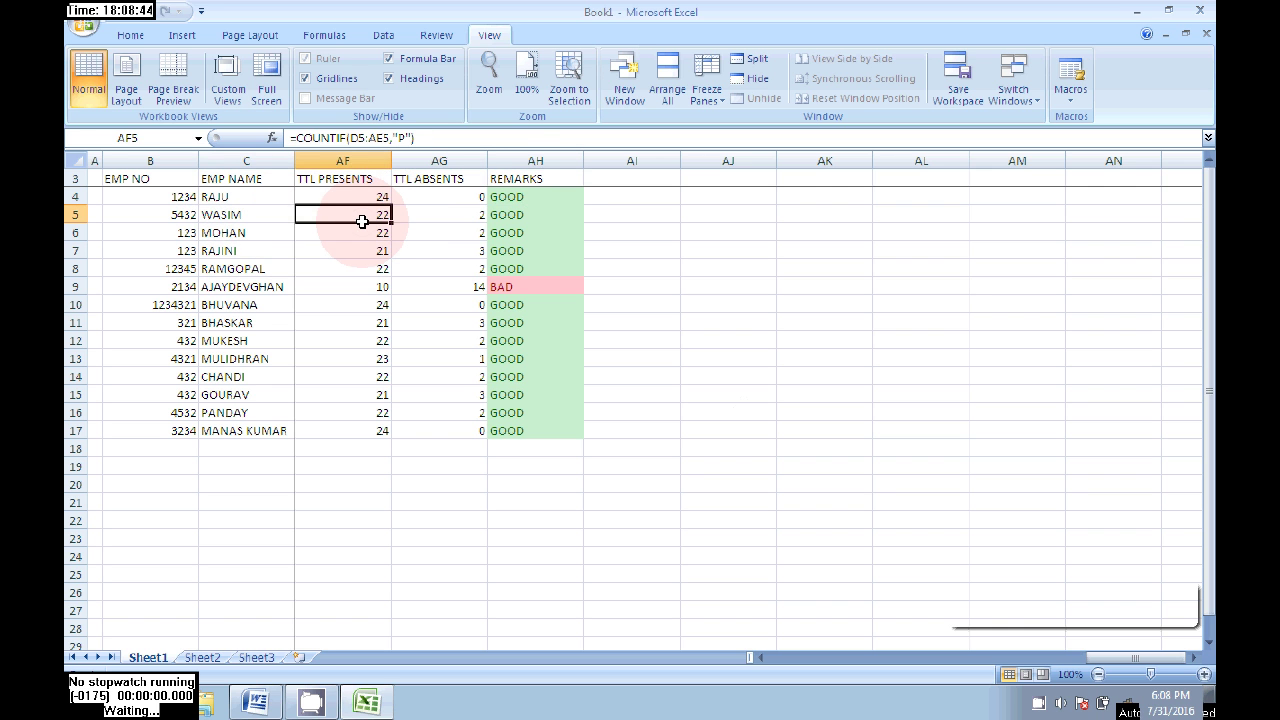
key("Down")
key("Down")
key("Down")
key("Down")
key("Down")
key("Down")
key("Down")
key("Down")
key("Down")
key("Down")
key("Down")
key("Down")
key("Down")
key("Down")
key("Down")
key("Down")
key("Down")
key("Down")
key("Down")
key("Down")
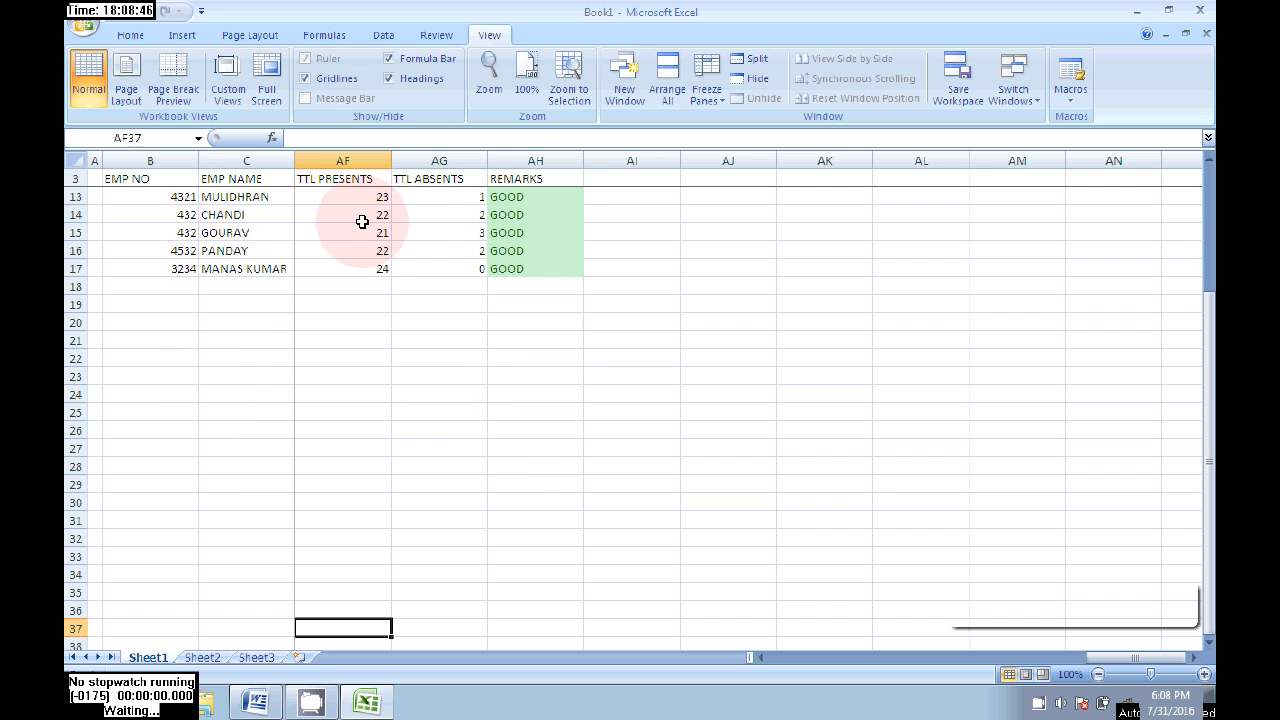
key("Down")
key("Down")
key("Down")
key("Down")
key("Down")
key("Down")
key("Down")
key("Down")
key("Down")
key("Down")
key("Down")
key("Down")
key("Down")
key("Down")
key("Down")
key("Down")
key("Down")
key("Down")
key("Down")
key("Down")
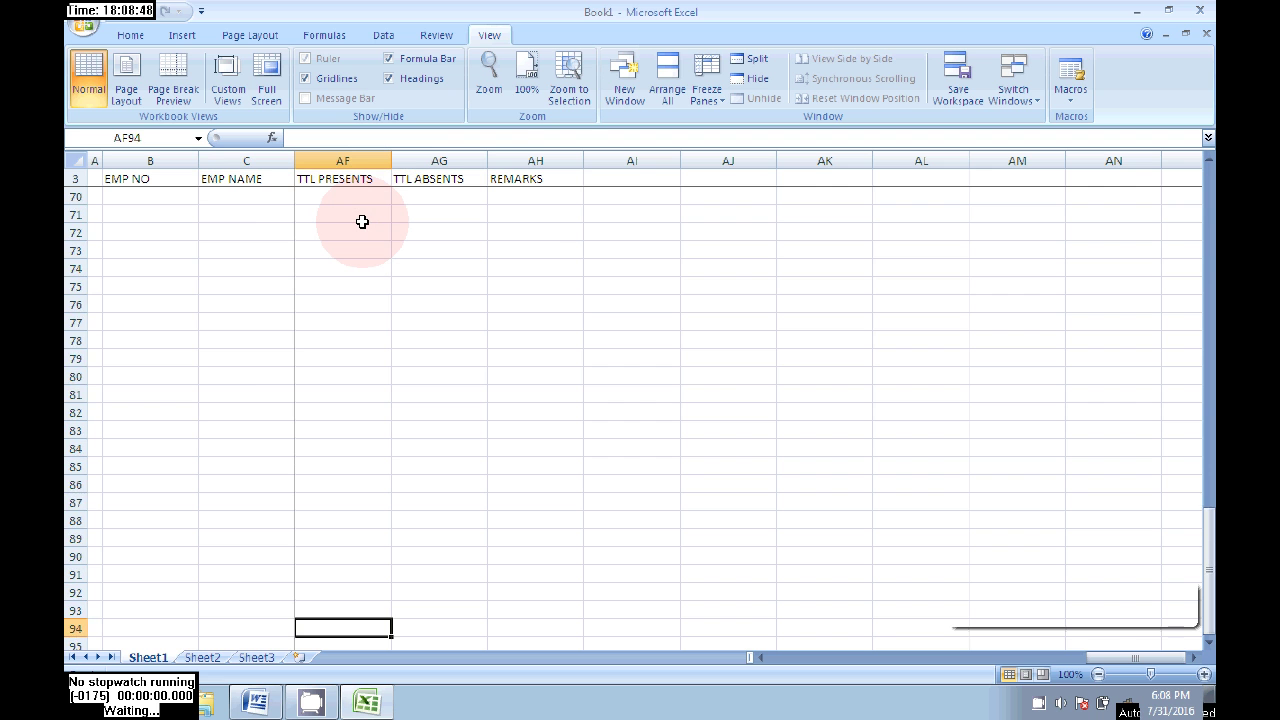
key("Up")
key("Up")
key("Up")
key("Up")
key("Up")
key("Up")
key("Up")
key("Up")
key("Up")
key("Up")
key("Up")
key("Up")
key("Up")
key("Up")
key("Up")
key("Up")
key("Up")
key("Up")
key("Up")
key("Up")
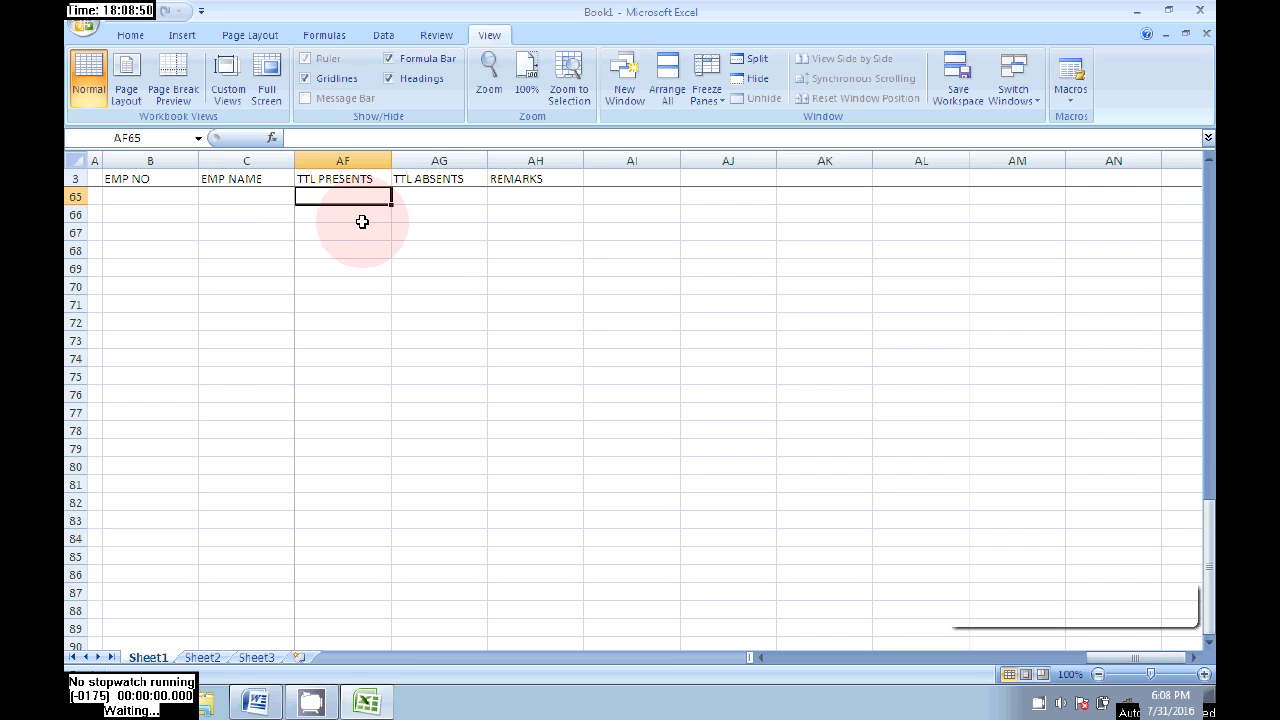
key("Up")
key("Up")
key("Up")
key("Up")
key("Up")
key("Up")
key("Up")
key("Up")
key("Up")
key("Up")
key("Up")
key("Up")
key("Up")
key("Up")
key("Up")
key("Up")
key("Up")
key("Up")
key("Up")
key("Up")
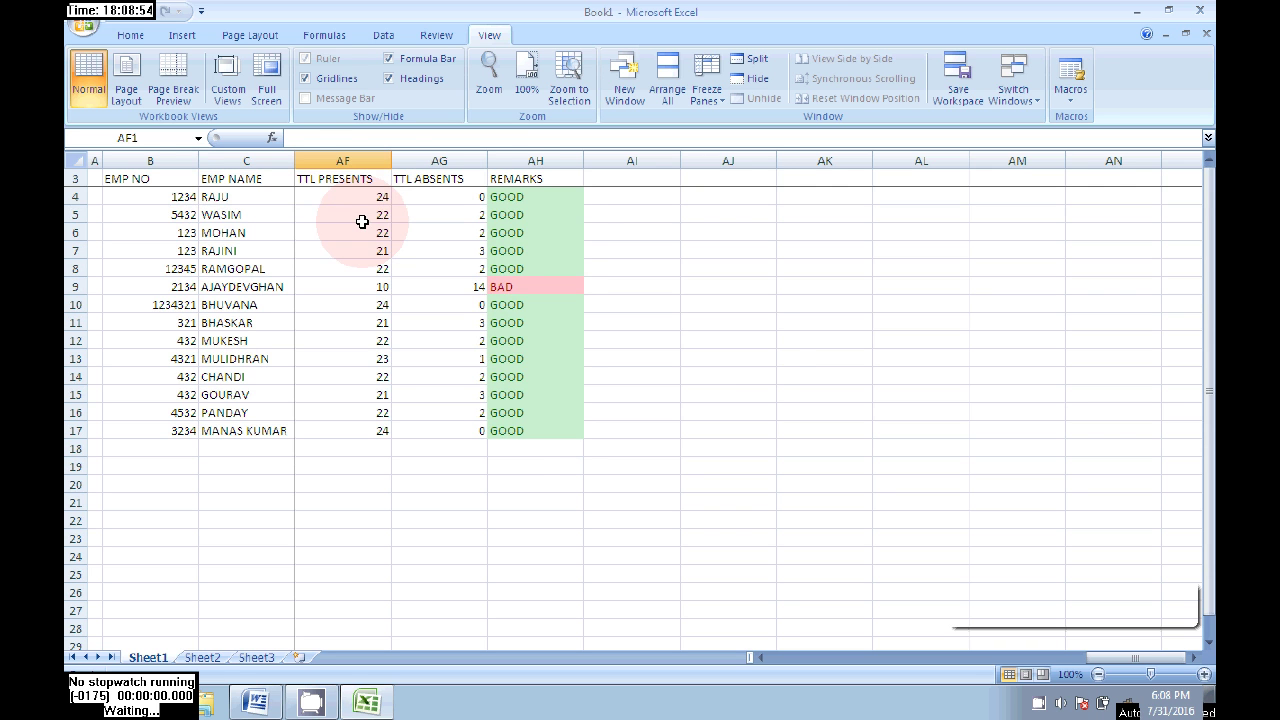
left_click(752, 358)
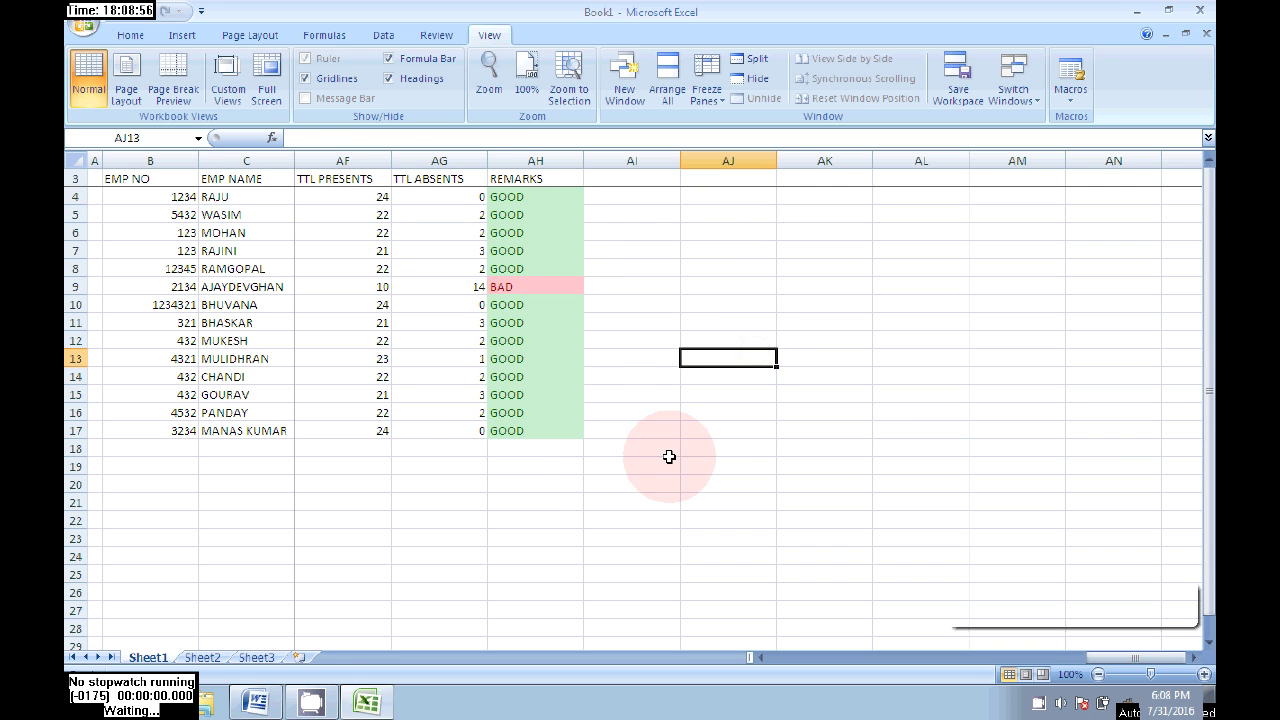